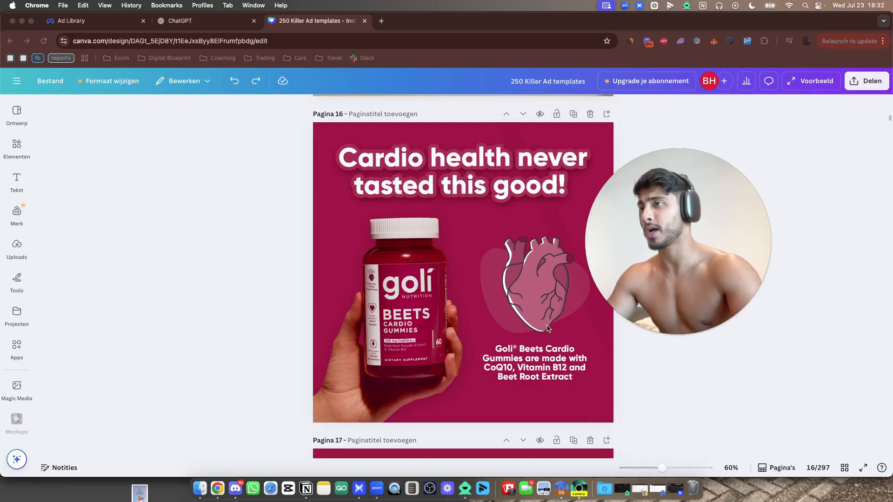
Switch to ChatGPT and submit "give me 10 e-commerce niches with a problem that I can go into with my branded dropshipping store"
{"action": "scroll", "coordinate": [545, 323], "scroll_direction": "down", "scroll_amount": 2}
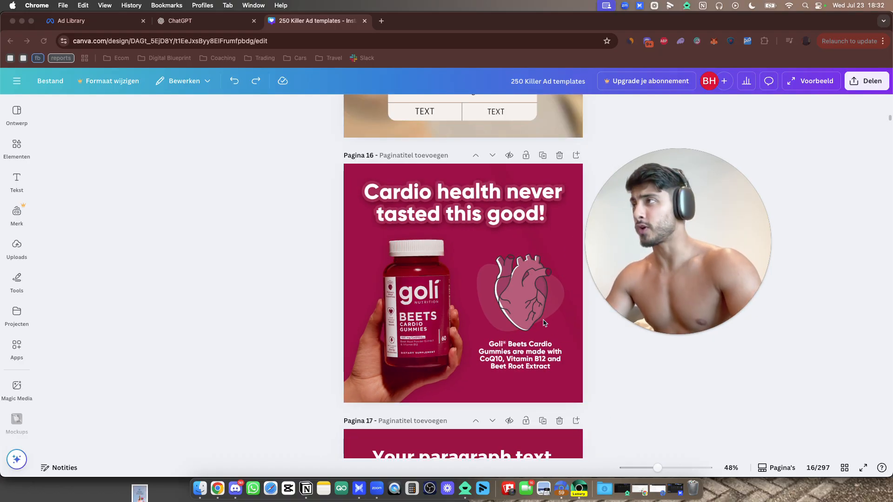
{"action": "left_click", "coordinate": [205, 22]}
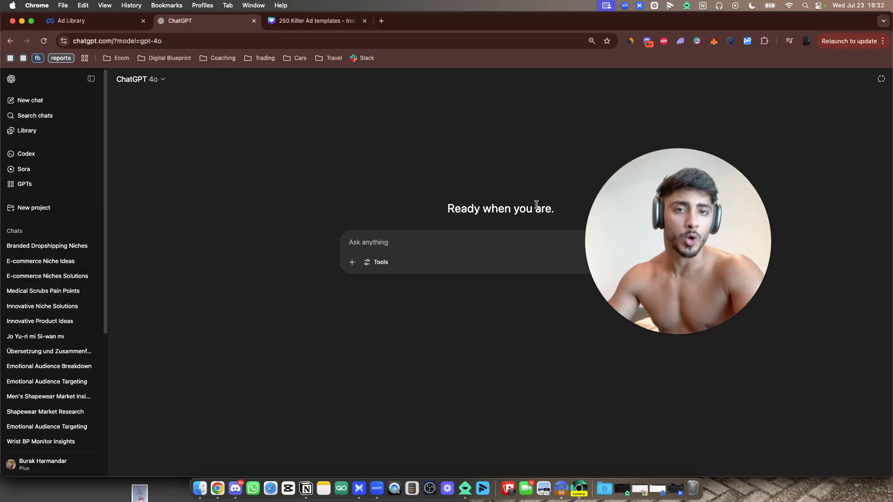
{"action": "left_click_drag", "start_coordinate": [667, 288], "coordinate": [250, 336]}
{"action": "left_click", "coordinate": [420, 242]}
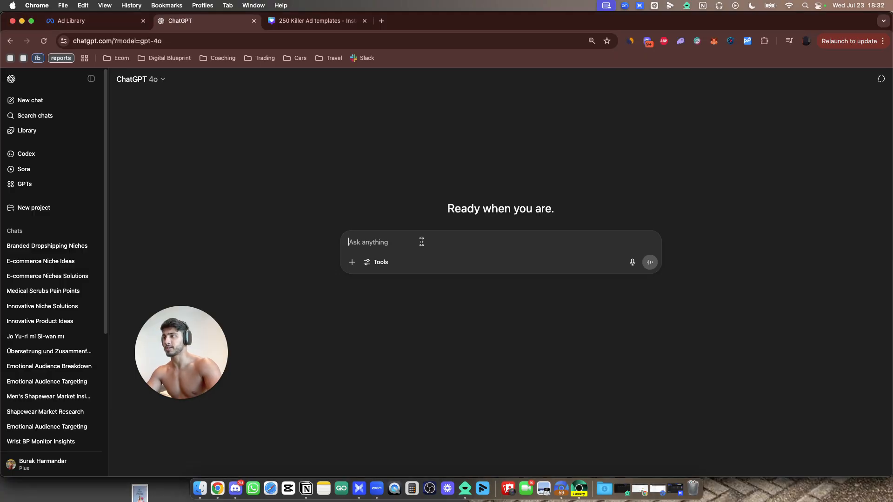
{"action": "type", "text": "give me"}
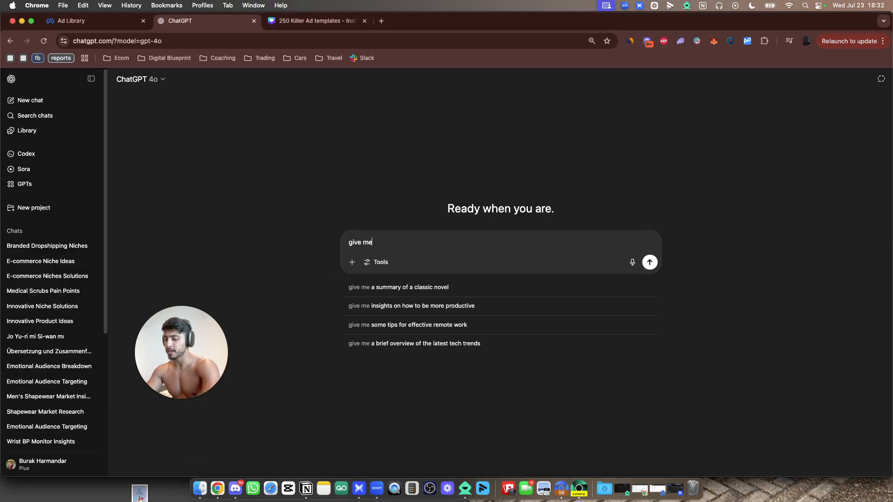
{"action": "type", "text": " 10 e-comme"}
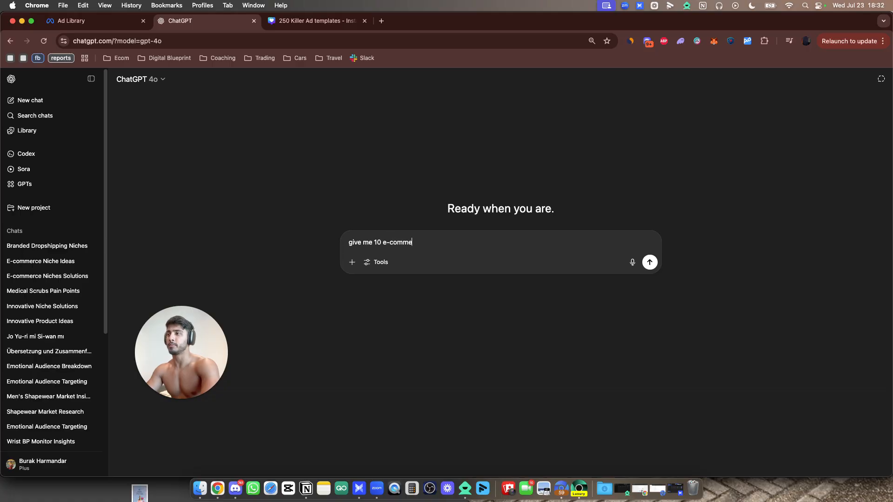
{"action": "type", "text": "rce niches that have a"}
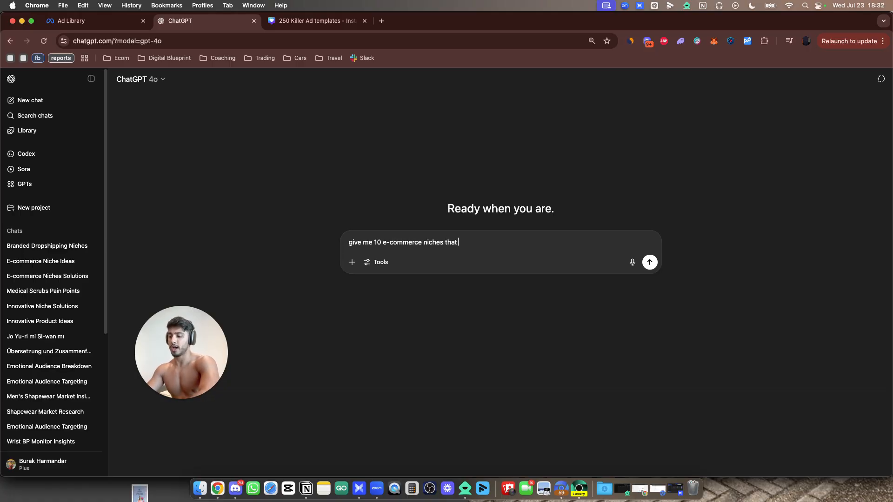
{"action": "key", "text": "BackSpace"}
{"action": "key", "text": "BackSpace"}
{"action": "key", "text": "BackSpace"}
{"action": "key", "text": "BackSpace"}
{"action": "key", "text": "BackSpace"}
{"action": "key", "text": "BackSpace"}
{"action": "key", "text": "BackSpace"}
{"action": "key", "text": "BackSpace"}
{"action": "key", "text": "BackSpace"}
{"action": "key", "text": "BackSpace"}
{"action": "key", "text": "BackSpace"}
{"action": "key", "text": "BackSpace"}
{"action": "key", "text": "BackSpace"}
{"action": "key", "text": "BackSpace"}
{"action": "key", "text": "BackSpace"}
{"action": "key", "text": "BackSpace"}
{"action": "key", "text": "BackSpace"}
{"action": "key", "text": "BackSpace"}
{"action": "type", "text": "niches with a pob"}
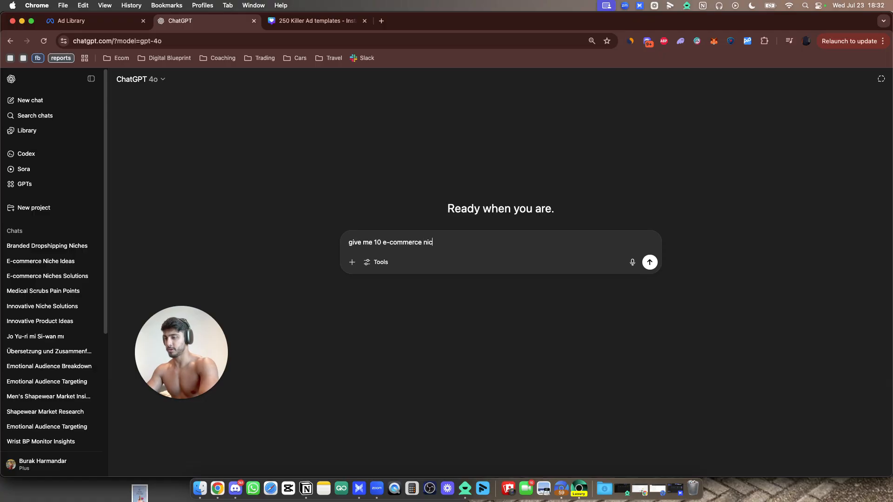
{"action": "key", "text": "BackSpace"}
{"action": "key", "text": "BackSpace"}
{"action": "type", "text": "ro"}
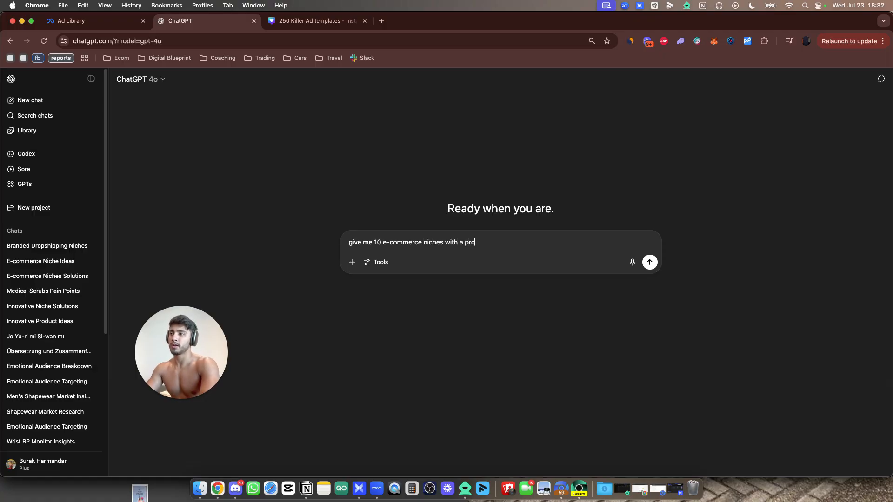
{"action": "type", "text": "blem that I can go into with my branded d"}
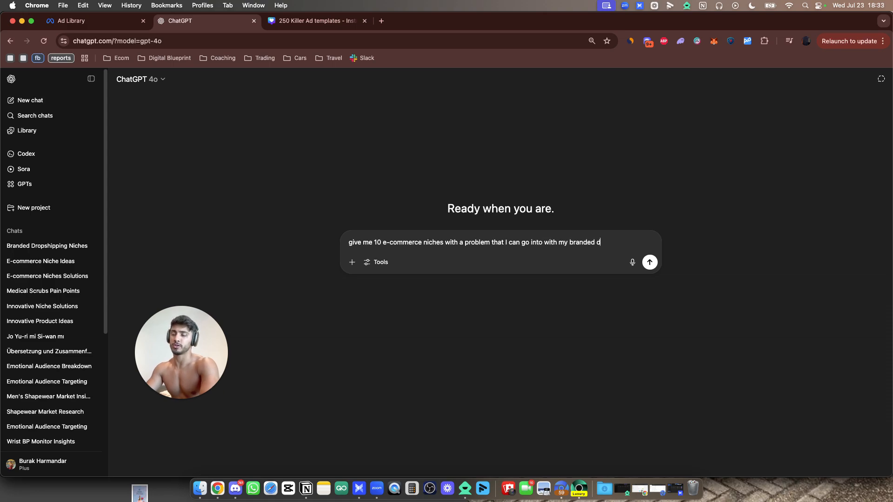
{"action": "type", "text": "ropshipping store"}
{"action": "key", "text": "Return"}
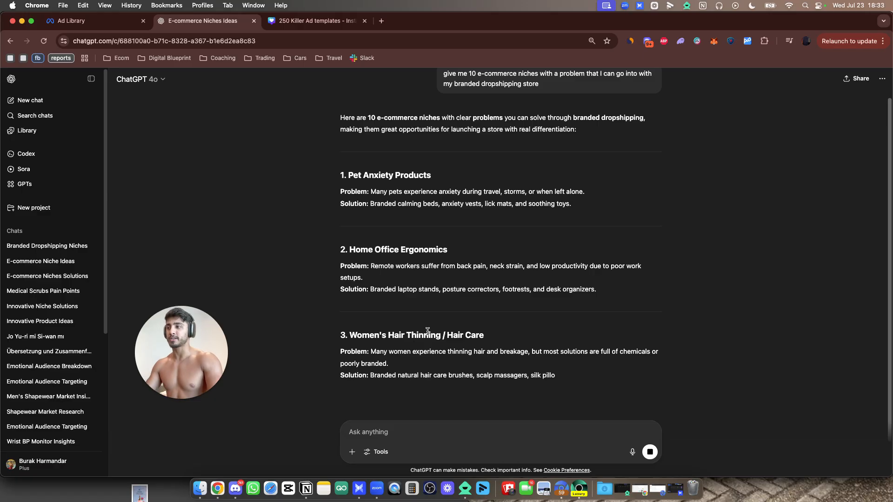
Copy the "3. Women's Hair Thinning / Hair Care" heading from the answer and stop the response generation
{"action": "triple_click", "coordinate": [454, 334]}
{"action": "key", "text": "super+c"}
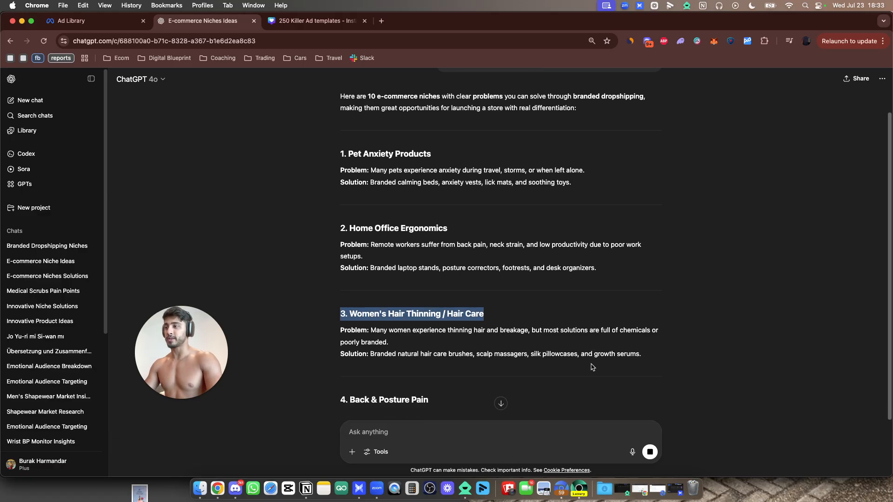
{"action": "left_click", "coordinate": [649, 452]}
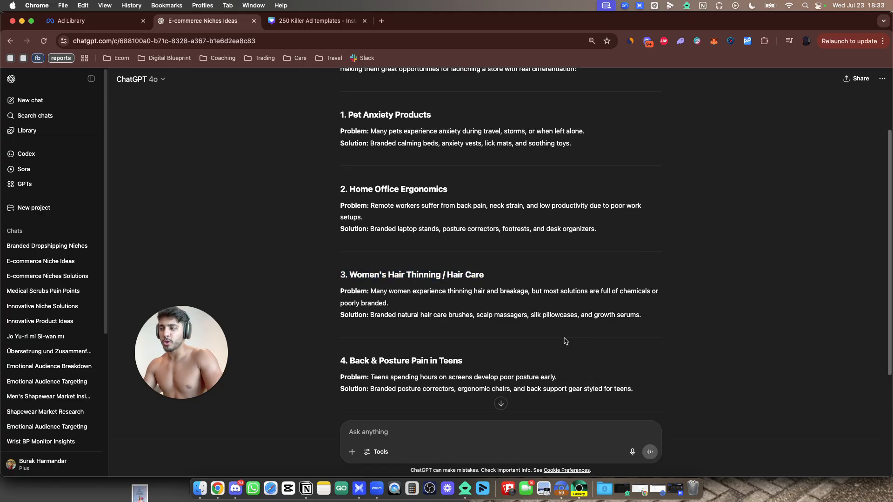
Paste the copied niche into a new prompt and ask for 10 products that can solve this problem, and also how
{"action": "key", "text": "super+v"}
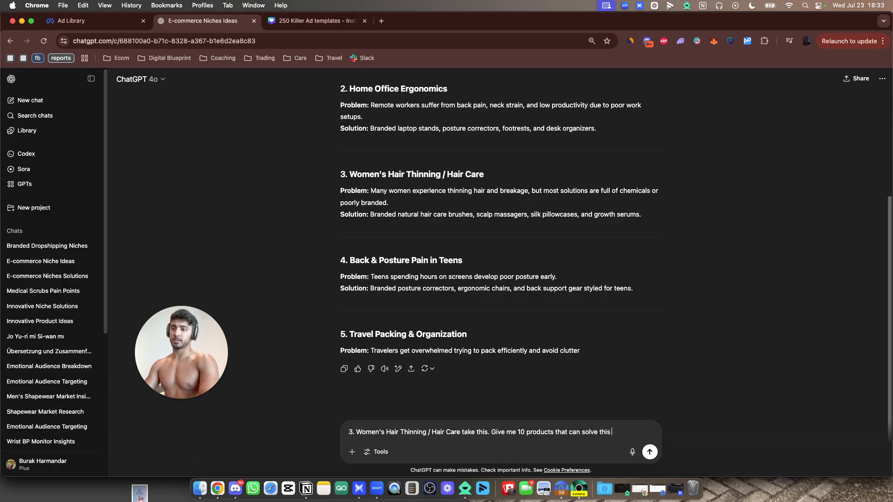
{"action": "type", "text": "also how"}
{"action": "key", "text": "Return"}
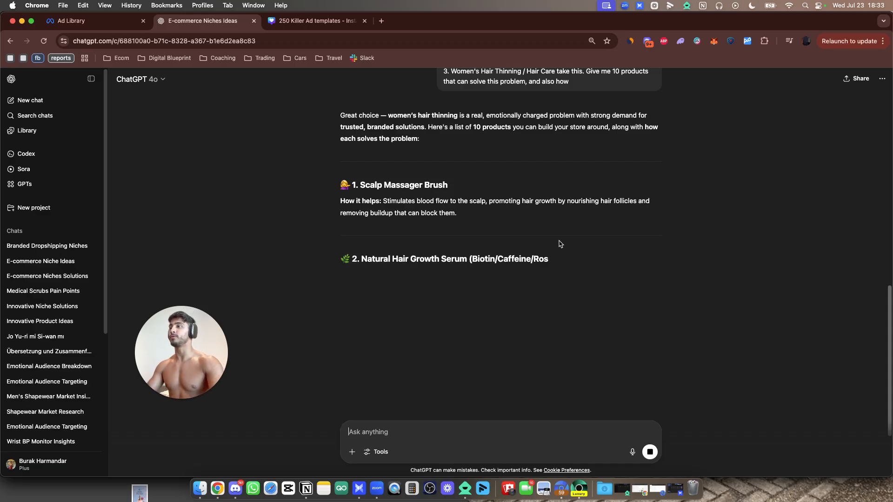
Read through the list of suggested hair thinning products and how each one helps
{"action": "triple_click", "coordinate": [414, 178]}
{"action": "left_click", "coordinate": [441, 179]}
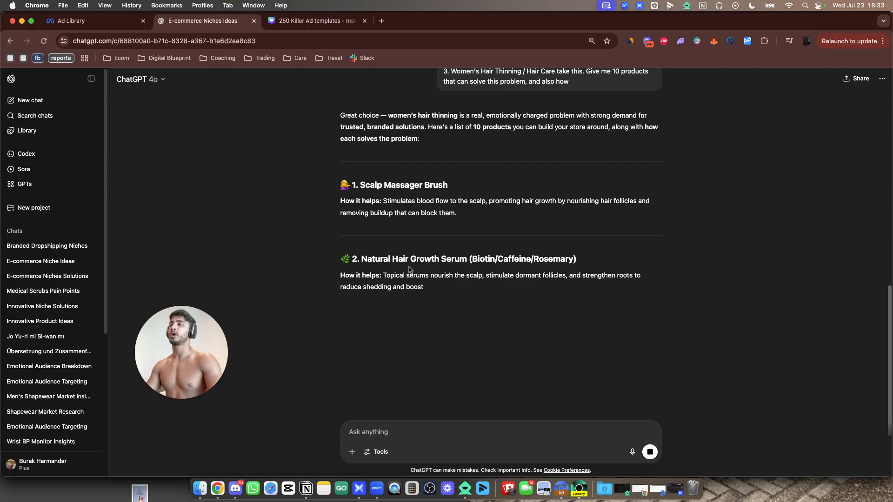
{"action": "scroll", "coordinate": [615, 265], "scroll_direction": "down", "scroll_amount": 1}
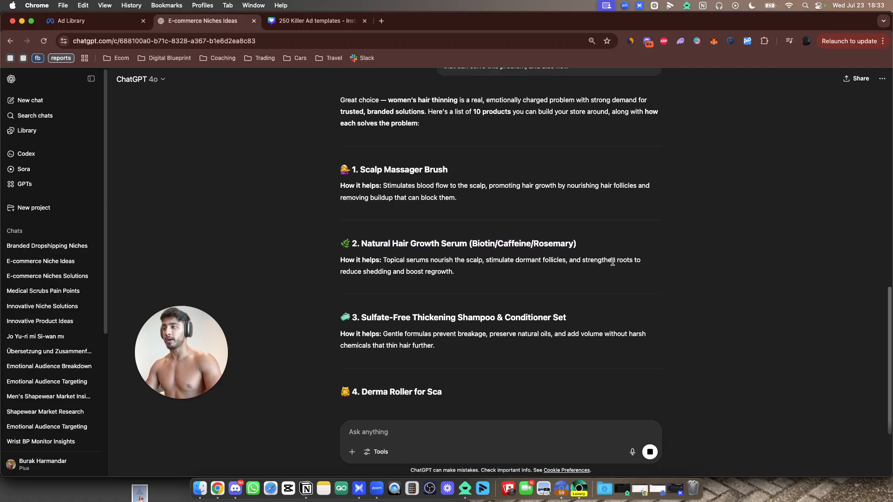
{"action": "scroll", "coordinate": [561, 235], "scroll_direction": "down", "scroll_amount": 2}
{"action": "left_click_drag", "start_coordinate": [352, 297], "coordinate": [516, 312]}
{"action": "left_click", "coordinate": [462, 387]}
{"action": "triple_click", "coordinate": [418, 374]}
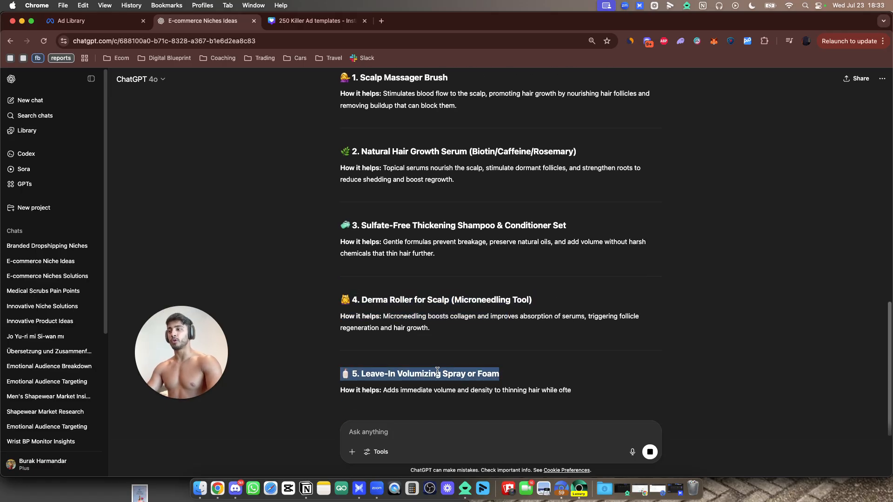
{"action": "scroll", "coordinate": [554, 357], "scroll_direction": "down", "scroll_amount": 1}
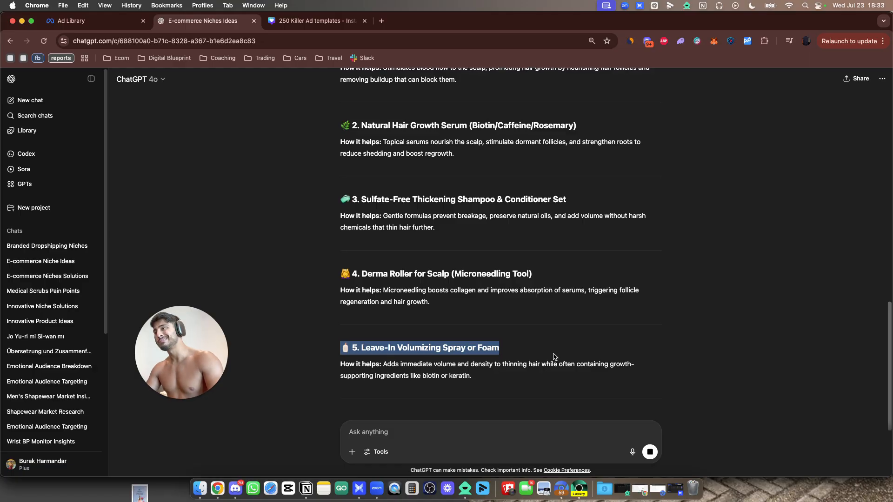
{"action": "double_click", "coordinate": [476, 199]}
{"action": "scroll", "coordinate": [543, 281], "scroll_direction": "down", "scroll_amount": 2}
{"action": "left_click", "coordinate": [517, 335]}
{"action": "scroll", "coordinate": [504, 351], "scroll_direction": "down", "scroll_amount": 2}
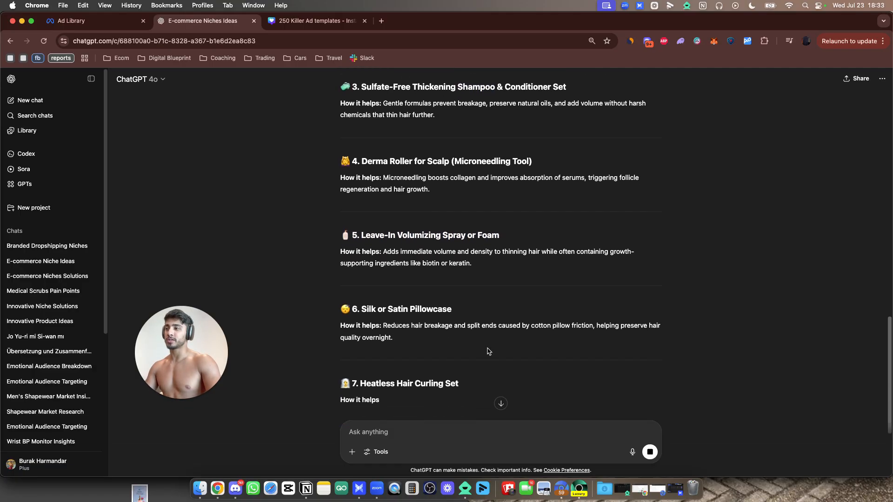
{"action": "triple_click", "coordinate": [411, 300]}
{"action": "scroll", "coordinate": [487, 335], "scroll_direction": "down", "scroll_amount": 1}
{"action": "scroll", "coordinate": [488, 335], "scroll_direction": "down", "scroll_amount": 2}
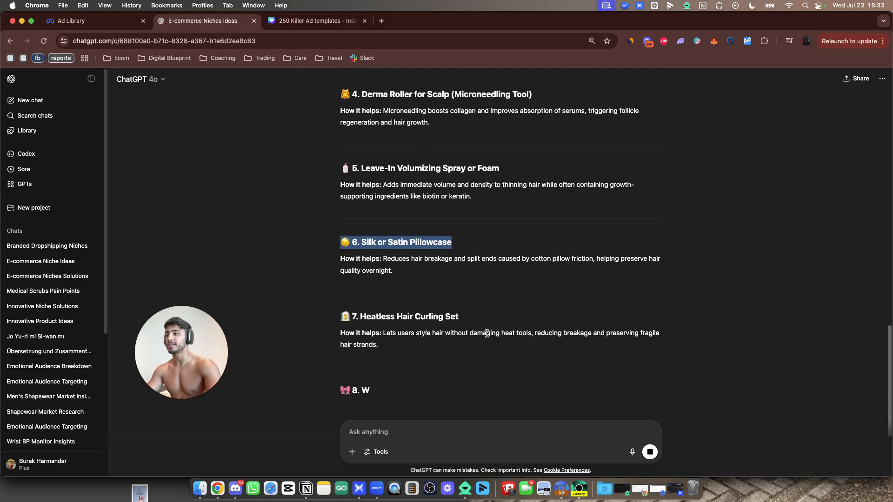
{"action": "triple_click", "coordinate": [442, 374]}
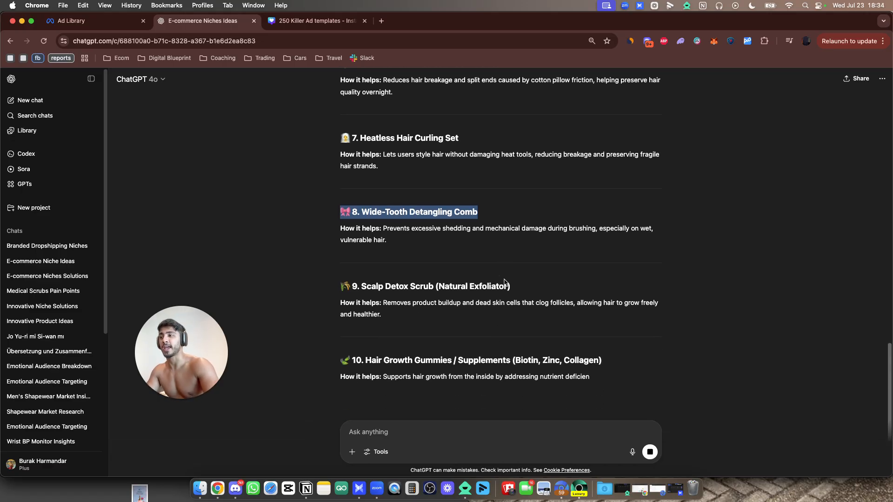
Copy "Hair Growth Gummies" into a new prompt and request its customers' pain points, desires, benefits, failed alternatives and objections
{"action": "left_click_drag", "start_coordinate": [365, 359], "coordinate": [454, 361]}
{"action": "key", "text": "super+c"}
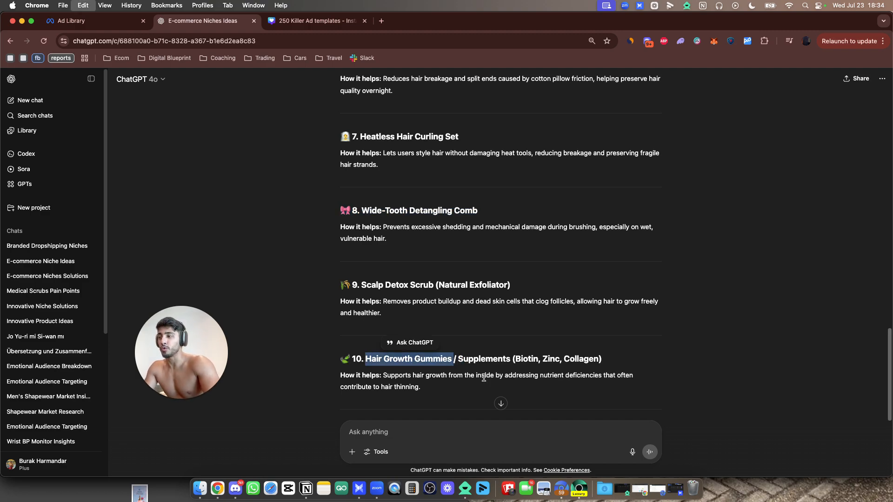
{"action": "left_click", "coordinate": [437, 433]}
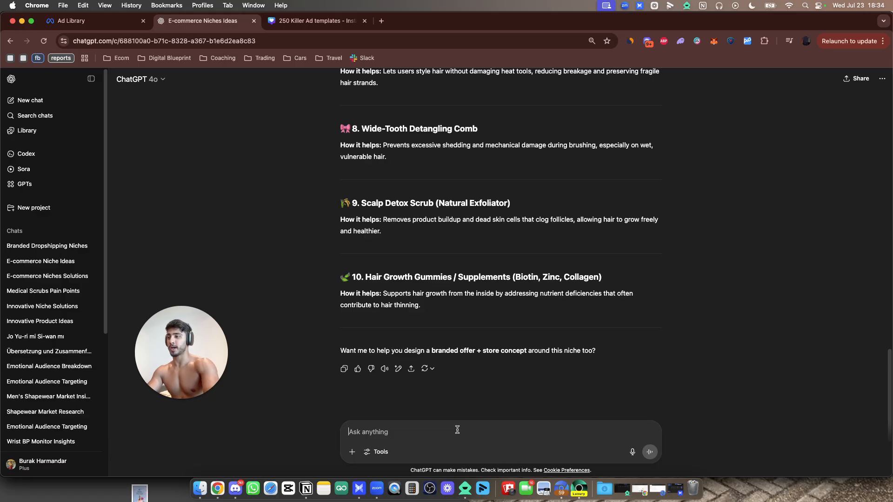
{"action": "key", "text": "super+v"}
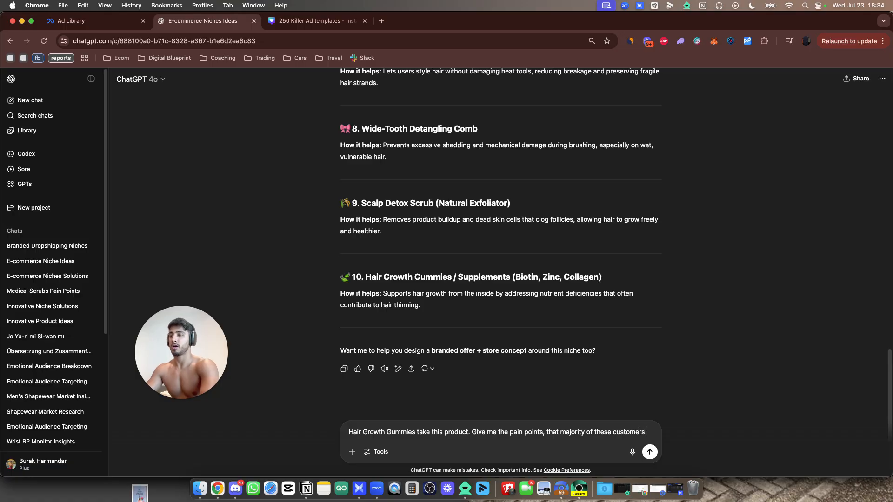
{"action": "type", "text": "are s"}
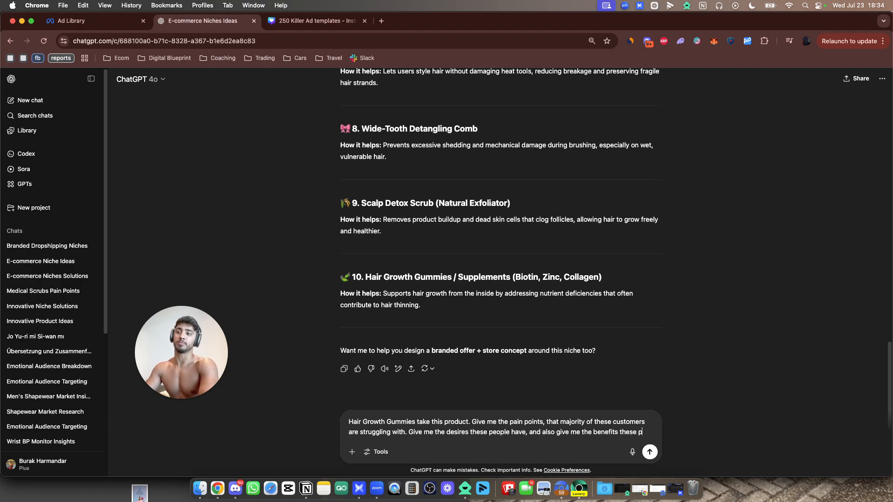
{"action": "type", "text": "people are looking for. also give me their failed alternatives and their obje"}
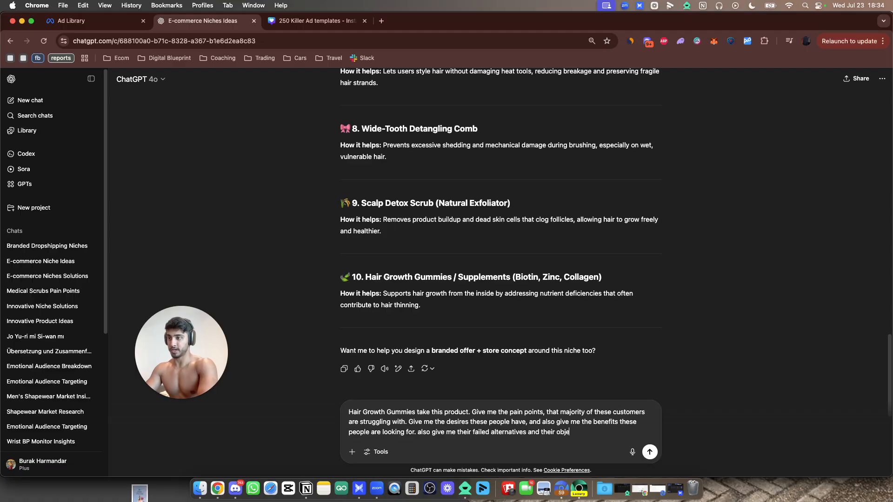
{"action": "key", "text": "Return"}
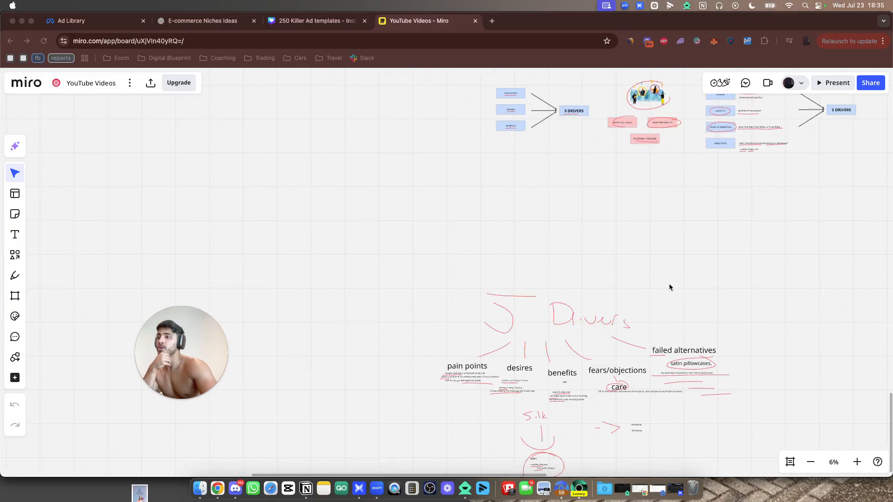
In the YouTube Videos board in Miro, add the text "5 DRIVERS" in an empty area
{"action": "scroll", "coordinate": [669, 287], "scroll_direction": "down", "scroll_amount": 5}
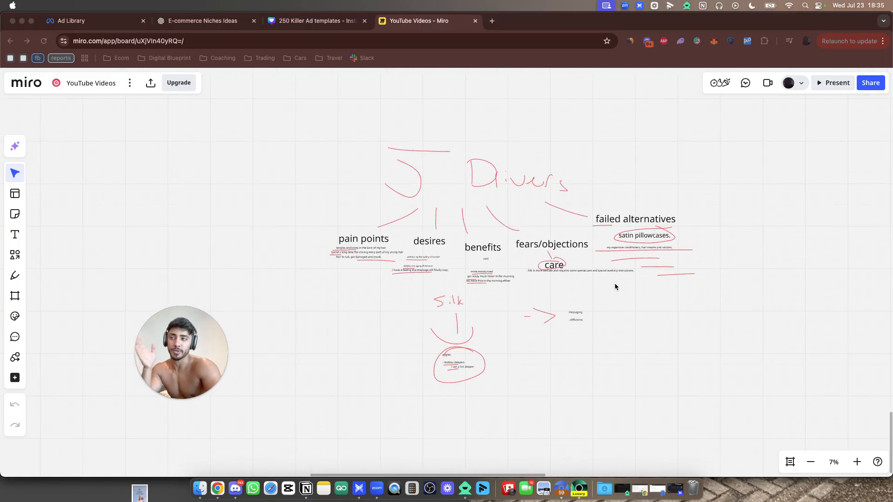
{"action": "scroll", "coordinate": [615, 283], "scroll_direction": "down", "scroll_amount": 5}
{"action": "scroll", "coordinate": [632, 205], "scroll_direction": "down", "scroll_amount": 5}
{"action": "scroll", "coordinate": [586, 293], "scroll_direction": "left", "scroll_amount": 3}
{"action": "scroll", "coordinate": [338, 247], "scroll_direction": "right", "scroll_amount": 5}
{"action": "scroll", "coordinate": [515, 164], "scroll_direction": "up", "scroll_amount": 10}
{"action": "scroll", "coordinate": [497, 275], "scroll_direction": "right", "scroll_amount": 10}
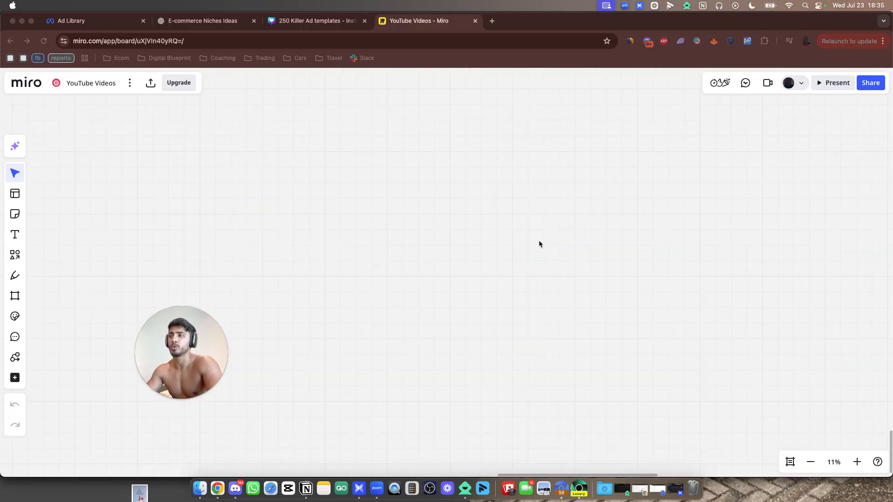
{"action": "left_click", "coordinate": [431, 174]}
{"action": "scroll", "coordinate": [445, 207], "scroll_direction": "up", "scroll_amount": 8}
{"action": "key", "text": "t"}
{"action": "left_click", "coordinate": [441, 186]}
{"action": "scroll", "coordinate": [465, 219], "scroll_direction": "up", "scroll_amount": 10}
{"action": "scroll", "coordinate": [524, 290], "scroll_direction": "up", "scroll_amount": 3}
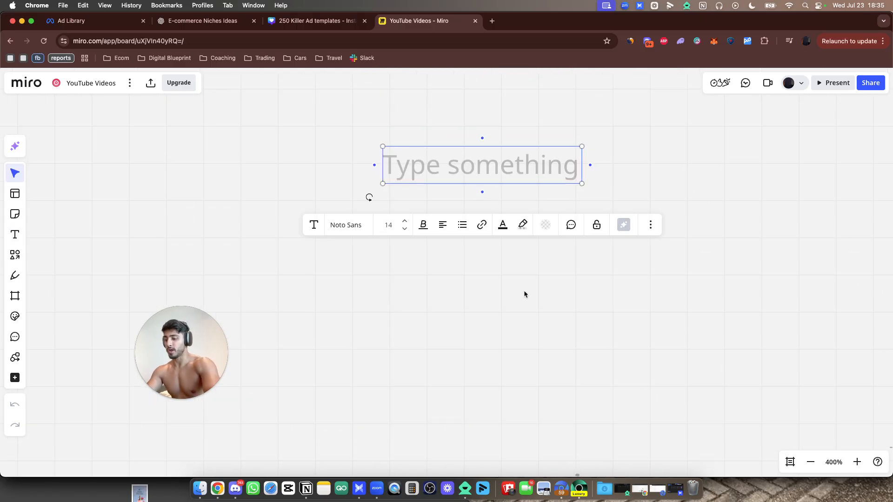
{"action": "type", "text": "5 DRIVERS"}
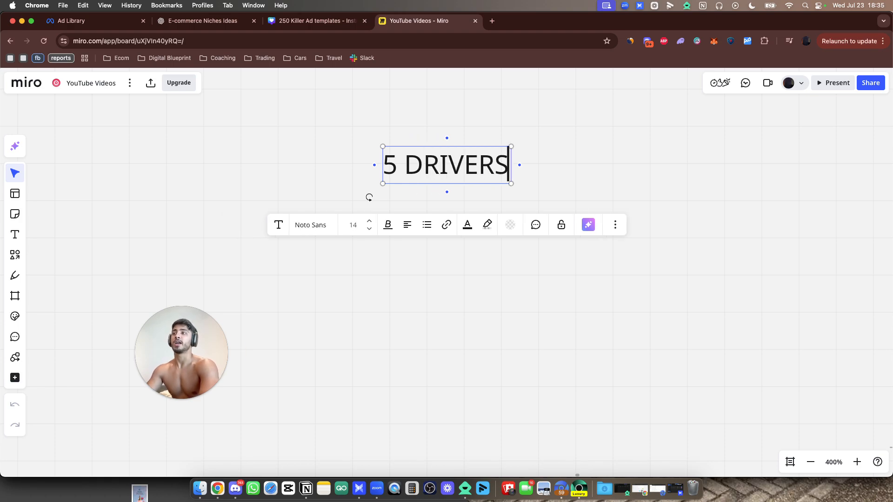
{"action": "left_click", "coordinate": [520, 365]}
Below the "5 DRIVERS" text, add a text box listing "PAIN POINTS" and "DESIRES" on separate lines
{"action": "scroll", "coordinate": [594, 365], "scroll_direction": "down", "scroll_amount": 1}
{"action": "left_click_drag", "start_coordinate": [521, 366], "coordinate": [564, 348]}
{"action": "scroll", "coordinate": [565, 349], "scroll_direction": "down", "scroll_amount": 1}
{"action": "key", "text": "t"}
{"action": "left_click", "coordinate": [418, 235]}
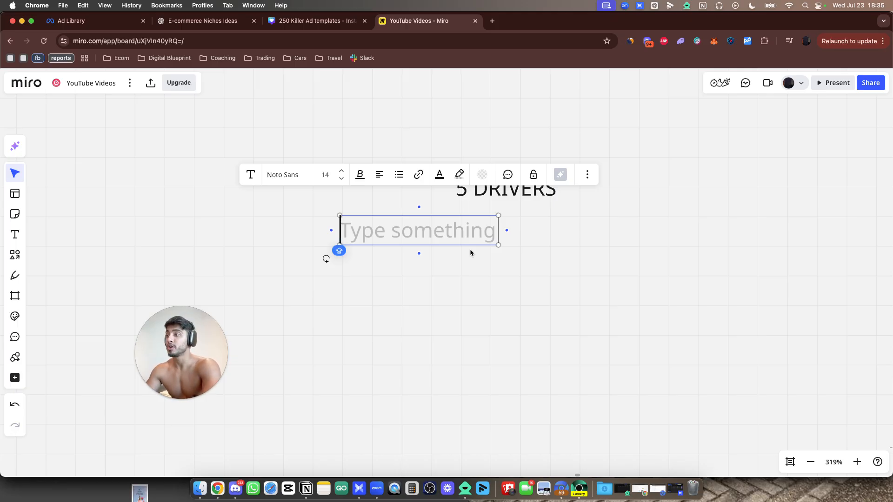
{"action": "type", "text": "PAIN POINTS"}
{"action": "key", "text": "Return"}
{"action": "type", "text": "DEISRE"}
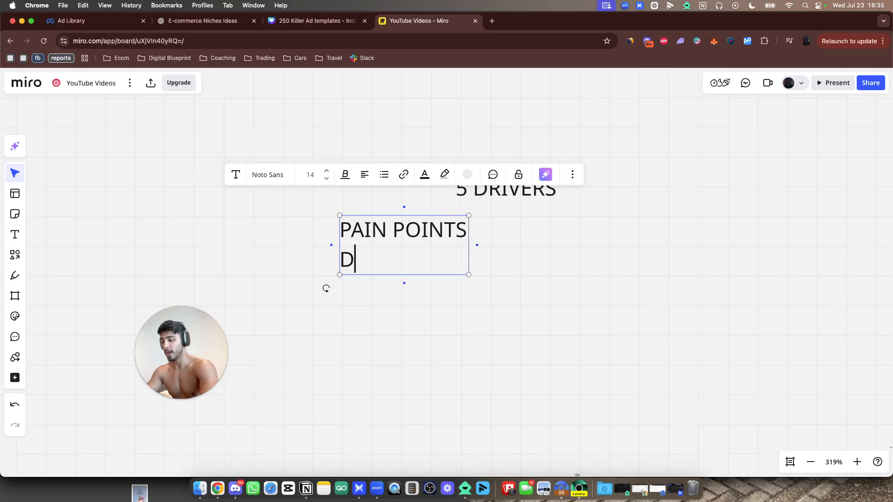
{"action": "key", "text": "BackSpace"}
{"action": "key", "text": "BackSpace"}
{"action": "key", "text": "BackSpace"}
{"action": "key", "text": "BackSpace"}
{"action": "type", "text": "SIRES"}
{"action": "key", "text": "Return"}
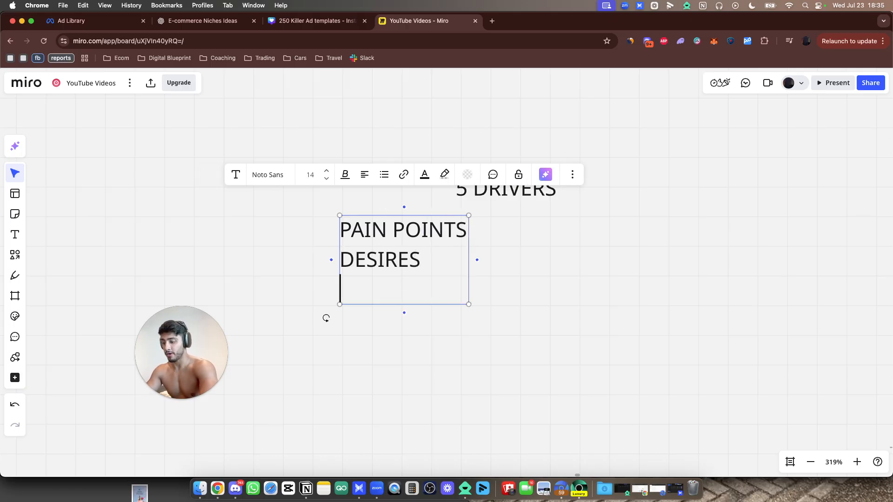
Add "BENEFITS", "FAILED ALTERNATIVES" and "OBJECTIONS/FEARS" as separate lines below "DESIRES" in the text box
{"action": "type", "text": "BENEFITS"}
{"action": "key", "text": "Return"}
{"action": "type", "text": "FAILED LA"}
{"action": "key", "text": "BackSpace"}
{"action": "key", "text": "BackSpace"}
{"action": "type", "text": "ALTERNATIVES"}
{"action": "key", "text": "Return"}
{"action": "key", "text": "BackSpace"}
{"action": "key", "text": "BackSpace"}
{"action": "key", "text": "BackSpace"}
{"action": "key", "text": "BackSpace"}
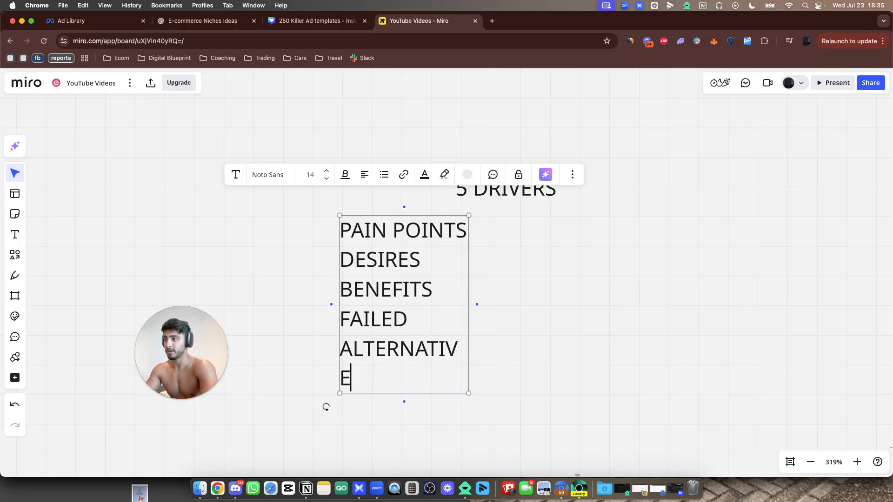
{"action": "type", "text": "VES"}
{"action": "key", "text": "Return"}
{"action": "type", "text": "OBJECTIONS/E"}
{"action": "key", "text": "BackSpace"}
{"action": "type", "text": "FEARS"}
Widen the drivers text box so each entry fits on a single line, and position it beneath the "5 DRIVERS" heading
{"action": "left_click_drag", "start_coordinate": [470, 292], "coordinate": [618, 290]}
{"action": "left_click_drag", "start_coordinate": [685, 284], "coordinate": [605, 287]}
{"action": "scroll", "coordinate": [366, 249], "scroll_direction": "up", "scroll_amount": 1}
Draw red pen arrows pointing right beside "PAIN POINTS" and "DESIRES"
{"action": "mouse_move", "coordinate": [367, 249]}
{"action": "left_mouse_down"}
{"action": "mouse_move", "coordinate": [435, 252]}
{"action": "mouse_move", "coordinate": [514, 235]}
{"action": "left_mouse_up"}
{"action": "key", "text": "p"}
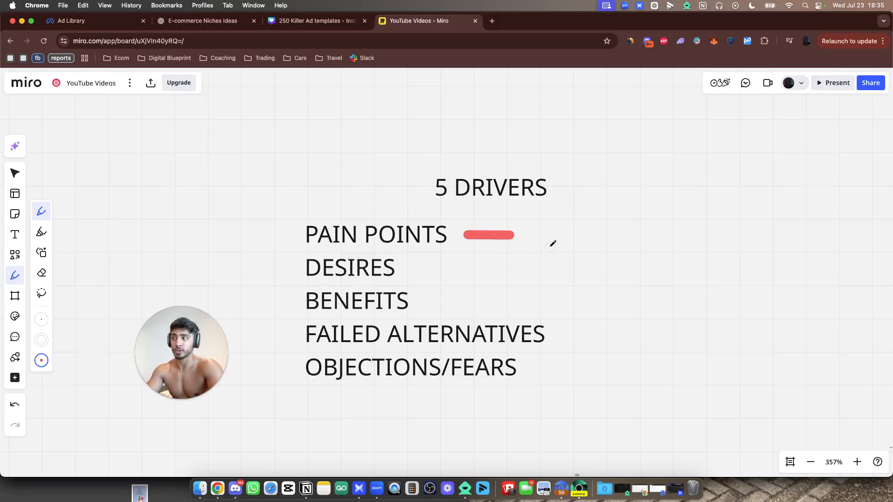
{"action": "mouse_move", "coordinate": [495, 215]}
{"action": "left_mouse_down"}
{"action": "mouse_move", "coordinate": [550, 236]}
{"action": "mouse_move", "coordinate": [511, 246]}
{"action": "left_mouse_up"}
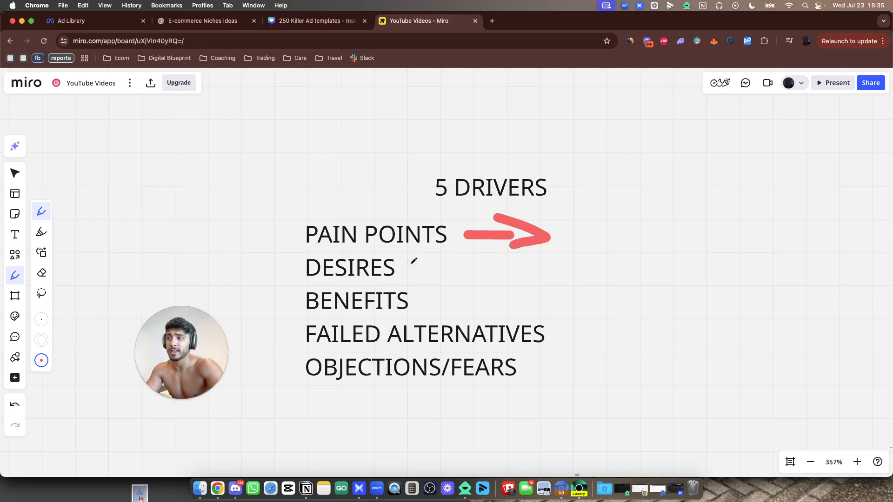
{"action": "mouse_move", "coordinate": [421, 270]}
{"action": "left_mouse_down"}
{"action": "mouse_move", "coordinate": [513, 268]}
{"action": "mouse_move", "coordinate": [486, 281]}
{"action": "mouse_move", "coordinate": [565, 270]}
{"action": "mouse_move", "coordinate": [546, 273]}
{"action": "mouse_move", "coordinate": [563, 280]}
{"action": "mouse_move", "coordinate": [629, 256]}
{"action": "left_mouse_up"}
Sketch loose red strokes beyond the "DESIRES" arrow and erase them, keeping only the two arrows
{"action": "left_click_drag", "start_coordinate": [604, 280], "coordinate": [744, 286]}
{"action": "left_click_drag", "start_coordinate": [747, 285], "coordinate": [812, 274]}
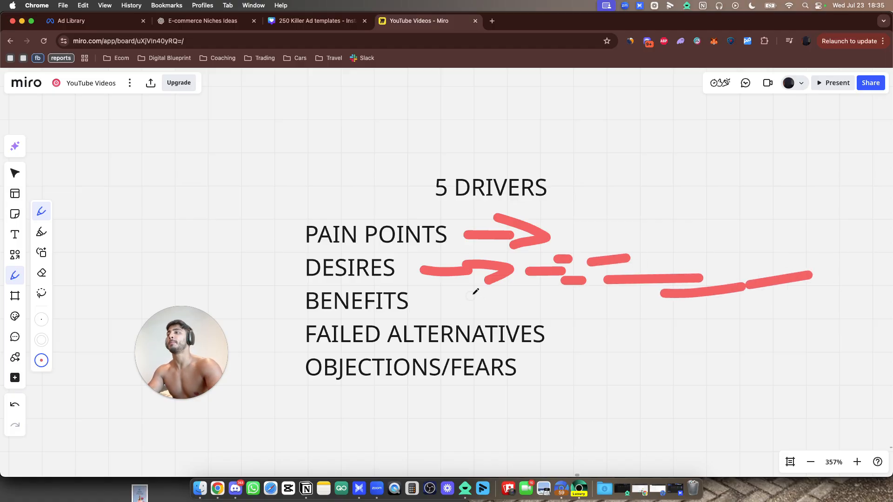
{"action": "key", "text": "shift+e"}
{"action": "mouse_move", "coordinate": [568, 236]}
{"action": "left_mouse_down"}
{"action": "mouse_move", "coordinate": [563, 278]}
{"action": "mouse_move", "coordinate": [544, 283]}
{"action": "mouse_move", "coordinate": [778, 284]}
{"action": "mouse_move", "coordinate": [711, 282]}
{"action": "left_mouse_up"}
Underline "FAILED" in the "FAILED ALTERNATIVES" line with the red pen and undo the stroke
{"action": "key", "text": "p"}
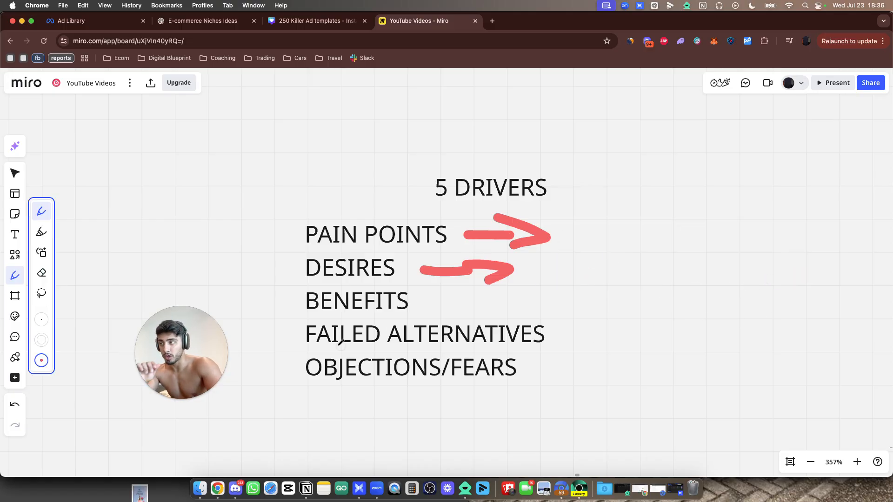
{"action": "left_click_drag", "start_coordinate": [322, 347], "coordinate": [390, 347]}
{"action": "scroll", "coordinate": [576, 345], "scroll_direction": "right", "scroll_amount": 2}
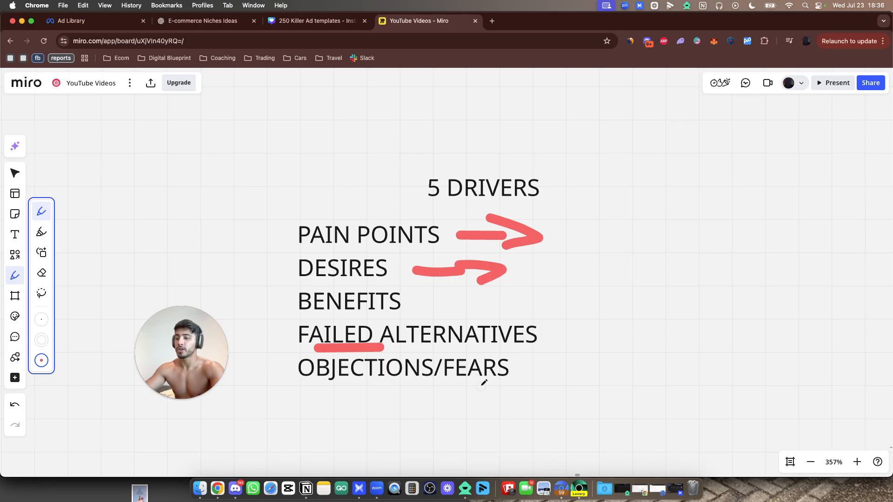
{"action": "key", "text": "super+z"}
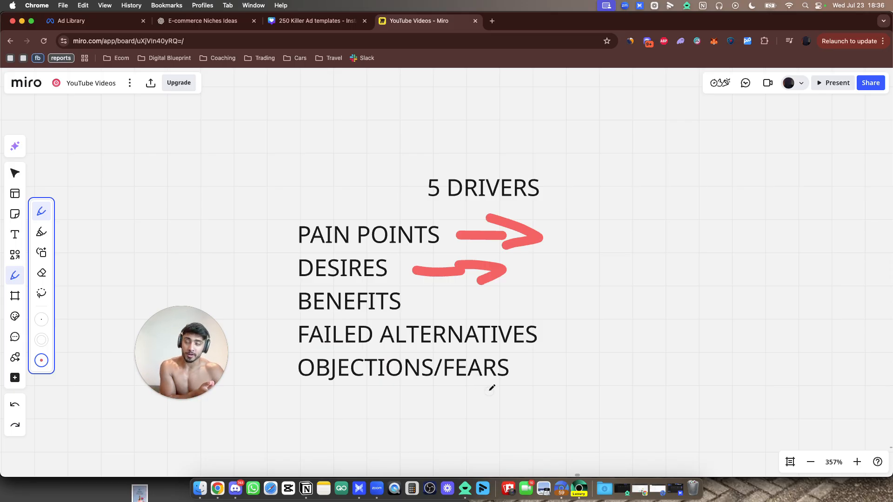
Switch to the 250 Killer Ad templates design in Canva and view the "3 signs of hidden hunger in kids" template on page 22
{"action": "left_click", "coordinate": [315, 20]}
{"action": "scroll", "coordinate": [535, 265], "scroll_direction": "down", "scroll_amount": 15}
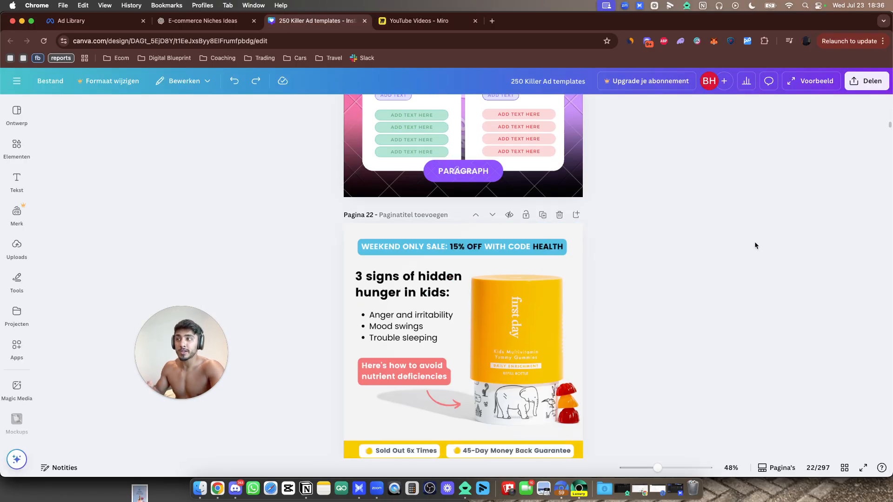
{"action": "scroll", "coordinate": [593, 307], "scroll_direction": "down", "scroll_amount": 3}
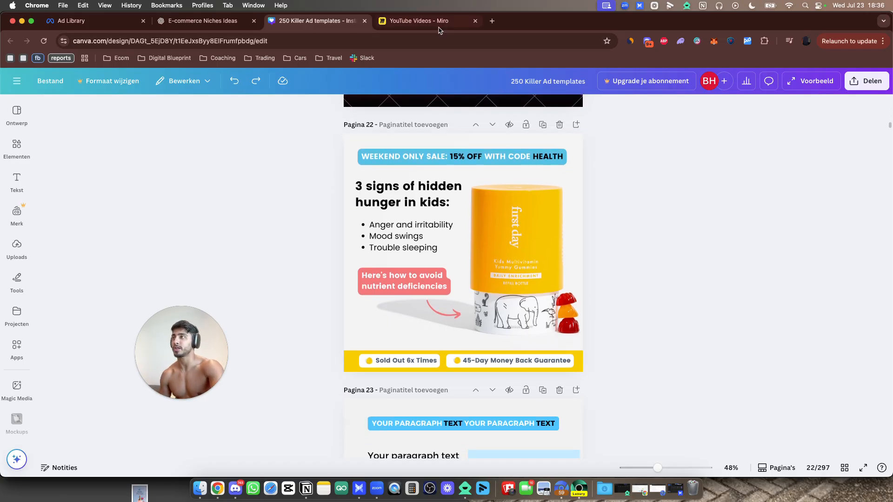
Return to the Miro board, mark "OBJECTIONS/FEARS" with red underlines and undo them
{"action": "key", "text": "ctrl+Tab"}
{"action": "scroll", "coordinate": [610, 321], "scroll_direction": "up", "scroll_amount": 3}
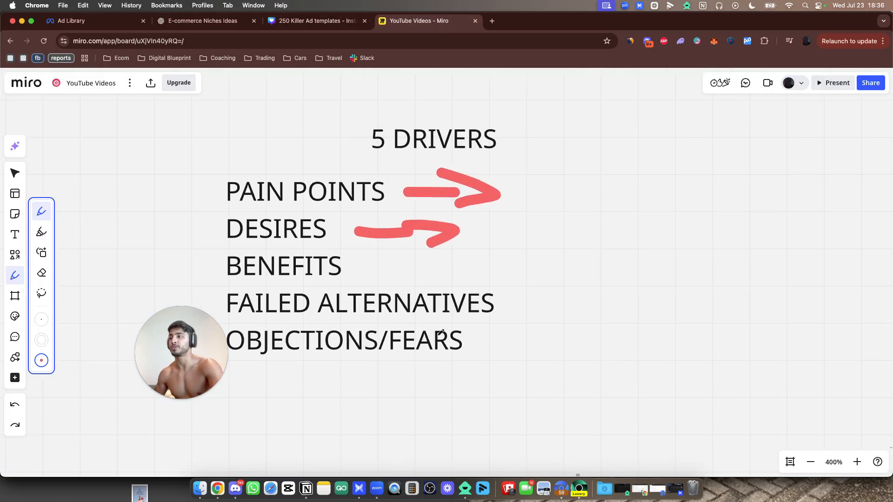
{"action": "left_click_drag", "start_coordinate": [313, 380], "coordinate": [415, 370]}
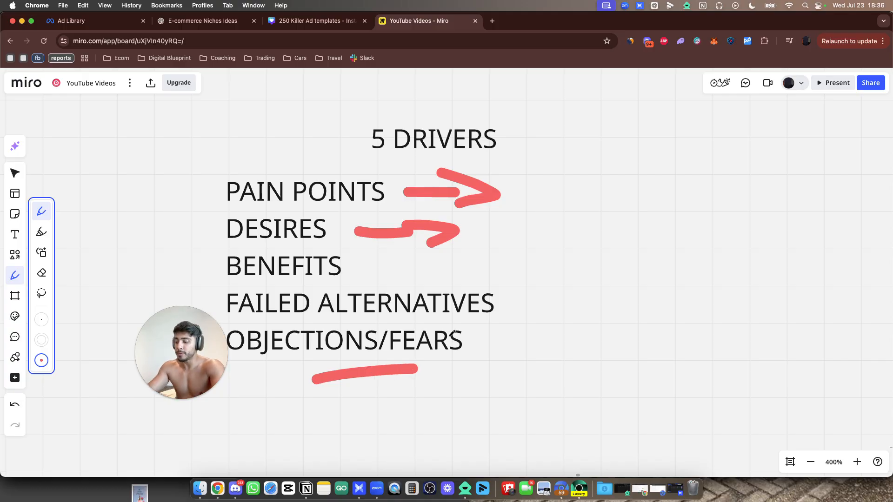
{"action": "key", "text": "super+z"}
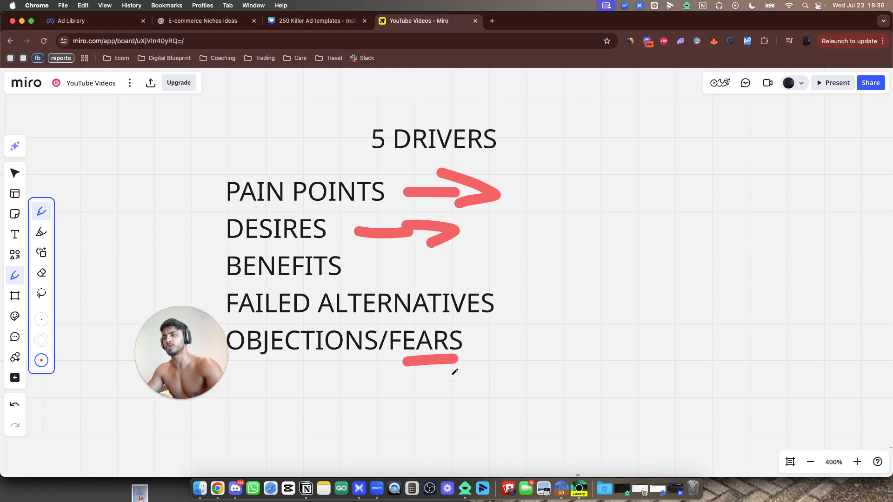
{"action": "key", "text": "super+z"}
Switch to the ChatGPT conversation and read through the pain points listed for Hair Growth Gummies customers
{"action": "key", "text": "super+2"}
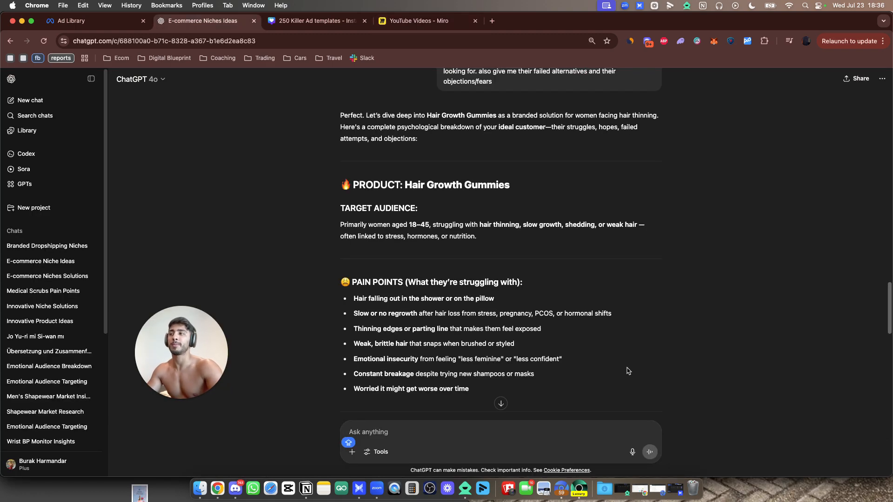
{"action": "scroll", "coordinate": [560, 340], "scroll_direction": "down", "scroll_amount": 1}
{"action": "scroll", "coordinate": [479, 291], "scroll_direction": "down", "scroll_amount": 1}
{"action": "triple_click", "coordinate": [429, 265]}
{"action": "left_click", "coordinate": [508, 279]}
{"action": "triple_click", "coordinate": [410, 282]}
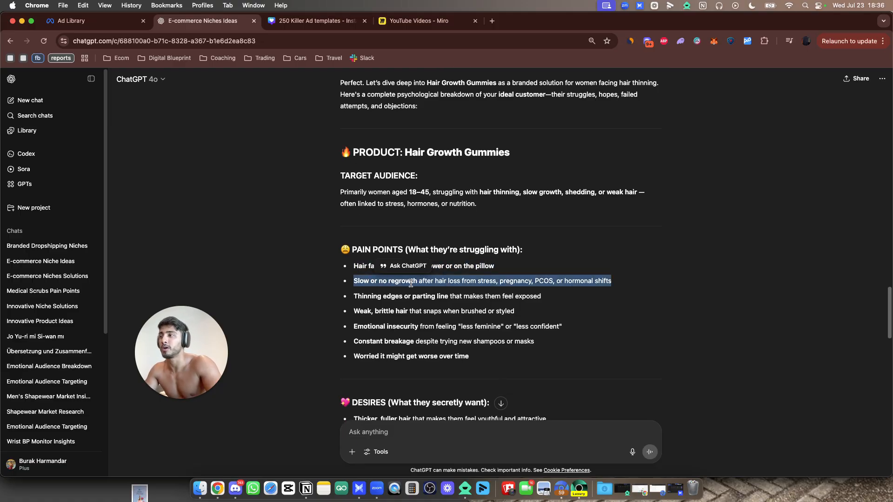
{"action": "triple_click", "coordinate": [480, 294]}
{"action": "left_click_drag", "start_coordinate": [353, 264], "coordinate": [456, 293]}
{"action": "scroll", "coordinate": [569, 271], "scroll_direction": "down", "scroll_amount": 1}
{"action": "left_click", "coordinate": [567, 320]}
{"action": "scroll", "coordinate": [457, 293], "scroll_direction": "down", "scroll_amount": 4}
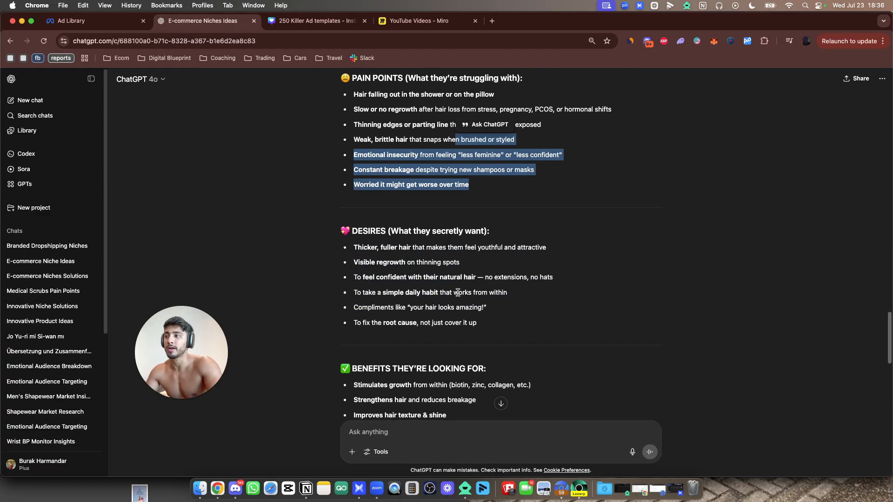
Read through the desires, benefits and failed alternatives in ChatGPT's customer breakdown
{"action": "left_click_drag", "start_coordinate": [399, 199], "coordinate": [460, 205]}
{"action": "left_click", "coordinate": [468, 252]}
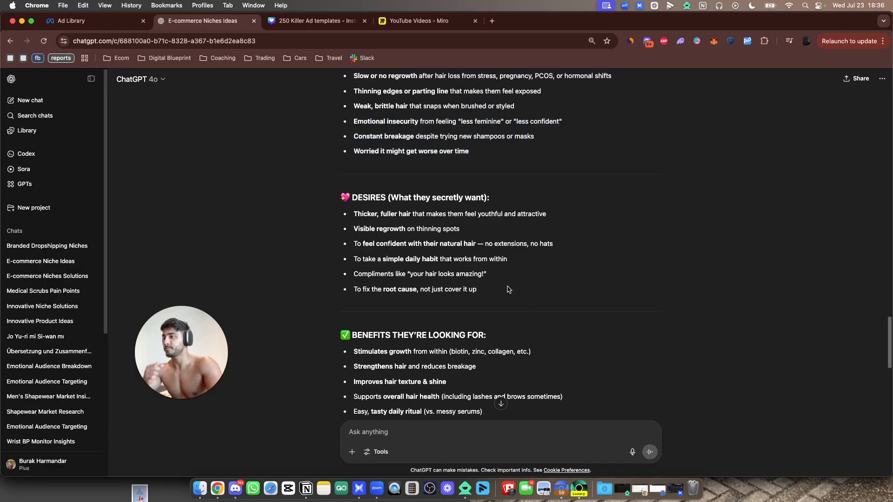
{"action": "scroll", "coordinate": [396, 351], "scroll_direction": "down", "scroll_amount": 1}
{"action": "left_click_drag", "start_coordinate": [355, 200], "coordinate": [434, 201]}
{"action": "left_click_drag", "start_coordinate": [354, 214], "coordinate": [495, 220]}
{"action": "left_click_drag", "start_coordinate": [492, 177], "coordinate": [570, 255]}
{"action": "scroll", "coordinate": [570, 253], "scroll_direction": "down", "scroll_amount": 1}
{"action": "scroll", "coordinate": [572, 257], "scroll_direction": "down", "scroll_amount": 15}
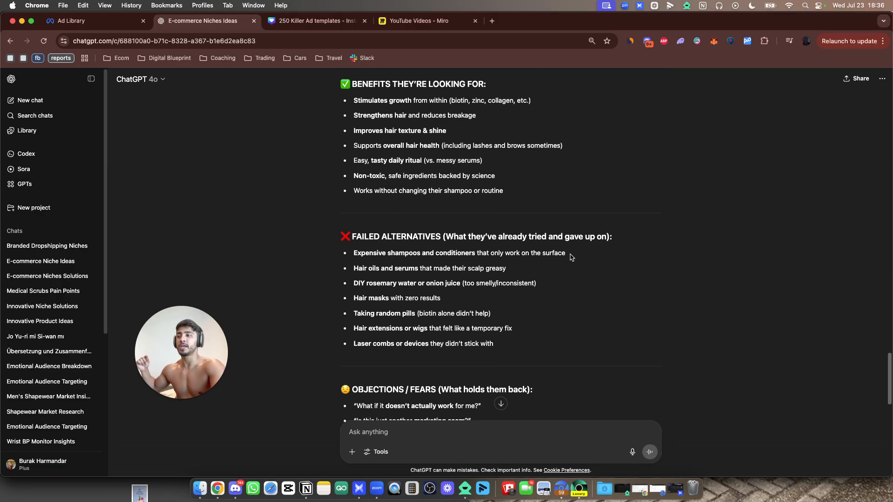
{"action": "scroll", "coordinate": [571, 259], "scroll_direction": "up", "scroll_amount": 15}
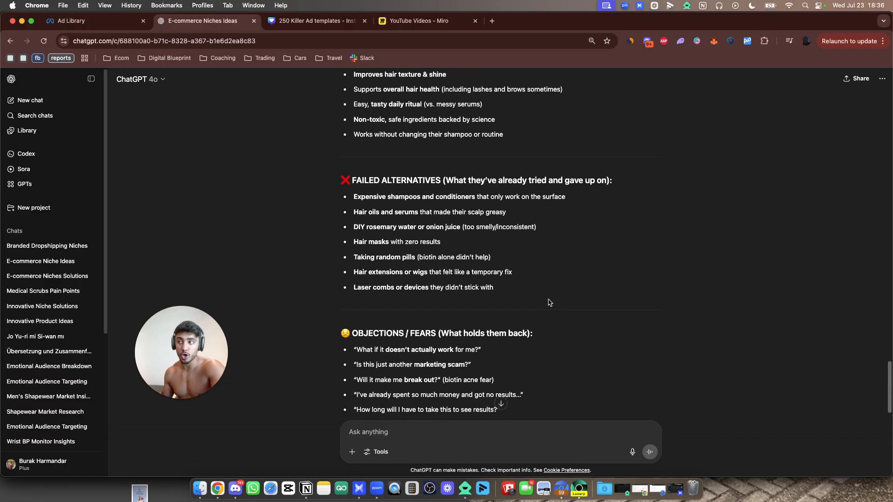
Send ChatGPT the prompt "GIVE ME A OFFER, FUNNEL AND CREATIVE STRATEGY FOR THIS"
{"action": "scroll", "coordinate": [549, 302], "scroll_direction": "down", "scroll_amount": 20}
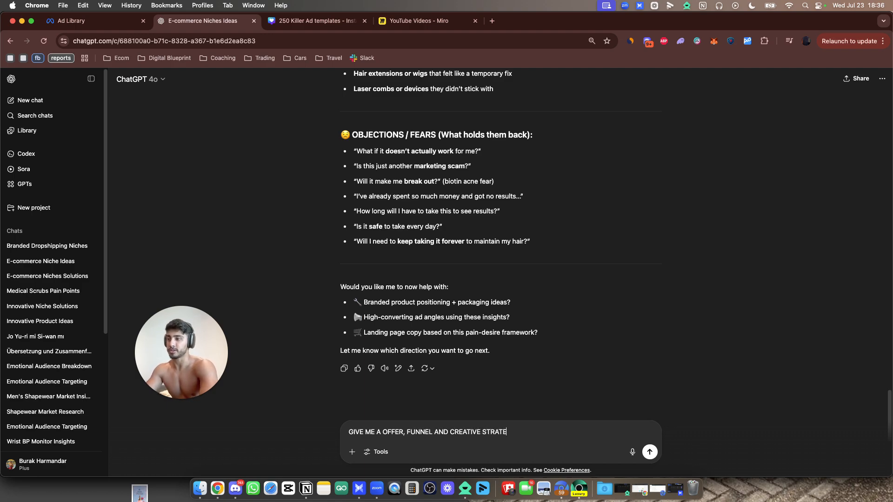
{"action": "key", "text": "BackSpace"}
{"action": "type", "text": "IS"}
{"action": "key", "text": "Return"}
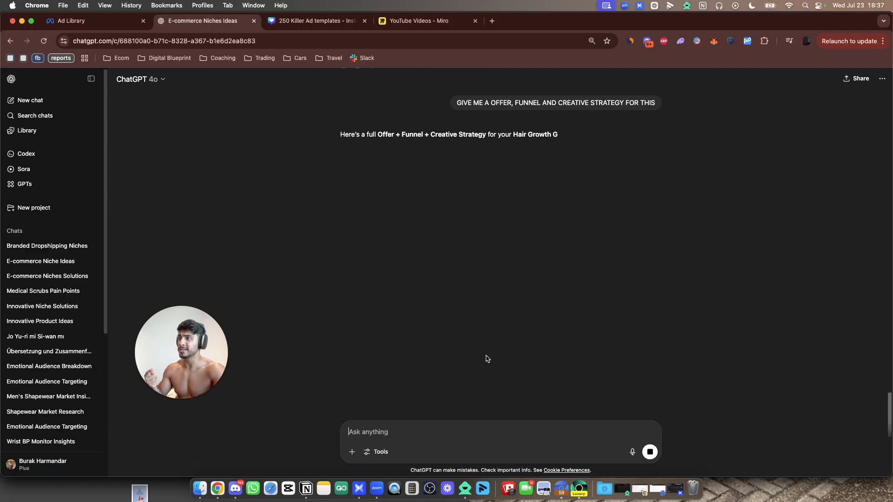
Copy "Hair Growth Gummies" from the product heading in ChatGPT's answer and search for it in the Meta Ad Library
{"action": "scroll", "coordinate": [487, 359], "scroll_direction": "up", "scroll_amount": 10}
{"action": "scroll", "coordinate": [487, 355], "scroll_direction": "up", "scroll_amount": 10}
{"action": "scroll", "coordinate": [485, 357], "scroll_direction": "up", "scroll_amount": 5}
{"action": "left_click_drag", "start_coordinate": [408, 192], "coordinate": [344, 197]}
{"action": "left_click_drag", "start_coordinate": [517, 197], "coordinate": [396, 200]}
{"action": "key", "text": "super+c"}
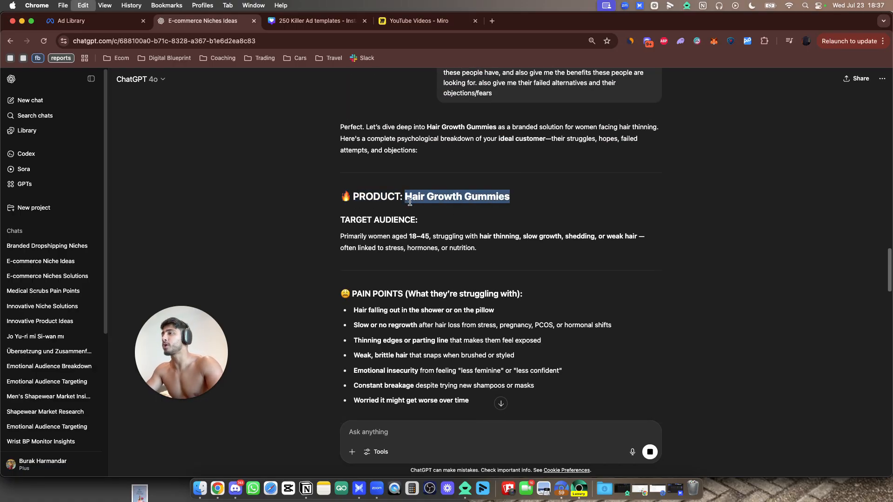
{"action": "key", "text": "super+1"}
{"action": "left_click", "coordinate": [295, 105]}
{"action": "key", "text": "super+a"}
{"action": "key", "text": "super+v"}
{"action": "key", "text": "Return"}
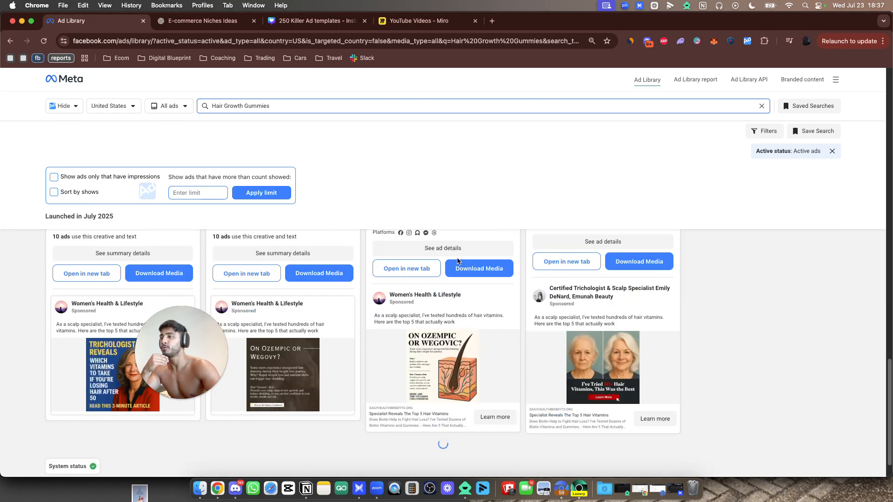
Browse the active Hair Growth Gummies ads and open the shop page of a Glamara ad
{"action": "scroll", "coordinate": [458, 262], "scroll_direction": "down", "scroll_amount": 5}
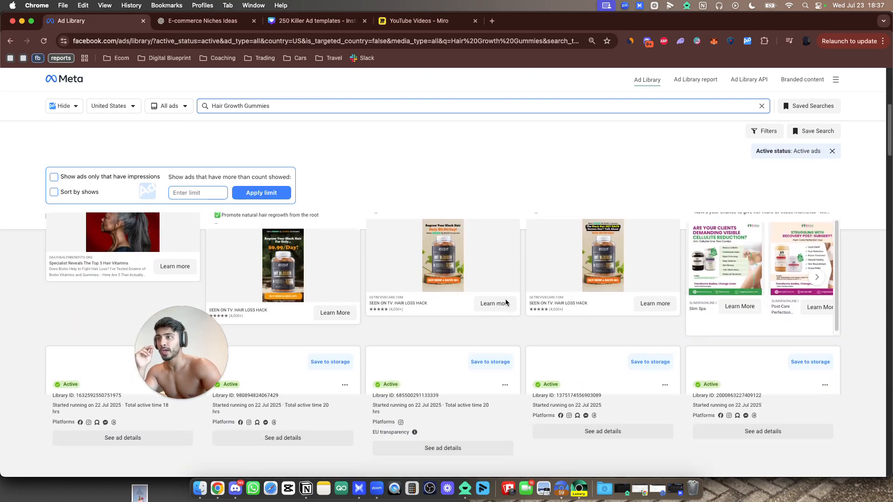
{"action": "scroll", "coordinate": [506, 301], "scroll_direction": "down", "scroll_amount": 10}
{"action": "scroll", "coordinate": [510, 315], "scroll_direction": "down", "scroll_amount": 10}
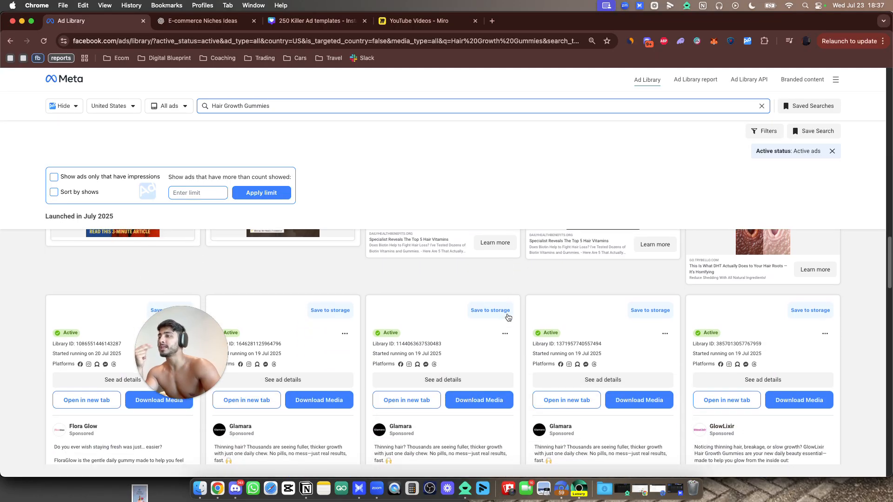
{"action": "scroll", "coordinate": [489, 326], "scroll_direction": "down", "scroll_amount": 5}
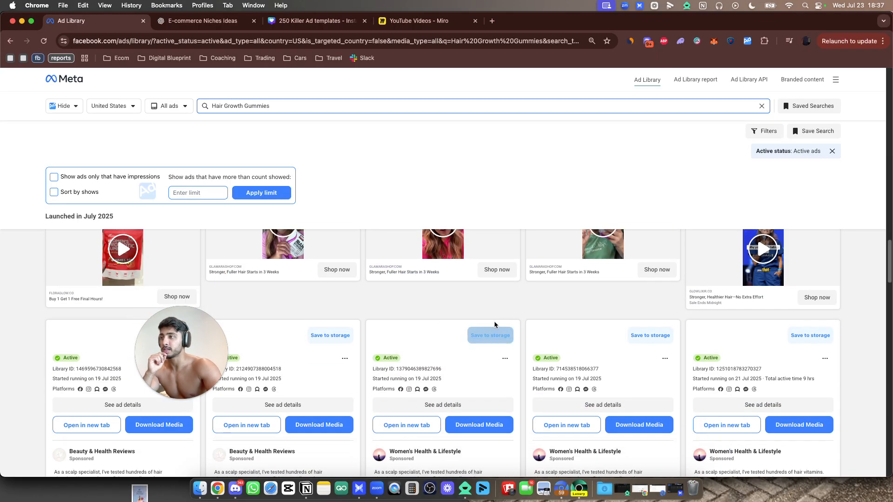
{"action": "left_click", "coordinate": [496, 266]}
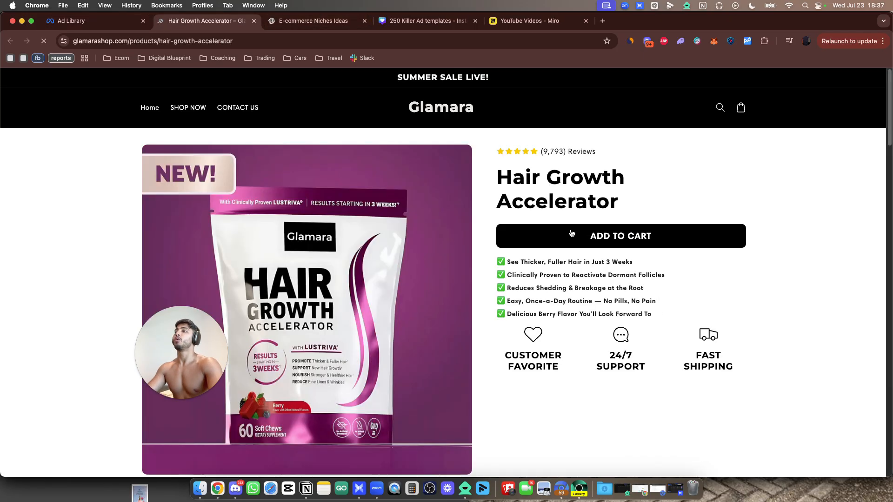
Review Glamara's Hair Growth Accelerator product page from the product images down to the "Real Results" section
{"action": "scroll", "coordinate": [411, 308], "scroll_direction": "down", "scroll_amount": 5}
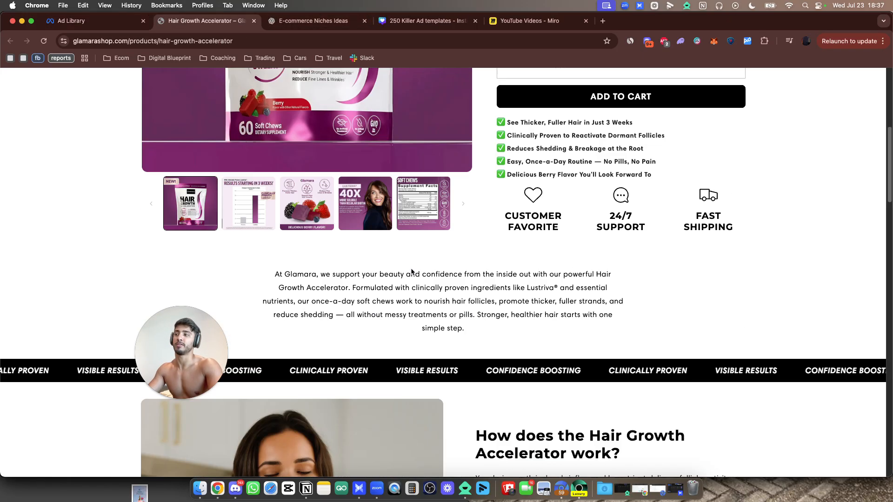
{"action": "scroll", "coordinate": [414, 297], "scroll_direction": "up", "scroll_amount": 2}
{"action": "scroll", "coordinate": [419, 279], "scroll_direction": "down", "scroll_amount": 8}
{"action": "scroll", "coordinate": [418, 279], "scroll_direction": "down", "scroll_amount": 6}
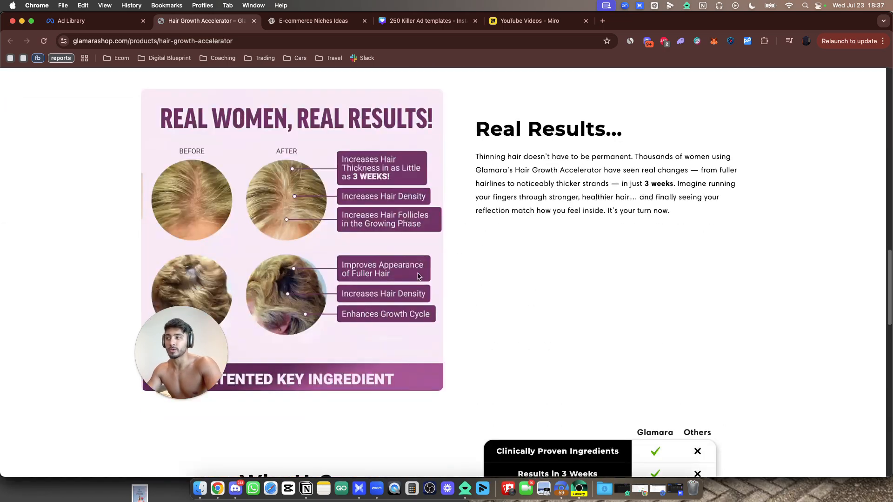
Return to the Ad Library, open the Lumin hair growth ad's advertorial and go through to its product page offers
{"action": "key", "text": "ctrl+shift+Tab"}
{"action": "scroll", "coordinate": [558, 298], "scroll_direction": "down", "scroll_amount": 10}
{"action": "scroll", "coordinate": [649, 336], "scroll_direction": "down", "scroll_amount": 5}
{"action": "left_click", "coordinate": [524, 425]}
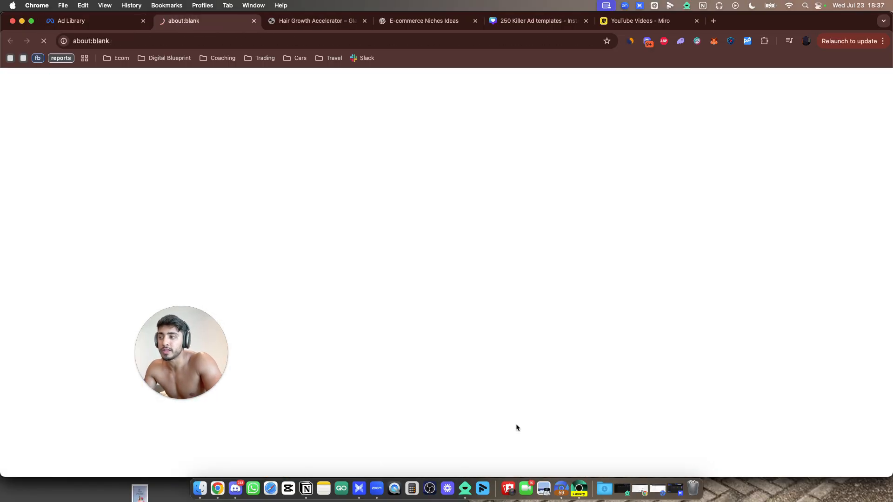
{"action": "scroll", "coordinate": [484, 355], "scroll_direction": "down", "scroll_amount": 20}
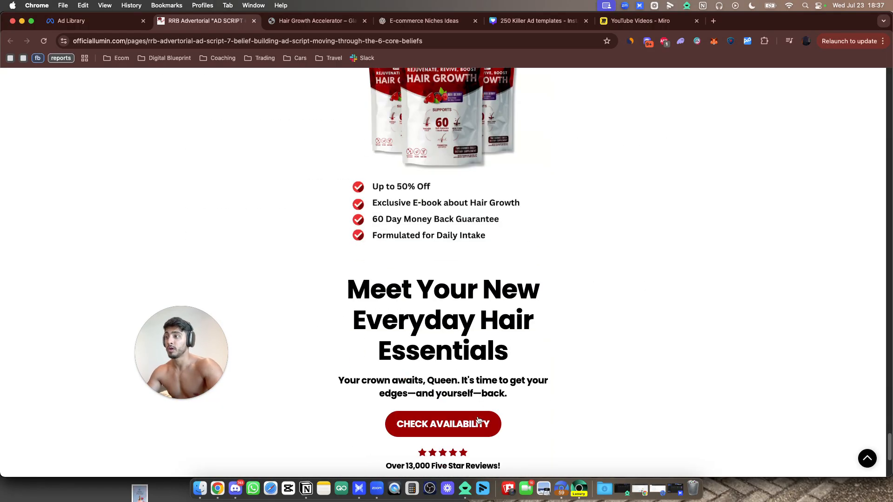
{"action": "scroll", "coordinate": [462, 214], "scroll_direction": "down", "scroll_amount": 3}
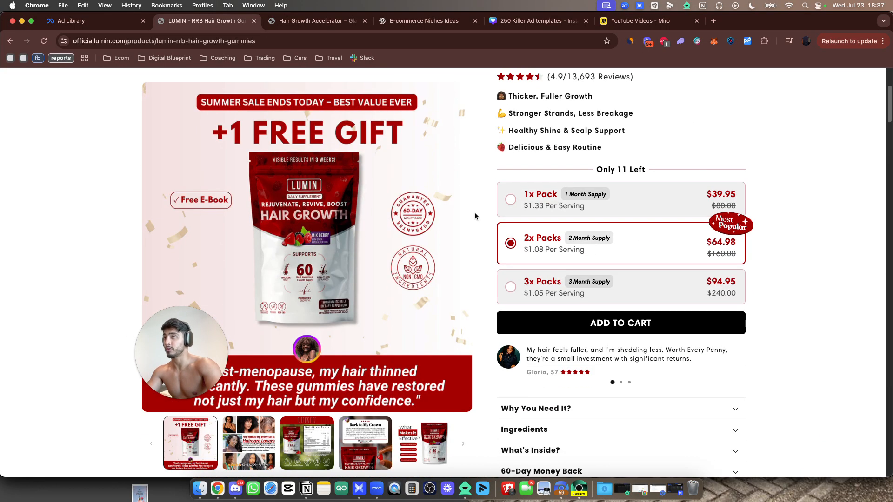
Compare the bundle offers on Glamara's product page with those on the Lumin hair growth gummies page
{"action": "key", "text": "ctrl+Tab"}
{"action": "scroll", "coordinate": [353, 228], "scroll_direction": "up", "scroll_amount": 15}
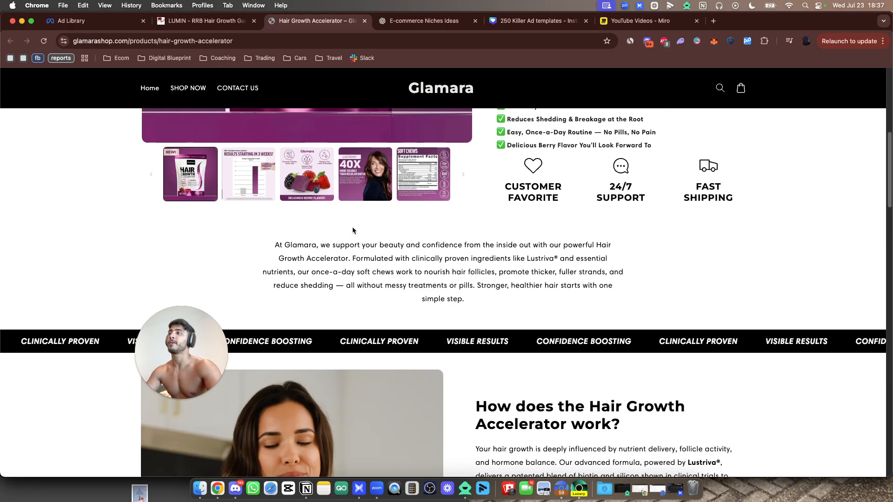
{"action": "scroll", "coordinate": [485, 325], "scroll_direction": "down", "scroll_amount": 1}
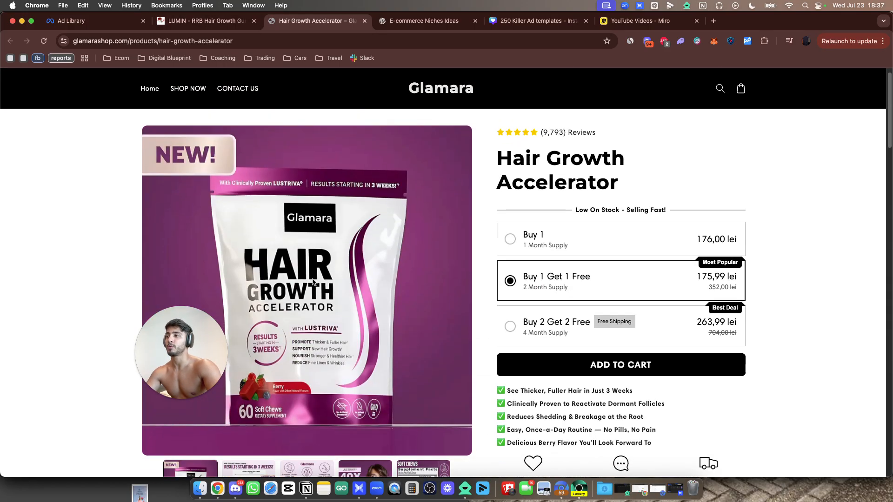
{"action": "scroll", "coordinate": [352, 253], "scroll_direction": "down", "scroll_amount": 2}
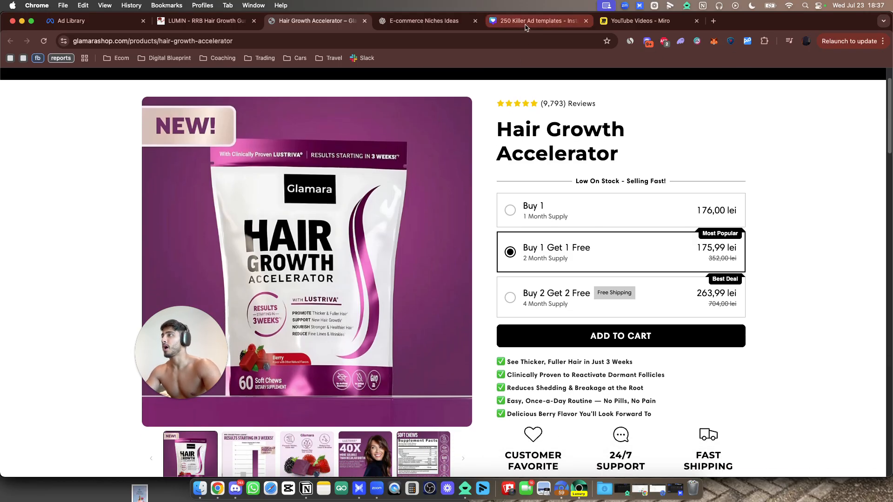
{"action": "scroll", "coordinate": [314, 234], "scroll_direction": "down", "scroll_amount": 4}
{"action": "key", "text": "ctrl+shift+Tab"}
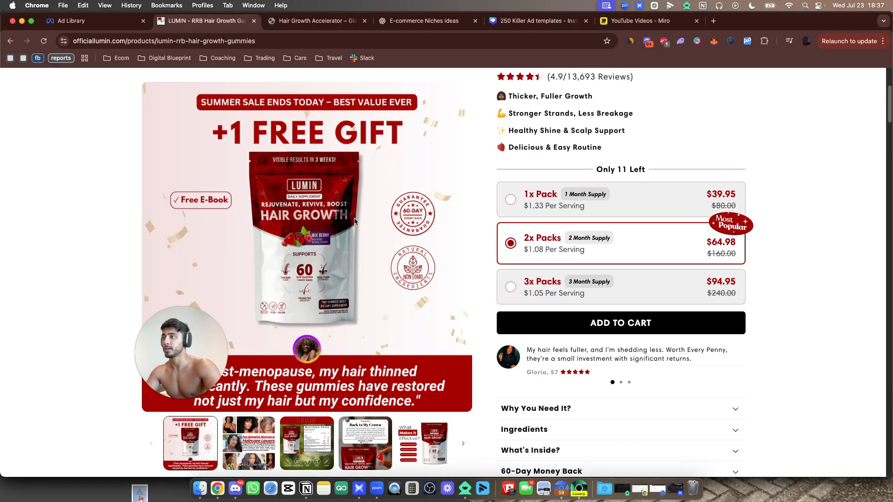
Return to the Ad Library, browse more Hair Growth Gummies ads and open the product page of a Theweem ad
{"action": "key", "text": "ctrl+shift+Tab"}
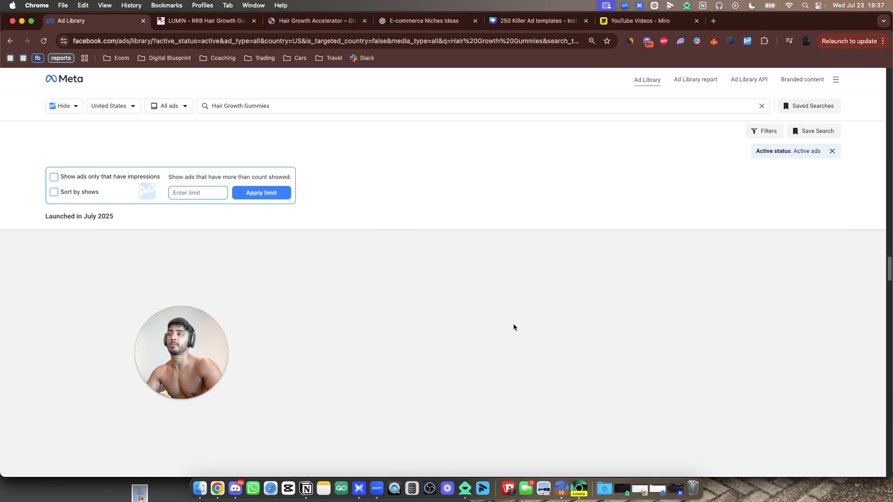
{"action": "scroll", "coordinate": [481, 276], "scroll_direction": "down", "scroll_amount": 8}
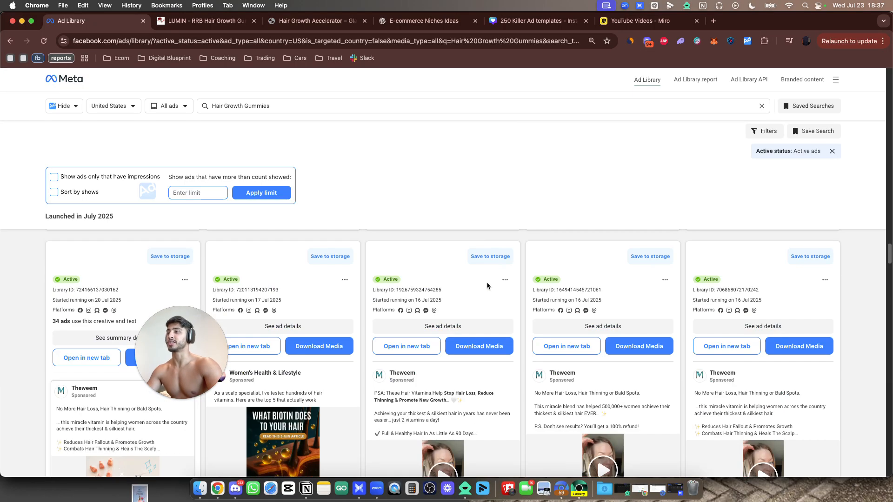
{"action": "scroll", "coordinate": [549, 330], "scroll_direction": "down", "scroll_amount": 5}
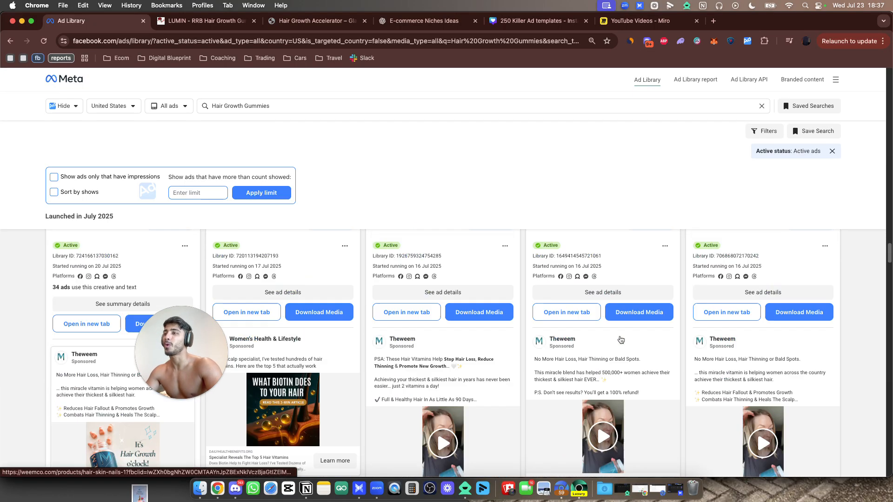
{"action": "left_click", "coordinate": [509, 400]}
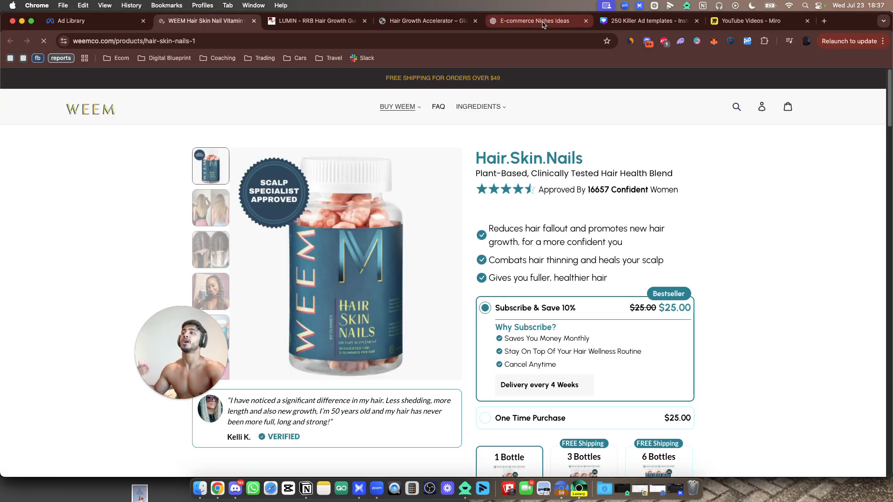
{"action": "right_click", "coordinate": [333, 298]}
{"action": "left_click", "coordinate": [334, 345]}
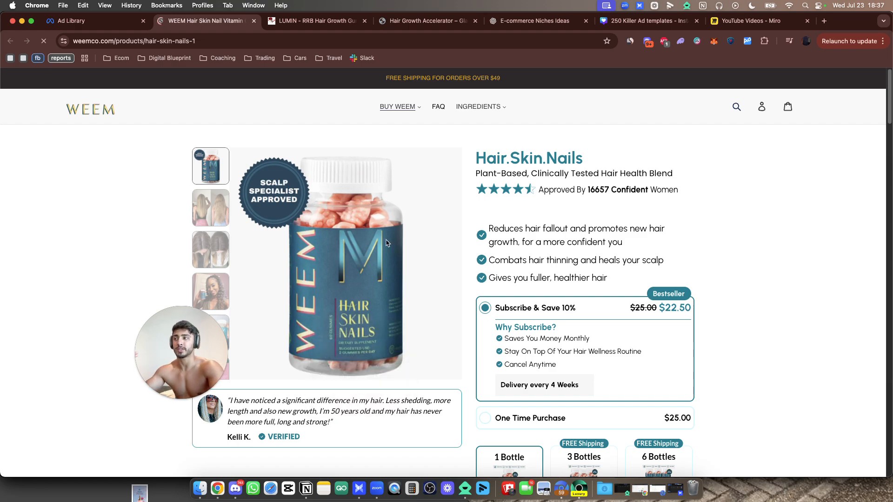
Switch to the ChatGPT e-commerce niches chat and review the brand positioning and the 90-Day Hair Confidence Challenge guarantee
{"action": "left_click", "coordinate": [535, 21]}
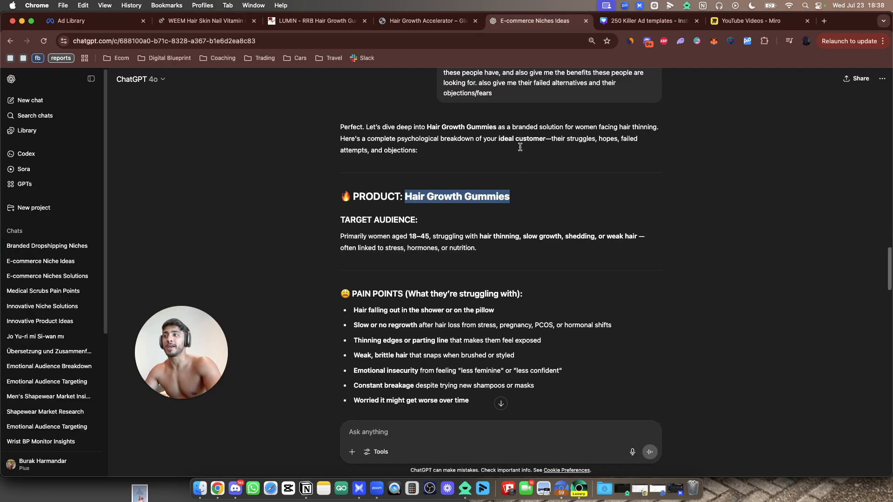
{"action": "scroll", "coordinate": [493, 248], "scroll_direction": "down", "scroll_amount": 15}
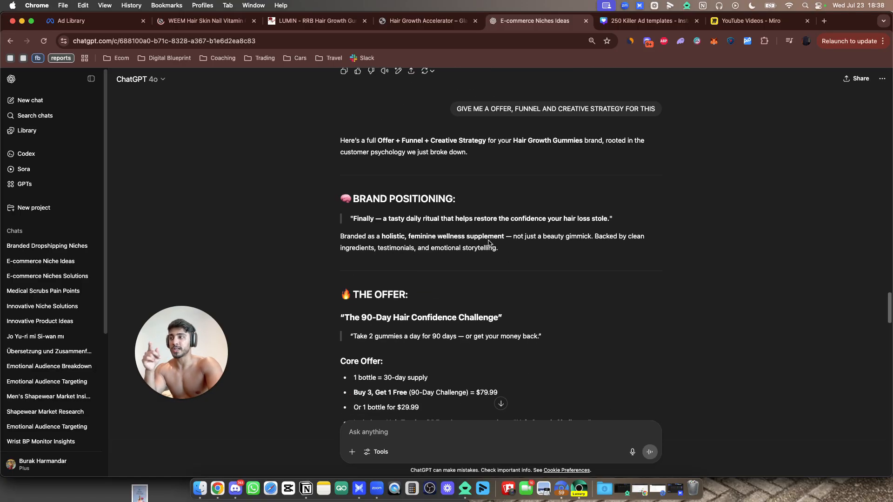
{"action": "left_click_drag", "start_coordinate": [344, 307], "coordinate": [561, 295]}
{"action": "scroll", "coordinate": [562, 294], "scroll_direction": "down", "scroll_amount": 1}
{"action": "left_click", "coordinate": [562, 295]}
{"action": "double_click", "coordinate": [511, 310]}
{"action": "scroll", "coordinate": [552, 304], "scroll_direction": "down", "scroll_amount": 3}
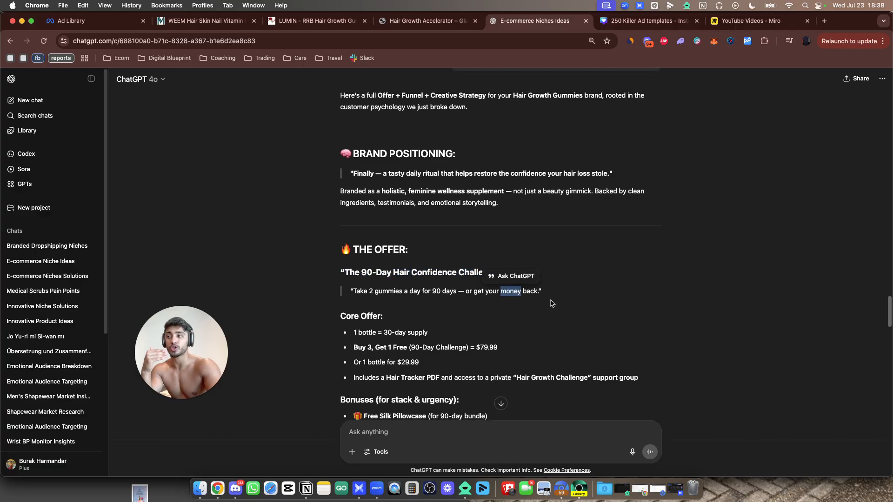
{"action": "left_click", "coordinate": [434, 324]}
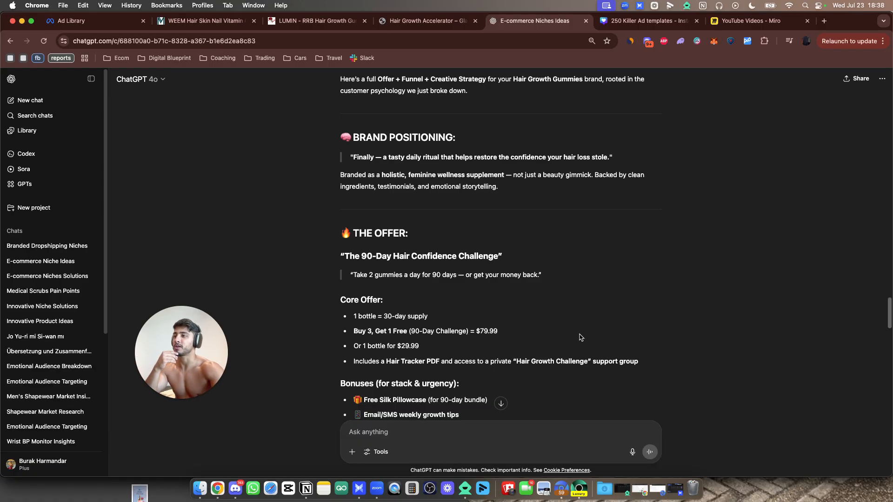
Review the Core Offer bottle pricing and the three bonuses in ChatGPT's Hair Growth Gummies offer
{"action": "scroll", "coordinate": [579, 337], "scroll_direction": "down", "scroll_amount": 3}
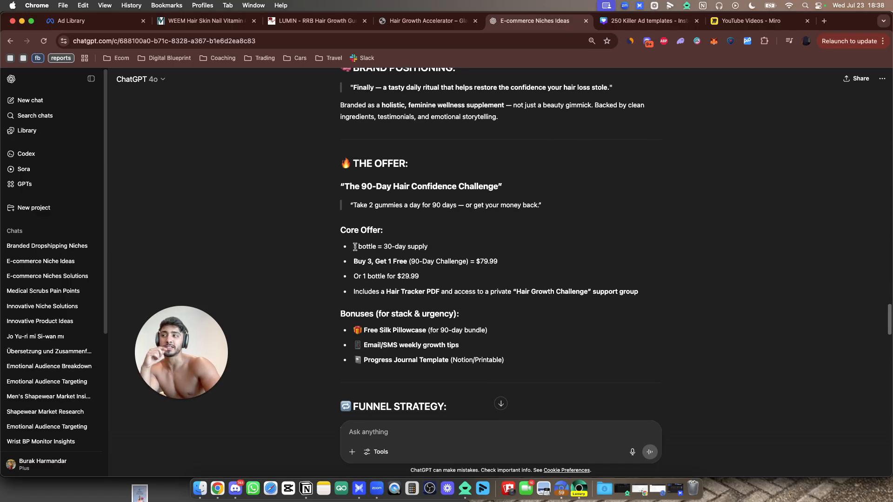
{"action": "left_click_drag", "start_coordinate": [468, 279], "coordinate": [363, 277]}
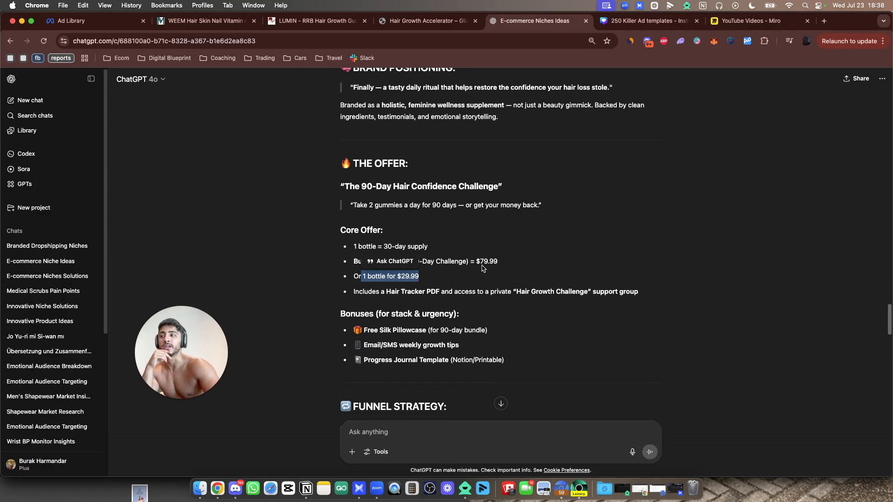
{"action": "scroll", "coordinate": [424, 259], "scroll_direction": "down", "scroll_amount": 4}
{"action": "left_click_drag", "start_coordinate": [366, 241], "coordinate": [501, 236]}
{"action": "left_click", "coordinate": [502, 237]}
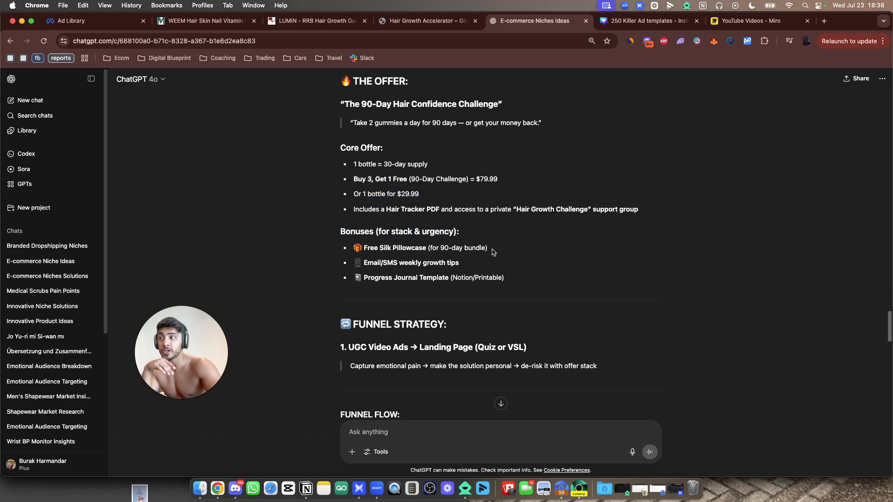
{"action": "left_click_drag", "start_coordinate": [358, 263], "coordinate": [459, 264]}
{"action": "left_click_drag", "start_coordinate": [402, 278], "coordinate": [523, 285]}
{"action": "left_click", "coordinate": [538, 268]}
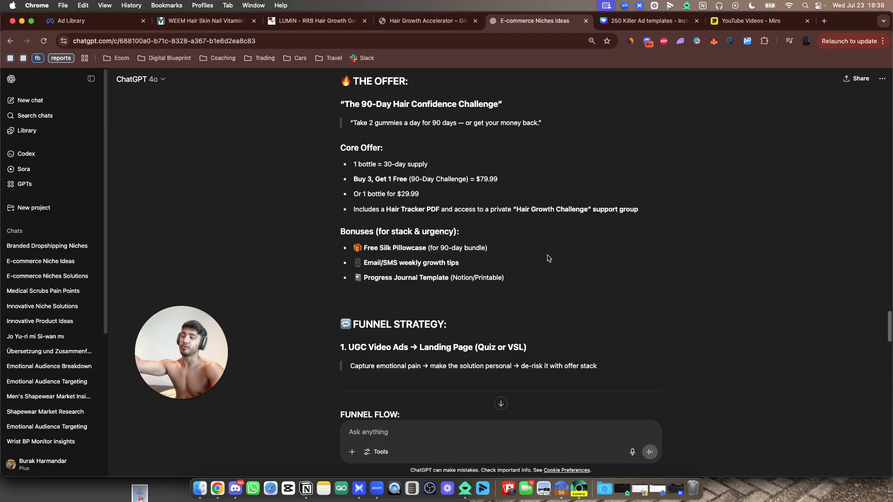
Read through ChatGPT's funnel strategy, from the UGC video ads to the post-purchase funnel, and on into the creative strategy
{"action": "scroll", "coordinate": [511, 242], "scroll_direction": "down", "scroll_amount": 4}
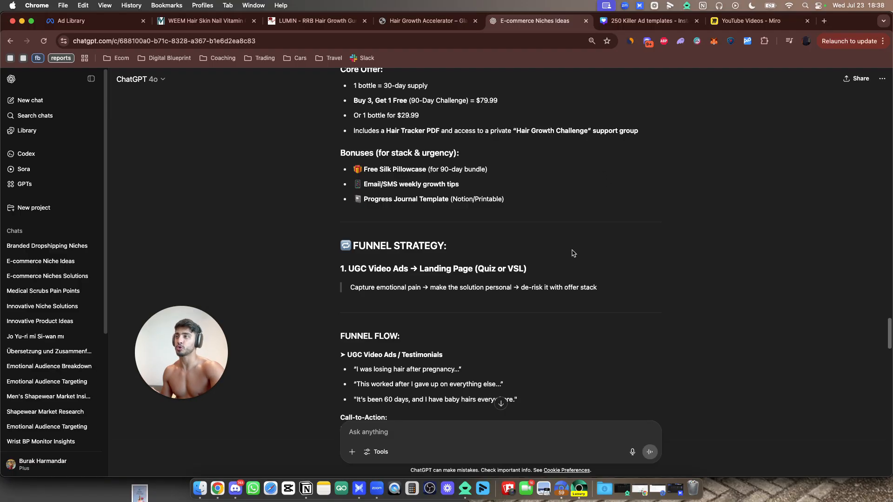
{"action": "scroll", "coordinate": [573, 253], "scroll_direction": "down", "scroll_amount": 15}
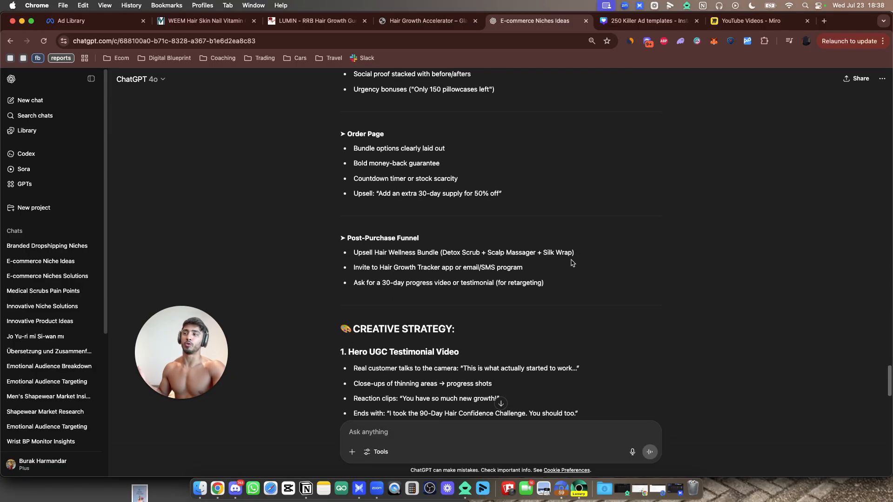
{"action": "scroll", "coordinate": [572, 279], "scroll_direction": "down", "scroll_amount": 5}
{"action": "scroll", "coordinate": [572, 303], "scroll_direction": "down", "scroll_amount": 4}
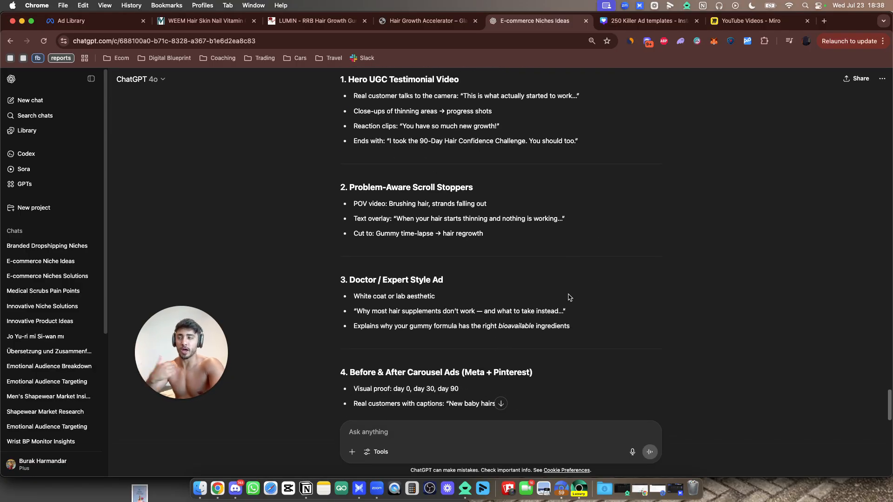
Examine the creative strategy's ad concepts, highlighting the Problem-Aware Scroll Stoppers idea and its brushing-hair POV video
{"action": "scroll", "coordinate": [479, 204], "scroll_direction": "up", "scroll_amount": 3}
{"action": "left_click", "coordinate": [461, 219]}
{"action": "scroll", "coordinate": [512, 236], "scroll_direction": "up", "scroll_amount": 1}
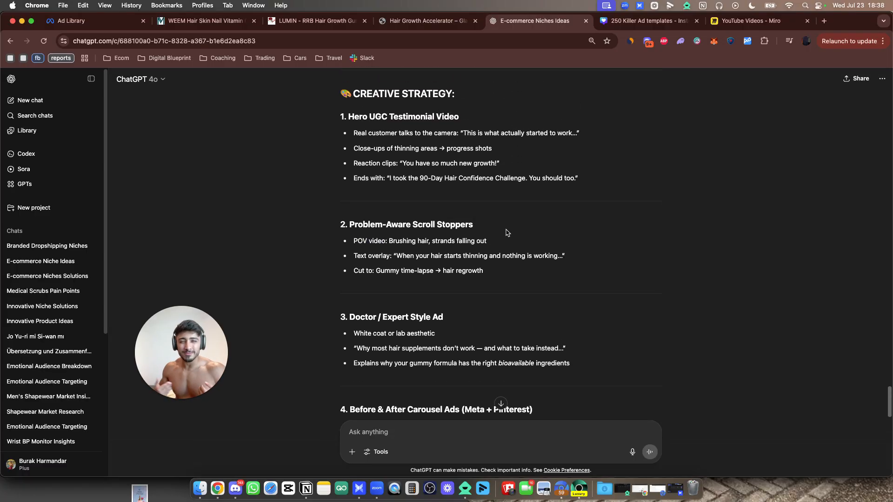
{"action": "scroll", "coordinate": [509, 235], "scroll_direction": "down", "scroll_amount": 1}
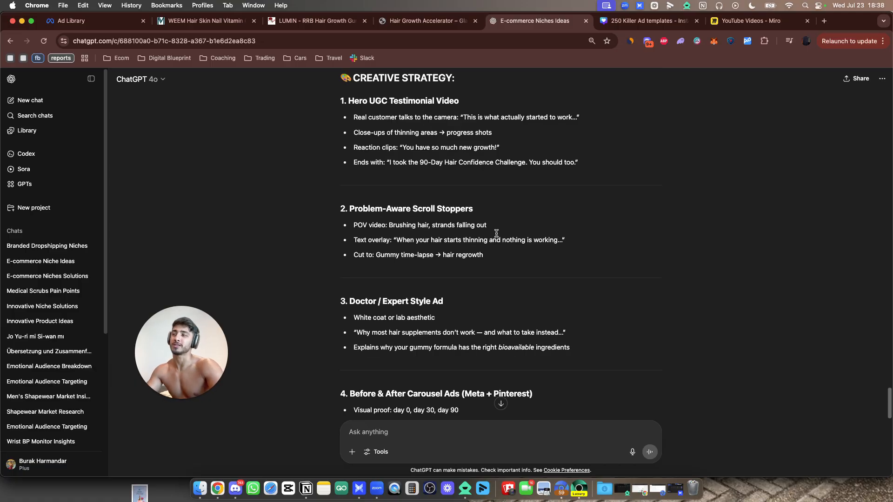
{"action": "triple_click", "coordinate": [476, 209]}
{"action": "triple_click", "coordinate": [473, 223]}
{"action": "left_click", "coordinate": [405, 224]}
{"action": "left_click_drag", "start_coordinate": [388, 226], "coordinate": [493, 238]}
{"action": "left_click", "coordinate": [522, 215]}
Switch to the "250 Killer Ad templates" Canva design and browse the ad examples and their blank templates up to page 41
{"action": "key", "text": "ctrl+Tab"}
{"action": "scroll", "coordinate": [597, 204], "scroll_direction": "down", "scroll_amount": 3}
{"action": "scroll", "coordinate": [469, 232], "scroll_direction": "down", "scroll_amount": 3}
{"action": "scroll", "coordinate": [469, 234], "scroll_direction": "down", "scroll_amount": 3}
{"action": "scroll", "coordinate": [469, 234], "scroll_direction": "down", "scroll_amount": 6}
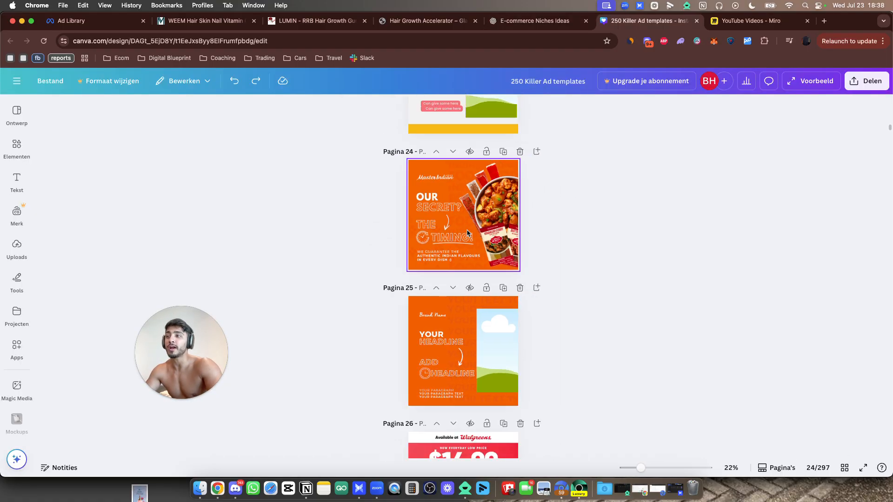
{"action": "scroll", "coordinate": [468, 233], "scroll_direction": "down", "scroll_amount": 10}
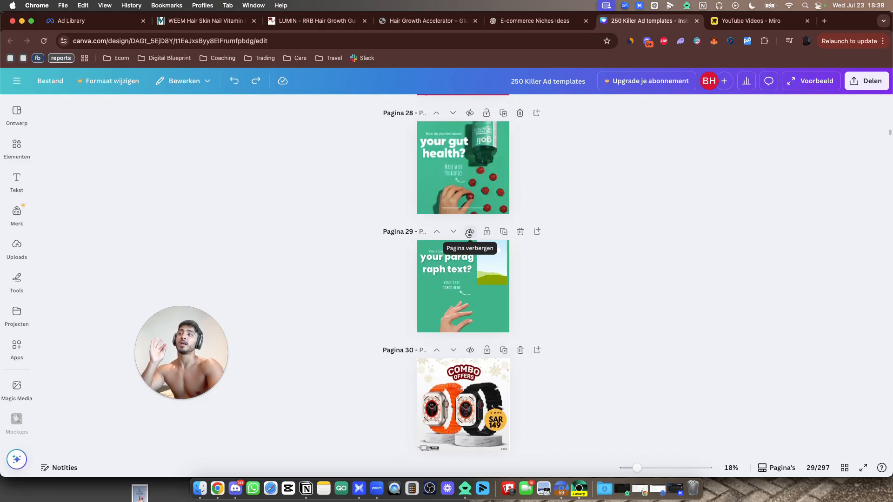
{"action": "scroll", "coordinate": [468, 232], "scroll_direction": "up", "scroll_amount": 1}
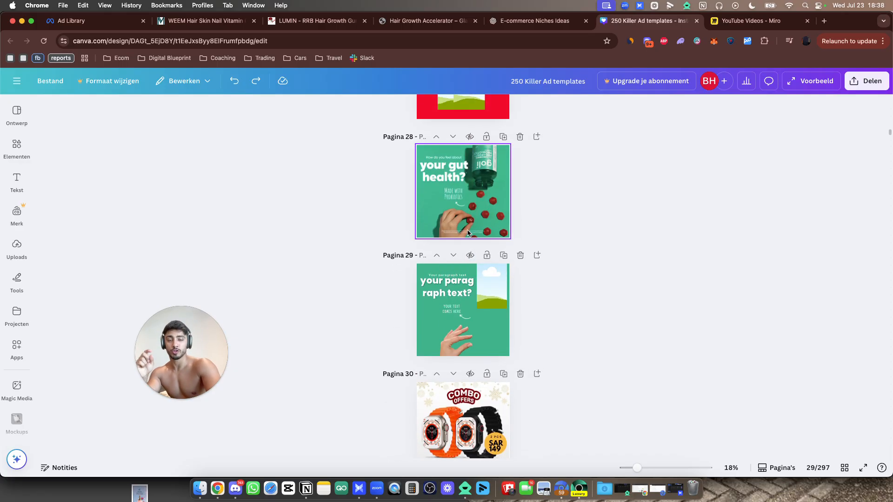
{"action": "scroll", "coordinate": [468, 232], "scroll_direction": "down", "scroll_amount": 6}
{"action": "scroll", "coordinate": [468, 233], "scroll_direction": "down", "scroll_amount": 6}
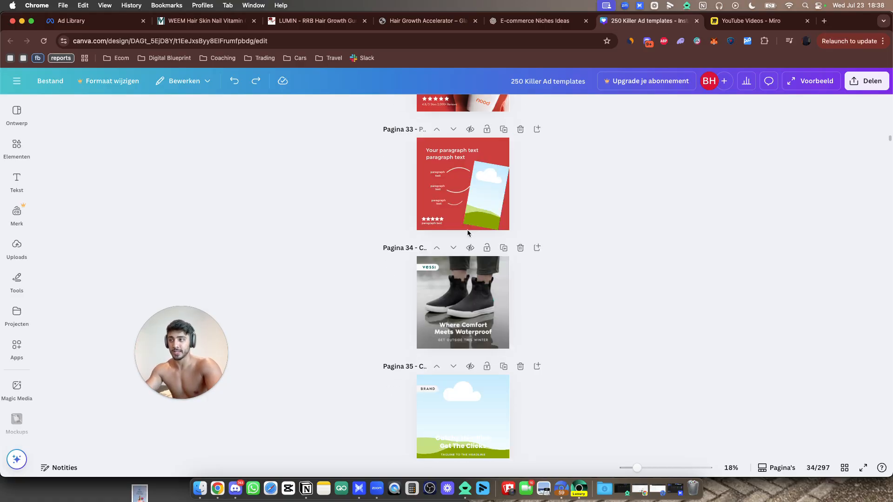
{"action": "scroll", "coordinate": [468, 233], "scroll_direction": "up", "scroll_amount": 3}
{"action": "scroll", "coordinate": [527, 242], "scroll_direction": "down", "scroll_amount": 6}
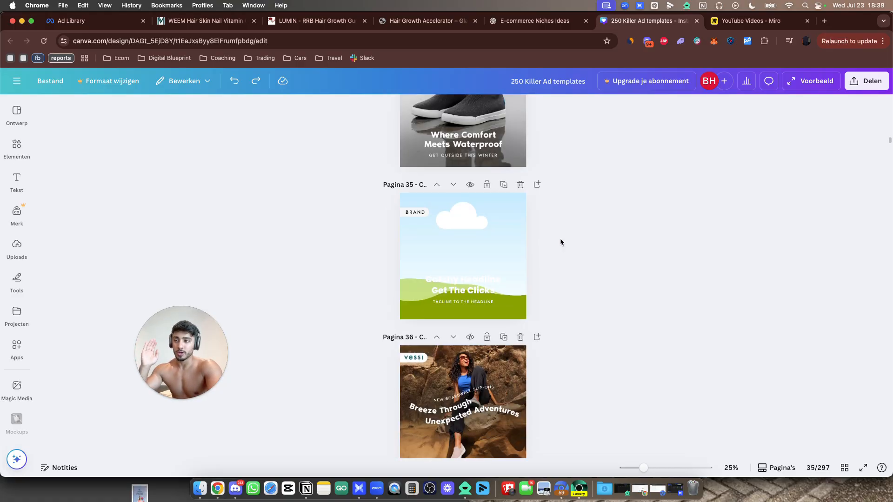
{"action": "scroll", "coordinate": [558, 238], "scroll_direction": "down", "scroll_amount": 6}
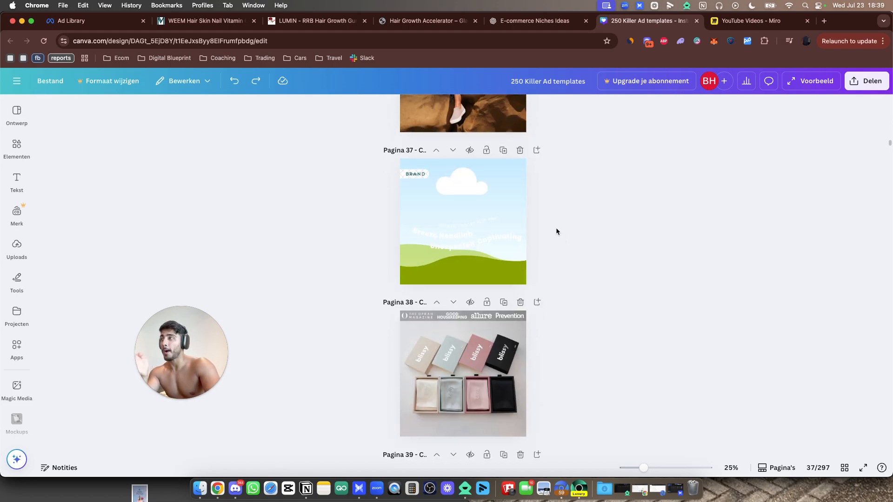
{"action": "scroll", "coordinate": [555, 228], "scroll_direction": "down", "scroll_amount": 5}
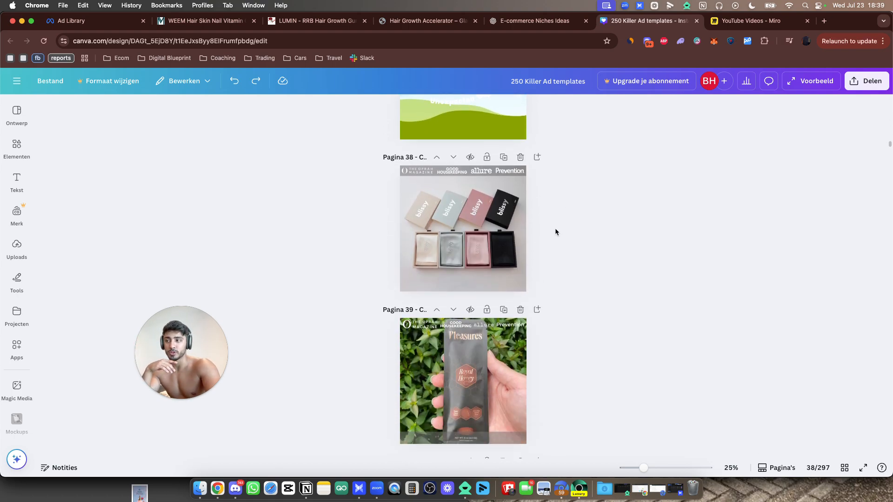
{"action": "scroll", "coordinate": [555, 231], "scroll_direction": "down", "scroll_amount": 6}
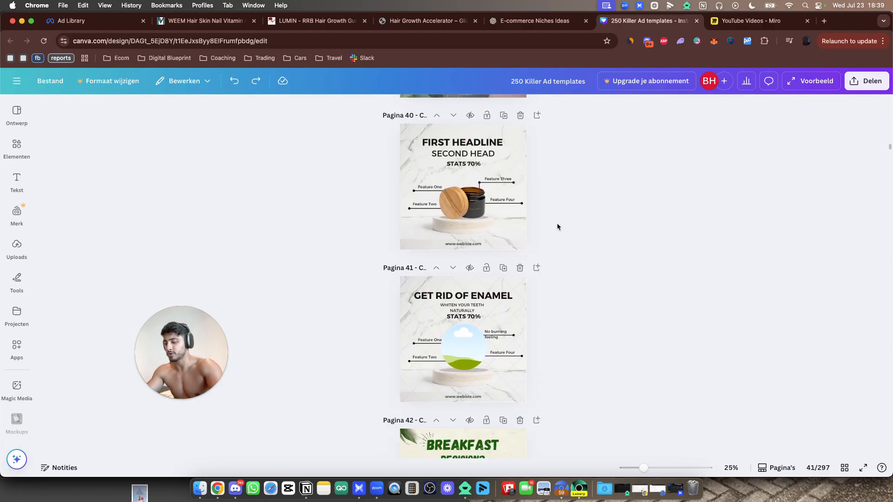
Open the creator's Instagram profile in a new browser tab and look through its reels and posts
{"action": "key", "text": "super+t"}
{"action": "type", "text": "instagram.com/burk"}
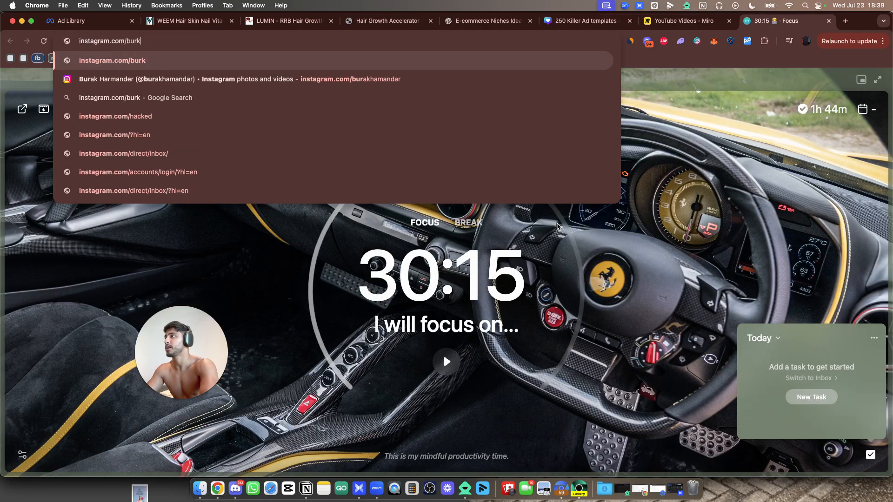
{"action": "key", "text": "BackSpace"}
{"action": "key", "text": "Down"}
{"action": "key", "text": "Return"}
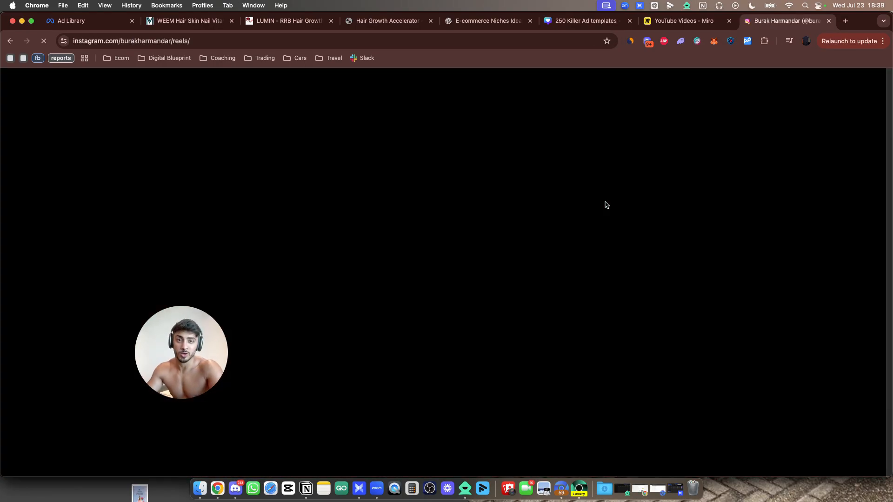
{"action": "scroll", "coordinate": [515, 220], "scroll_direction": "down", "scroll_amount": 3}
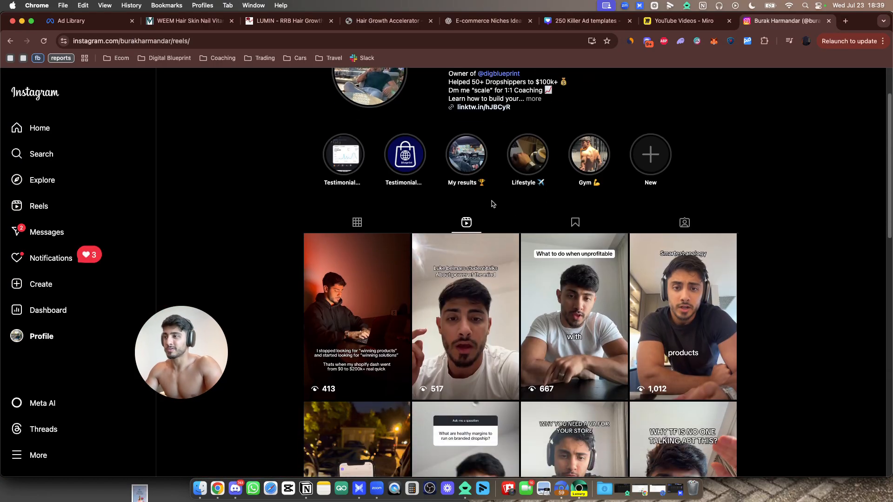
{"action": "left_click", "coordinate": [364, 222]}
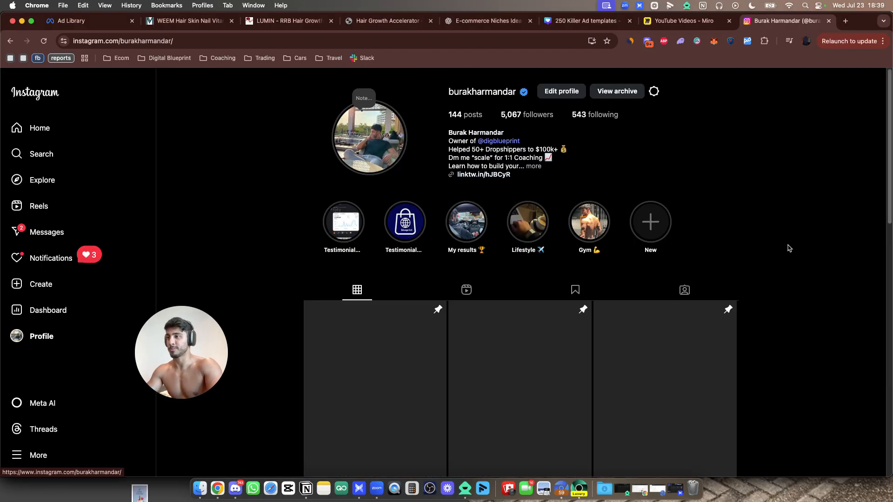
{"action": "scroll", "coordinate": [789, 247], "scroll_direction": "down", "scroll_amount": 10}
{"action": "scroll", "coordinate": [837, 259], "scroll_direction": "down", "scroll_amount": 6}
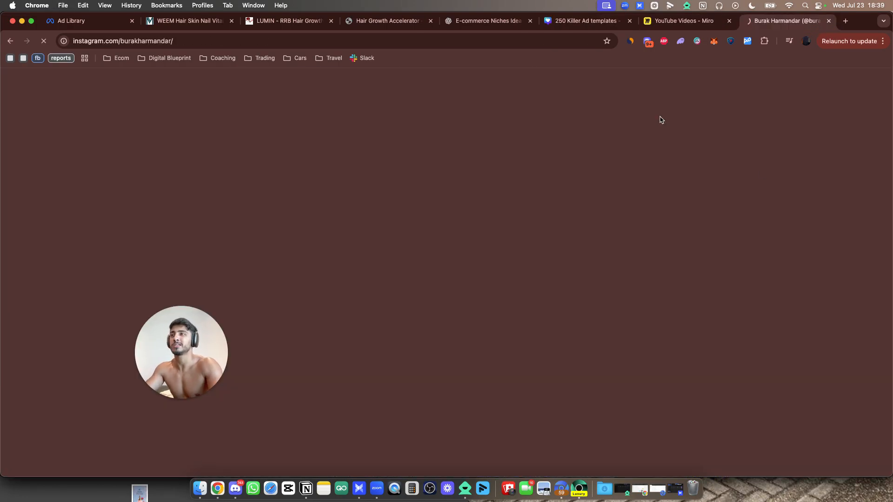
Return to the "250 Killer Ad templates" Canva design and browse the templates on to page 55
{"action": "left_click", "coordinate": [608, 28]}
{"action": "scroll", "coordinate": [621, 287], "scroll_direction": "down", "scroll_amount": 8}
{"action": "scroll", "coordinate": [605, 283], "scroll_direction": "down", "scroll_amount": 10}
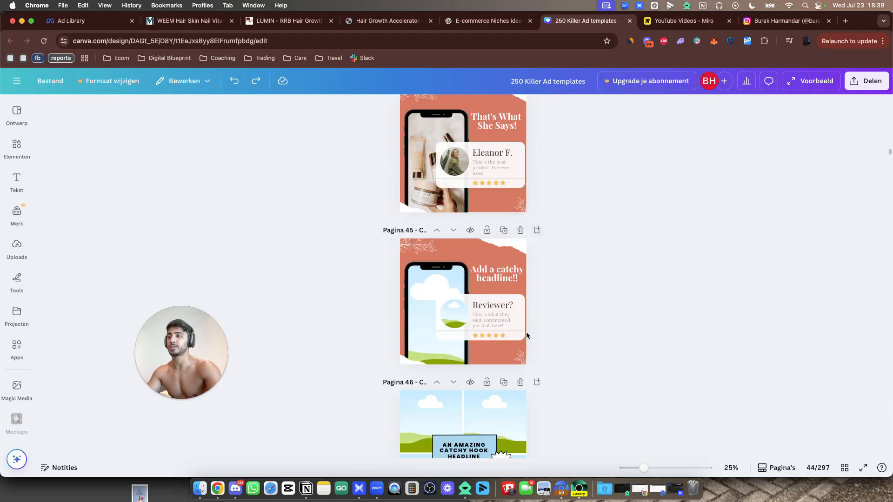
{"action": "scroll", "coordinate": [520, 344], "scroll_direction": "down", "scroll_amount": 10}
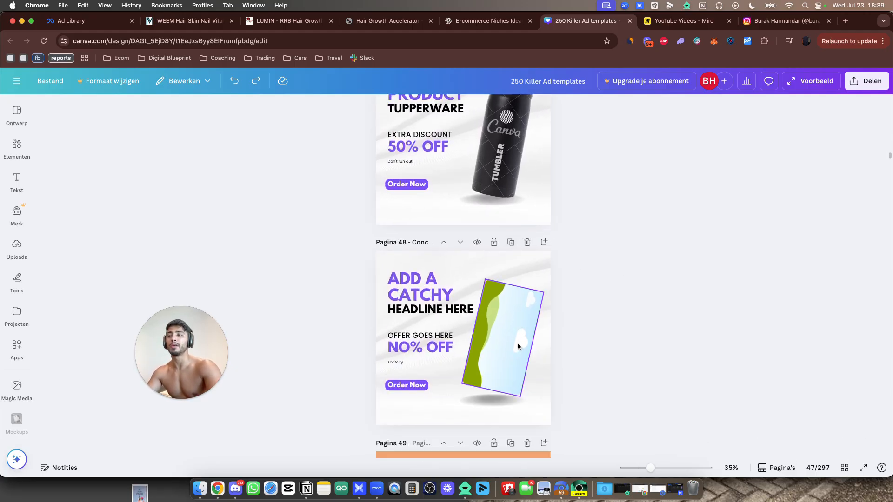
{"action": "scroll", "coordinate": [581, 348], "scroll_direction": "down", "scroll_amount": 12}
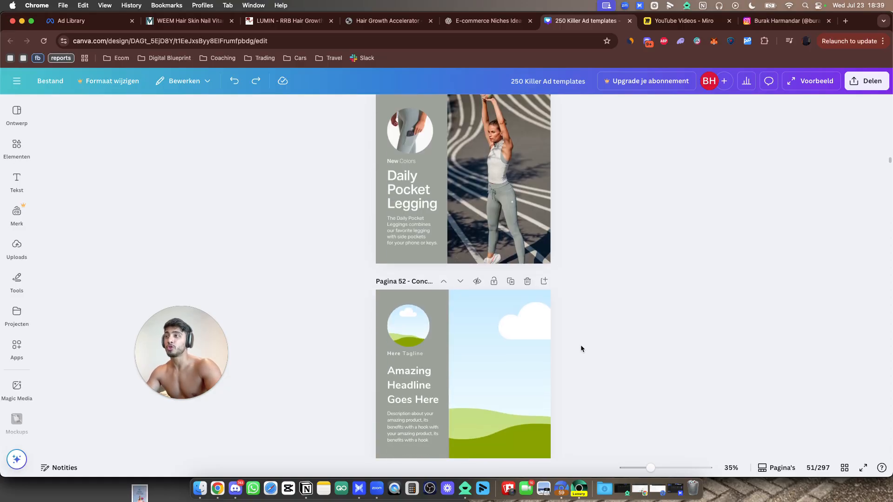
{"action": "scroll", "coordinate": [581, 348], "scroll_direction": "down", "scroll_amount": 8}
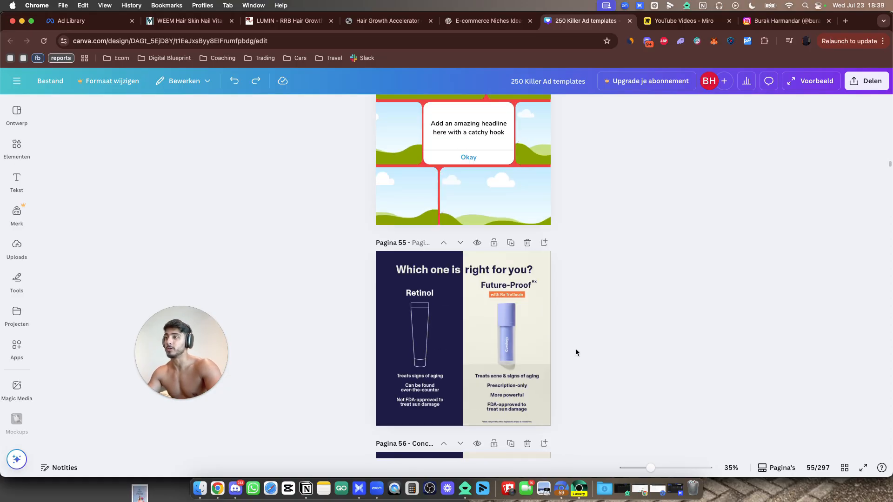
Compare the "Which one is right for you?" ad example on page 55 with its blank template on page 56
{"action": "scroll", "coordinate": [462, 251], "scroll_direction": "up", "scroll_amount": 3}
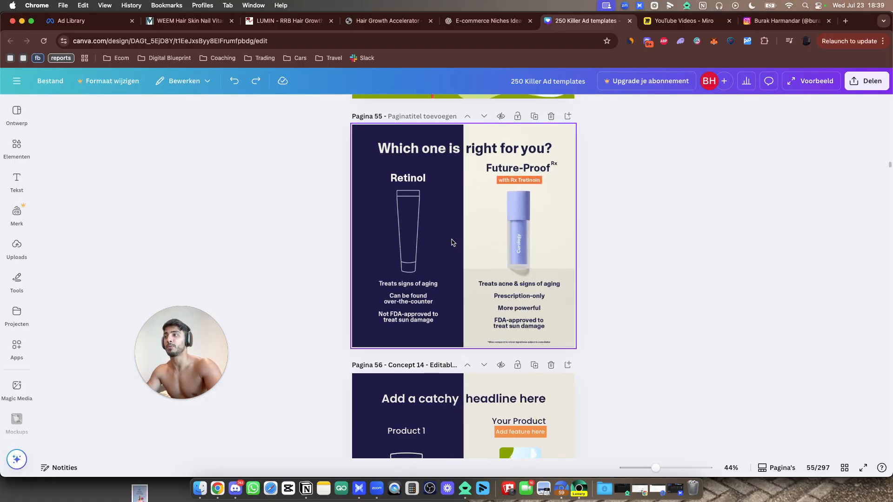
{"action": "scroll", "coordinate": [512, 279], "scroll_direction": "down", "scroll_amount": 3}
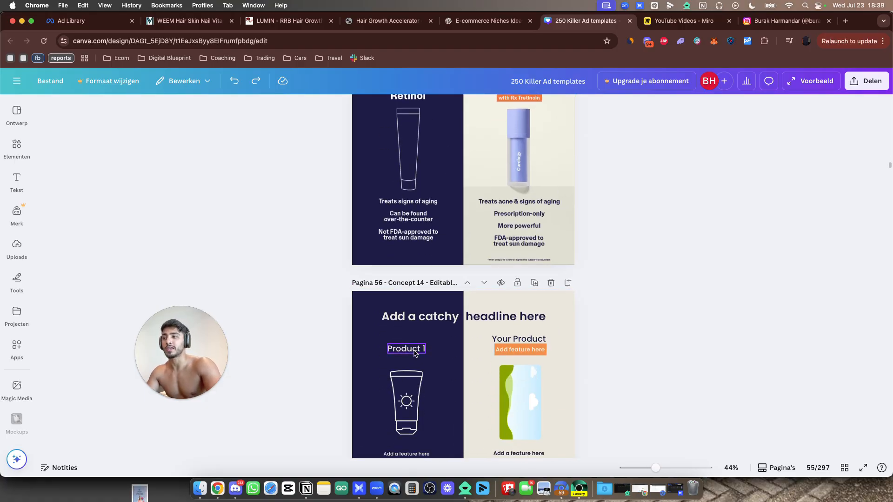
{"action": "scroll", "coordinate": [424, 335], "scroll_direction": "down", "scroll_amount": 2}
{"action": "scroll", "coordinate": [424, 307], "scroll_direction": "up", "scroll_amount": 5}
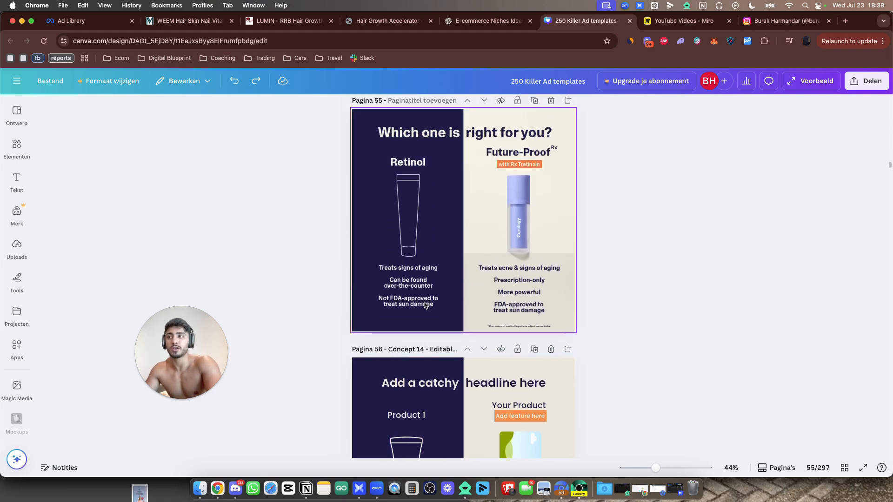
{"action": "scroll", "coordinate": [512, 270], "scroll_direction": "down", "scroll_amount": 8}
Place the copied WEEM bottle image in the product frame on page 56 and rotate it within the frame
{"action": "key", "text": "super+v"}
{"action": "key", "text": "BackSpace"}
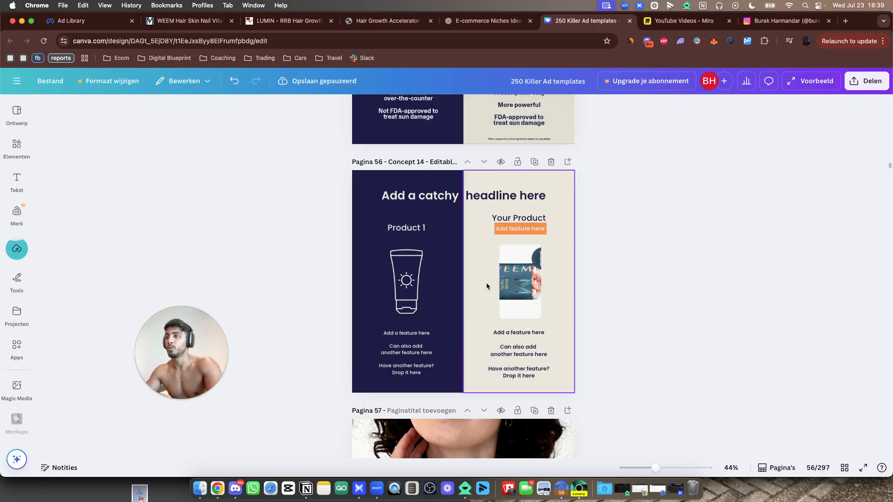
{"action": "key", "text": "super+z"}
{"action": "left_click_drag", "start_coordinate": [502, 286], "coordinate": [529, 291]}
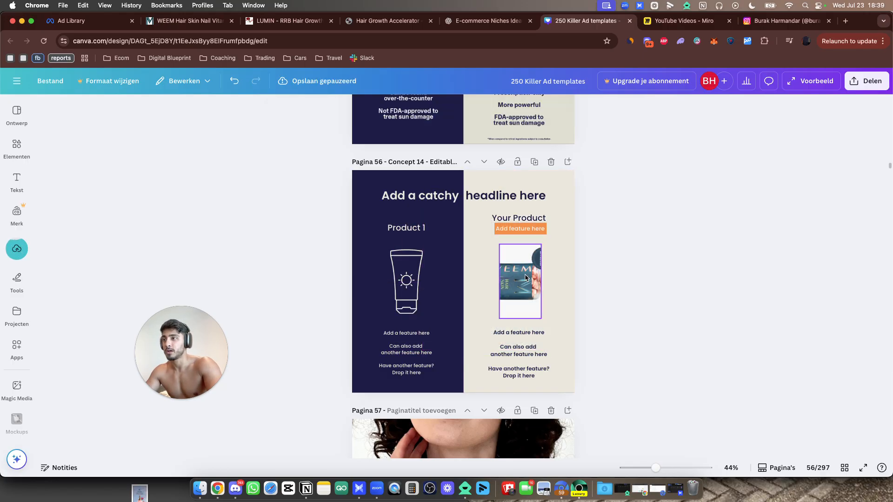
{"action": "double_click", "coordinate": [531, 292]}
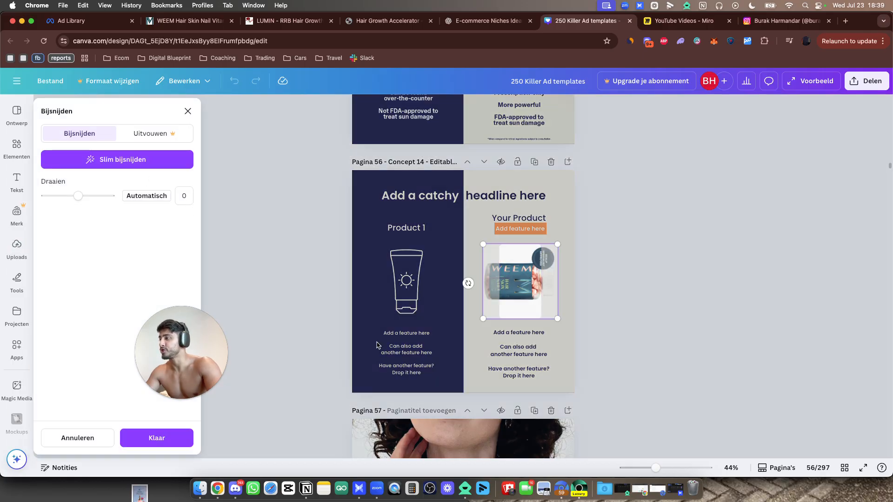
{"action": "left_click_drag", "start_coordinate": [468, 283], "coordinate": [521, 326]}
{"action": "left_click", "coordinate": [641, 296]}
Switch to the WEEM Hair.Skin.Nails store tab and examine the product images, offers, bundles and benefits of daily use
{"action": "left_click", "coordinate": [388, 21]}
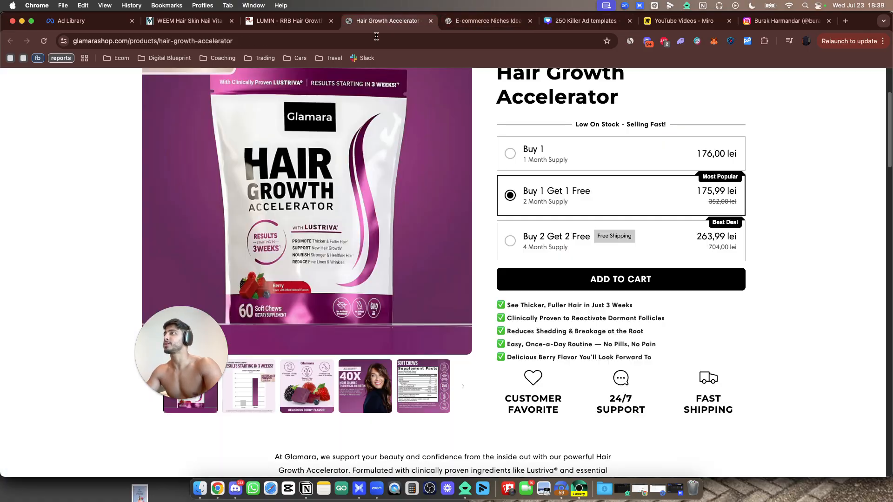
{"action": "left_click", "coordinate": [195, 21]}
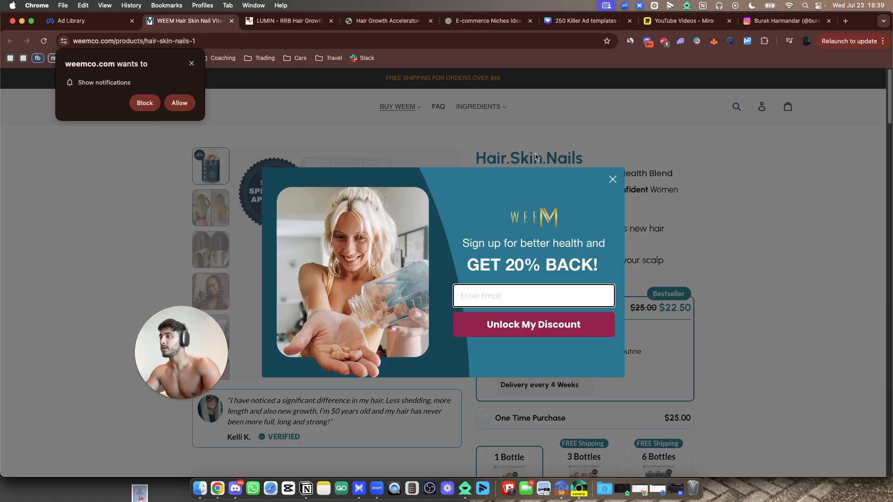
{"action": "left_click", "coordinate": [595, 149]}
{"action": "left_click", "coordinate": [219, 277]}
{"action": "left_click_drag", "start_coordinate": [174, 341], "coordinate": [103, 336]}
{"action": "scroll", "coordinate": [382, 288], "scroll_direction": "down", "scroll_amount": 10}
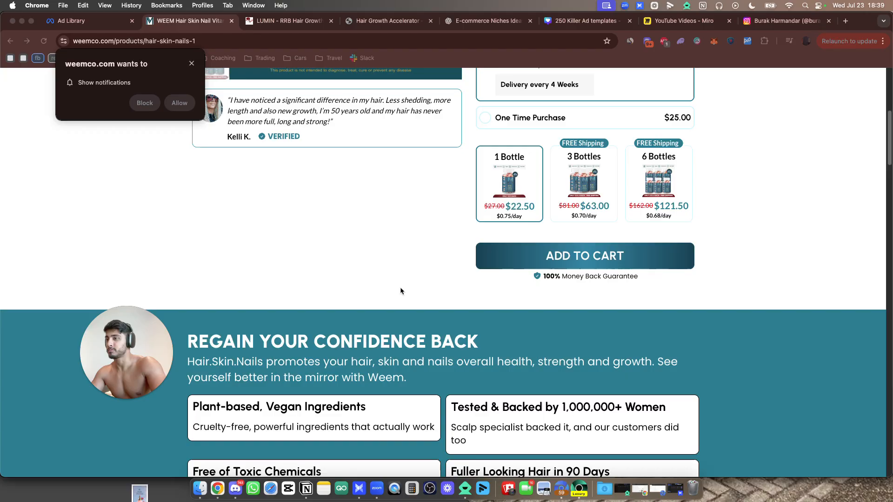
{"action": "scroll", "coordinate": [569, 270], "scroll_direction": "up", "scroll_amount": 7}
{"action": "scroll", "coordinate": [570, 267], "scroll_direction": "down", "scroll_amount": 15}
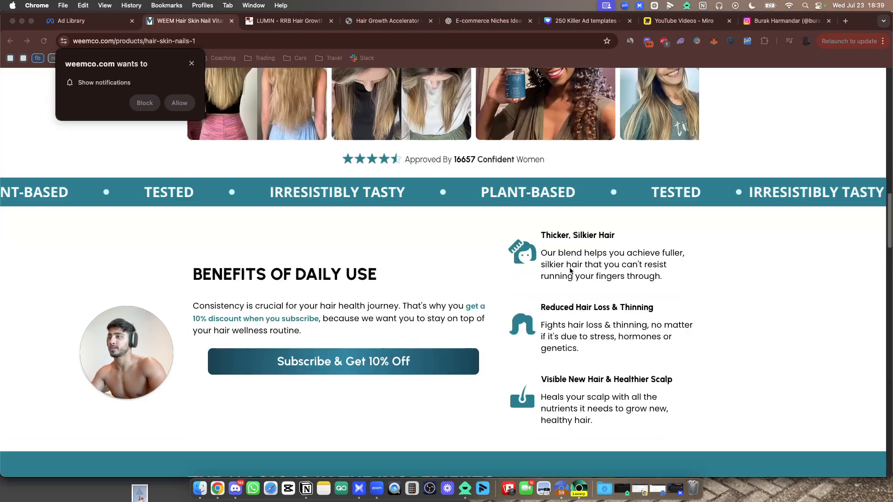
{"action": "scroll", "coordinate": [569, 270], "scroll_direction": "up", "scroll_amount": 5}
{"action": "scroll", "coordinate": [570, 270], "scroll_direction": "down", "scroll_amount": 5}
{"action": "scroll", "coordinate": [568, 267], "scroll_direction": "up", "scroll_amount": 15}
{"action": "scroll", "coordinate": [572, 273], "scroll_direction": "up", "scroll_amount": 8}
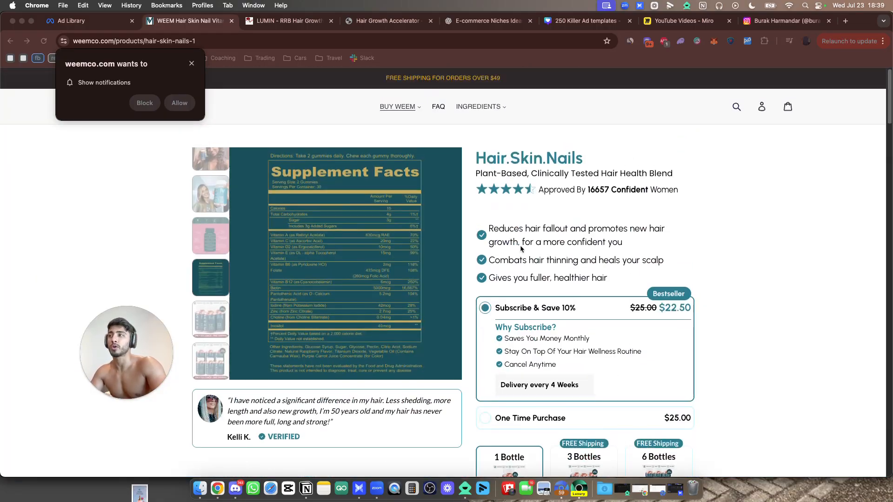
{"action": "left_click", "coordinate": [581, 77]}
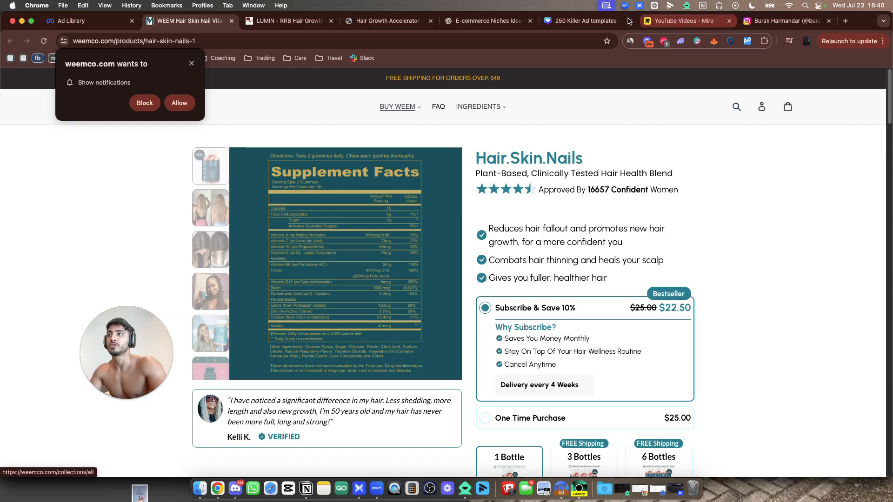
Return to the "250 Killer Ad templates" design and paste another WEEM bottle image onto page 56
{"action": "left_click", "coordinate": [585, 21]}
{"action": "scroll", "coordinate": [506, 278], "scroll_direction": "up", "scroll_amount": 3}
{"action": "left_click_drag", "start_coordinate": [535, 284], "coordinate": [549, 271]}
{"action": "key", "text": "super+z"}
{"action": "double_click", "coordinate": [536, 272]}
{"action": "left_click", "coordinate": [432, 269]}
{"action": "key", "text": "super+v"}
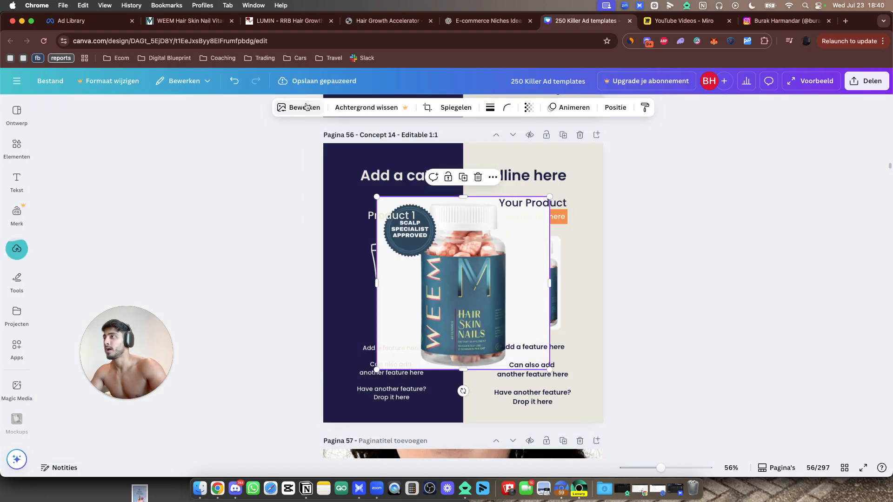
Try to crop the badge side off the pasted WEEM bottle image, and undo both the crop and the paste
{"action": "left_click", "coordinate": [343, 110]}
{"action": "key", "text": "Escape"}
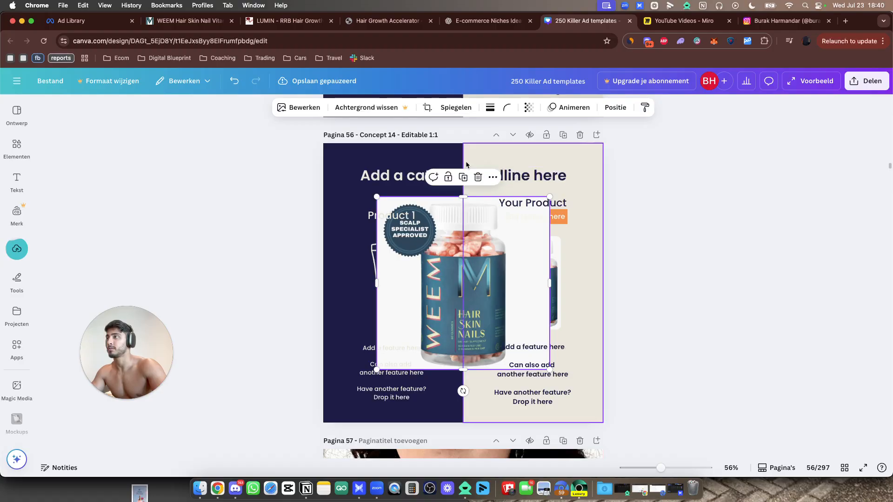
{"action": "left_click_drag", "start_coordinate": [367, 286], "coordinate": [416, 290]}
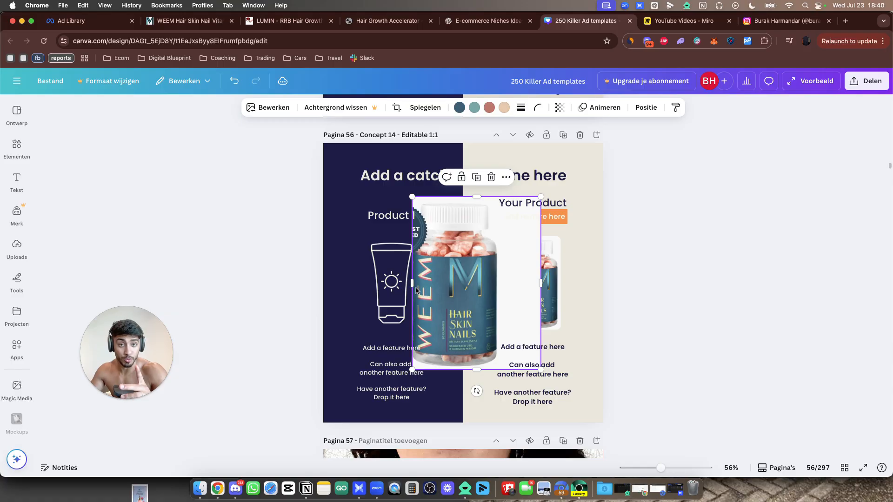
{"action": "key", "text": "super+z"}
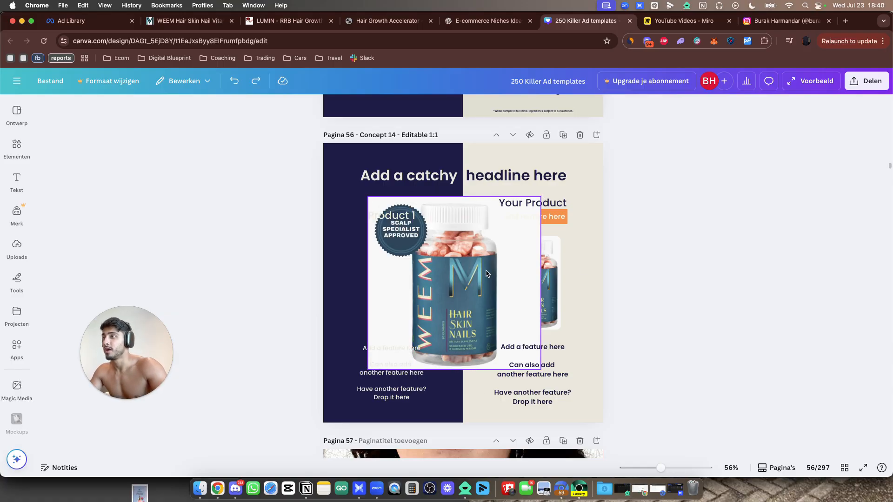
{"action": "key", "text": "super+z"}
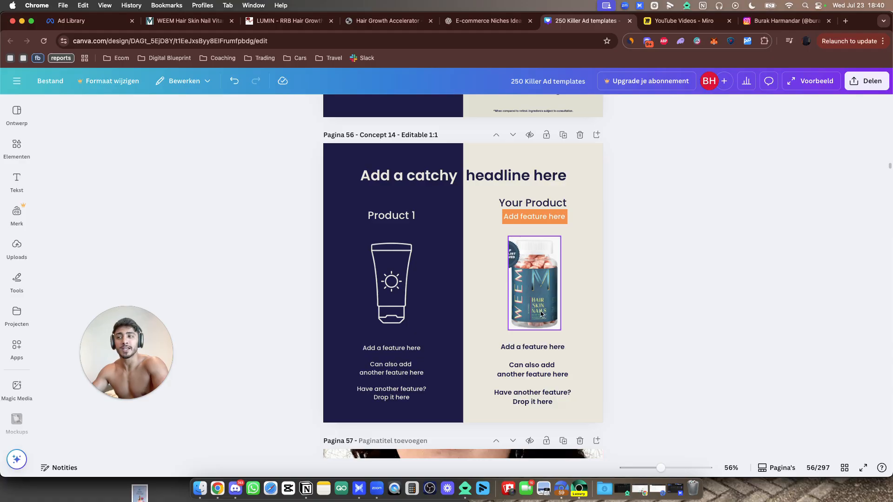
Switch to the Ad Library and browse the Hair Growth Gummies ads for another competitor's product
{"action": "scroll", "coordinate": [549, 303], "scroll_direction": "up", "scroll_amount": 5}
{"action": "key", "text": "super+2"}
{"action": "key", "text": "super+1"}
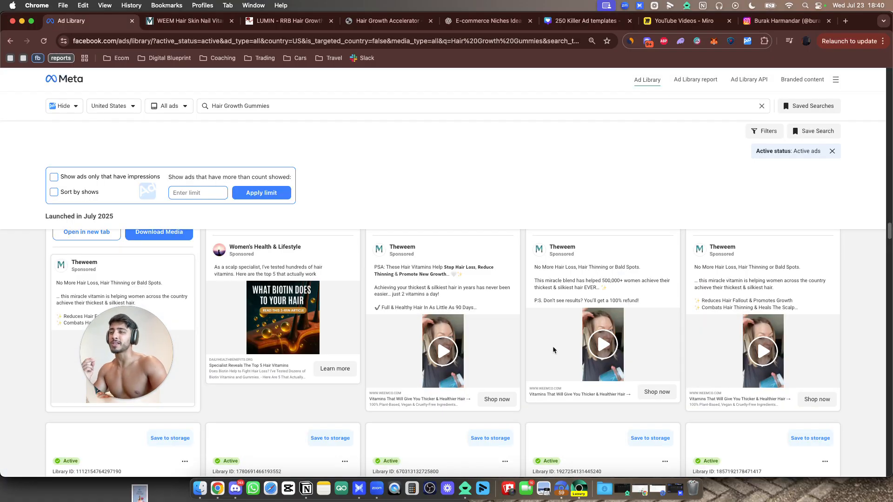
{"action": "scroll", "coordinate": [518, 361], "scroll_direction": "down", "scroll_amount": 10}
{"action": "scroll", "coordinate": [517, 361], "scroll_direction": "down", "scroll_amount": 5}
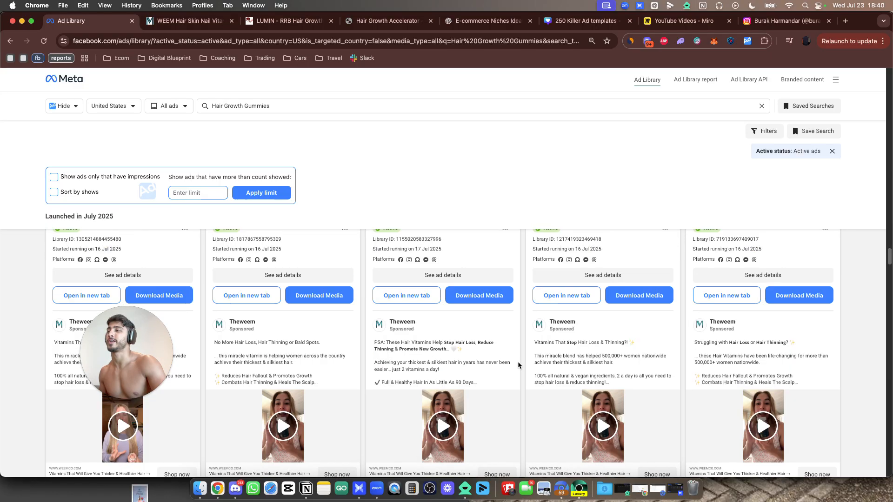
{"action": "scroll", "coordinate": [517, 365], "scroll_direction": "down", "scroll_amount": 5}
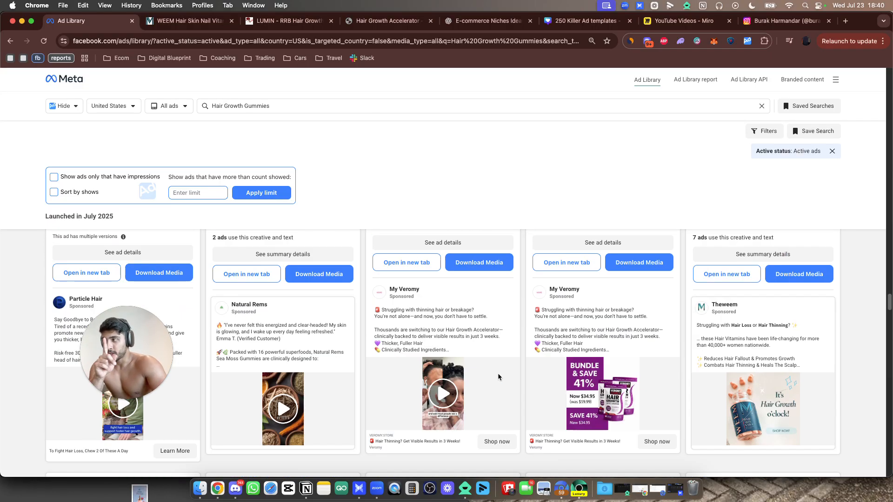
{"action": "scroll", "coordinate": [500, 376], "scroll_direction": "down", "scroll_amount": 1}
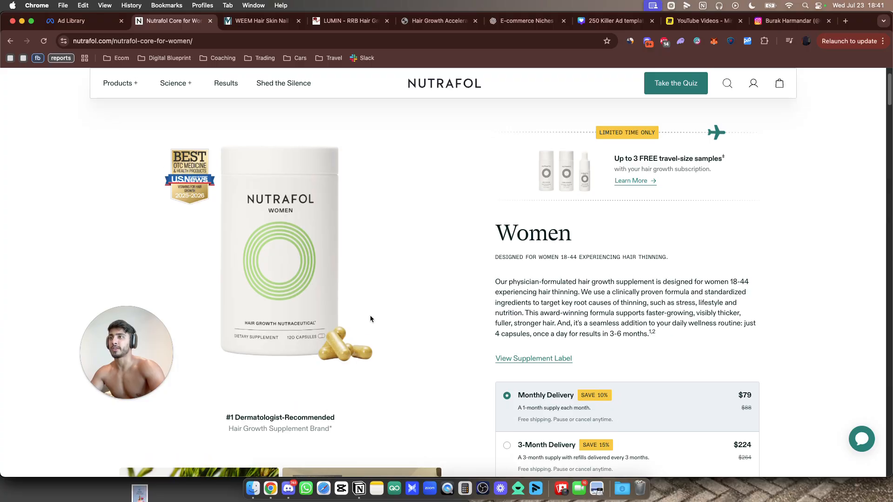
Look through the Nutrafol Women product page, from its subscription offer to its statistics and benefits sections
{"action": "scroll", "coordinate": [321, 270], "scroll_direction": "up", "scroll_amount": 2}
{"action": "scroll", "coordinate": [435, 390], "scroll_direction": "down", "scroll_amount": 15}
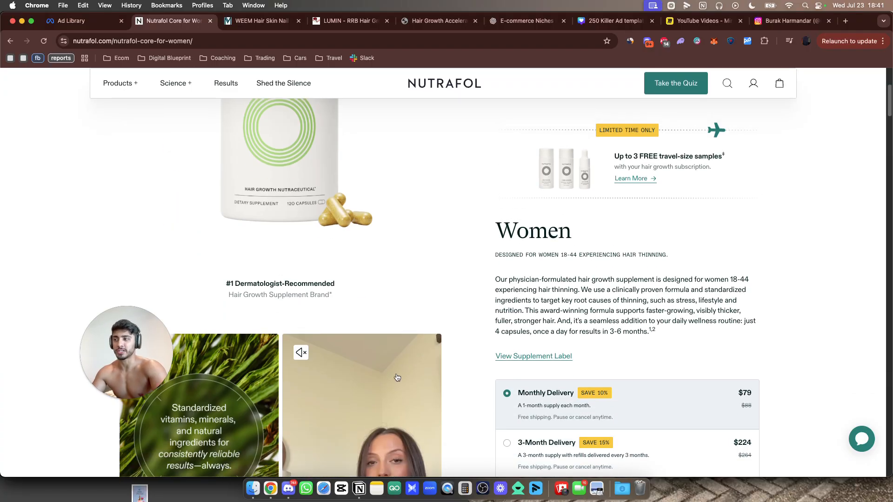
{"action": "scroll", "coordinate": [390, 342], "scroll_direction": "up", "scroll_amount": 1}
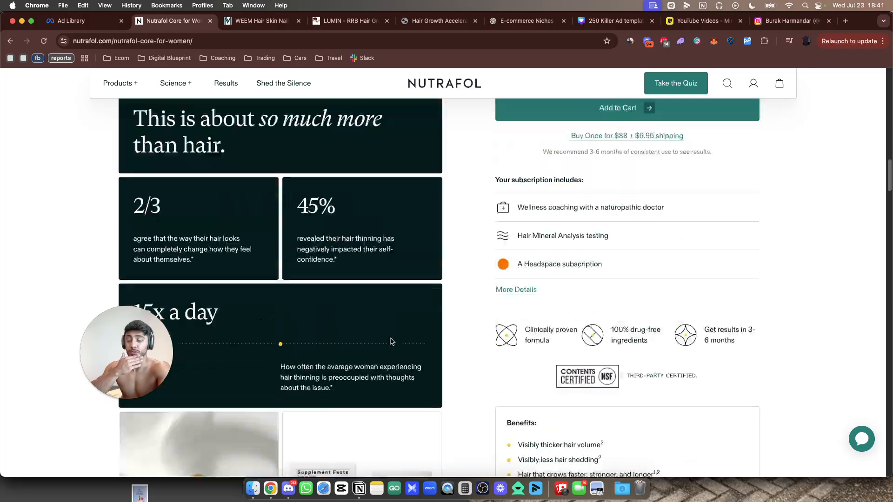
{"action": "scroll", "coordinate": [390, 342], "scroll_direction": "down", "scroll_amount": 8}
{"action": "scroll", "coordinate": [400, 344], "scroll_direction": "up", "scroll_amount": 4}
{"action": "scroll", "coordinate": [448, 368], "scroll_direction": "up", "scroll_amount": 15}
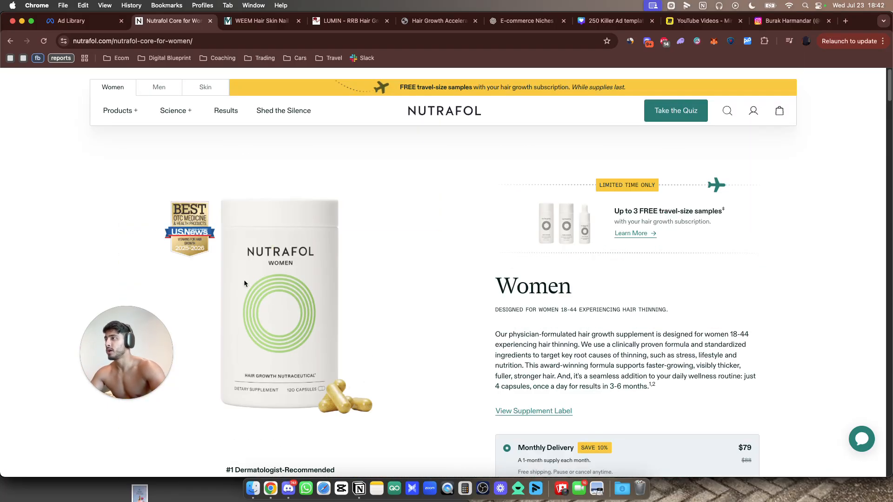
Copy the Nutrafol Women bottle image and paste it onto page 56 of the Canva design in place of the image placeholder
{"action": "right_click", "coordinate": [245, 280]}
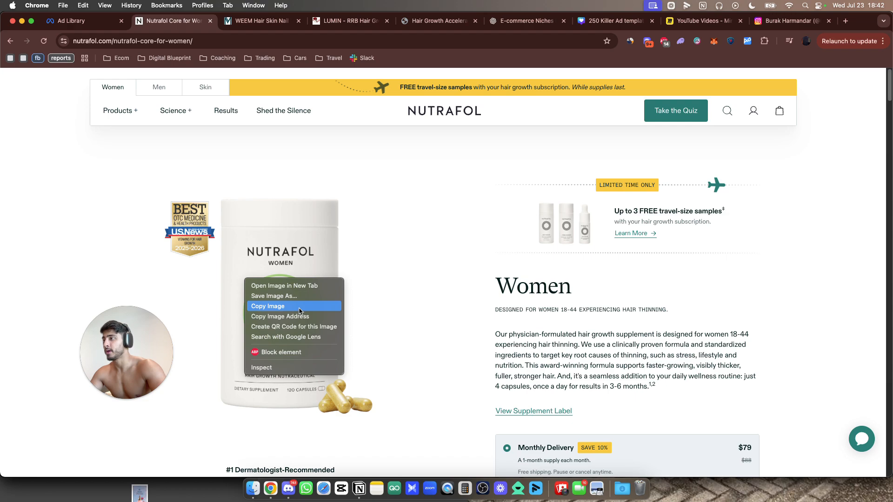
{"action": "left_click", "coordinate": [285, 306]}
{"action": "left_click", "coordinate": [614, 20]}
{"action": "scroll", "coordinate": [586, 302], "scroll_direction": "down", "scroll_amount": 3}
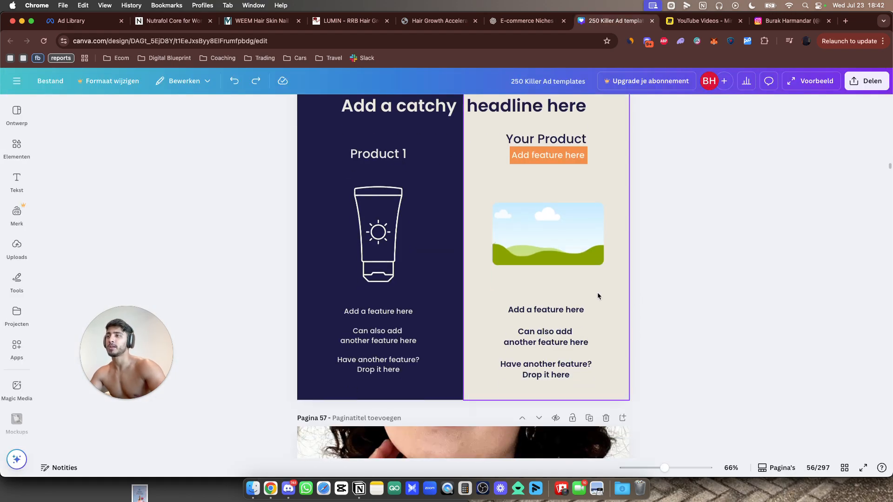
{"action": "scroll", "coordinate": [611, 305], "scroll_direction": "up", "scroll_amount": 1}
{"action": "left_click", "coordinate": [562, 263]}
{"action": "key", "text": "Delete"}
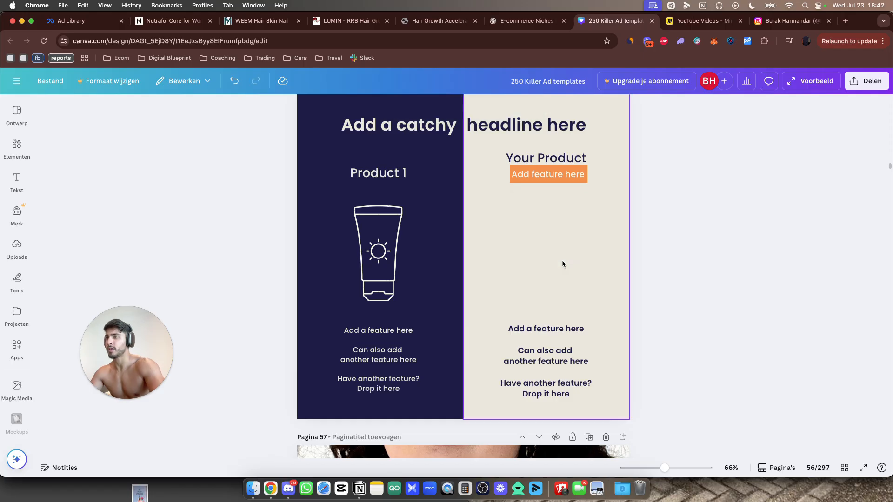
{"action": "key", "text": "ctrl+v"}
Scale down the Nutrafol image, position it below the orange feature label, and crop both sides to remove the award badge
{"action": "left_click_drag", "start_coordinate": [549, 265], "coordinate": [604, 275]}
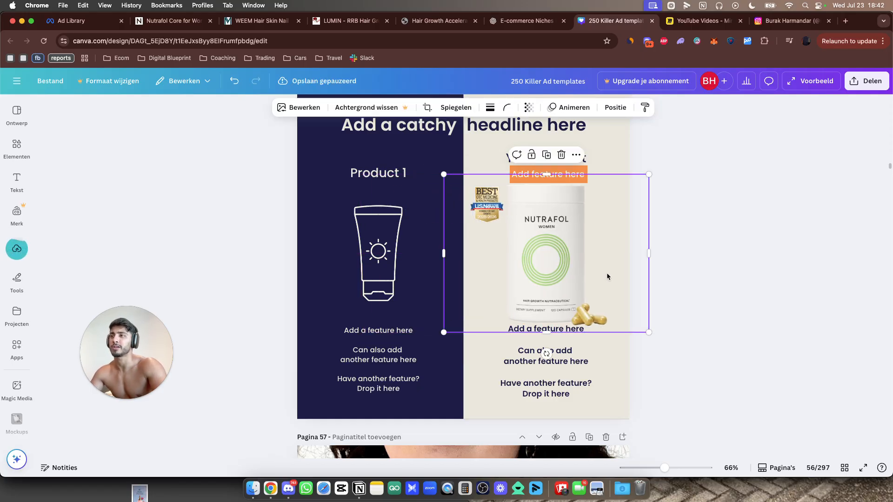
{"action": "left_click_drag", "start_coordinate": [647, 332], "coordinate": [608, 302]}
{"action": "left_click_drag", "start_coordinate": [557, 273], "coordinate": [579, 292]}
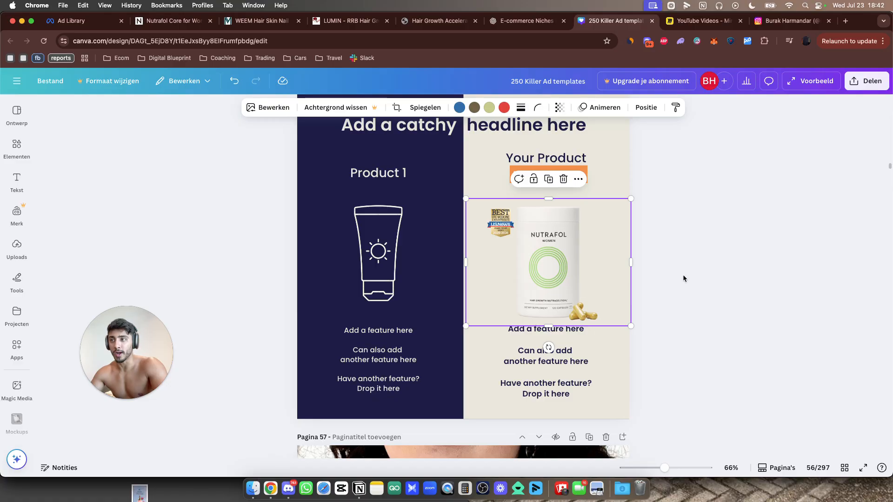
{"action": "left_click_drag", "start_coordinate": [467, 265], "coordinate": [516, 266]}
{"action": "key", "text": "Escape"}
{"action": "left_click", "coordinate": [614, 271]}
{"action": "left_click_drag", "start_coordinate": [632, 264], "coordinate": [602, 264]}
{"action": "left_click", "coordinate": [677, 260]}
Compare the filled-in template on page 56 with the page 55 ad example, and return to ChatGPT's creative strategy
{"action": "scroll", "coordinate": [622, 316], "scroll_direction": "up", "scroll_amount": 2}
{"action": "scroll", "coordinate": [621, 315], "scroll_direction": "down", "scroll_amount": 1}
{"action": "scroll", "coordinate": [622, 315], "scroll_direction": "down", "scroll_amount": 5}
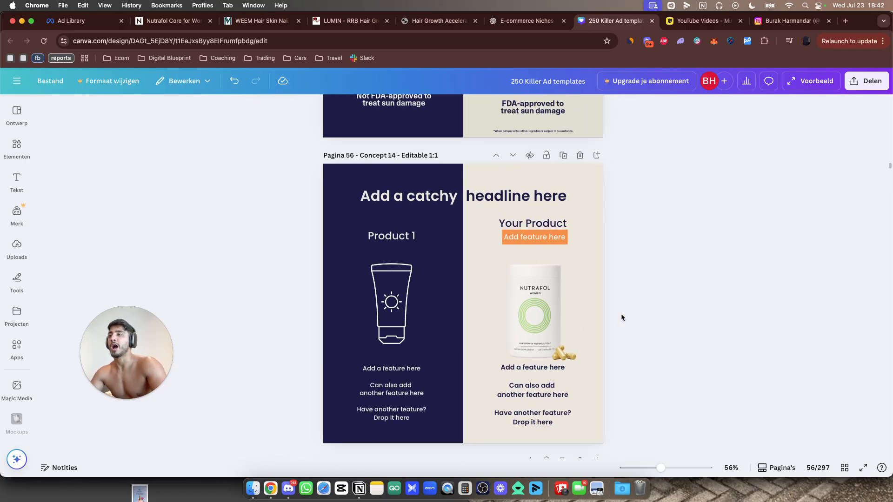
{"action": "scroll", "coordinate": [621, 315], "scroll_direction": "up", "scroll_amount": 3}
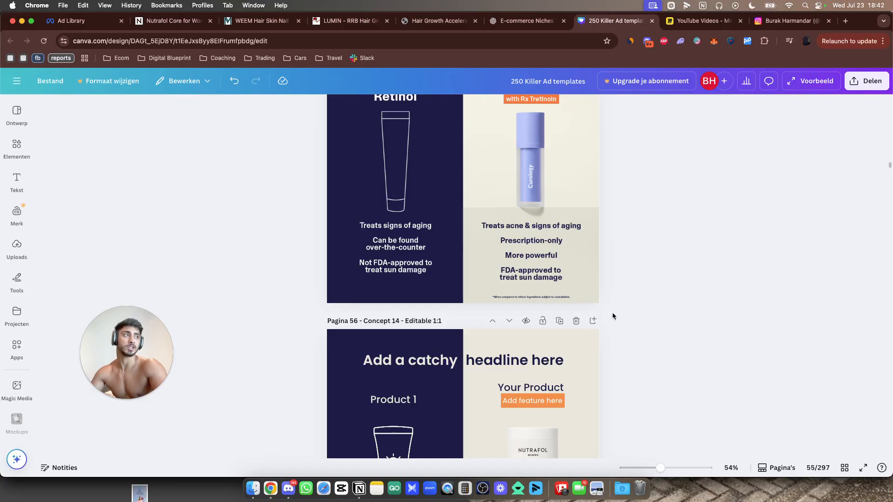
{"action": "scroll", "coordinate": [346, 184], "scroll_direction": "up", "scroll_amount": 1}
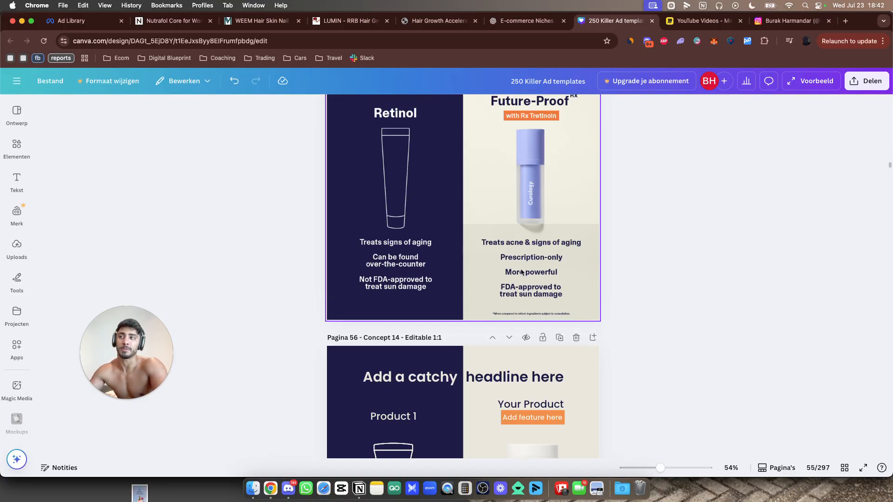
{"action": "scroll", "coordinate": [516, 270], "scroll_direction": "down", "scroll_amount": 2}
{"action": "scroll", "coordinate": [516, 272], "scroll_direction": "down", "scroll_amount": 2}
{"action": "scroll", "coordinate": [516, 272], "scroll_direction": "up", "scroll_amount": 7}
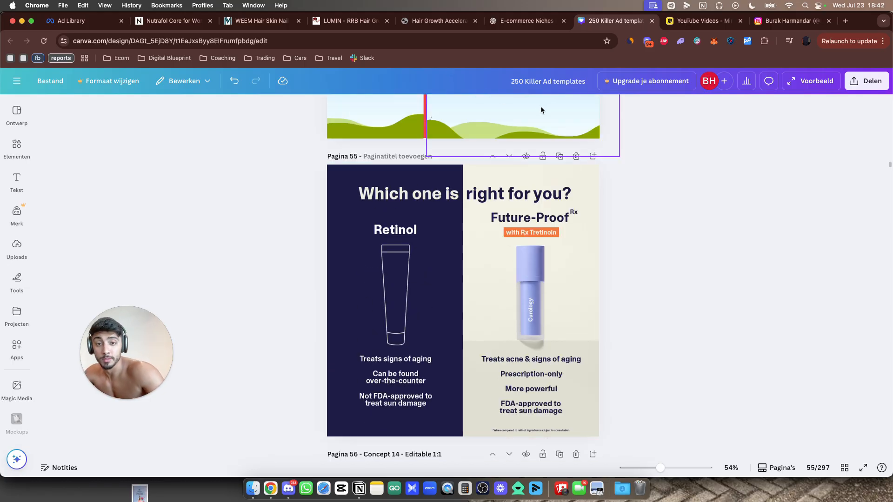
{"action": "scroll", "coordinate": [652, 257], "scroll_direction": "down", "scroll_amount": 3}
{"action": "scroll", "coordinate": [656, 258], "scroll_direction": "down", "scroll_amount": 5}
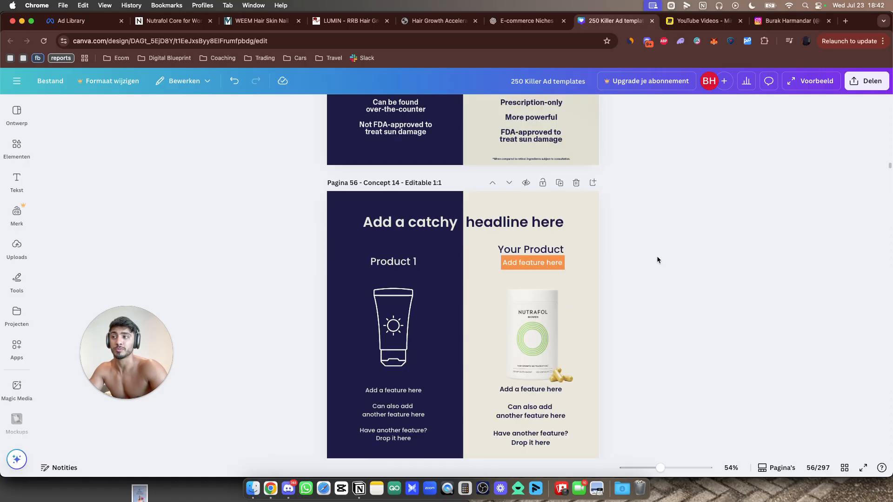
{"action": "key", "text": "ctrl+shift+Tab"}
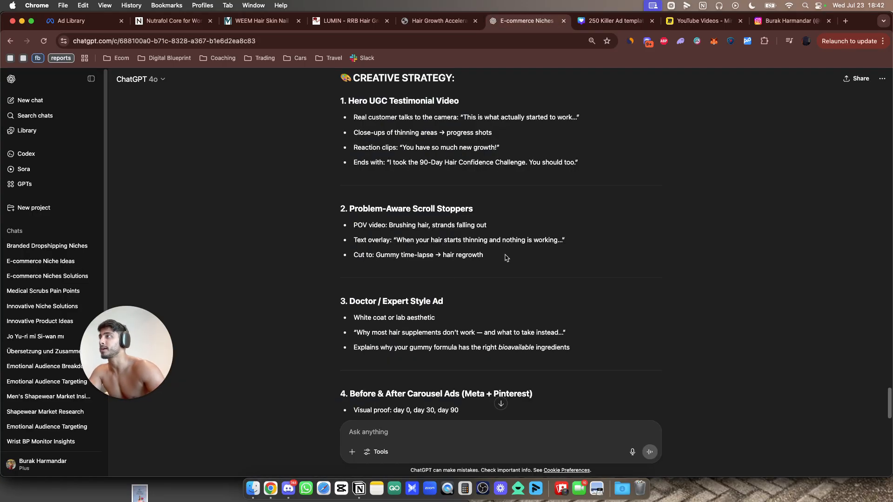
Review ChatGPT's creative strategy, brand positioning, offer, benefits, desires and pain points for the Hair Growth Gummies
{"action": "scroll", "coordinate": [540, 282], "scroll_direction": "down", "scroll_amount": 6}
{"action": "scroll", "coordinate": [530, 282], "scroll_direction": "up", "scroll_amount": 12}
{"action": "scroll", "coordinate": [529, 283], "scroll_direction": "up", "scroll_amount": 6}
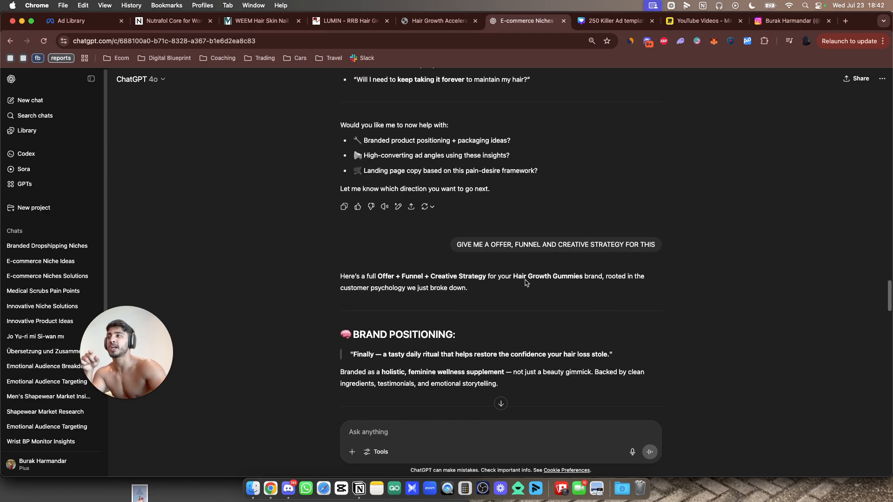
{"action": "left_click_drag", "start_coordinate": [384, 263], "coordinate": [498, 273]}
{"action": "left_click", "coordinate": [497, 270]}
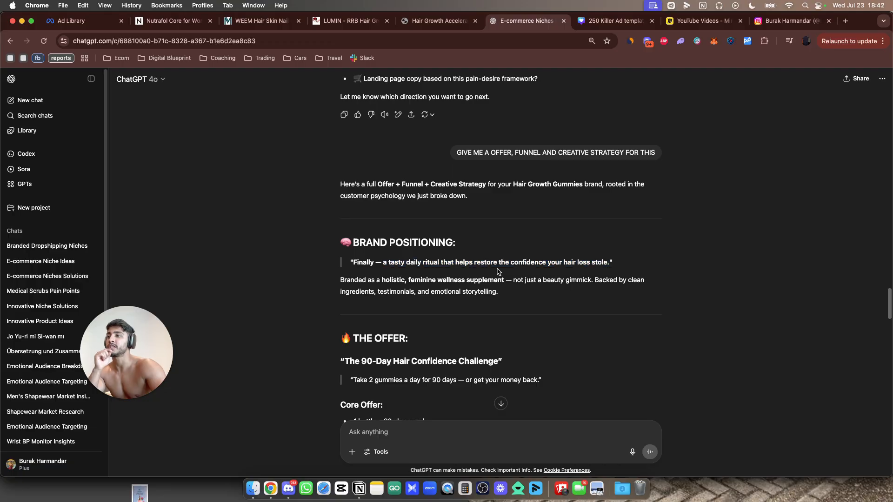
{"action": "scroll", "coordinate": [396, 265], "scroll_direction": "down", "scroll_amount": 1}
{"action": "scroll", "coordinate": [496, 275], "scroll_direction": "up", "scroll_amount": 8}
{"action": "scroll", "coordinate": [496, 274], "scroll_direction": "up", "scroll_amount": 10}
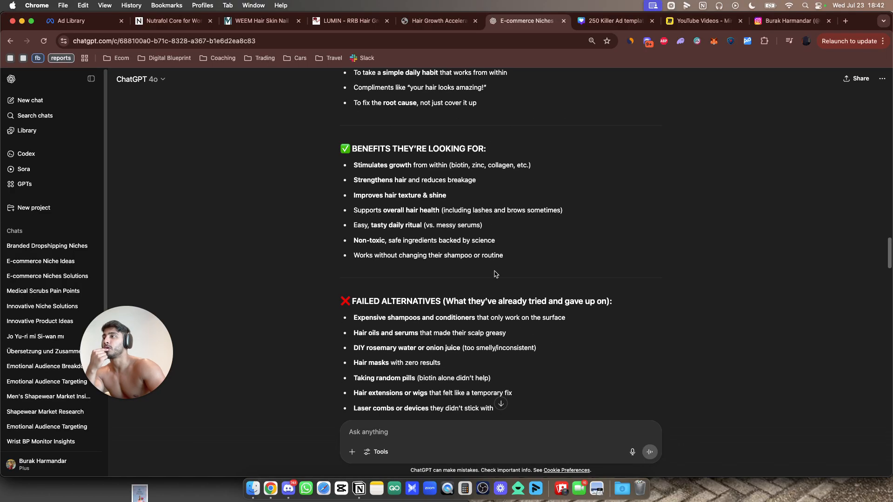
{"action": "left_click_drag", "start_coordinate": [358, 279], "coordinate": [410, 281]}
{"action": "left_click", "coordinate": [408, 283]}
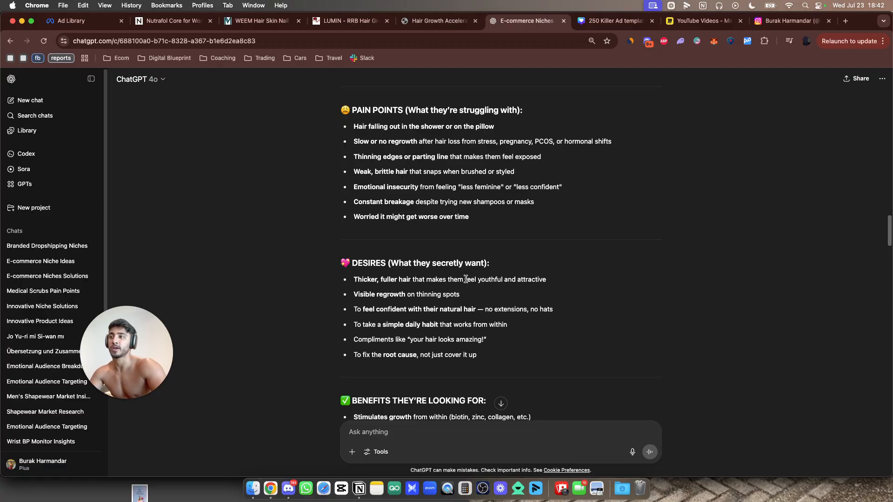
Replace the first feature line under Your Product on Canva page 56 with "feel youthful and attractive" from ChatGPT's desires list
{"action": "left_click_drag", "start_coordinate": [465, 279], "coordinate": [569, 279]}
{"action": "key", "text": "ctrl+Tab"}
{"action": "scroll", "coordinate": [545, 325], "scroll_direction": "down", "scroll_amount": 1}
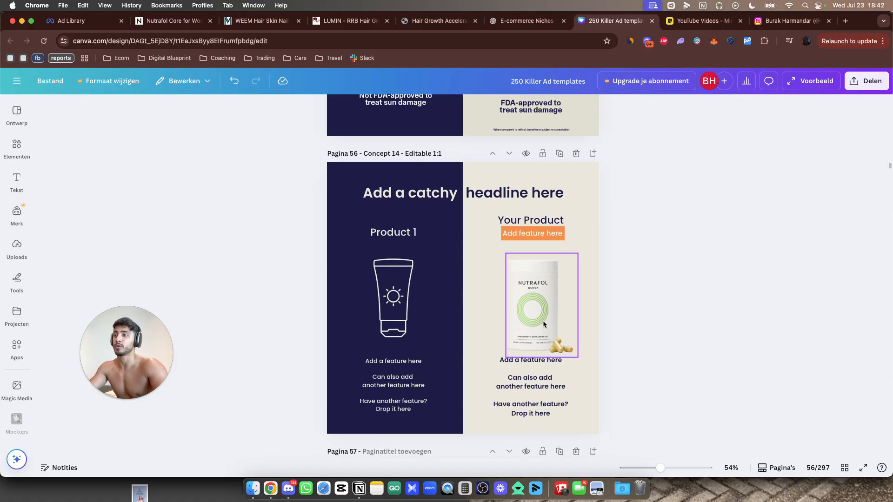
{"action": "left_click", "coordinate": [529, 372]}
{"action": "triple_click", "coordinate": [529, 360]}
{"action": "key", "text": "super+v"}
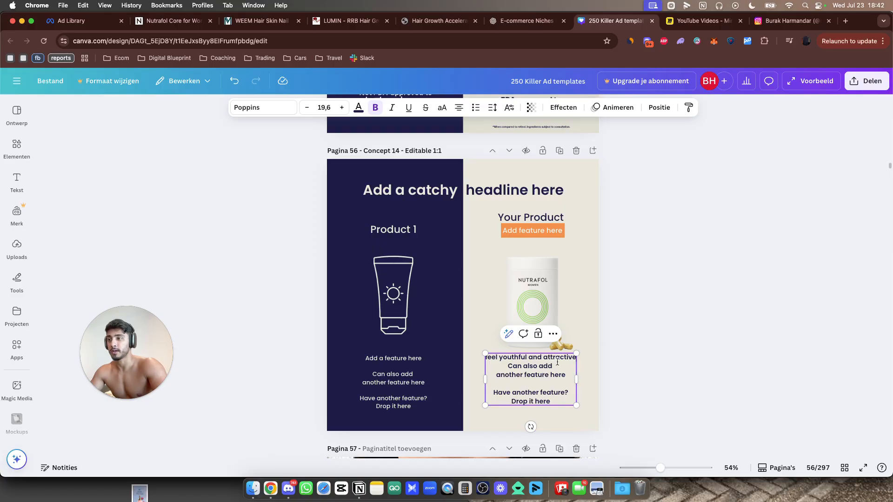
Capitalize the pasted feature as "Feel youthful and attractive" and add a blank line below it
{"action": "left_click_drag", "start_coordinate": [493, 362], "coordinate": [485, 380]}
{"action": "left_click", "coordinate": [488, 358]}
{"action": "key", "text": "BackSpace"}
{"action": "type", "text": "F"}
{"action": "key", "text": "Return"}
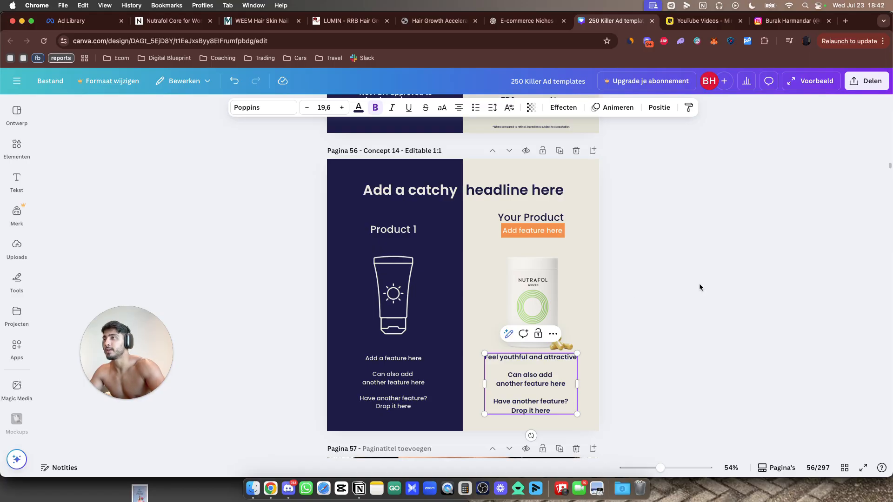
{"action": "scroll", "coordinate": [700, 289], "scroll_direction": "up", "scroll_amount": 4}
{"action": "scroll", "coordinate": [581, 239], "scroll_direction": "down", "scroll_amount": 5}
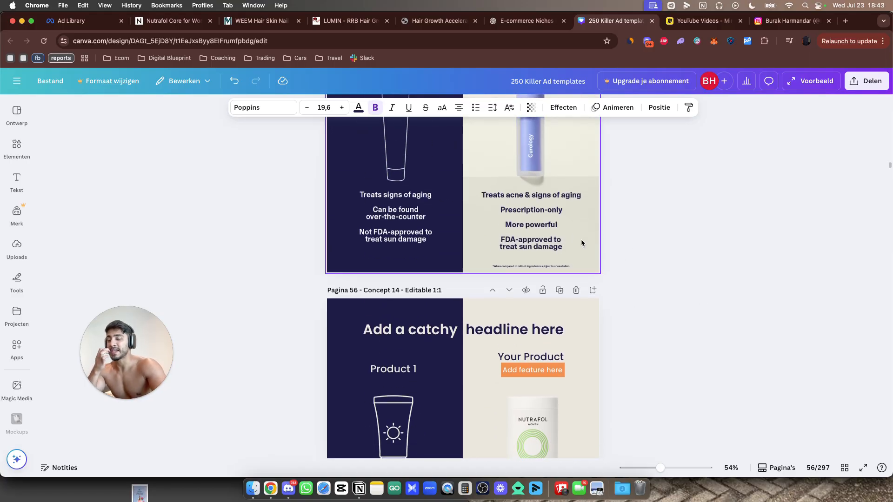
Copy "Feel youthful and attractive" from the Canva page into a new ChatGPT message draft and start a second line
{"action": "triple_click", "coordinate": [544, 303]}
{"action": "key", "text": "ctrl+shift+Tab"}
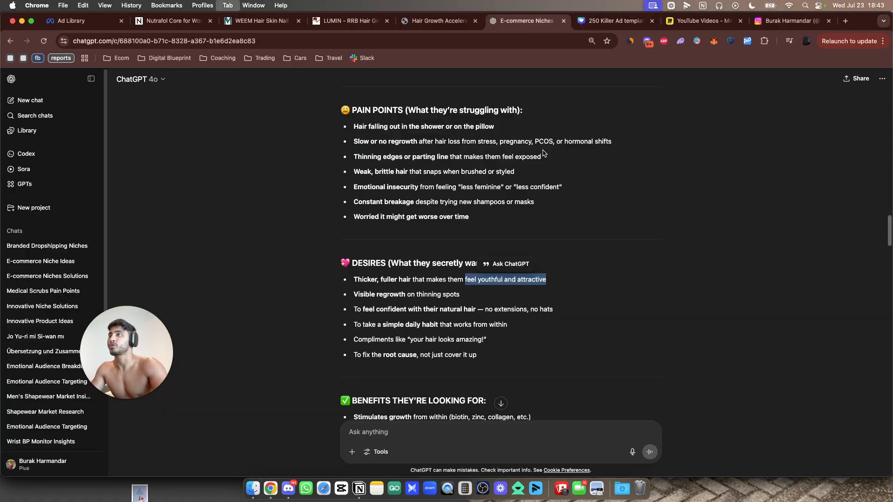
{"action": "left_click", "coordinate": [466, 446]}
{"action": "key", "text": "super+v"}
{"action": "key", "text": "shift+Return"}
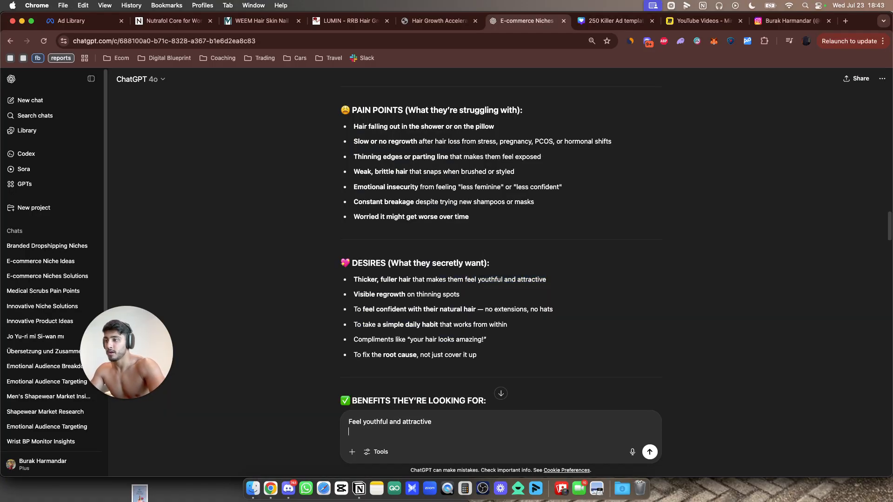
{"action": "key", "text": "ctrl+Tab"}
{"action": "key", "text": "ctrl+shift+Tab"}
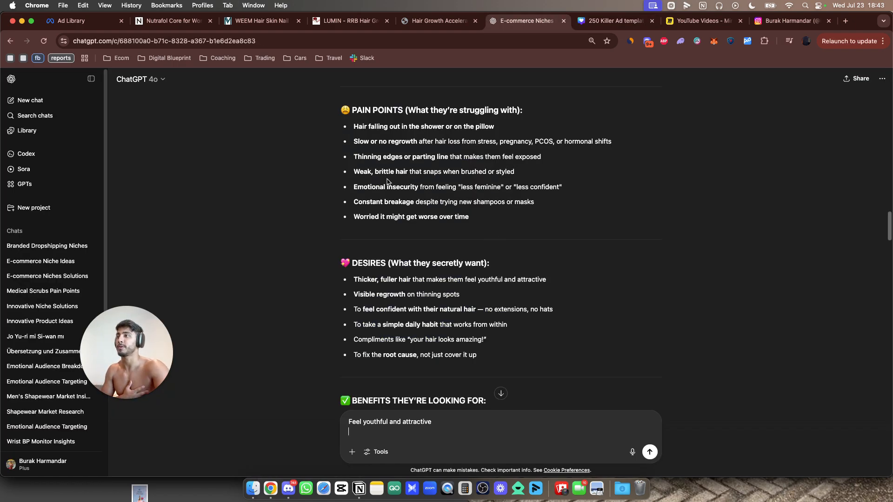
Copy "Thinning edges or parting line" from the pain points into the draft and reword it as "Removes thinning edges or parting line"
{"action": "left_click_drag", "start_coordinate": [357, 156], "coordinate": [434, 165]}
{"action": "left_click", "coordinate": [458, 158]}
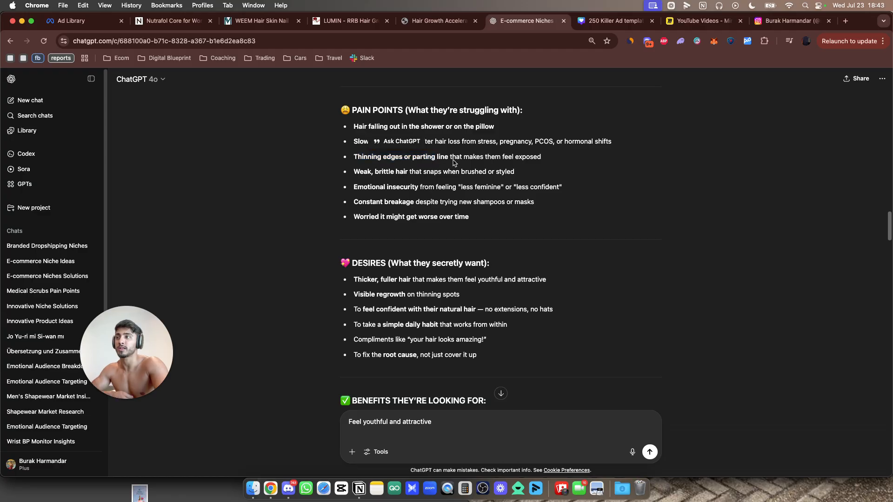
{"action": "left_click_drag", "start_coordinate": [400, 157], "coordinate": [353, 157]}
{"action": "key", "text": "super+c"}
{"action": "left_click", "coordinate": [458, 432]}
{"action": "key", "text": "shift+Return"}
{"action": "key", "text": "super+v"}
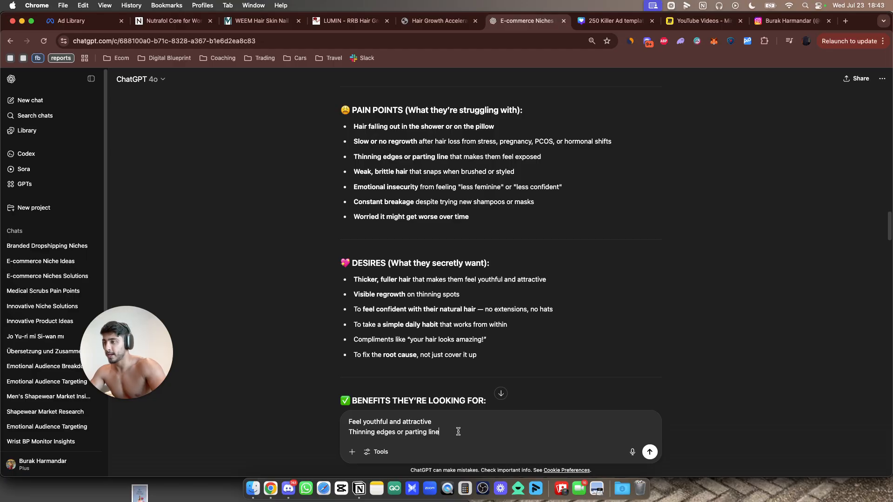
{"action": "key", "text": "BackSpace"}
{"action": "type", "text": "Removes t"}
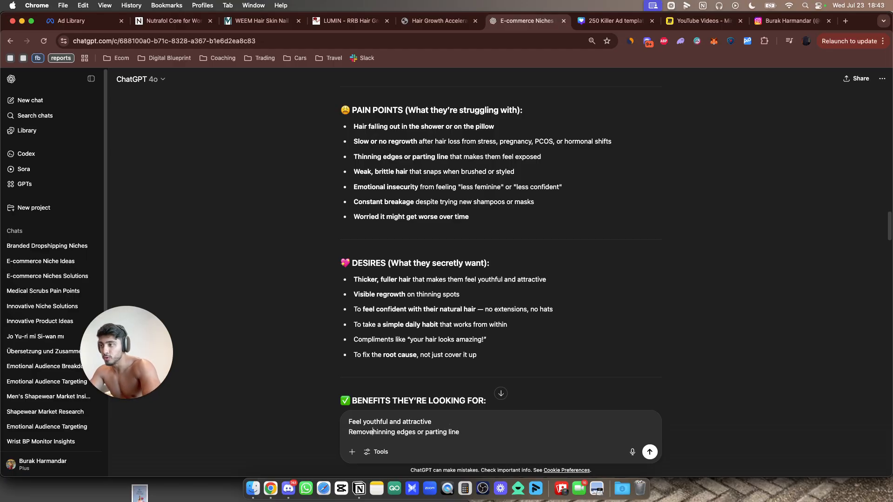
Reword the draft's first line as "Makes you feel youthful and attractive"
{"action": "key", "text": "super+a"}
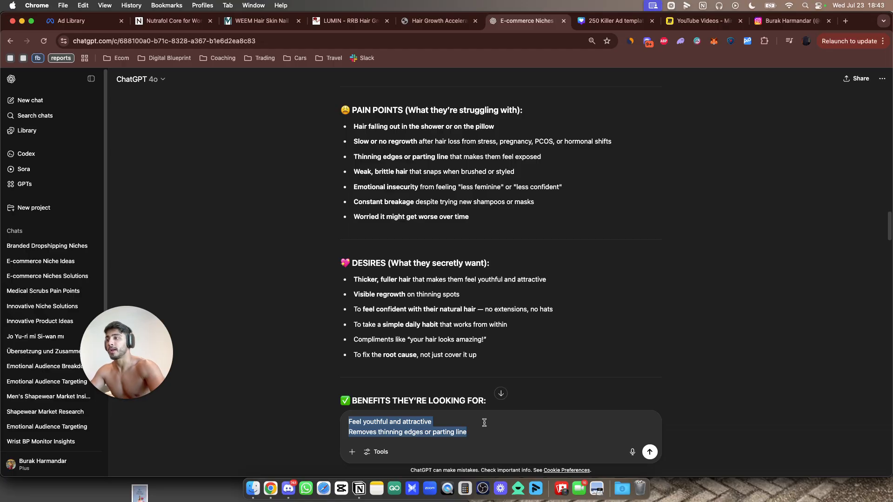
{"action": "key", "text": "Right"}
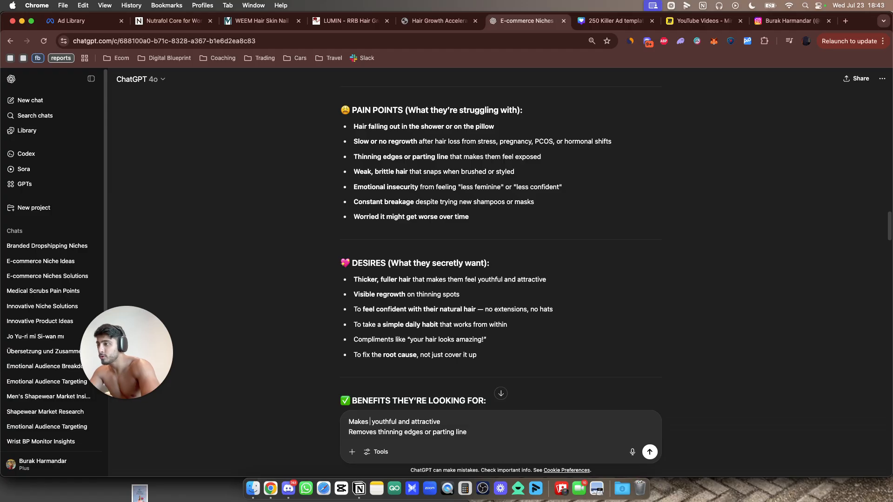
{"action": "key", "text": "super+a"}
{"action": "key", "text": "Right"}
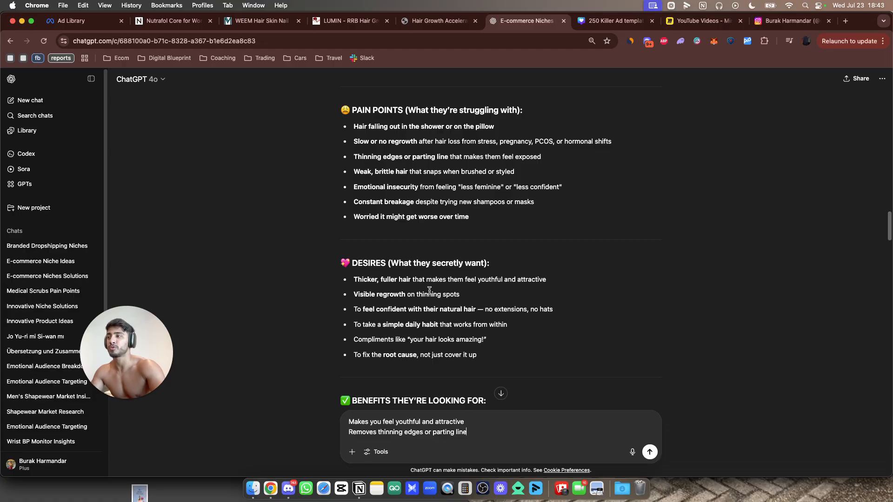
Copy "Stimulates growth from within" from the benefits list and add it as a new line in the draft
{"action": "scroll", "coordinate": [426, 283], "scroll_direction": "down", "scroll_amount": 5}
{"action": "scroll", "coordinate": [410, 282], "scroll_direction": "down", "scroll_amount": 1}
{"action": "left_click_drag", "start_coordinate": [346, 284], "coordinate": [447, 279]}
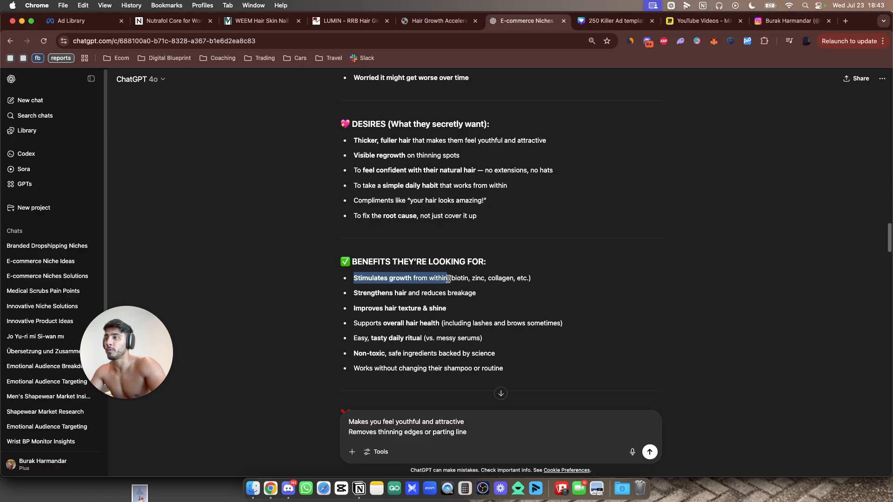
{"action": "key", "text": "super+c"}
{"action": "left_click", "coordinate": [465, 445]}
{"action": "key", "text": "shift+Return"}
{"action": "key", "text": "super+v"}
Copy "Strengthens hair and reduces breakage" from the benefits list and add it as the draft's fourth line
{"action": "scroll", "coordinate": [538, 325], "scroll_direction": "down", "scroll_amount": 5}
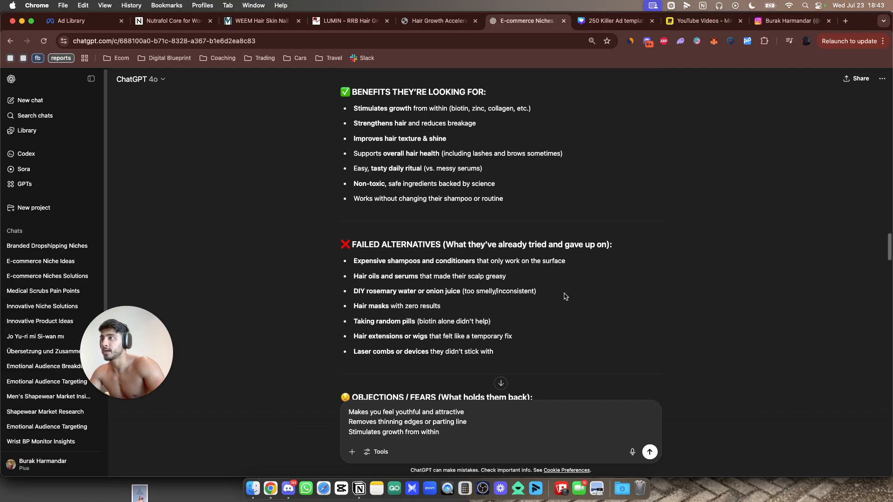
{"action": "left_click_drag", "start_coordinate": [357, 124], "coordinate": [486, 124]}
{"action": "key", "text": "super+c"}
{"action": "left_click", "coordinate": [494, 434]}
{"action": "key", "text": "shift+Return"}
{"action": "key", "text": "super+v"}
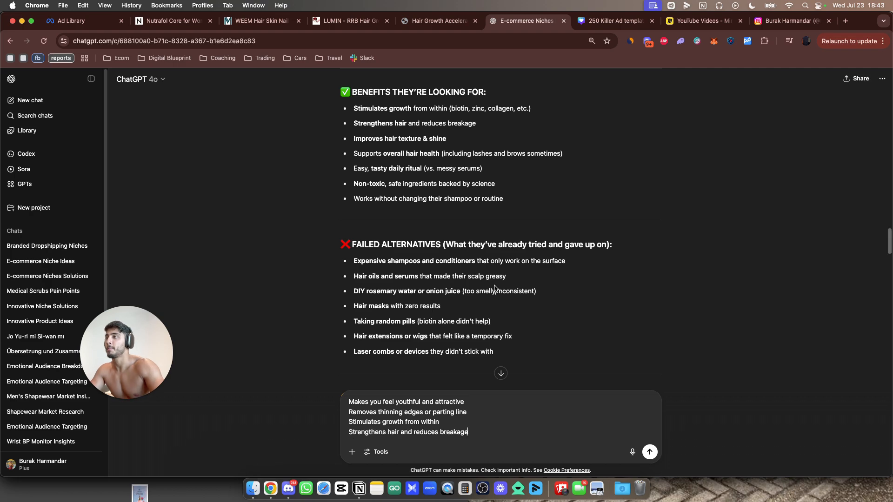
Copy "Improves hair texture & shine" from the benefits list and add it as the draft's fifth line
{"action": "left_click_drag", "start_coordinate": [354, 138], "coordinate": [447, 139]}
{"action": "key", "text": "super+c"}
{"action": "left_click", "coordinate": [508, 438]}
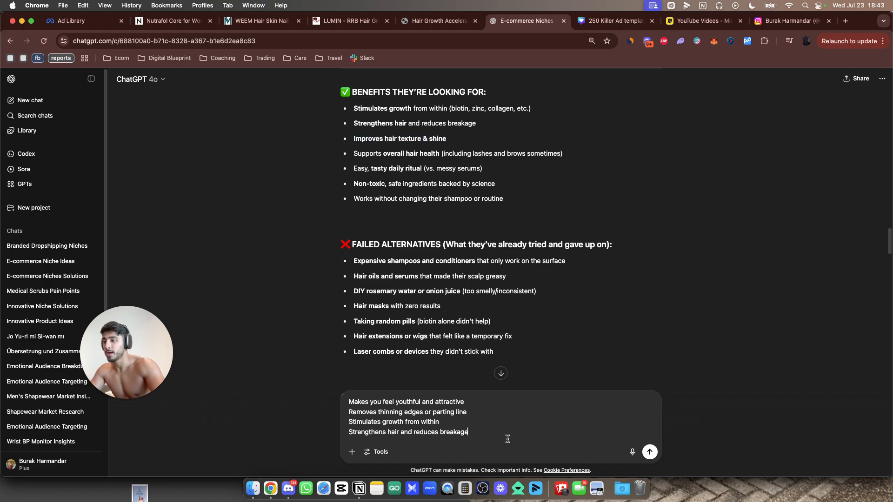
{"action": "key", "text": "shift+Return"}
{"action": "key", "text": "super+v"}
{"action": "key", "text": "shift+Return"}
{"action": "scroll", "coordinate": [427, 294], "scroll_direction": "down", "scroll_amount": 1}
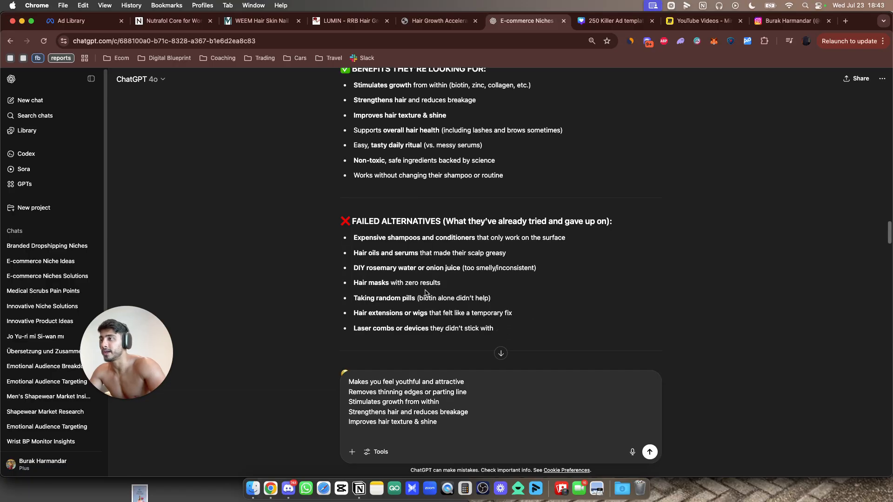
Check ChatGPT's failed alternatives and objections sections for further ad material
{"action": "triple_click", "coordinate": [416, 279]}
{"action": "scroll", "coordinate": [562, 293], "scroll_direction": "down", "scroll_amount": 1}
{"action": "double_click", "coordinate": [364, 311]}
{"action": "left_click_drag", "start_coordinate": [387, 221], "coordinate": [540, 311]}
{"action": "left_click", "coordinate": [540, 309]}
{"action": "scroll", "coordinate": [540, 308], "scroll_direction": "down", "scroll_amount": 5}
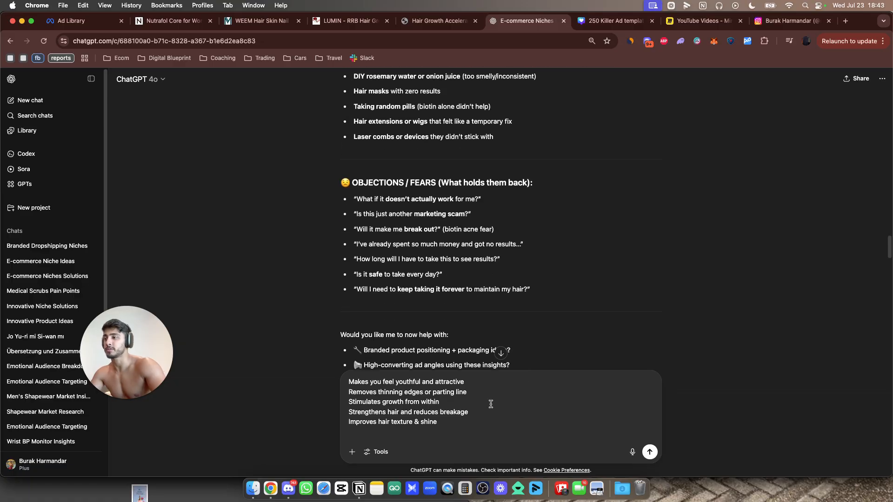
Send the benefits list, stop the answer, and resend it with "rewrite these, make them short, i want to use them in an ad"
{"action": "key", "text": "Return"}
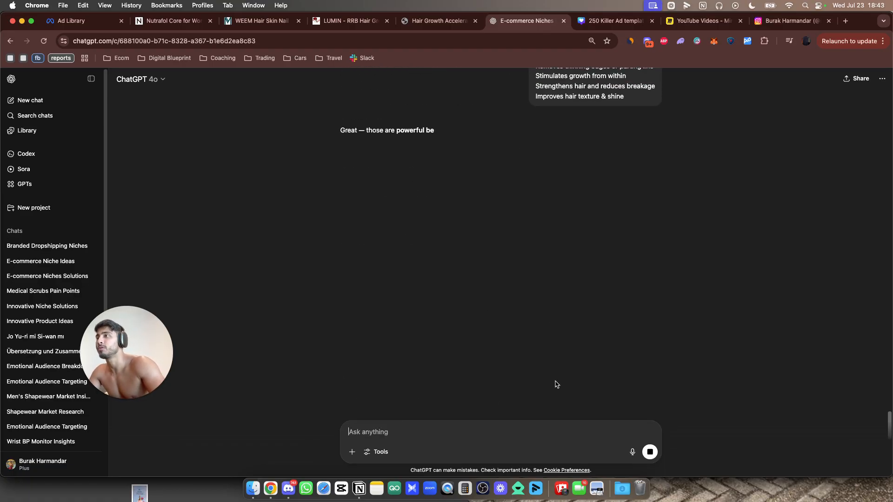
{"action": "left_click", "coordinate": [649, 451]}
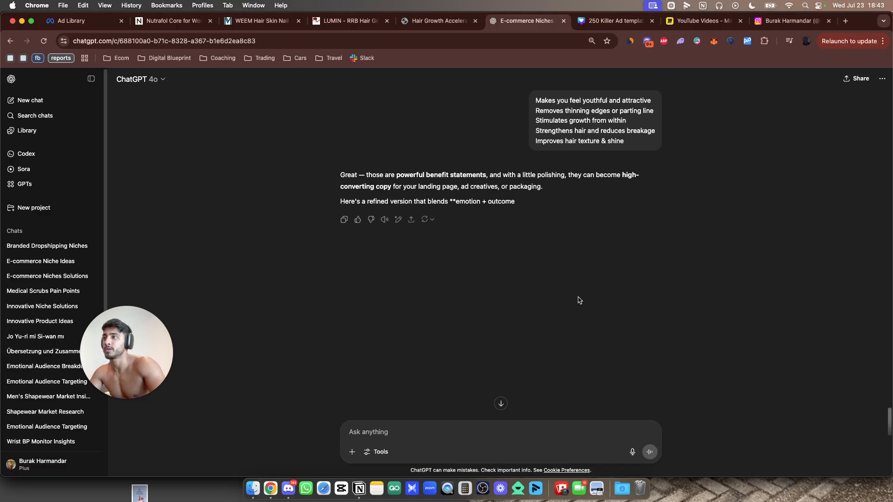
{"action": "triple_click", "coordinate": [632, 194]}
{"action": "key", "text": "super+c"}
{"action": "left_click", "coordinate": [504, 422]}
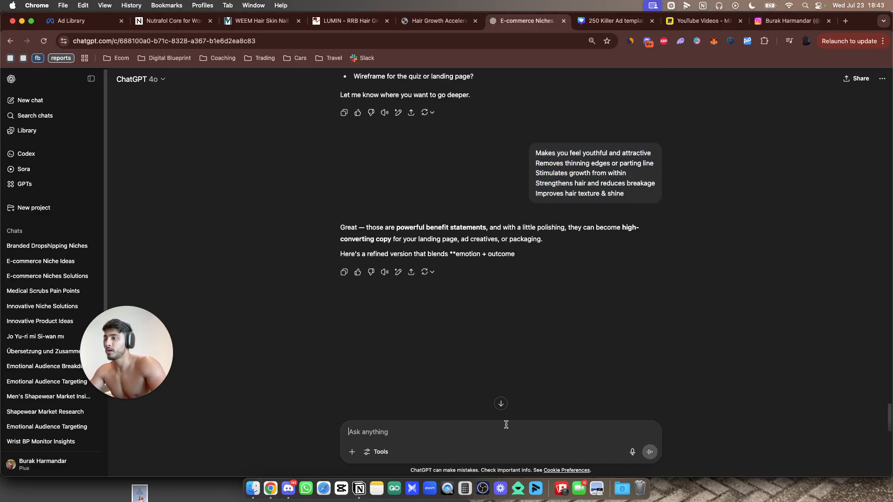
{"action": "key", "text": "super+v"}
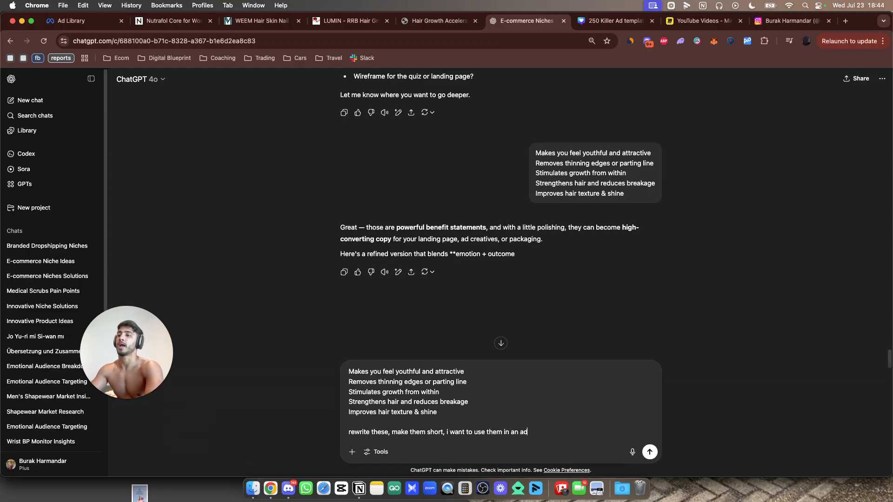
{"action": "key", "text": "Return"}
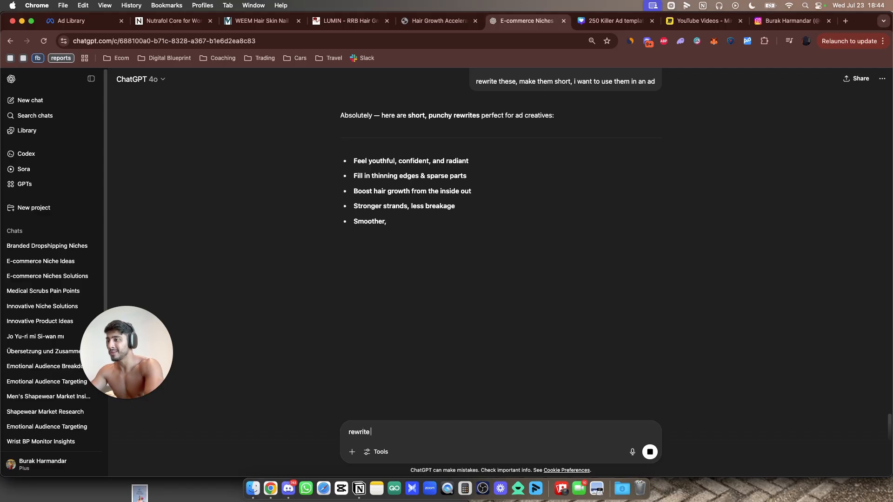
Ask ChatGPT to "write these, but the opposite of it, so i can draw contrast with my product and competitors/failed alternatives"
{"action": "type", "text": "write"}
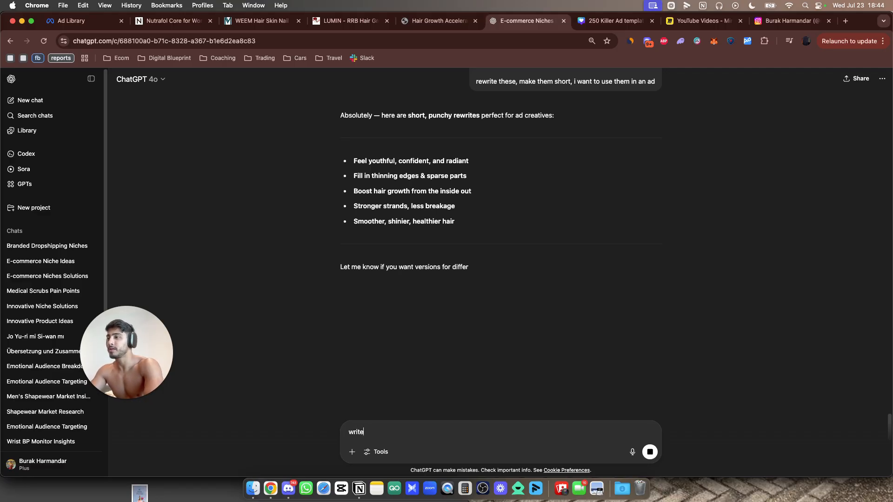
{"action": "type", "text": " this"}
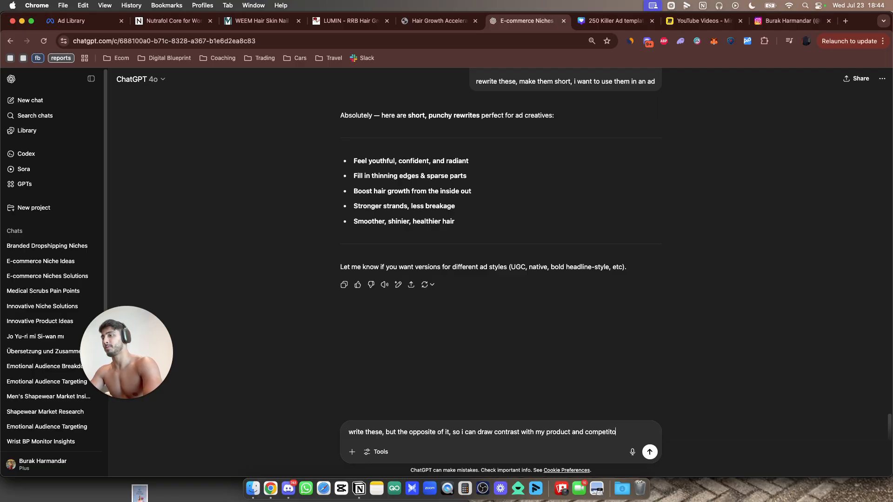
{"action": "type", "text": "erna"}
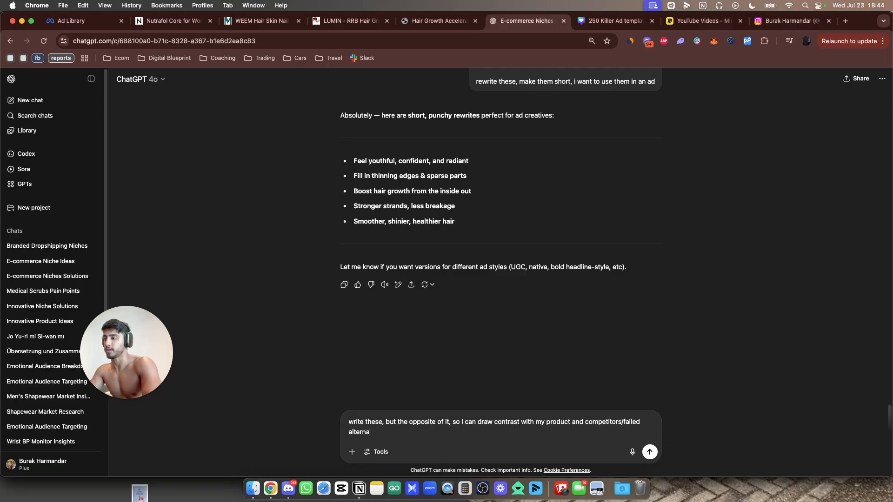
{"action": "type", "text": "tives"}
{"action": "key", "text": "Return"}
Replace the first feature line under Your Product on Canva page 56 with the rewrite "Feel youthful, confident, and radiant"
{"action": "triple_click", "coordinate": [445, 181]}
{"action": "key", "text": "ctrl+Tab"}
{"action": "left_click", "coordinate": [540, 314]}
{"action": "triple_click", "coordinate": [535, 304]}
{"action": "key", "text": "super+v"}
Replace the second feature under Your Product in Canva with ChatGPT's rewrite "Stronger strands, less breakage"
{"action": "key", "text": "ctrl+shift+Tab"}
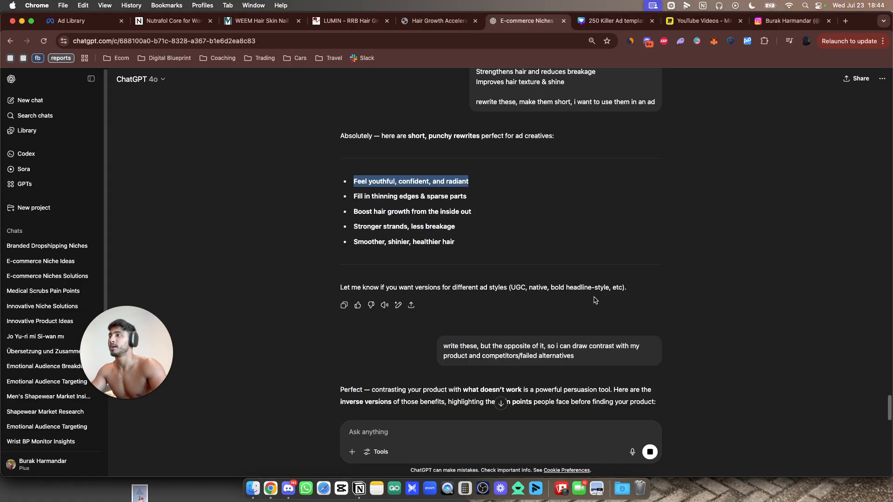
{"action": "triple_click", "coordinate": [437, 196]}
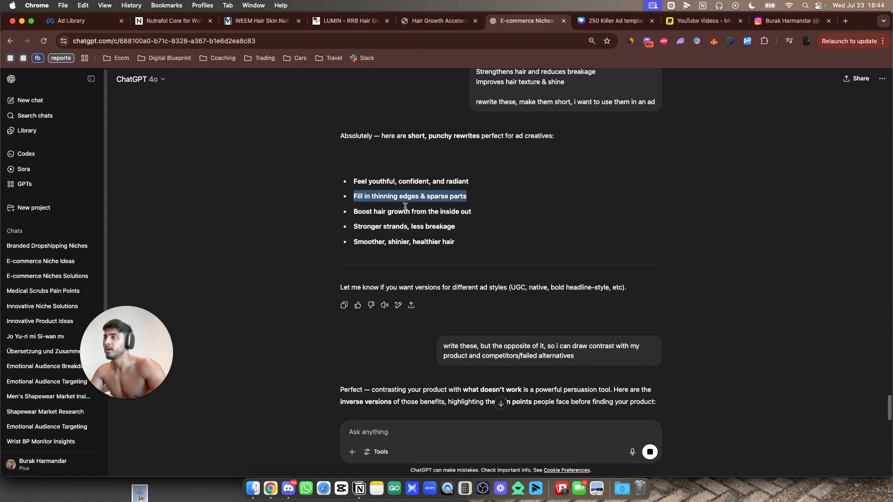
{"action": "triple_click", "coordinate": [448, 215]}
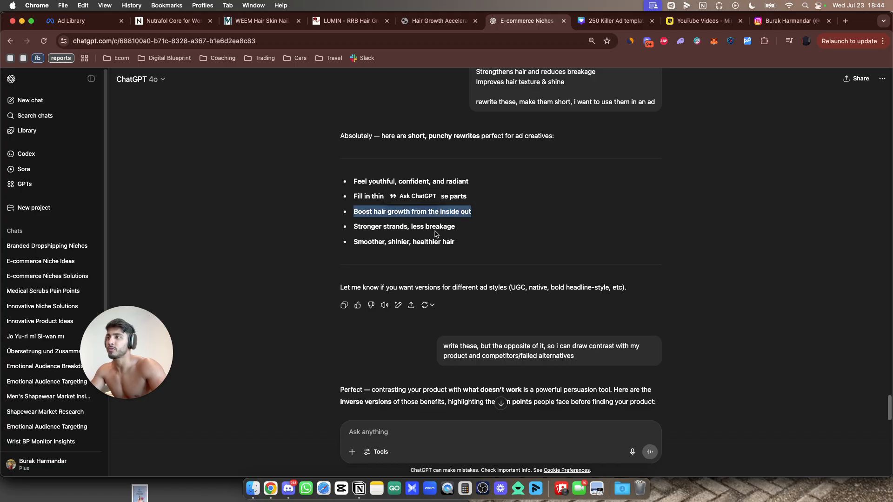
{"action": "triple_click", "coordinate": [448, 228]}
{"action": "key", "text": "ctrl+Tab"}
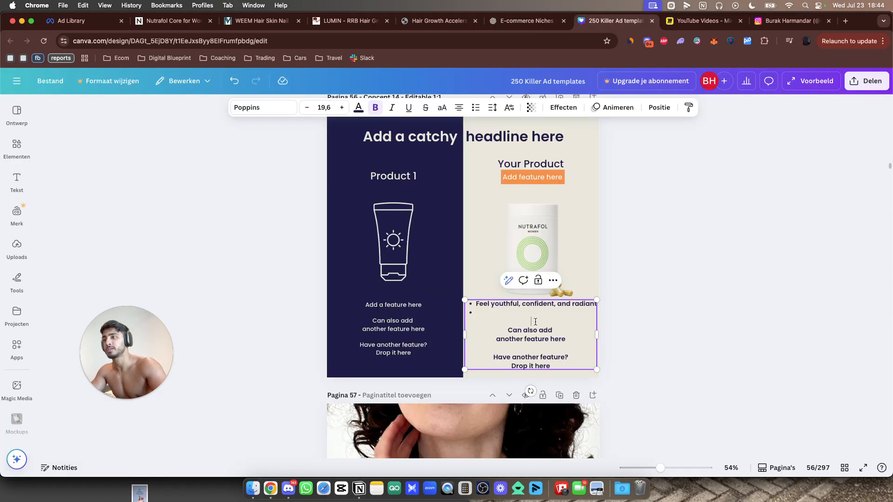
{"action": "triple_click", "coordinate": [503, 332]}
{"action": "key", "text": "super+v"}
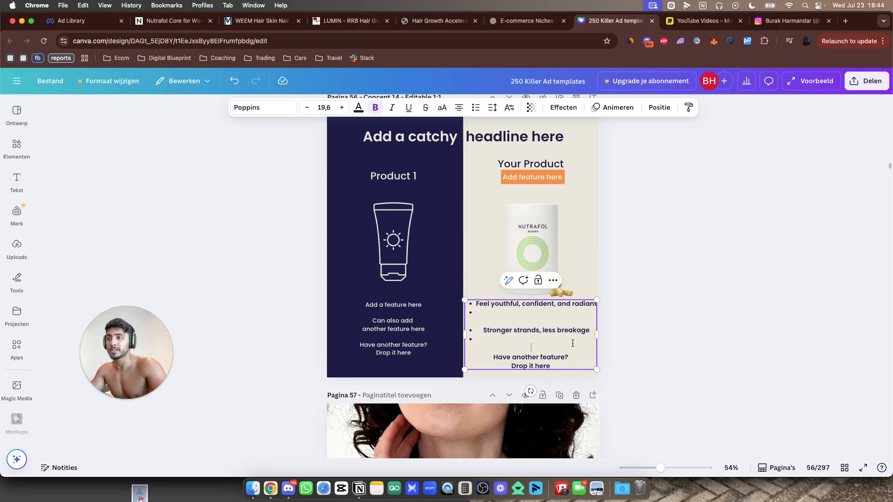
Replace the third feature's first line with ChatGPT's rewrite "Smoother, shinier, healthier hair"
{"action": "key", "text": "ctrl+shift+Tab"}
{"action": "triple_click", "coordinate": [412, 242]}
{"action": "key", "text": "ctrl+Tab"}
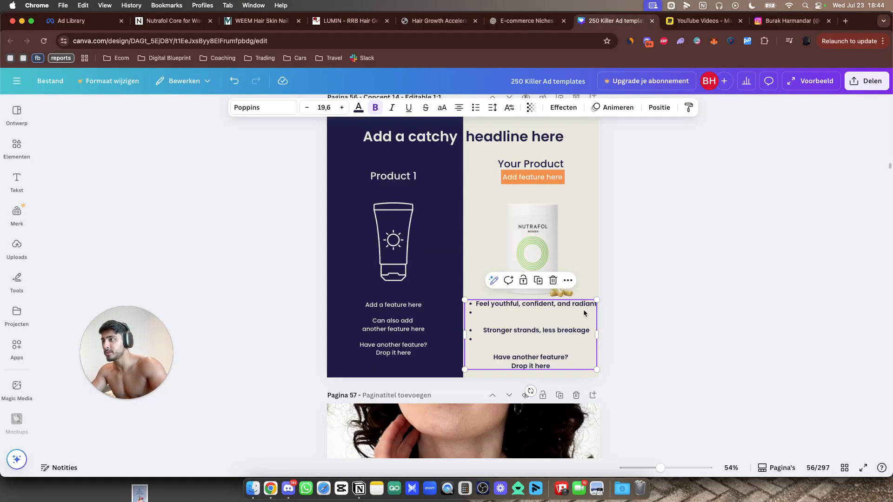
{"action": "triple_click", "coordinate": [550, 358]}
{"action": "key", "text": "super+v"}
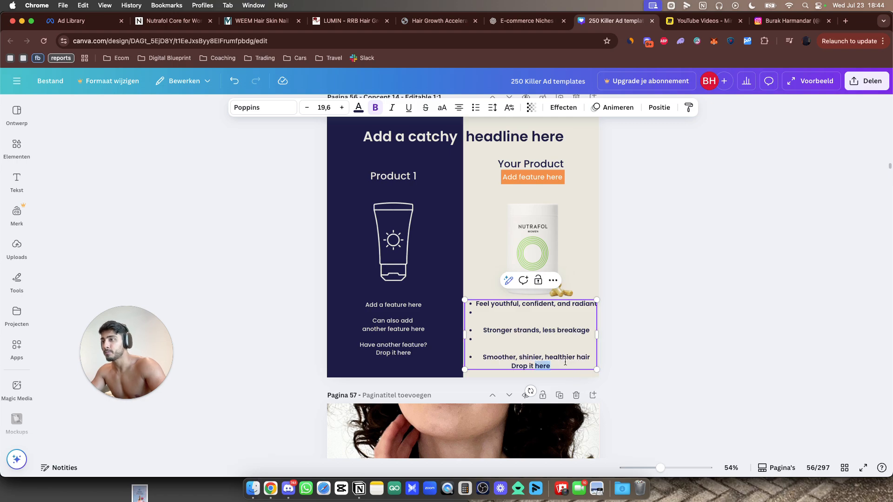
Replace the leftover "Drop it here" line under Your Product with ChatGPT's rewrite "Fill in thinning edges & sparse parts"
{"action": "key", "text": "ctrl+Tab"}
{"action": "key", "text": "ctrl+shift+Tab"}
{"action": "key", "text": "ctrl+shift+Tab"}
{"action": "triple_click", "coordinate": [393, 197]}
{"action": "key", "text": "ctrl+Tab"}
{"action": "triple_click", "coordinate": [527, 366]}
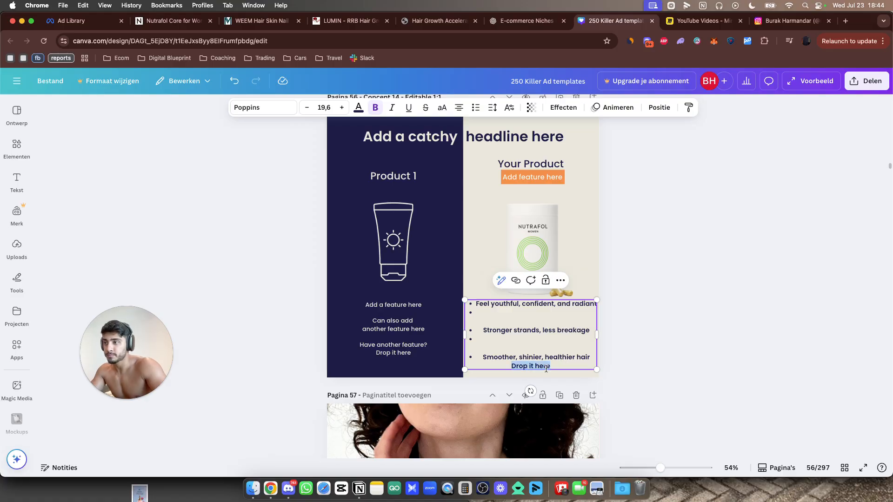
{"action": "key", "text": "super+v"}
{"action": "key", "text": "BackSpace"}
Remove the bullets and surplus blank lines from the Your Product features, leaving one blank line between each feature
{"action": "left_click", "coordinate": [480, 355]}
{"action": "key", "text": "BackSpace"}
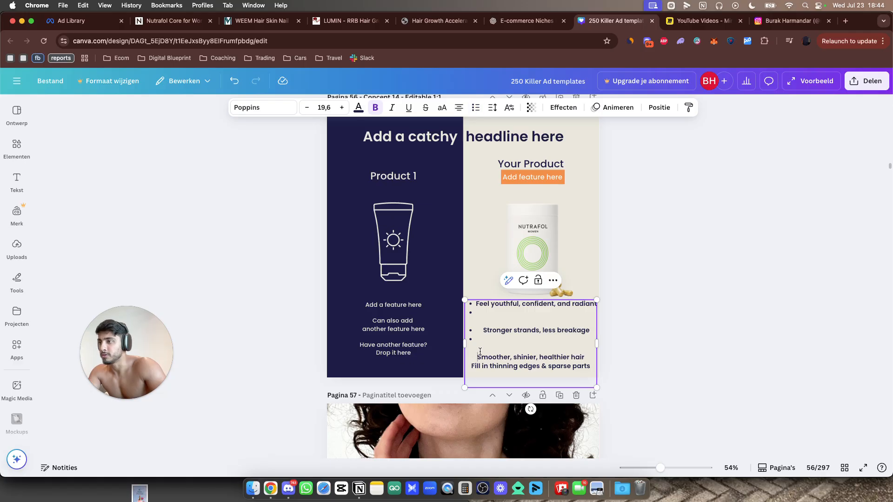
{"action": "key", "text": "BackSpace"}
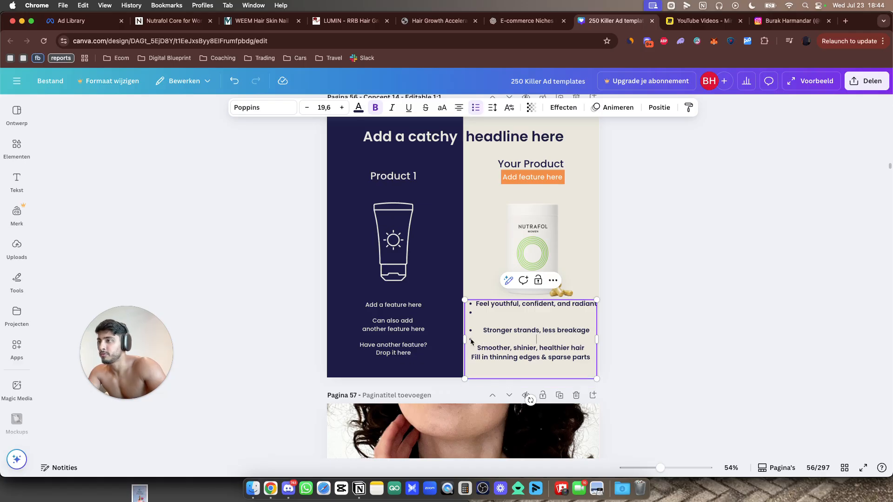
{"action": "left_click", "coordinate": [478, 332]}
{"action": "key", "text": "BackSpace"}
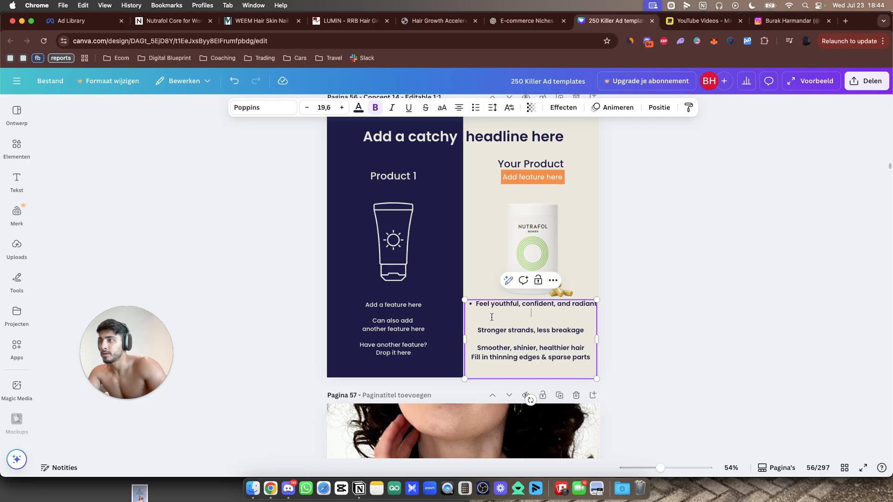
{"action": "key", "text": "BackSpace"}
{"action": "left_click", "coordinate": [531, 313]}
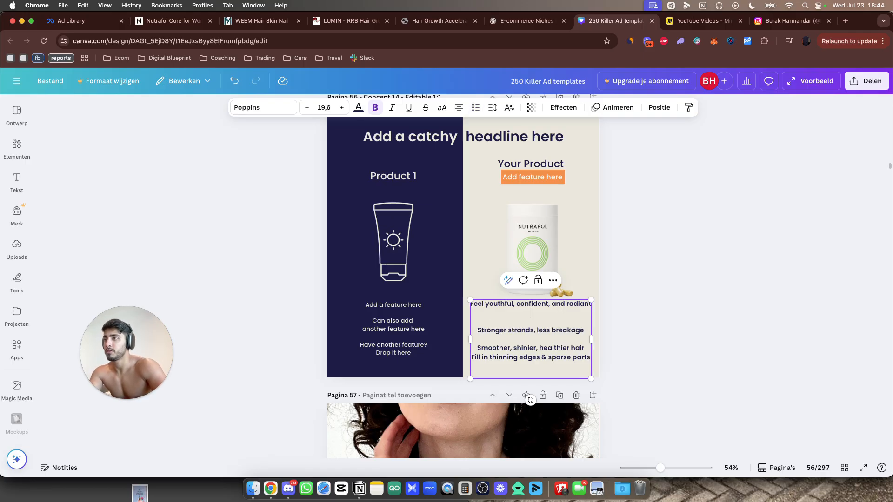
{"action": "key", "text": "BackSpace"}
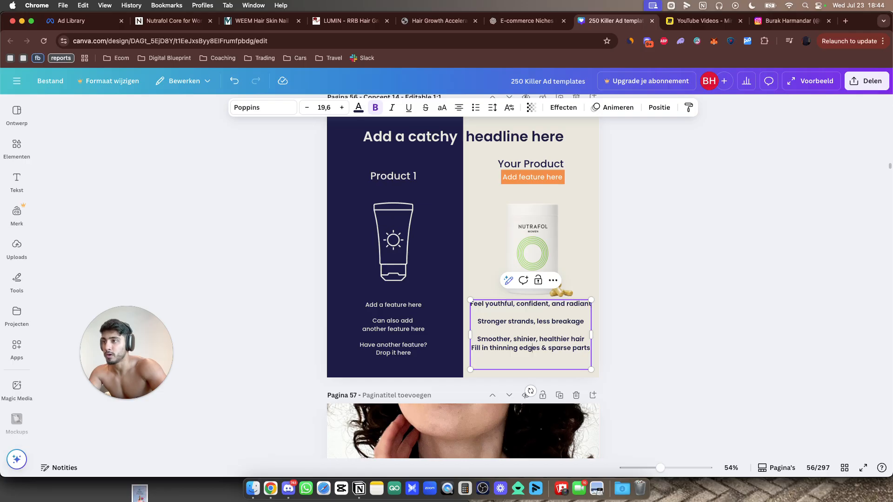
{"action": "key", "text": "Return"}
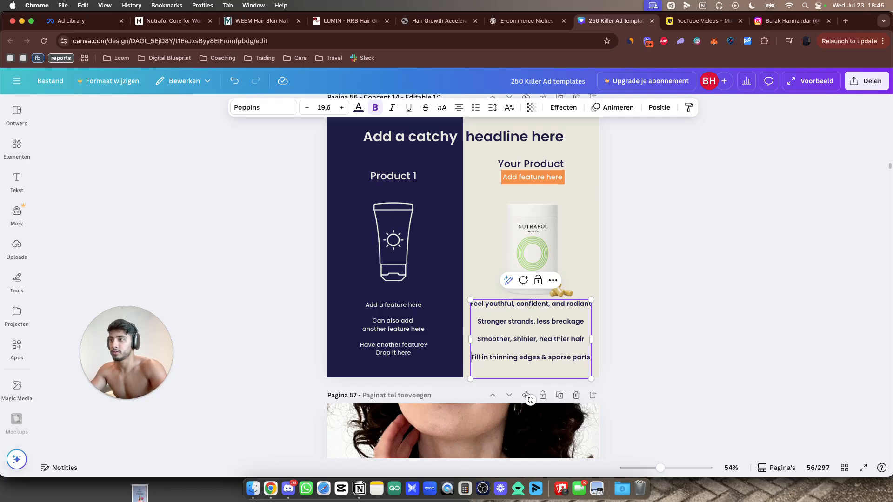
Delete the "Smoother, shinier, healthier hair" line with its extra gap and move the features text slightly lower
{"action": "left_click", "coordinate": [653, 266]}
{"action": "left_click", "coordinate": [554, 360]}
{"action": "double_click", "coordinate": [576, 360]}
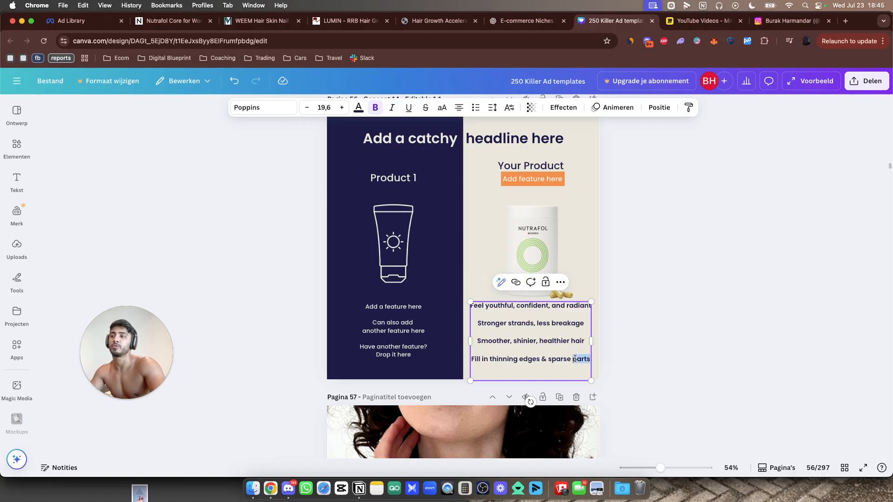
{"action": "triple_click", "coordinate": [571, 358]}
{"action": "left_click", "coordinate": [573, 355]}
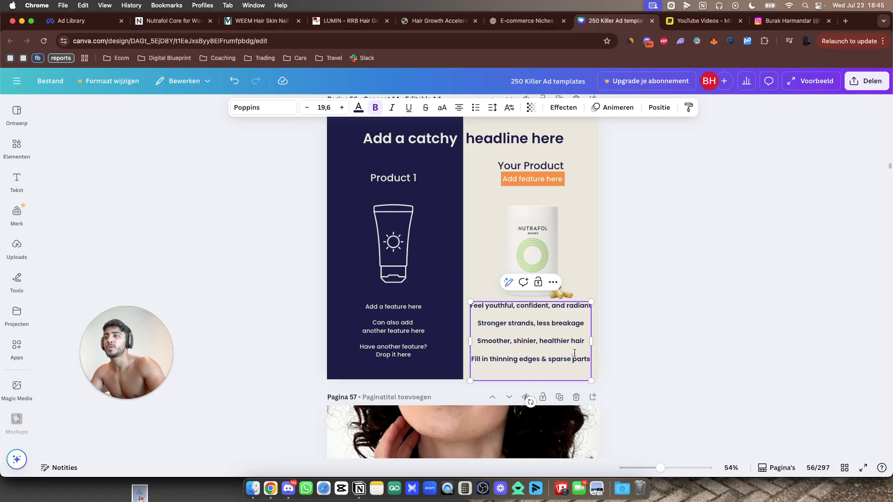
{"action": "triple_click", "coordinate": [562, 344]}
{"action": "key", "text": "BackSpace"}
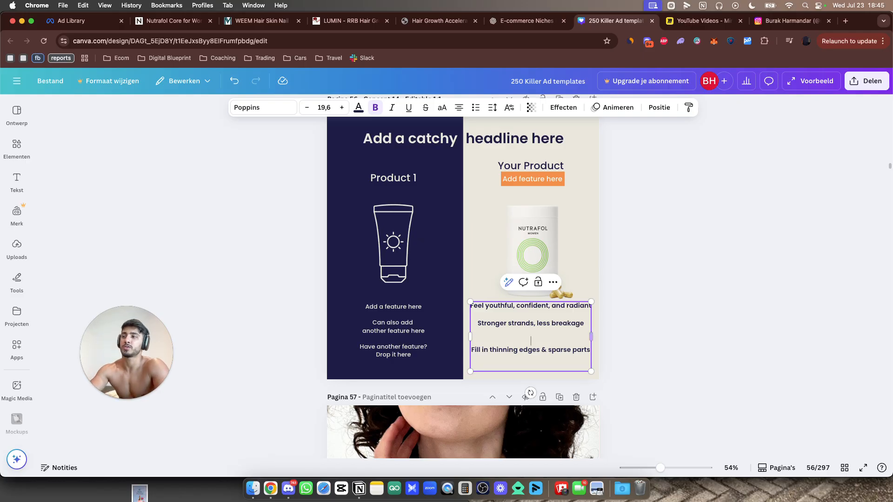
{"action": "left_click", "coordinate": [597, 336]}
{"action": "left_click_drag", "start_coordinate": [544, 340], "coordinate": [545, 347]}
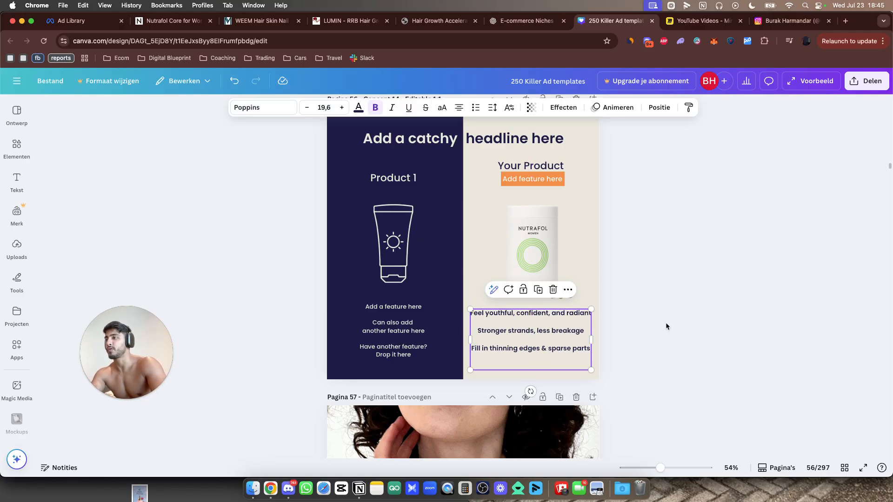
{"action": "left_click", "coordinate": [665, 322]}
Switch to ChatGPT and ask "write me a catchy ass headline"
{"action": "scroll", "coordinate": [547, 334], "scroll_direction": "up", "scroll_amount": 3}
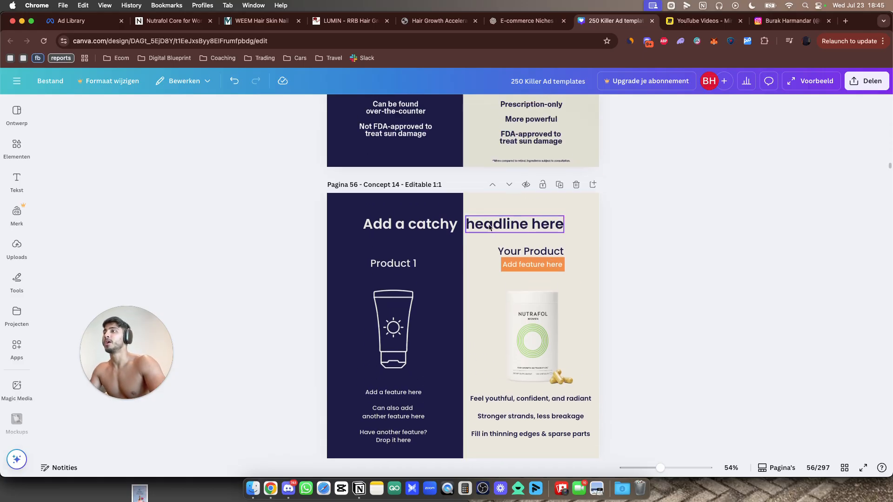
{"action": "key", "text": "super+alt+Left"}
{"action": "scroll", "coordinate": [513, 343], "scroll_direction": "down", "scroll_amount": 6}
{"action": "type", "text": "write me a catchy ass headline"}
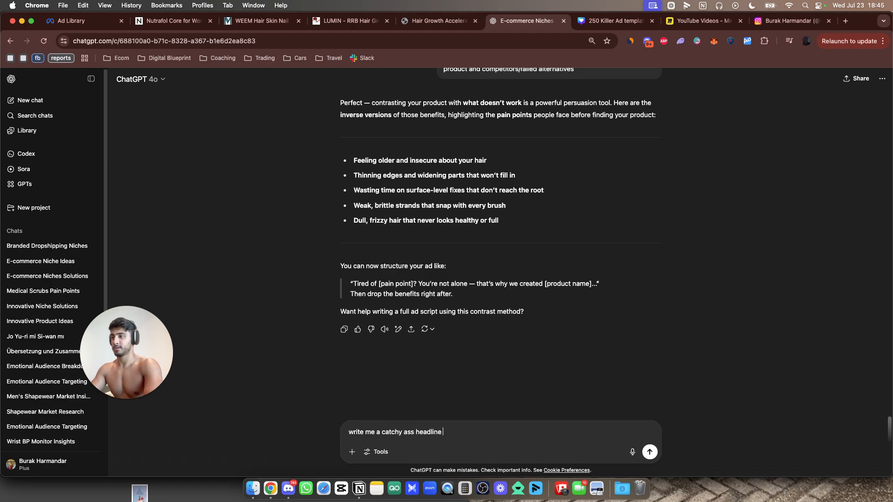
{"action": "key", "text": "Return"}
Copy the contrast line "Weak, brittle strands that snap with every brush" from ChatGPT's list of opposites
{"action": "scroll", "coordinate": [522, 314], "scroll_direction": "up", "scroll_amount": 8}
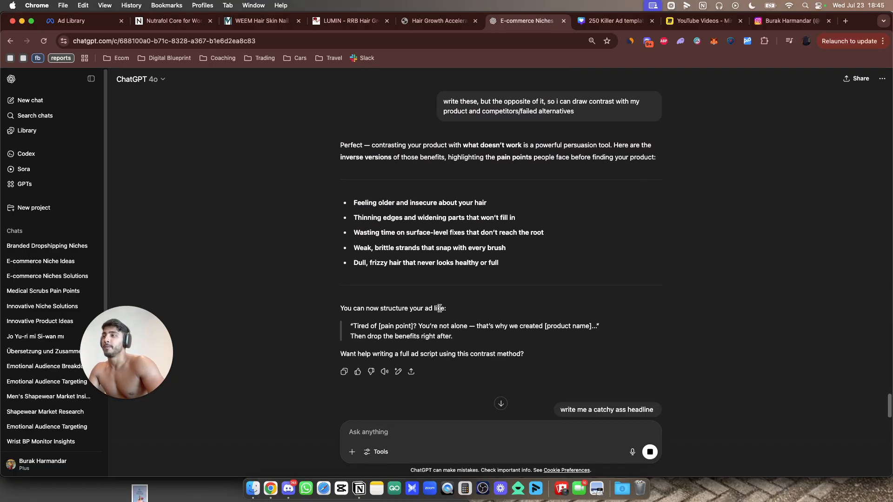
{"action": "left_click_drag", "start_coordinate": [537, 218], "coordinate": [354, 220]}
{"action": "left_click", "coordinate": [405, 231]}
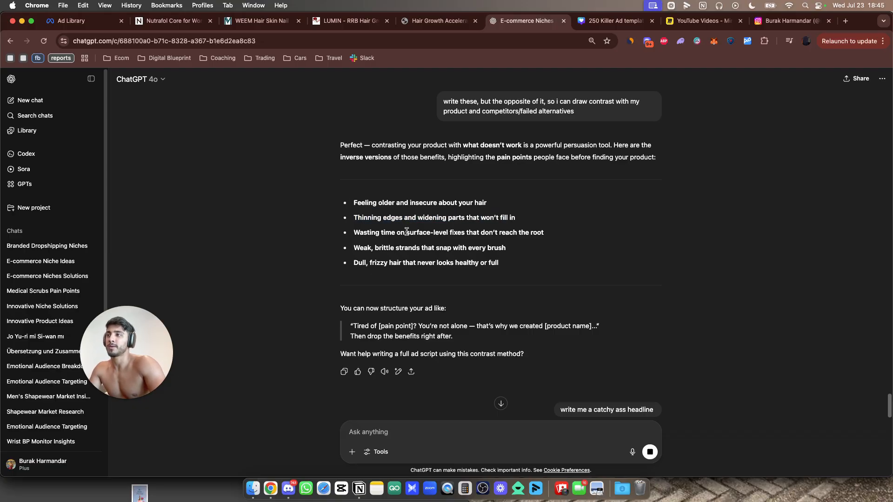
{"action": "triple_click", "coordinate": [408, 232]}
{"action": "triple_click", "coordinate": [384, 248]}
{"action": "left_click", "coordinate": [411, 260]}
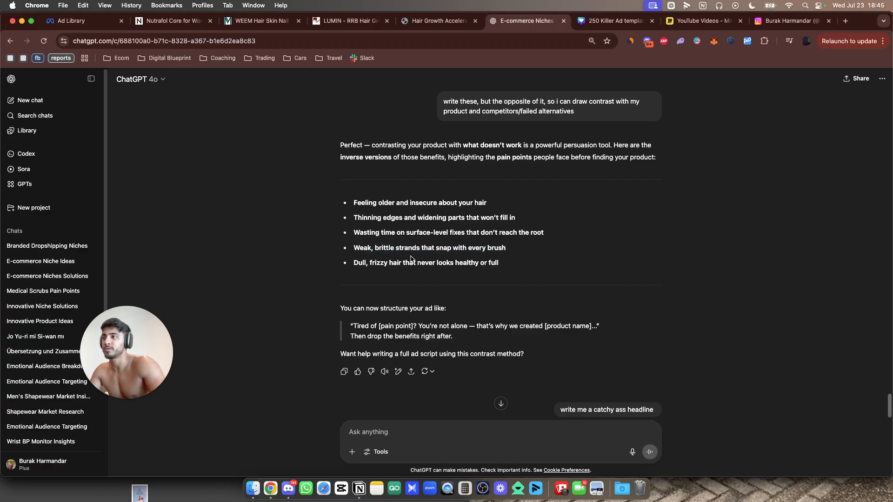
{"action": "left_click_drag", "start_coordinate": [355, 248], "coordinate": [535, 247]}
{"action": "key", "text": "super+c"}
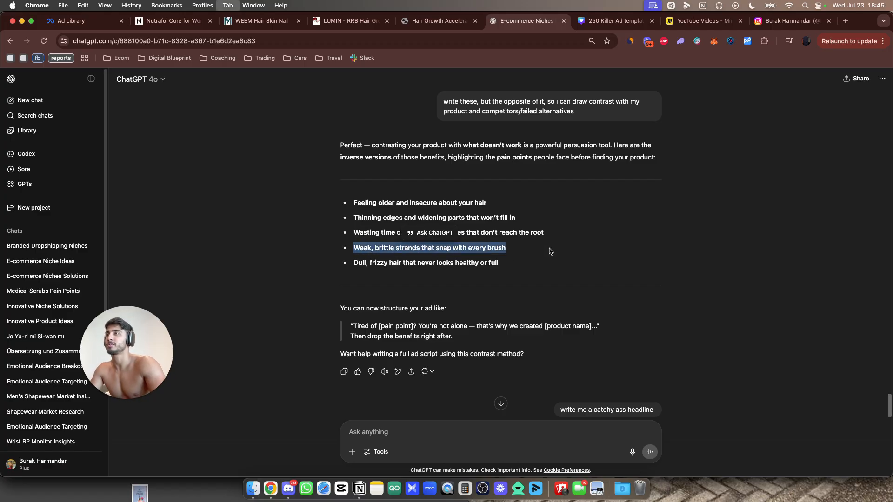
Compare the finished retinol example ad on Canva page 55 with the editable version on page 56
{"action": "key", "text": "ctrl+Tab"}
{"action": "scroll", "coordinate": [438, 329], "scroll_direction": "up", "scroll_amount": 1}
{"action": "scroll", "coordinate": [438, 328], "scroll_direction": "up", "scroll_amount": 3}
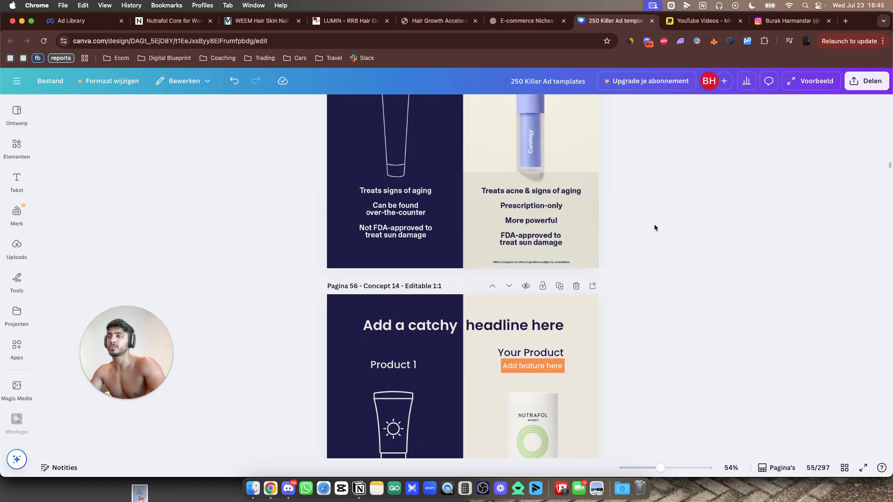
{"action": "scroll", "coordinate": [513, 223], "scroll_direction": "up", "scroll_amount": 3}
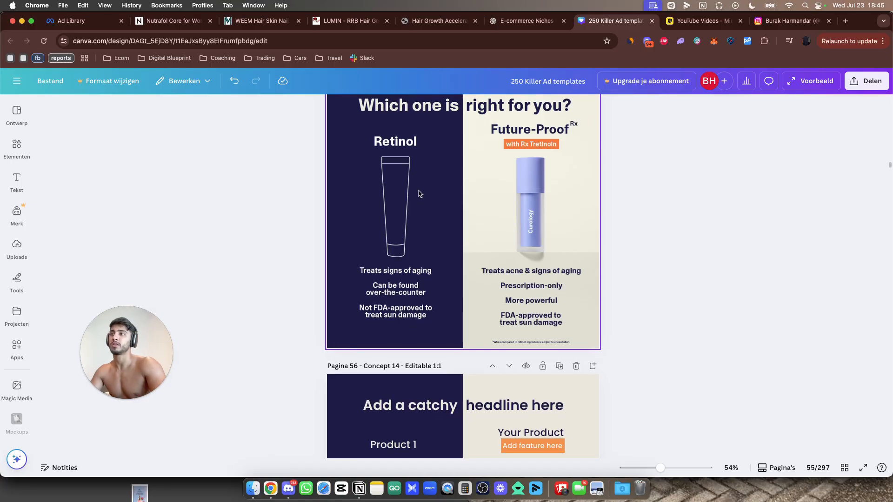
{"action": "scroll", "coordinate": [417, 213], "scroll_direction": "down", "scroll_amount": 1}
{"action": "scroll", "coordinate": [417, 213], "scroll_direction": "down", "scroll_amount": 2}
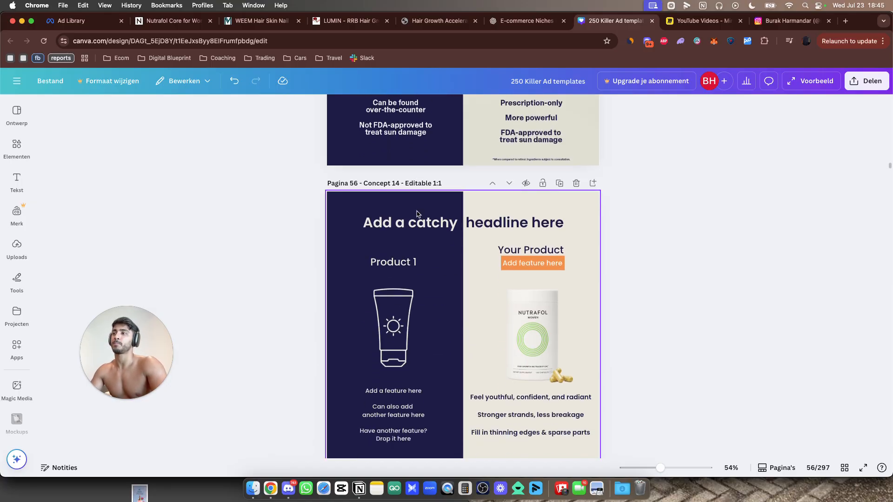
Return to ChatGPT and ask "make a headline for my ad, make it shorter"
{"action": "key", "text": "ctrl+shift+Tab"}
{"action": "scroll", "coordinate": [527, 246], "scroll_direction": "up", "scroll_amount": 2}
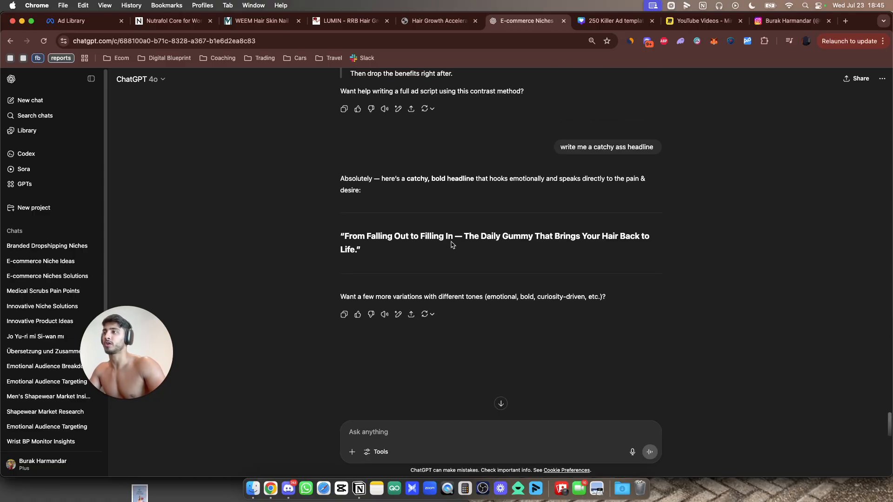
{"action": "type", "text": "make a headline for my a"}
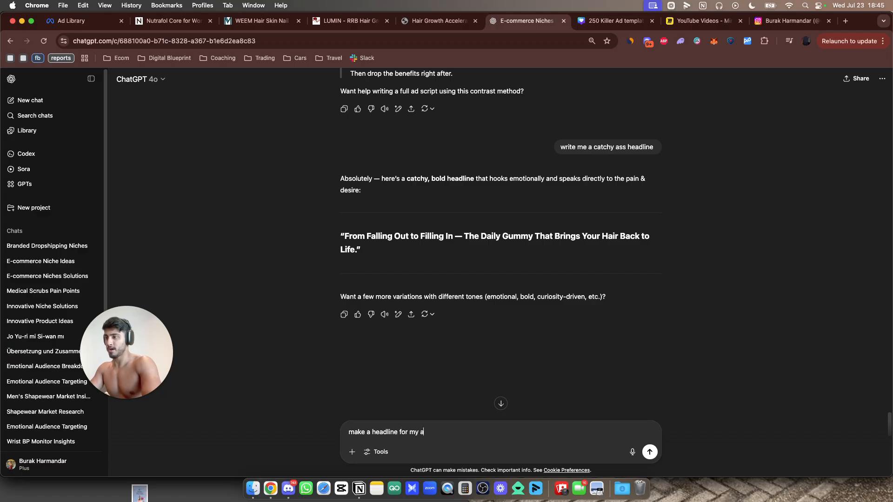
{"action": "type", "text": "d, make it shor"}
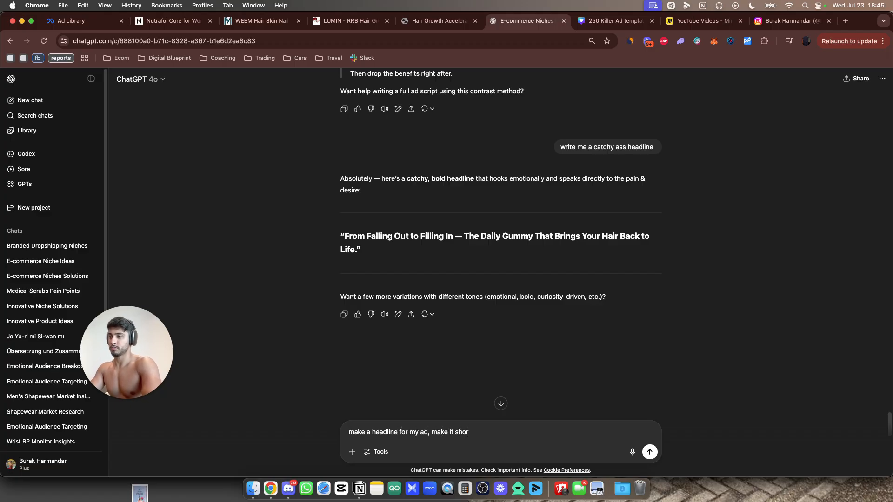
{"action": "type", "text": "ter"}
{"action": "key", "text": "Return"}
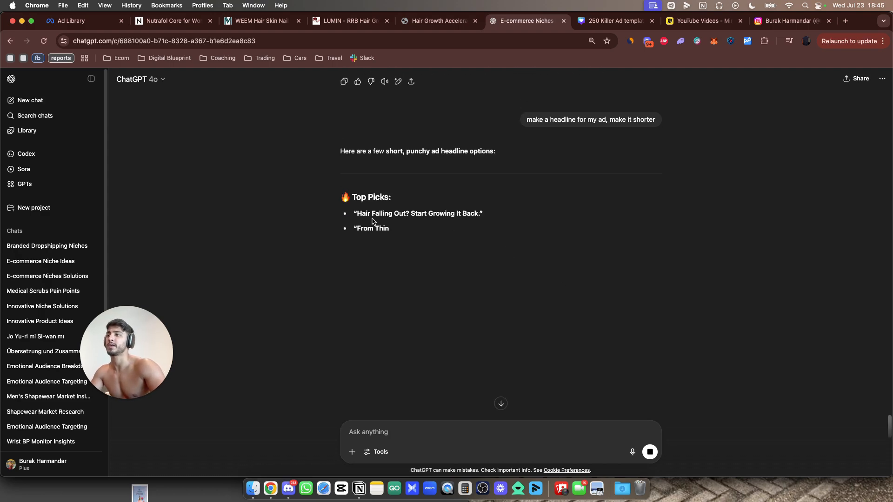
Replace "Add a catchy" on Canva page 56 with ChatGPT's headline "Hair Falling Out? Start Growing It Back."
{"action": "left_click_drag", "start_coordinate": [359, 214], "coordinate": [471, 230]}
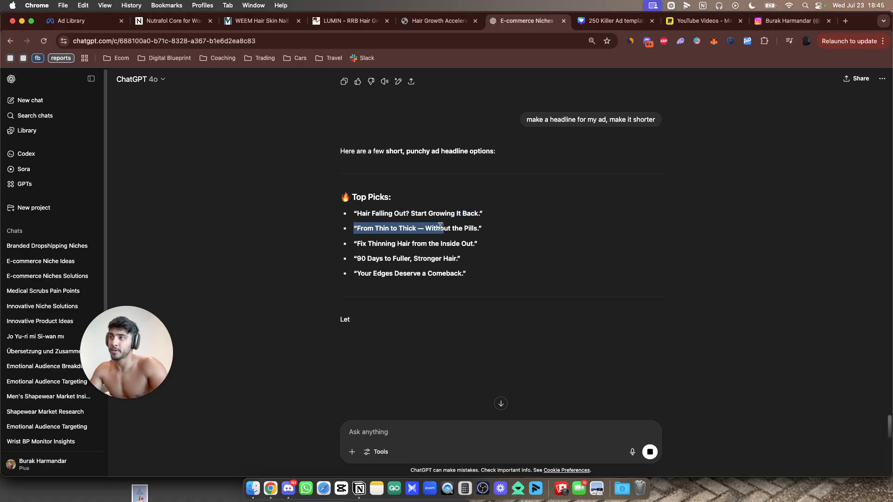
{"action": "triple_click", "coordinate": [480, 229]}
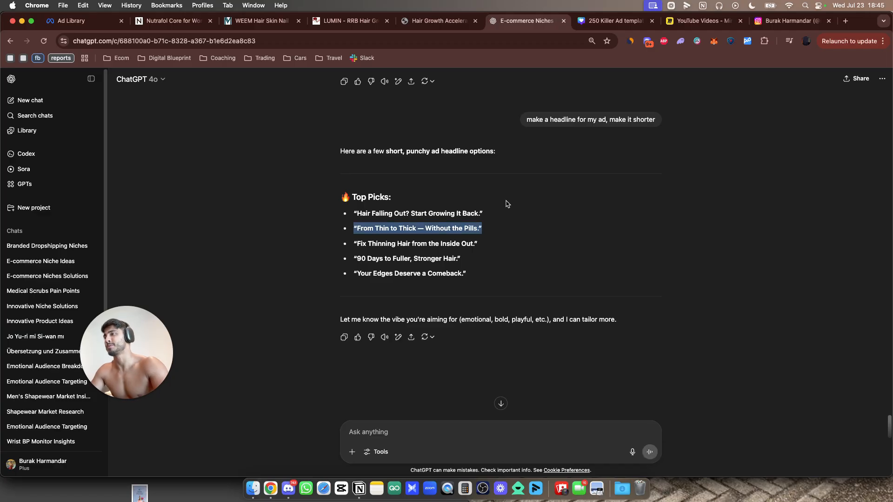
{"action": "triple_click", "coordinate": [471, 214]}
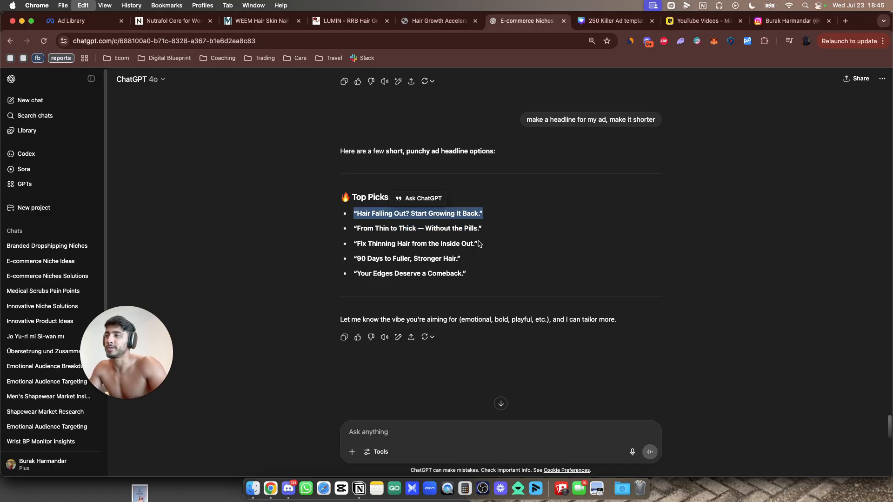
{"action": "key", "text": "ctrl+Tab"}
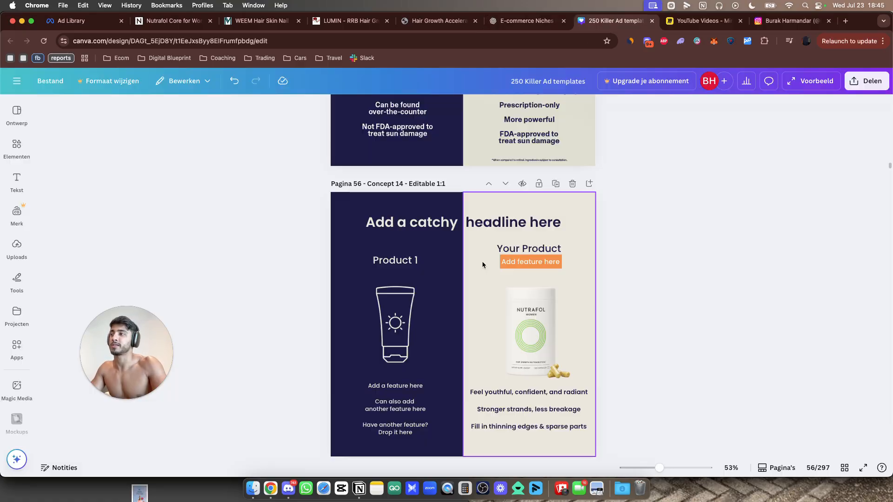
{"action": "double_click", "coordinate": [421, 223]}
{"action": "key", "text": "super+v"}
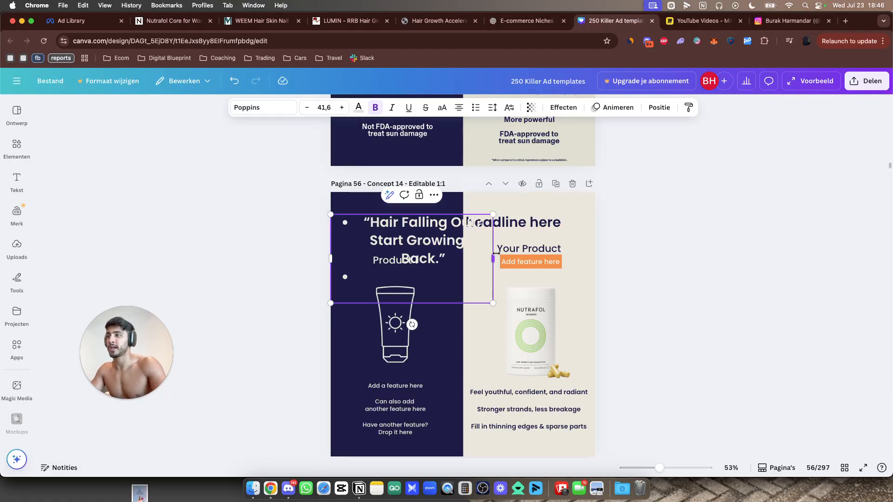
Widen the pasted headline's text box across both halves of the ad and remove its bullets
{"action": "left_click", "coordinate": [505, 227]}
{"action": "left_click", "coordinate": [535, 249]}
{"action": "left_click_drag", "start_coordinate": [546, 250], "coordinate": [584, 250]}
{"action": "left_click", "coordinate": [415, 263]}
{"action": "key", "text": "BackSpace"}
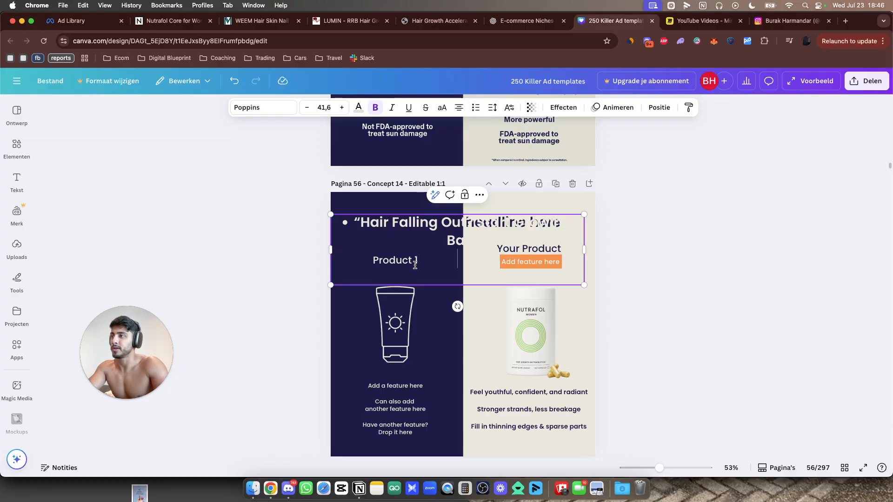
{"action": "left_click", "coordinate": [347, 227]}
{"action": "key", "text": "BackSpace"}
Delete "Start Growing It Back." from the headline, keeping only "Hair Falling Out?", and deselect the text
{"action": "left_click_drag", "start_coordinate": [482, 242], "coordinate": [465, 222]}
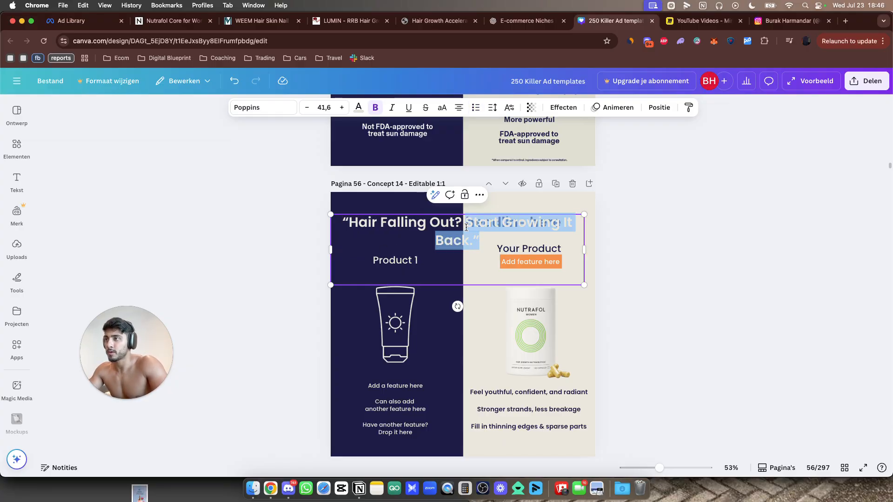
{"action": "key", "text": "BackSpace"}
{"action": "left_click", "coordinate": [599, 241]}
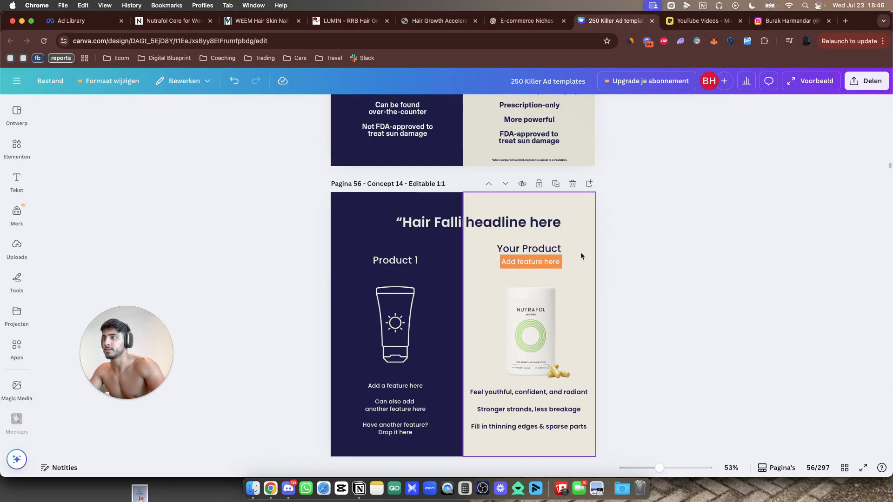
Move the “Hair Falling Out?” headline fully onto page 56's dark half and replace “headline here” with “Start Growing It Back.”
{"action": "left_click_drag", "start_coordinate": [459, 224], "coordinate": [405, 223]}
{"action": "double_click", "coordinate": [511, 224]}
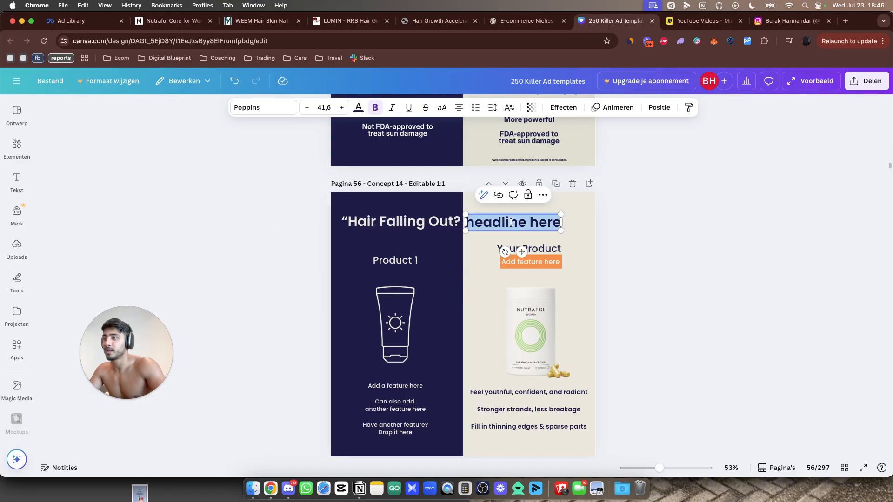
{"action": "key", "text": "cmd+v"}
{"action": "left_click", "coordinate": [598, 223]}
Reduce the “Start Growing It Back.” headline to font size 33,6 and fit it within the beige half
{"action": "left_click_drag", "start_coordinate": [528, 224], "coordinate": [539, 223]}
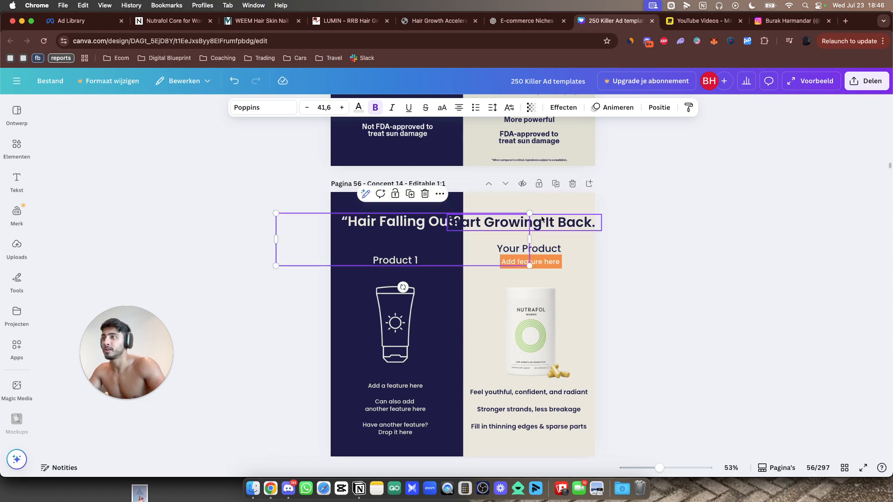
{"action": "left_click", "coordinate": [309, 110]}
{"action": "left_click", "coordinate": [310, 109]}
{"action": "left_click", "coordinate": [309, 110]}
{"action": "left_click", "coordinate": [310, 112]}
{"action": "left_click", "coordinate": [311, 111]}
{"action": "left_click", "coordinate": [311, 112]}
{"action": "left_click", "coordinate": [310, 111]}
{"action": "left_click", "coordinate": [310, 111]}
{"action": "mouse_move", "coordinate": [556, 222]}
{"action": "left_mouse_down"}
{"action": "mouse_move", "coordinate": [571, 222]}
{"action": "mouse_move", "coordinate": [561, 221]}
{"action": "left_mouse_up"}
{"action": "right_click", "coordinate": [561, 221]}
Reduce the “Hair Falling Out?” headline to font size 33,6 and align it on the dark half
{"action": "left_click", "coordinate": [409, 223]}
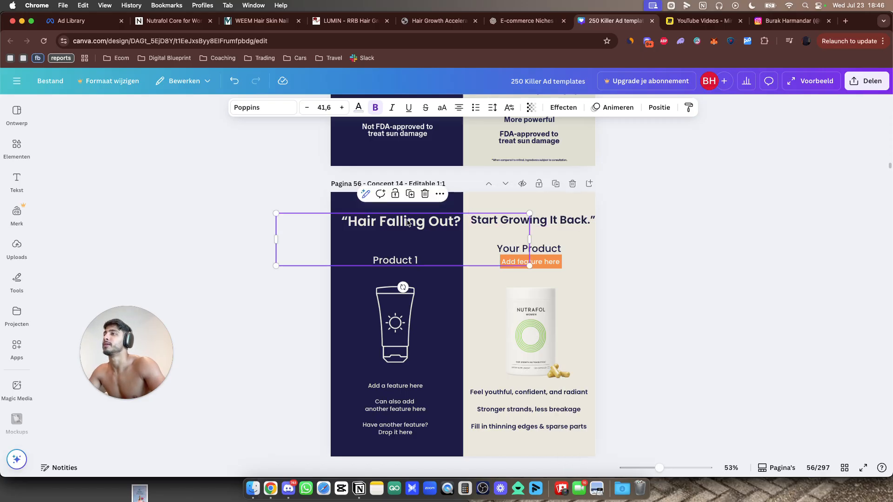
{"action": "left_click", "coordinate": [309, 110]}
{"action": "left_click", "coordinate": [309, 110]}
{"action": "left_click", "coordinate": [308, 111]}
{"action": "left_click", "coordinate": [308, 110]}
{"action": "left_click", "coordinate": [308, 111]}
{"action": "left_click", "coordinate": [308, 110]}
{"action": "left_click", "coordinate": [308, 111]}
{"action": "left_click", "coordinate": [308, 111]}
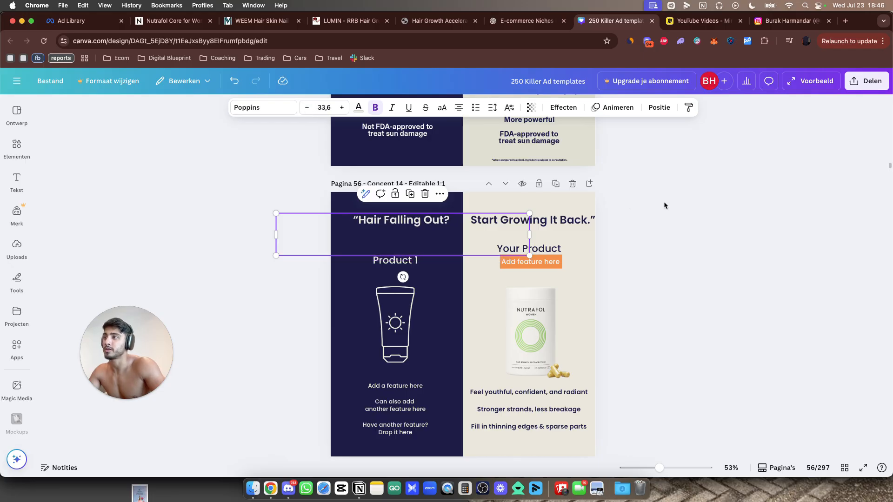
{"action": "left_click", "coordinate": [664, 205]}
{"action": "mouse_move", "coordinate": [440, 227]}
{"action": "left_mouse_down"}
{"action": "mouse_move", "coordinate": [444, 216]}
{"action": "mouse_move", "coordinate": [427, 216]}
{"action": "left_mouse_up"}
{"action": "left_click", "coordinate": [660, 213]}
Compare with the reference ad on page 55 and enlarge both headline halves on page 56 to font size 37,6
{"action": "scroll", "coordinate": [546, 262], "scroll_direction": "up", "scroll_amount": 10}
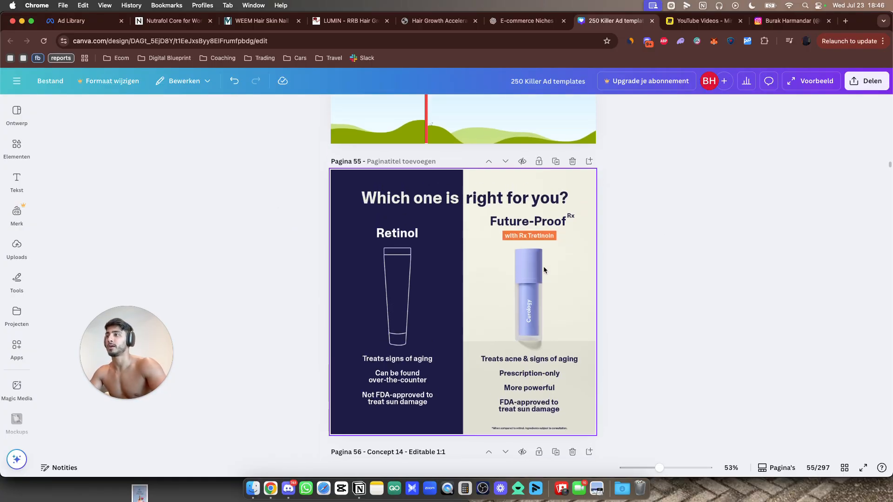
{"action": "scroll", "coordinate": [605, 286], "scroll_direction": "down", "scroll_amount": 5}
{"action": "left_click", "coordinate": [377, 279]}
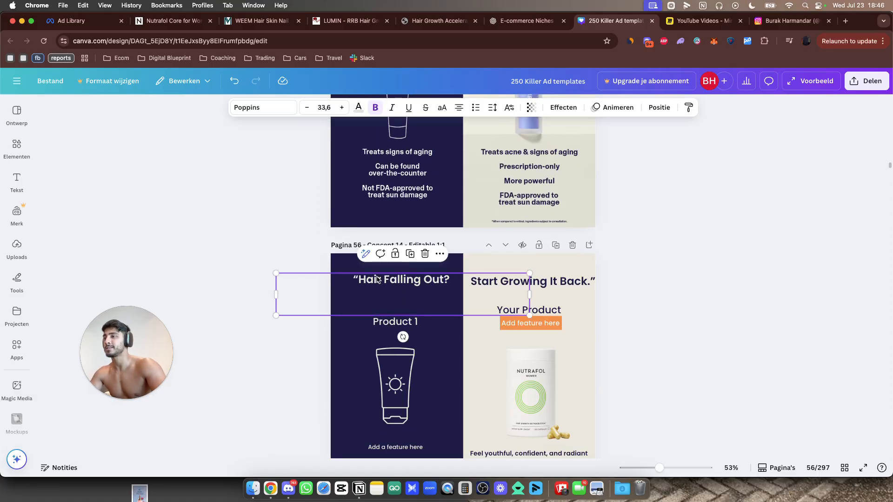
{"action": "left_click", "coordinate": [342, 108]}
{"action": "left_click", "coordinate": [342, 108]}
{"action": "left_click", "coordinate": [342, 108]}
{"action": "left_click", "coordinate": [341, 108]}
{"action": "left_click", "coordinate": [562, 284]}
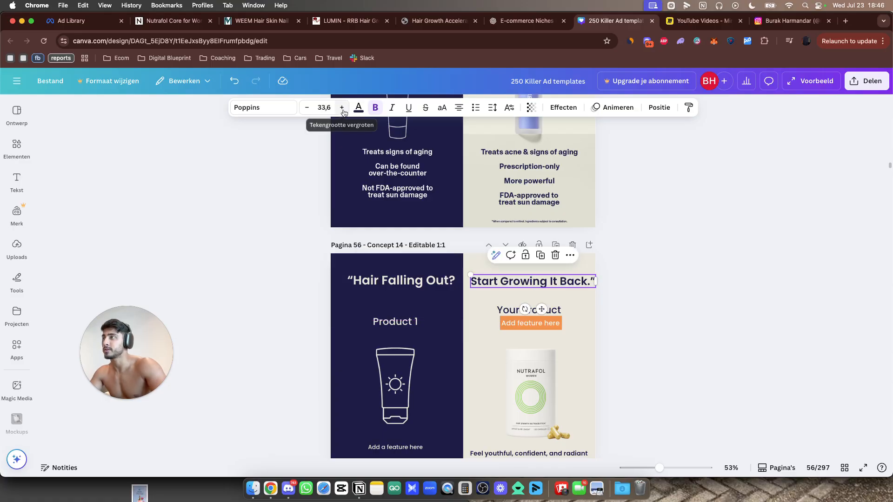
{"action": "left_click", "coordinate": [342, 107]}
{"action": "left_click", "coordinate": [341, 107]}
{"action": "left_click", "coordinate": [342, 107]}
{"action": "left_click", "coordinate": [342, 108]}
Remove the closing quotation mark from “Start Growing It Back.”, widen its box to one line and set its font size to 36,6
{"action": "double_click", "coordinate": [565, 298]}
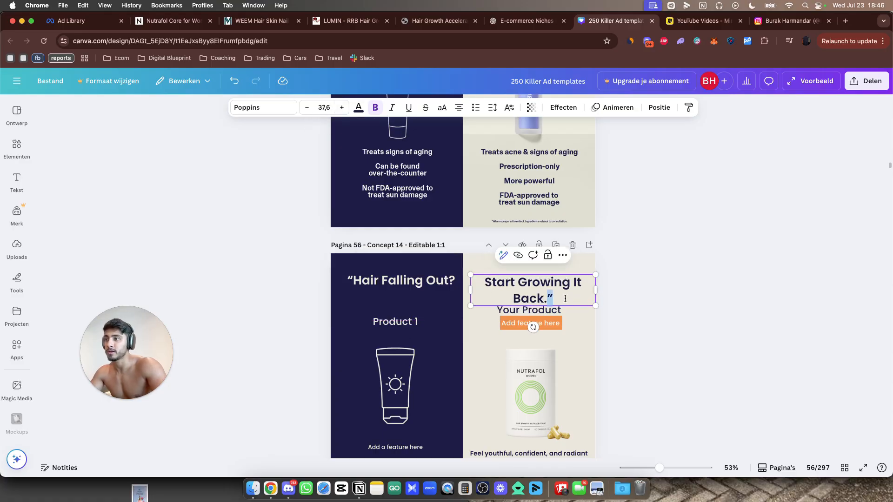
{"action": "key", "text": "BackSpace"}
{"action": "left_click_drag", "start_coordinate": [466, 290], "coordinate": [451, 295]}
{"action": "left_click", "coordinate": [613, 278]}
{"action": "left_click_drag", "start_coordinate": [562, 281], "coordinate": [566, 279]}
{"action": "left_click", "coordinate": [310, 110]}
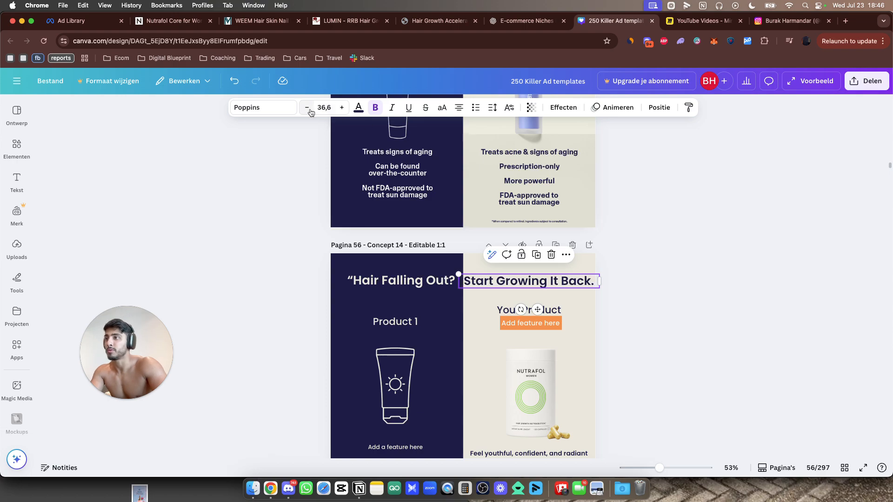
Delete the period at the end of the “Start Growing It Back” headline
{"action": "double_click", "coordinate": [574, 282]}
{"action": "left_click", "coordinate": [592, 281]}
{"action": "key", "text": "BackSpace"}
{"action": "left_click", "coordinate": [761, 315]}
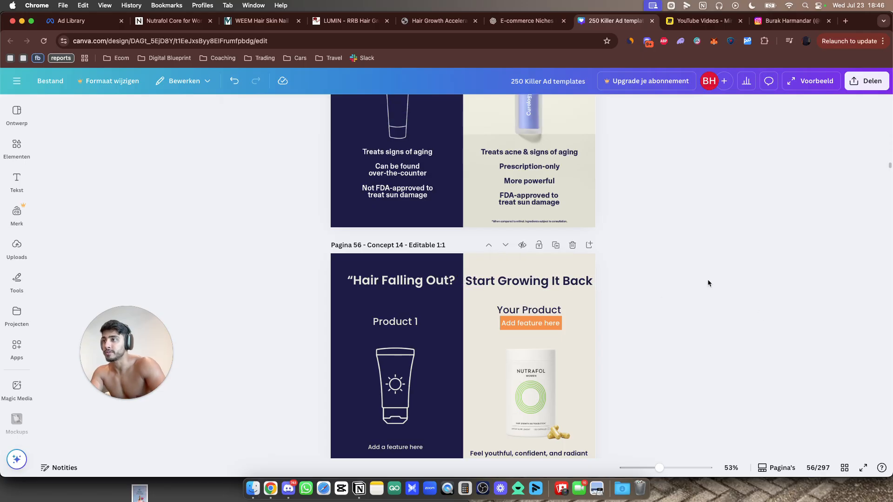
Set the “Hair Falling Out?” headline to font size 36,6 and delete its opening quotation mark
{"action": "left_click", "coordinate": [548, 288]}
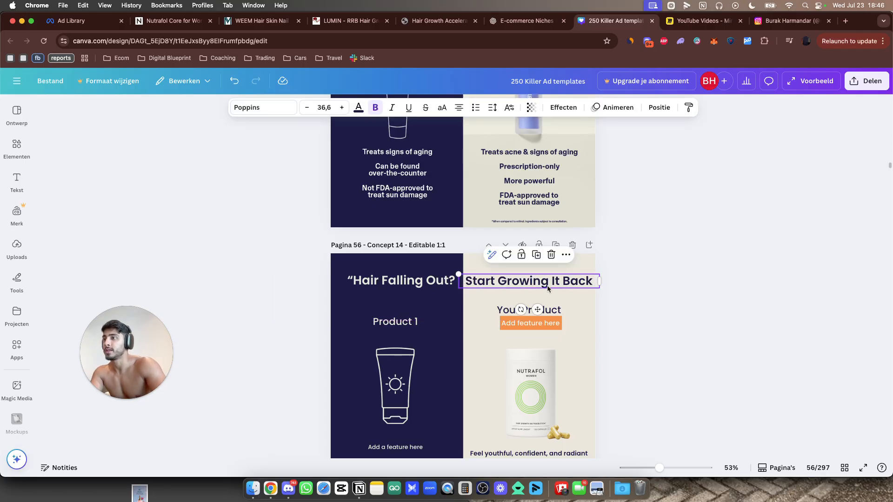
{"action": "left_click", "coordinate": [448, 288]}
{"action": "left_click", "coordinate": [307, 107]}
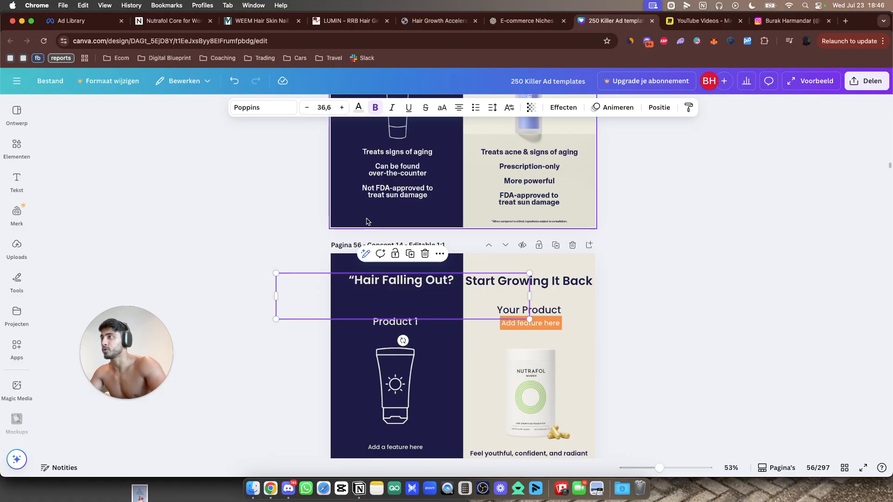
{"action": "double_click", "coordinate": [352, 280]}
{"action": "key", "text": "BackSpace"}
{"action": "left_click", "coordinate": [618, 305]}
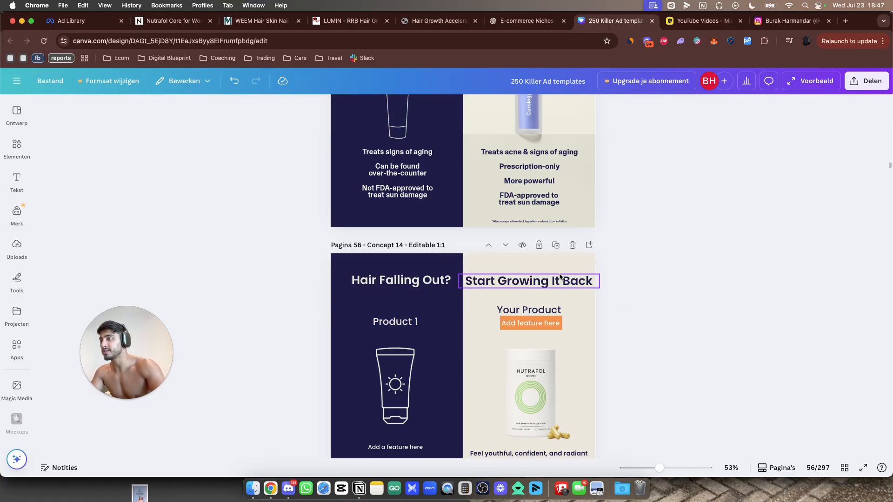
Try shifting the “Hair Falling Out?” headline slightly toward the center divider and undo the move
{"action": "left_click_drag", "start_coordinate": [422, 285], "coordinate": [429, 283]}
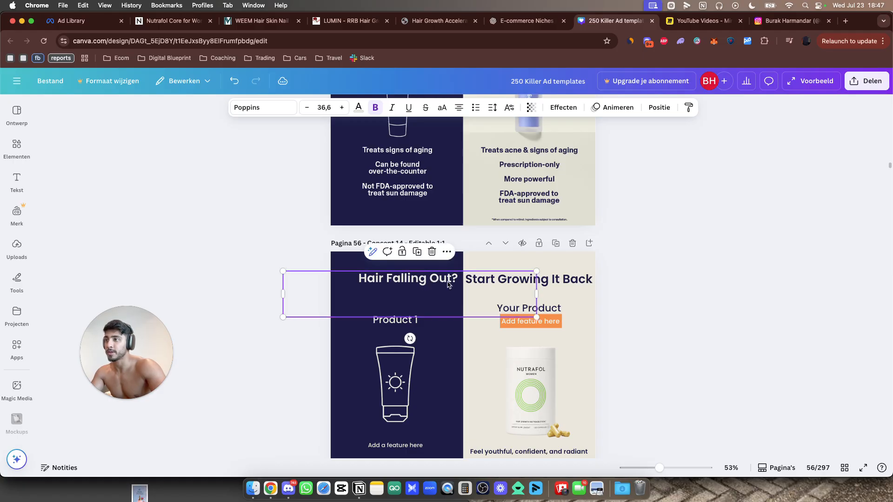
{"action": "left_click", "coordinate": [675, 252]}
{"action": "scroll", "coordinate": [647, 260], "scroll_direction": "down", "scroll_amount": 1}
{"action": "scroll", "coordinate": [647, 261], "scroll_direction": "up", "scroll_amount": 1}
{"action": "key", "text": "super+z"}
{"action": "scroll", "coordinate": [698, 268], "scroll_direction": "down", "scroll_amount": 1}
{"action": "scroll", "coordinate": [653, 251], "scroll_direction": "down", "scroll_amount": 2}
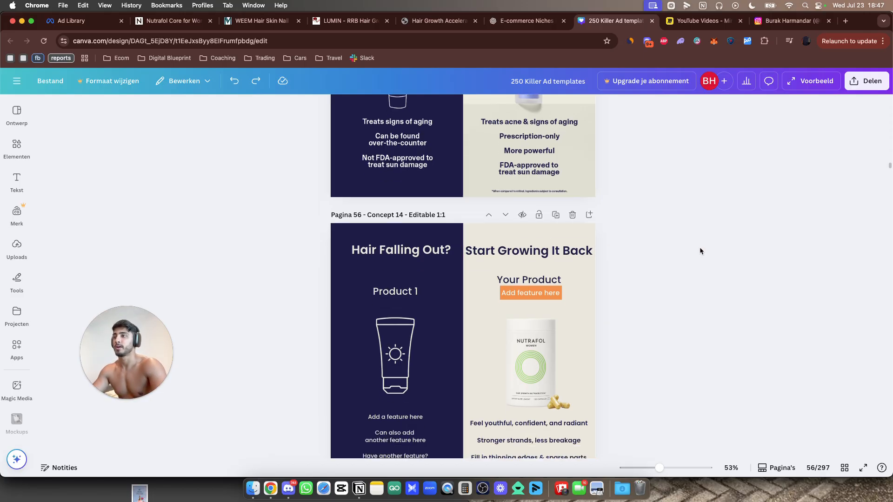
Select the “Your Product” text on page 56, switch to ChatGPT and ask “give me a good product name that attacks the cause of the problem”
{"action": "scroll", "coordinate": [605, 270], "scroll_direction": "down", "scroll_amount": 2}
{"action": "double_click", "coordinate": [529, 264]}
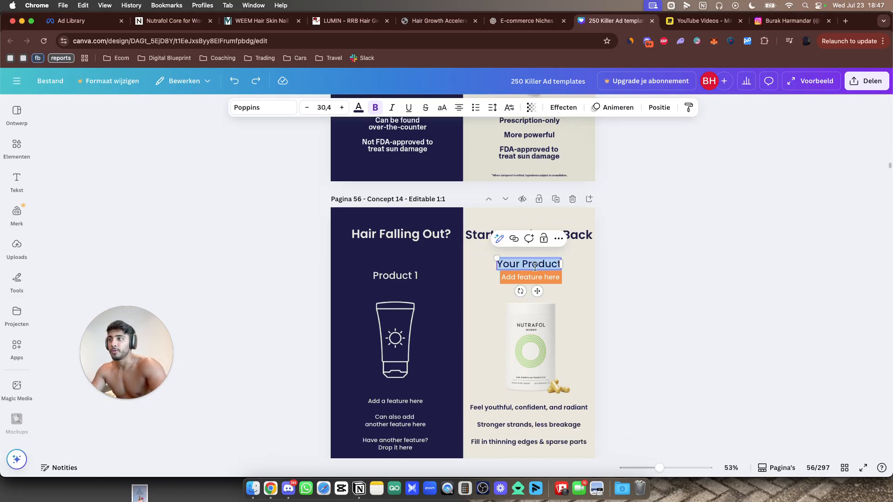
{"action": "scroll", "coordinate": [658, 272], "scroll_direction": "up", "scroll_amount": 5}
{"action": "scroll", "coordinate": [658, 273], "scroll_direction": "up", "scroll_amount": 4}
{"action": "scroll", "coordinate": [649, 265], "scroll_direction": "down", "scroll_amount": 6}
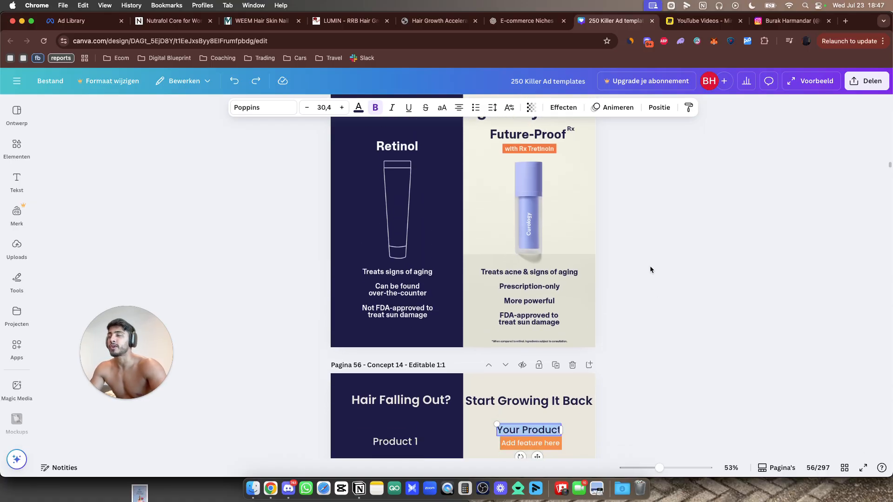
{"action": "key", "text": "super+alt+Left"}
{"action": "scroll", "coordinate": [506, 313], "scroll_direction": "down", "scroll_amount": 2}
{"action": "type", "text": "give me a good product name that attacks the cause of the problem"}
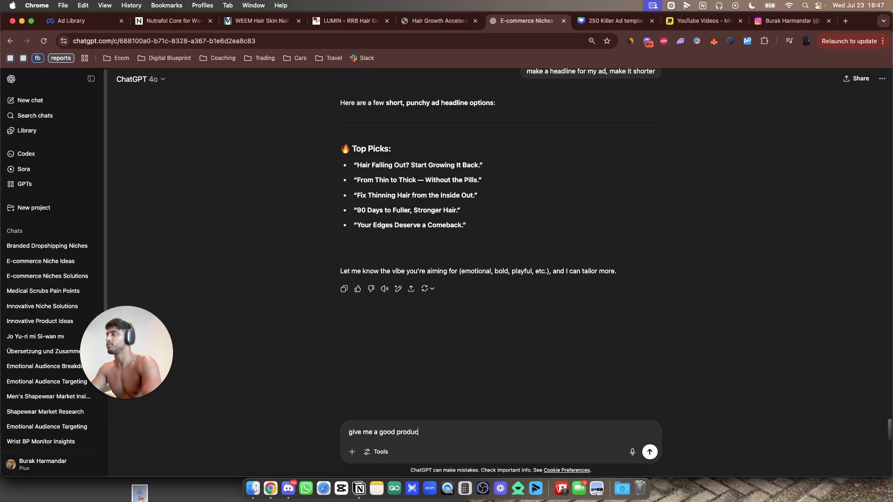
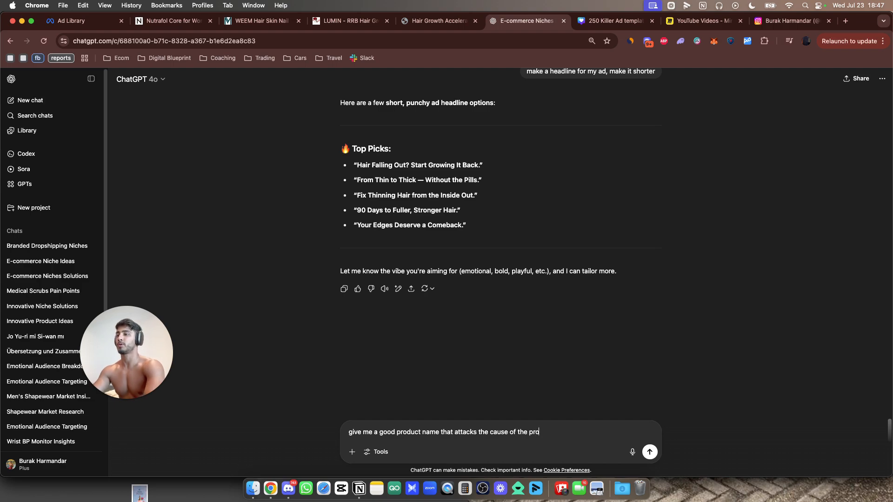
{"action": "key", "text": "Return"}
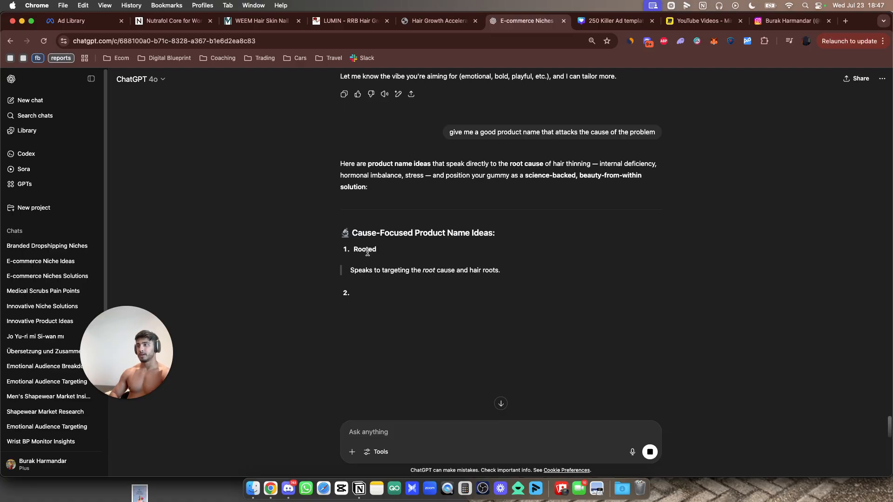
Review the product name ideas ChatGPT suggests for the hair gummy
{"action": "double_click", "coordinate": [370, 292]}
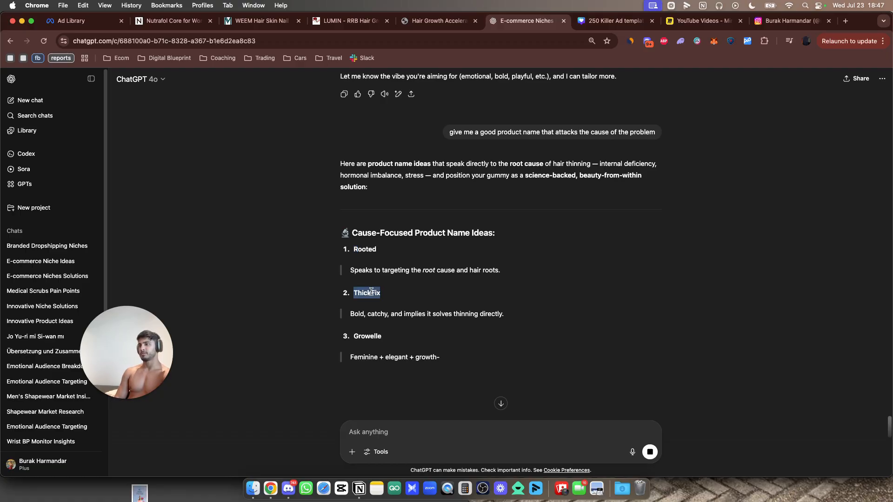
{"action": "scroll", "coordinate": [530, 314], "scroll_direction": "up", "scroll_amount": 10}
{"action": "scroll", "coordinate": [524, 302], "scroll_direction": "down", "scroll_amount": 10}
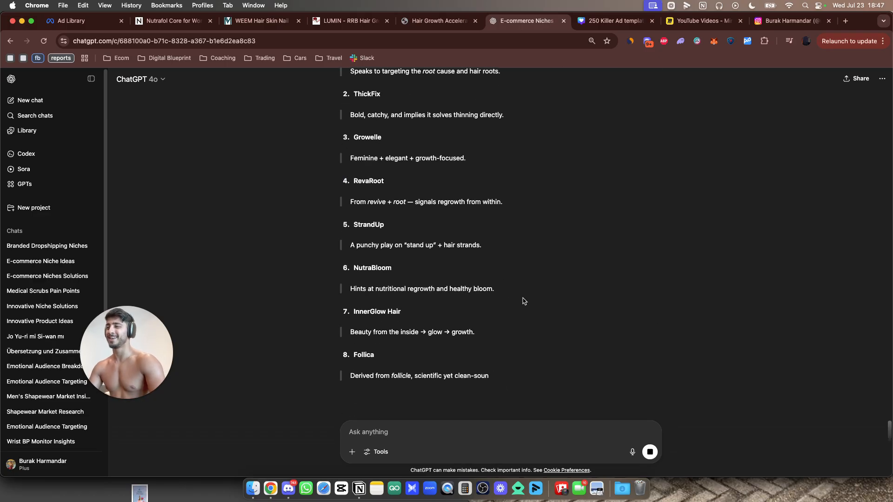
{"action": "scroll", "coordinate": [467, 312], "scroll_direction": "down", "scroll_amount": 1}
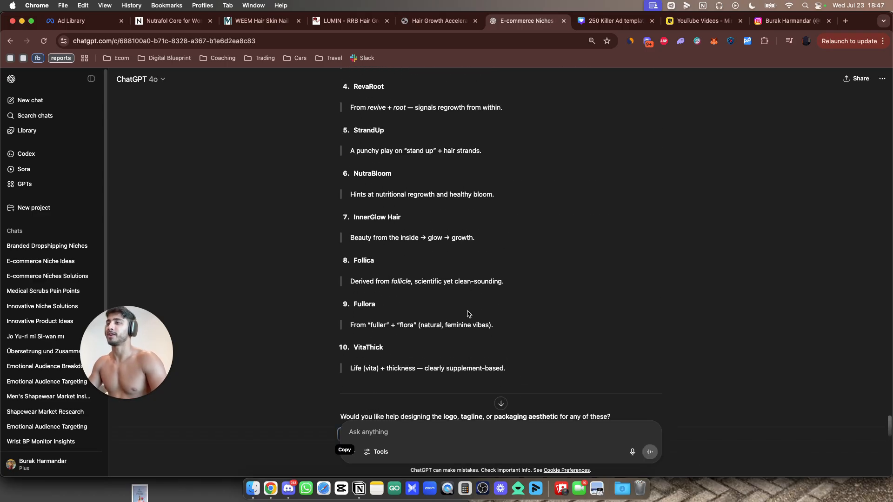
Check the reference ad on page 55 in Canva and ask ChatGPT “what is the USP on ingredients of my product”
{"action": "key", "text": "ctrl+Tab"}
{"action": "scroll", "coordinate": [550, 202], "scroll_direction": "down", "scroll_amount": 5}
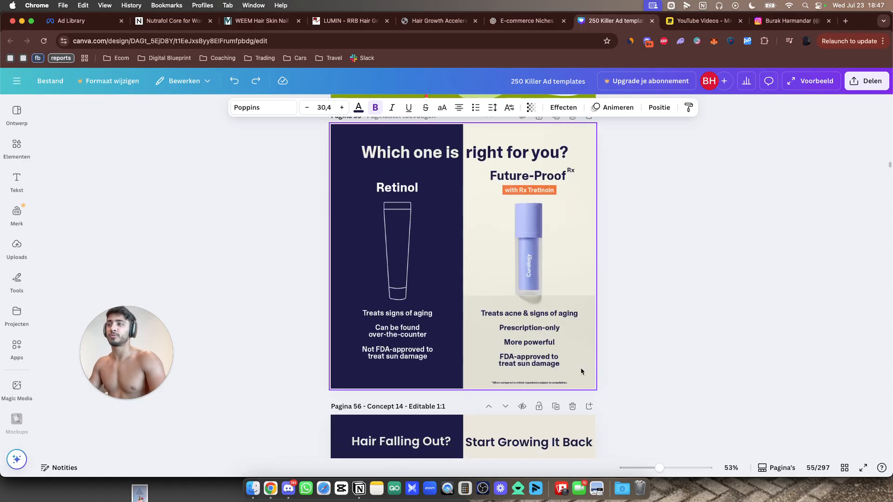
{"action": "left_click", "coordinate": [554, 335]}
{"action": "key", "text": "ctrl+shift+Tab"}
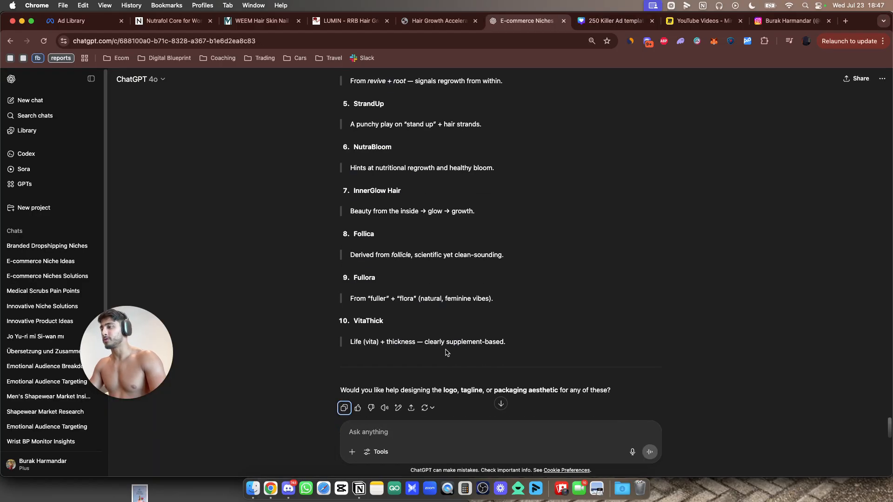
{"action": "type", "text": "wh"}
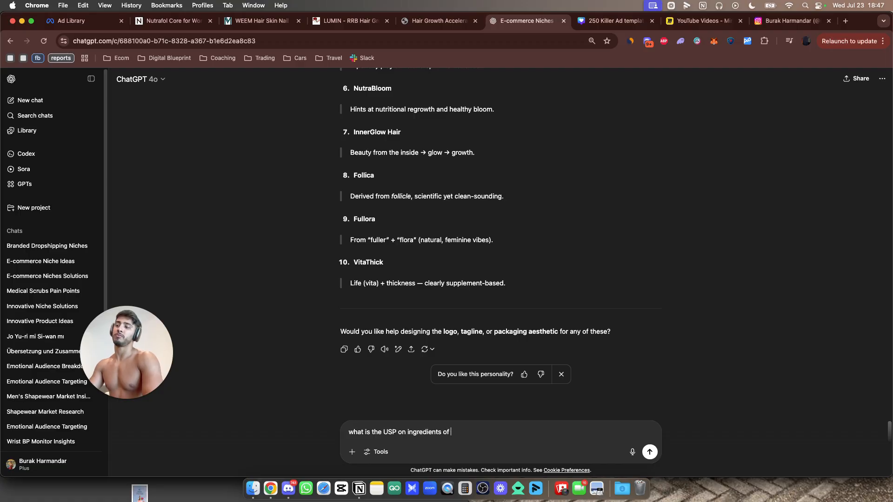
{"action": "key", "text": "Return"}
Copy the name VitaThick from ChatGPT's list and paste it over “Your Product” on page 56 in Canva
{"action": "scroll", "coordinate": [433, 358], "scroll_direction": "up", "scroll_amount": 5}
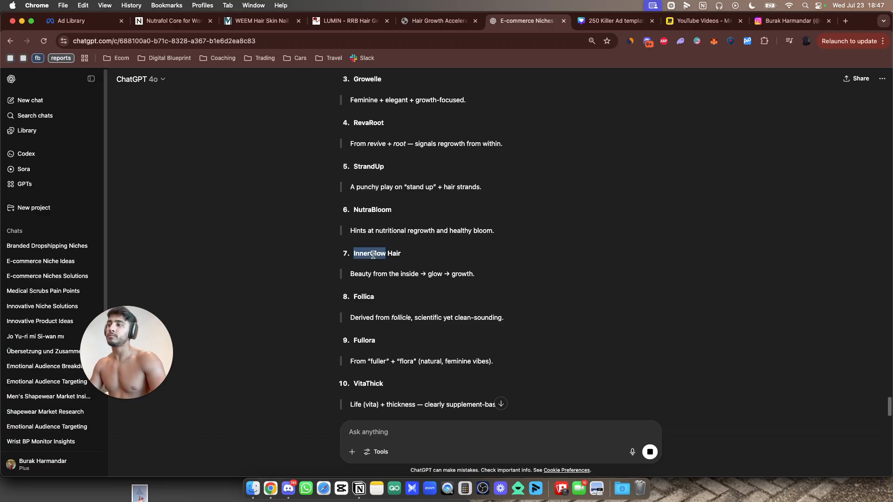
{"action": "scroll", "coordinate": [368, 288], "scroll_direction": "up", "scroll_amount": 2}
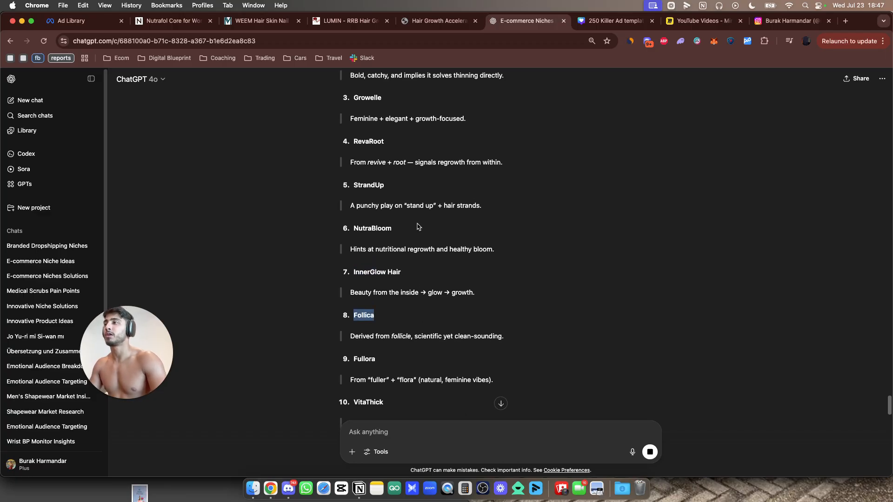
{"action": "scroll", "coordinate": [383, 258], "scroll_direction": "down", "scroll_amount": 5}
{"action": "double_click", "coordinate": [365, 267]}
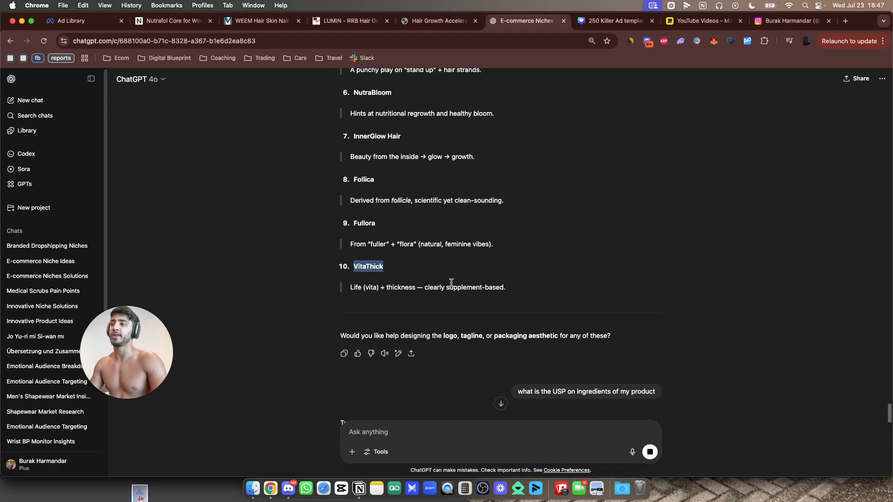
{"action": "key", "text": "super+c"}
{"action": "key", "text": "ctrl+Tab"}
{"action": "key", "text": "super+v"}
Remove the bullet point in front of the pasted VitaThick name
{"action": "left_click", "coordinate": [621, 319]}
{"action": "left_click", "coordinate": [528, 321]}
{"action": "left_click", "coordinate": [515, 321]}
{"action": "key", "text": "BackSpace"}
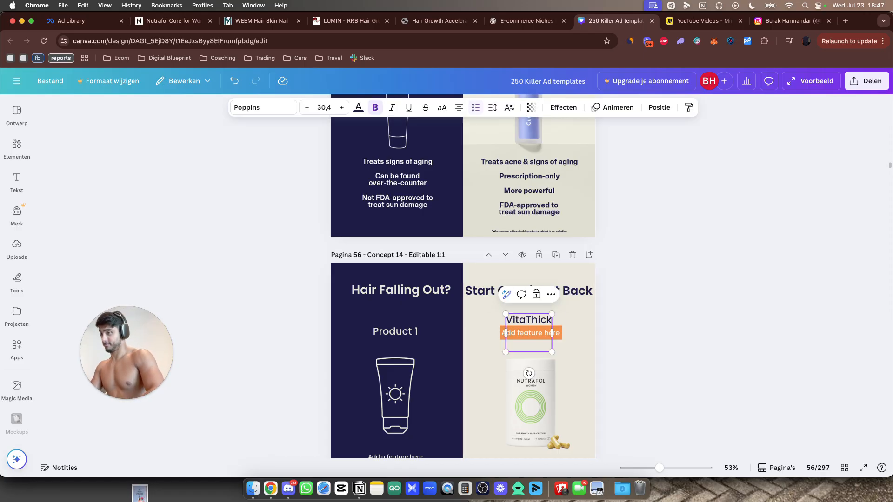
{"action": "left_click", "coordinate": [646, 248]}
{"action": "scroll", "coordinate": [654, 247], "scroll_direction": "down", "scroll_amount": 2}
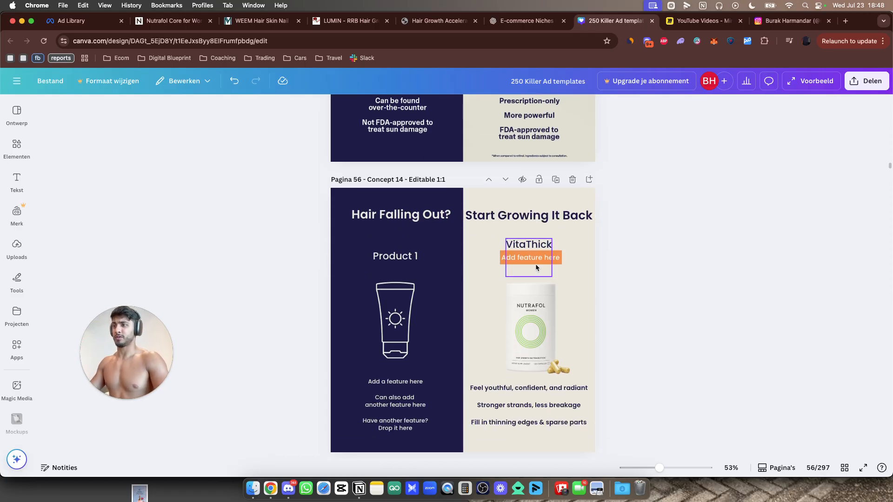
{"action": "double_click", "coordinate": [537, 246]}
{"action": "type", "text": "Nutraf"}
{"action": "key", "text": "super+z"}
{"action": "left_click", "coordinate": [600, 303]}
Examine the Nutrafol bottle image and its label on page 56 up close
{"action": "scroll", "coordinate": [595, 317], "scroll_direction": "up", "scroll_amount": 2}
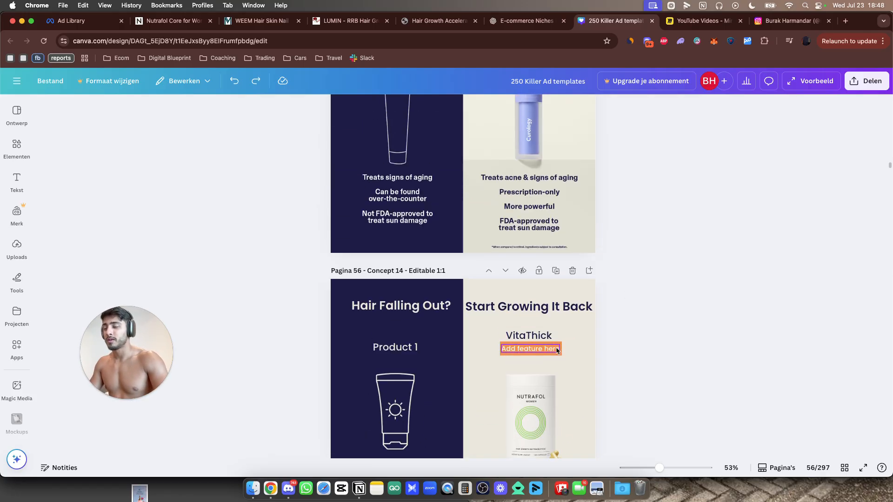
{"action": "scroll", "coordinate": [571, 344], "scroll_direction": "down", "scroll_amount": 4}
{"action": "scroll", "coordinate": [558, 304], "scroll_direction": "up", "scroll_amount": 2}
{"action": "scroll", "coordinate": [559, 304], "scroll_direction": "up", "scroll_amount": 10}
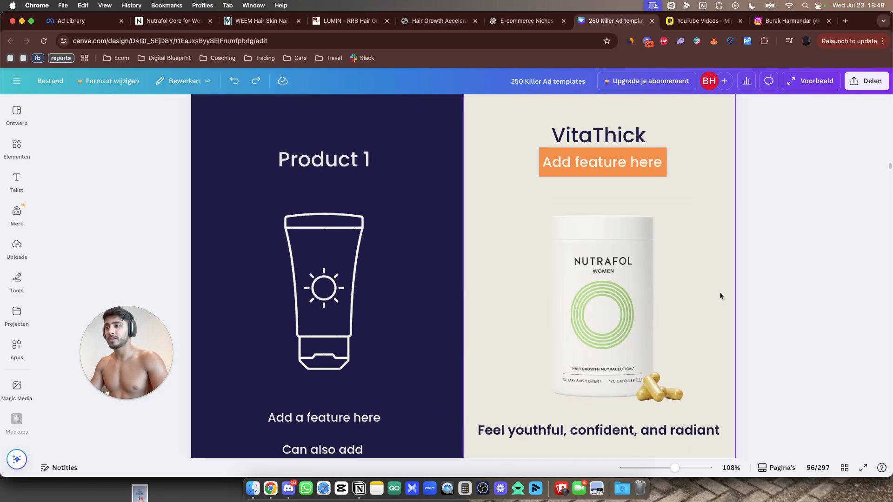
{"action": "scroll", "coordinate": [442, 418], "scroll_direction": "right", "scroll_amount": 1}
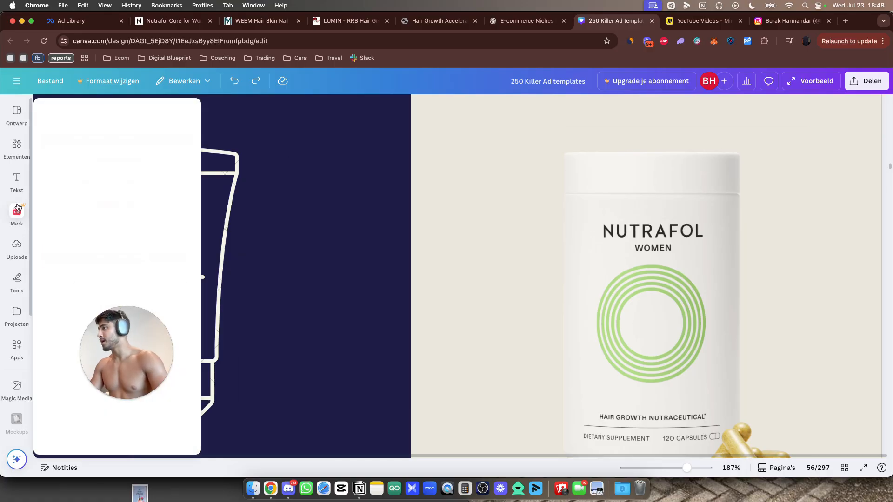
{"action": "key", "text": "super+Tab"}
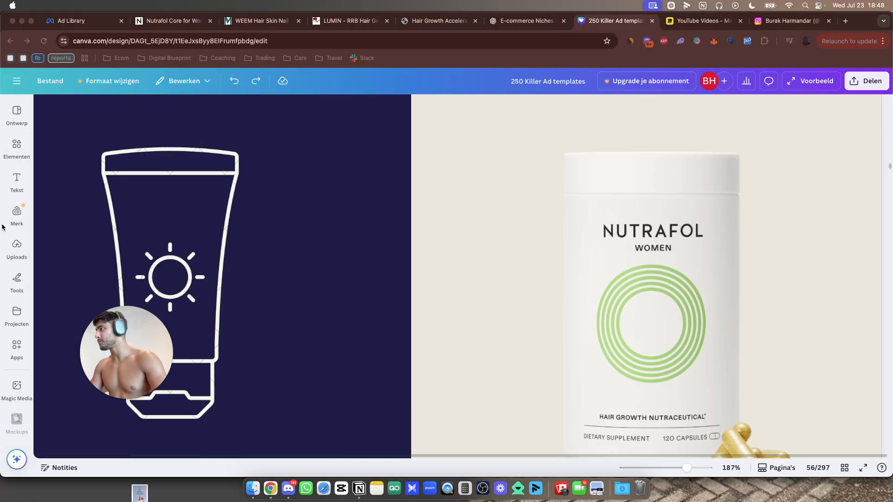
Search the elements for “square”, add a square shape and stretch it over the NUTRAFOL WOMEN text on the bottle
{"action": "left_click", "coordinate": [16, 147]}
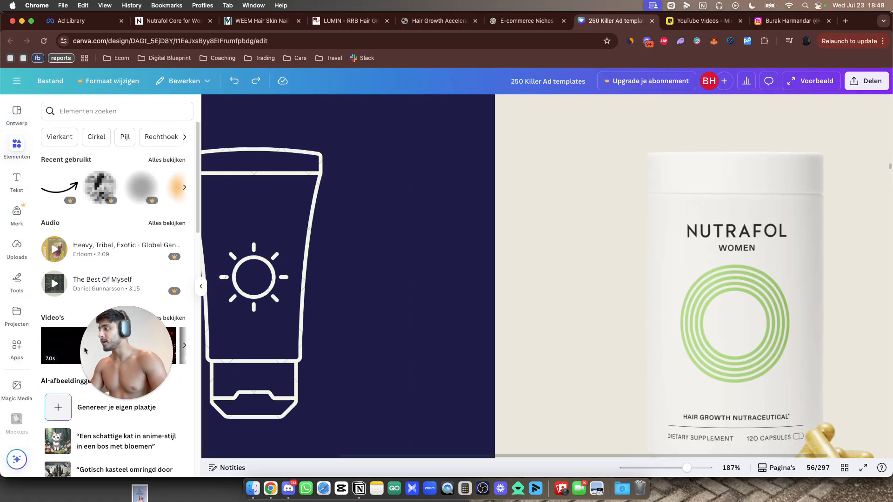
{"action": "left_click", "coordinate": [117, 118]}
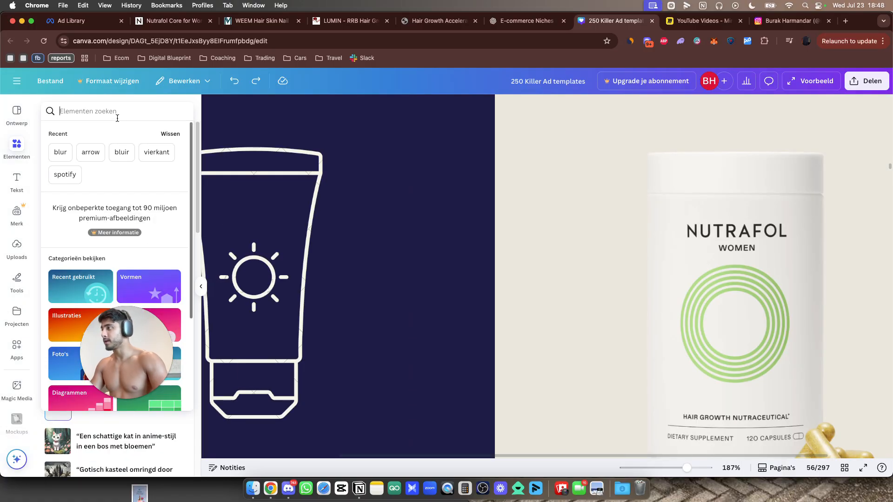
{"action": "type", "text": "square"}
{"action": "key", "text": "Return"}
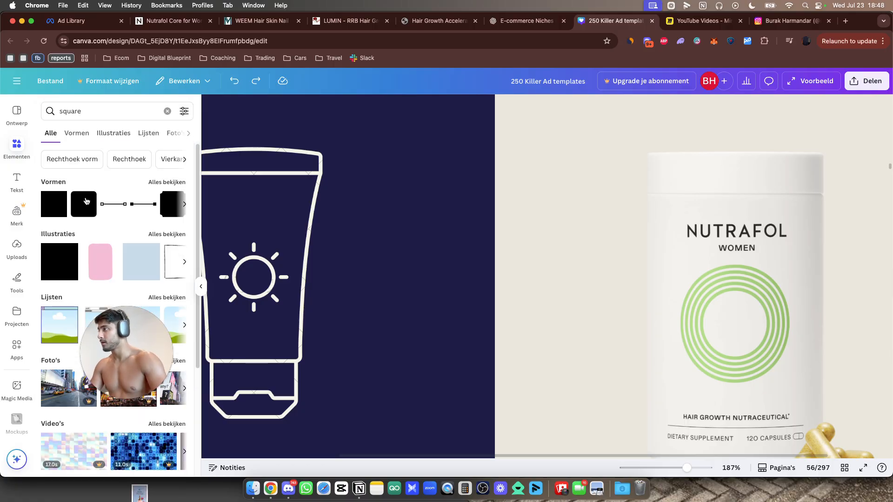
{"action": "left_click", "coordinate": [54, 211]}
{"action": "left_click_drag", "start_coordinate": [543, 219], "coordinate": [719, 289]}
{"action": "scroll", "coordinate": [632, 335], "scroll_direction": "down", "scroll_amount": 3}
{"action": "left_click_drag", "start_coordinate": [670, 401], "coordinate": [670, 169]}
{"action": "scroll", "coordinate": [574, 214], "scroll_direction": "up", "scroll_amount": 3}
{"action": "left_click_drag", "start_coordinate": [528, 226], "coordinate": [683, 224]}
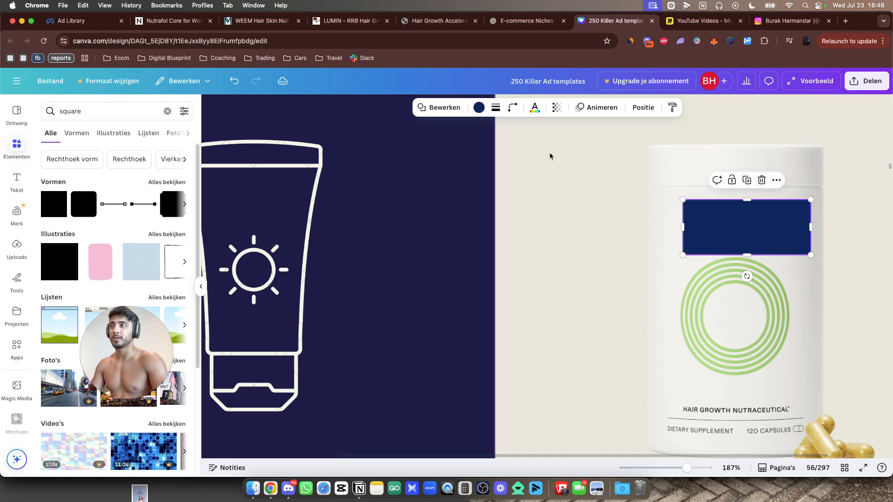
Recolor the rectangle over the label with the off-white #F4F2ED sampled from the bottle
{"action": "left_click", "coordinate": [479, 107]}
{"action": "left_click", "coordinate": [50, 176]}
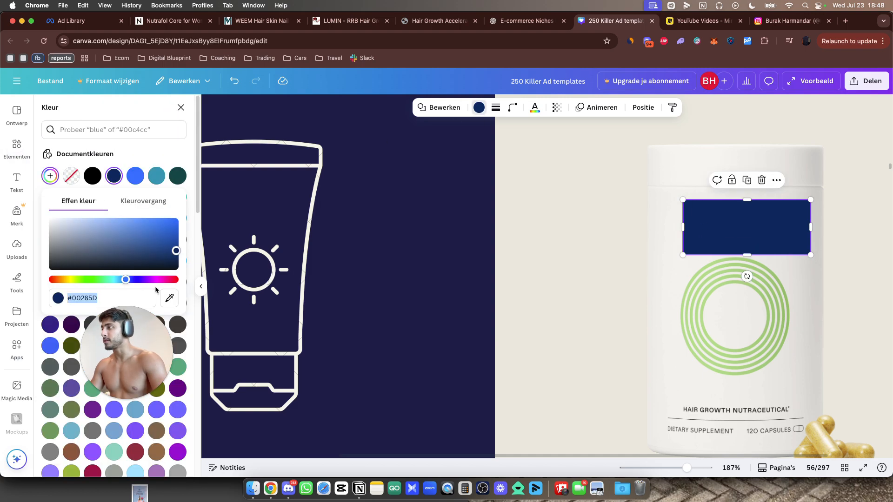
{"action": "left_click", "coordinate": [169, 298]}
{"action": "left_click", "coordinate": [677, 249]}
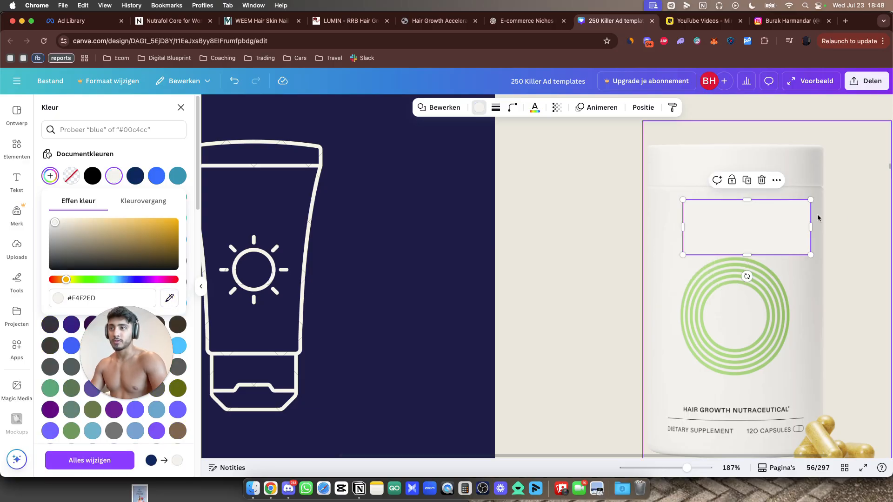
Delete the off-white rectangle covering the bottle's brand text
{"action": "left_click", "coordinate": [866, 219]}
{"action": "scroll", "coordinate": [690, 278], "scroll_direction": "right", "scroll_amount": 3}
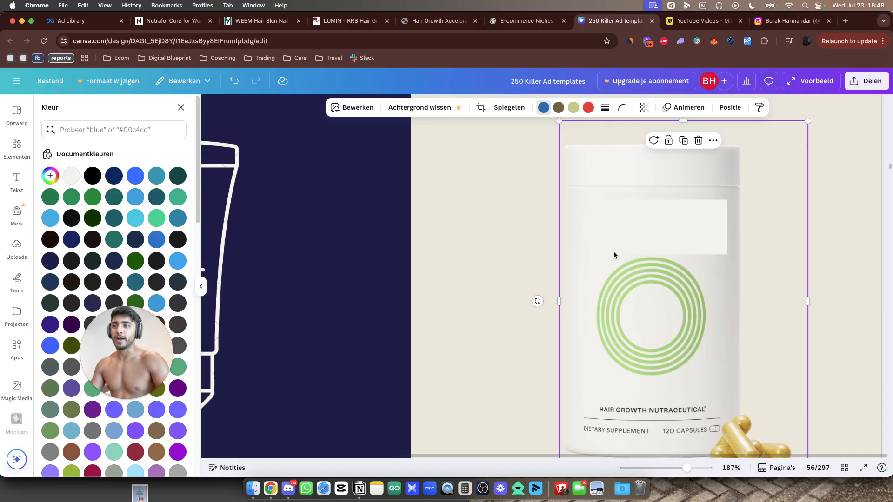
{"action": "left_click", "coordinate": [629, 230]}
{"action": "key", "text": "BackSpace"}
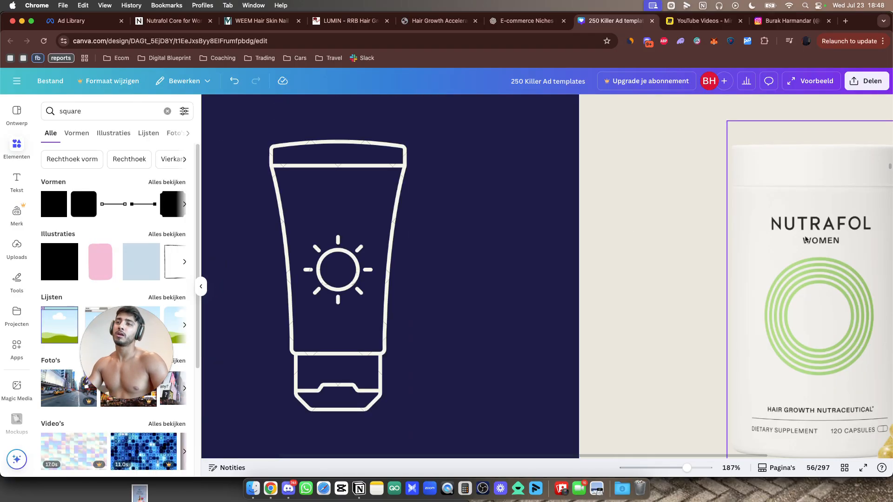
Try to use Magic Eraser on the Nutrafol bottle image
{"action": "scroll", "coordinate": [806, 239], "scroll_direction": "down", "scroll_amount": 10}
{"action": "scroll", "coordinate": [664, 230], "scroll_direction": "up", "scroll_amount": 1}
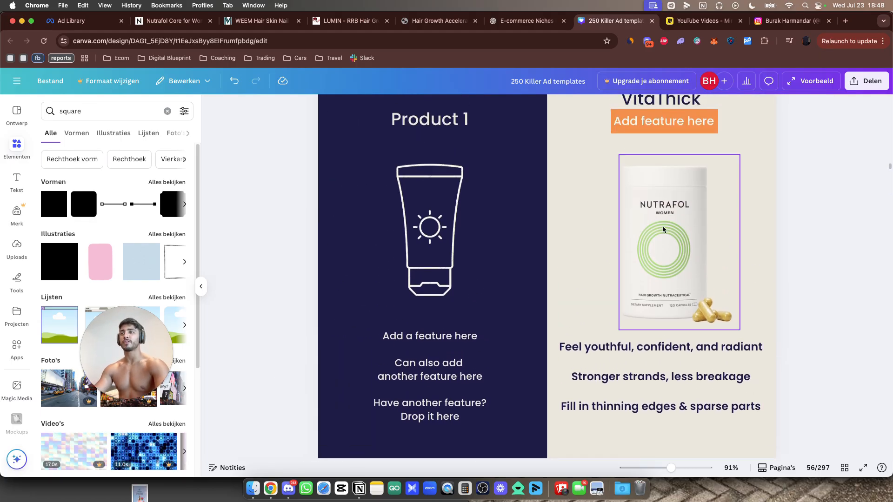
{"action": "left_click", "coordinate": [664, 231]}
{"action": "left_click", "coordinate": [352, 108]}
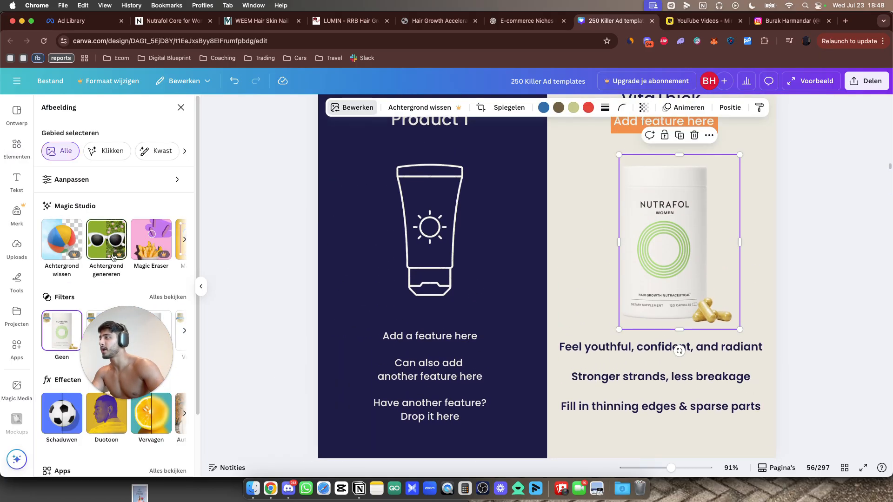
{"action": "left_click", "coordinate": [152, 239]}
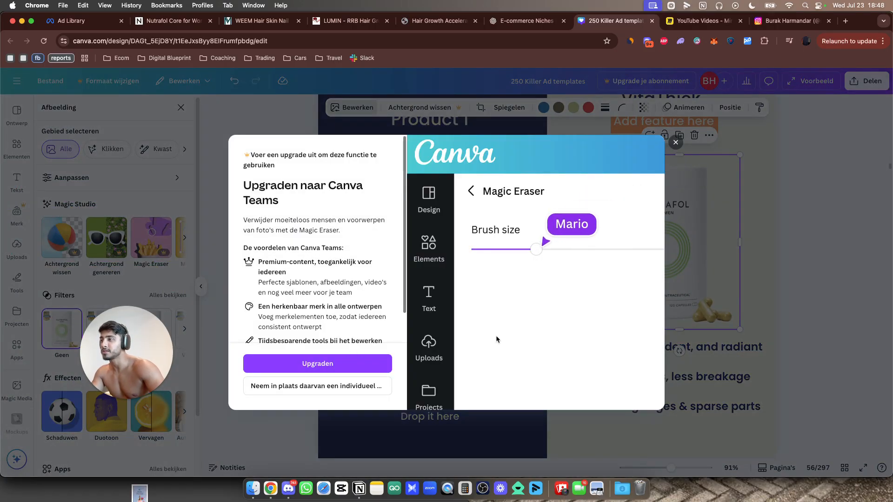
{"action": "key", "text": "Escape"}
{"action": "key", "text": "Escape"}
{"action": "scroll", "coordinate": [690, 227], "scroll_direction": "up", "scroll_amount": 2}
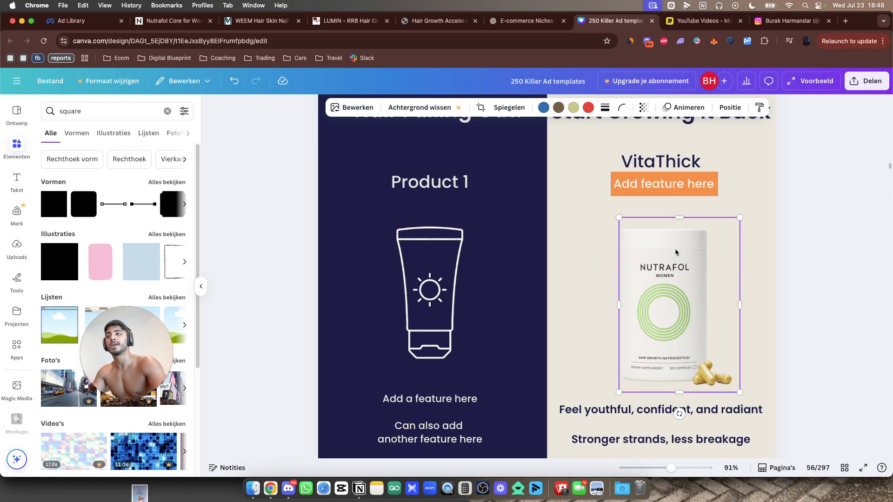
Check the ingredient USP in ChatGPT, then replace “Add feature here” on page 56 in Canva with “with Biotin and Zinc”
{"action": "left_click", "coordinate": [535, 19]}
{"action": "scroll", "coordinate": [570, 338], "scroll_direction": "down", "scroll_amount": 5}
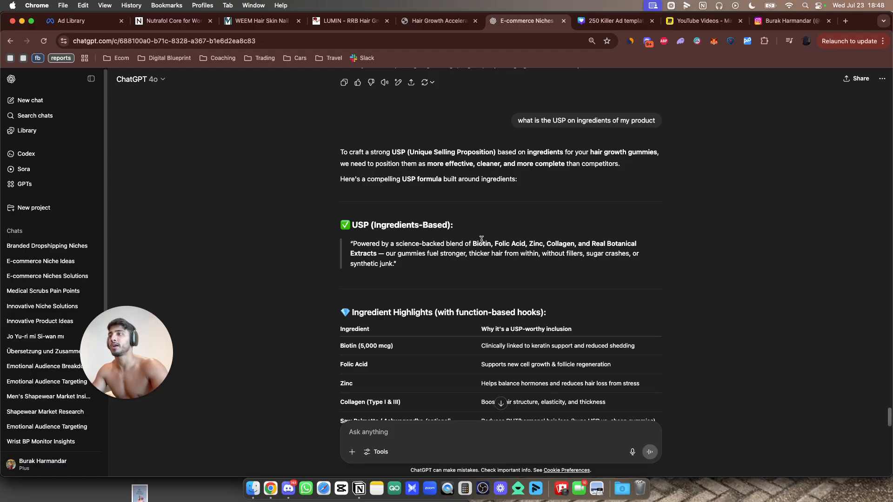
{"action": "key", "text": "ctrl+Tab"}
{"action": "scroll", "coordinate": [656, 242], "scroll_direction": "up", "scroll_amount": 10}
{"action": "scroll", "coordinate": [656, 242], "scroll_direction": "down", "scroll_amount": 5}
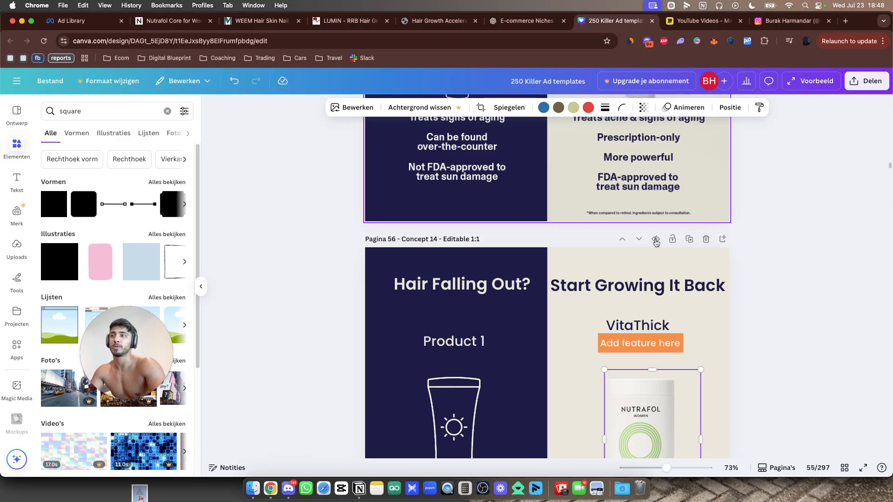
{"action": "double_click", "coordinate": [618, 322]}
{"action": "type", "text": "W"}
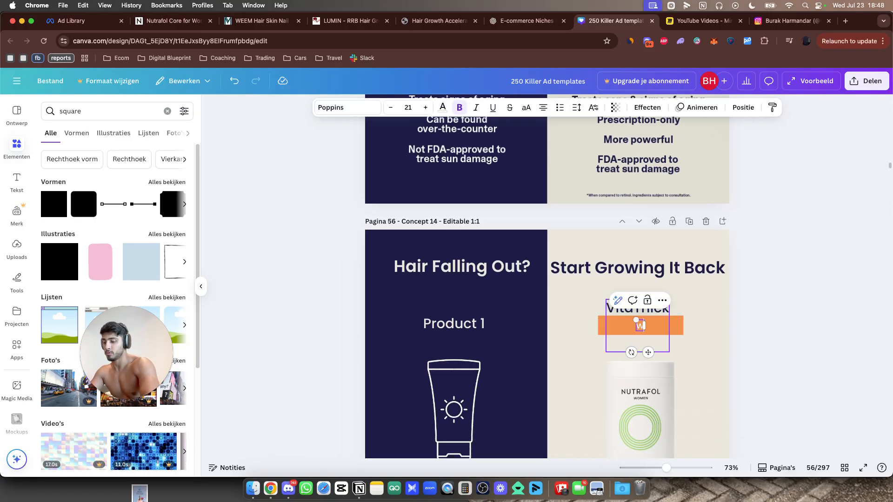
{"action": "type", "text": "ith Biotin and Zinc"}
{"action": "left_click", "coordinate": [676, 312]}
Widen the orange box on both sides so it fully frames the “with Biotin and Zinc” text
{"action": "scroll", "coordinate": [634, 336], "scroll_direction": "up", "scroll_amount": 5}
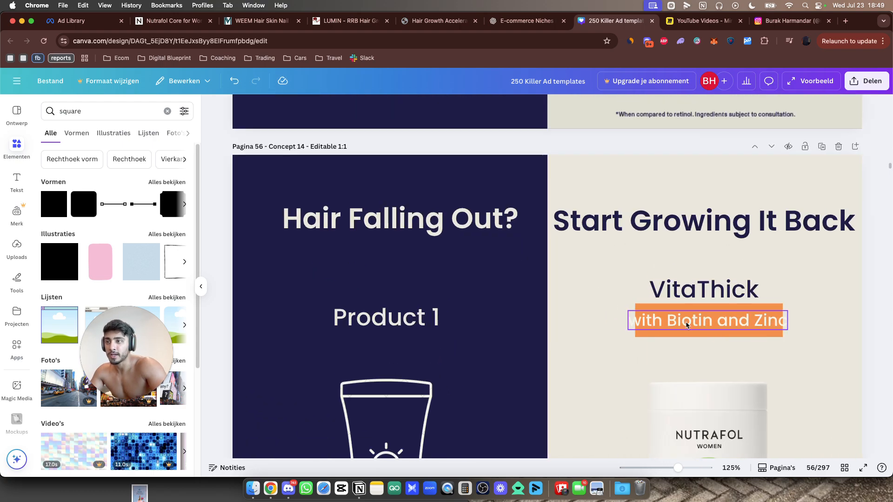
{"action": "left_click", "coordinate": [635, 321]}
{"action": "left_click_drag", "start_coordinate": [628, 322], "coordinate": [628, 322]}
{"action": "left_click_drag", "start_coordinate": [784, 321], "coordinate": [791, 320]}
{"action": "left_click", "coordinate": [834, 319]}
{"action": "scroll", "coordinate": [547, 316], "scroll_direction": "down", "scroll_amount": 3}
{"action": "left_click", "coordinate": [615, 321]}
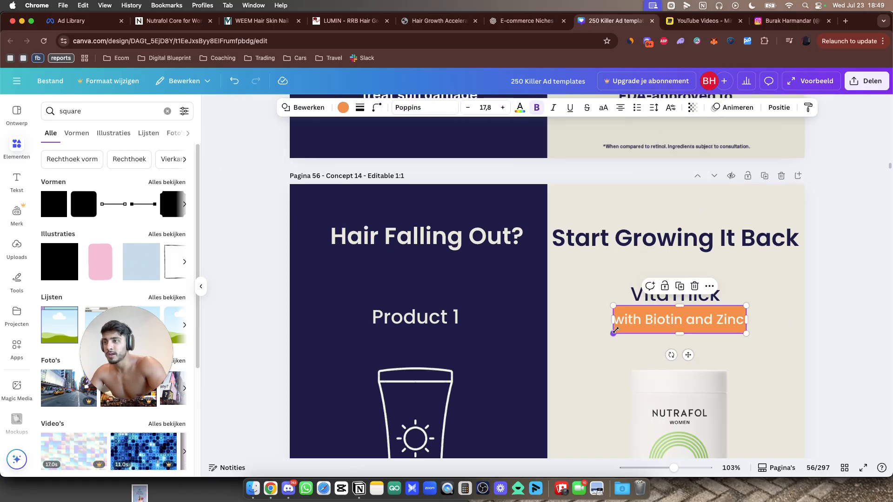
{"action": "left_click_drag", "start_coordinate": [610, 324], "coordinate": [609, 320]}
{"action": "left_click", "coordinate": [820, 286]}
{"action": "scroll", "coordinate": [823, 288], "scroll_direction": "down", "scroll_amount": 4}
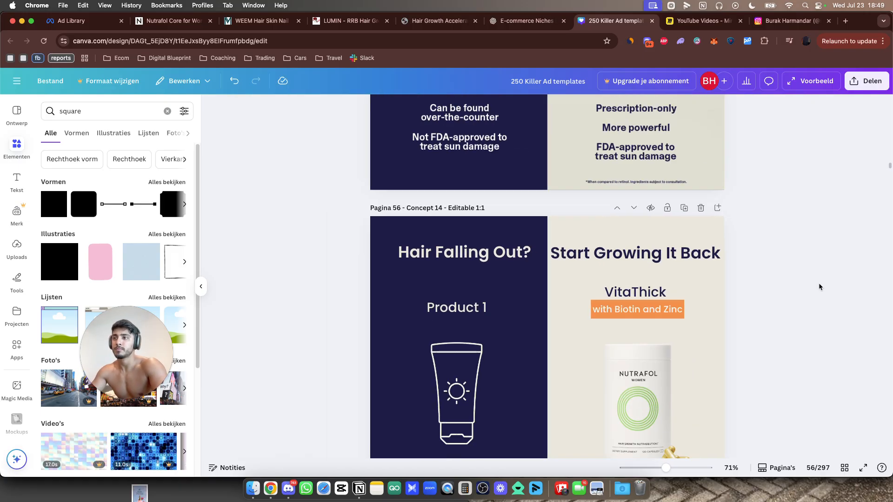
Switch to ChatGPT and ask what biggest other solution people use that hasn't worked for them
{"action": "scroll", "coordinate": [698, 296], "scroll_direction": "down", "scroll_amount": 2}
{"action": "double_click", "coordinate": [481, 222]}
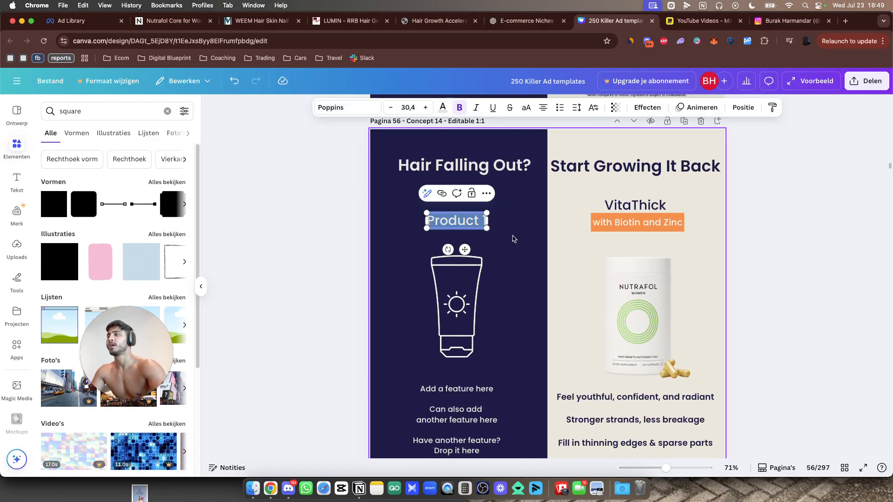
{"action": "key", "text": "ctrl+shift+Tab"}
{"action": "type", "text": "what"}
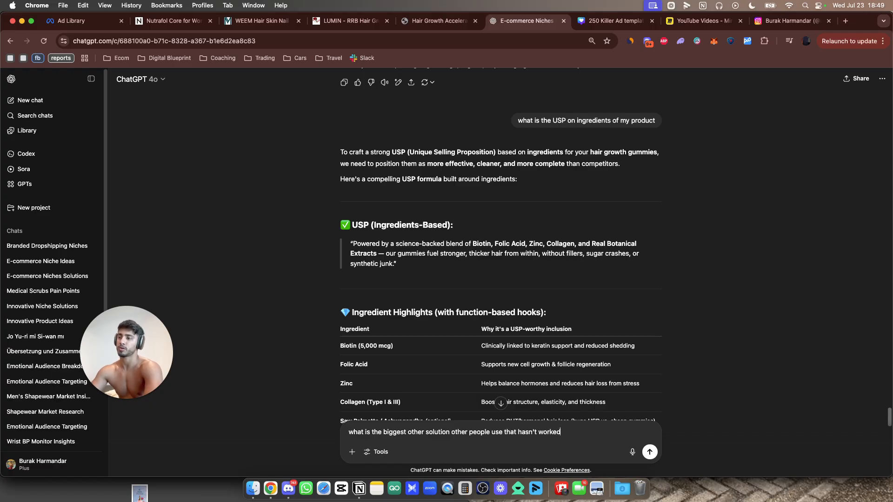
{"action": "key", "text": "Return"}
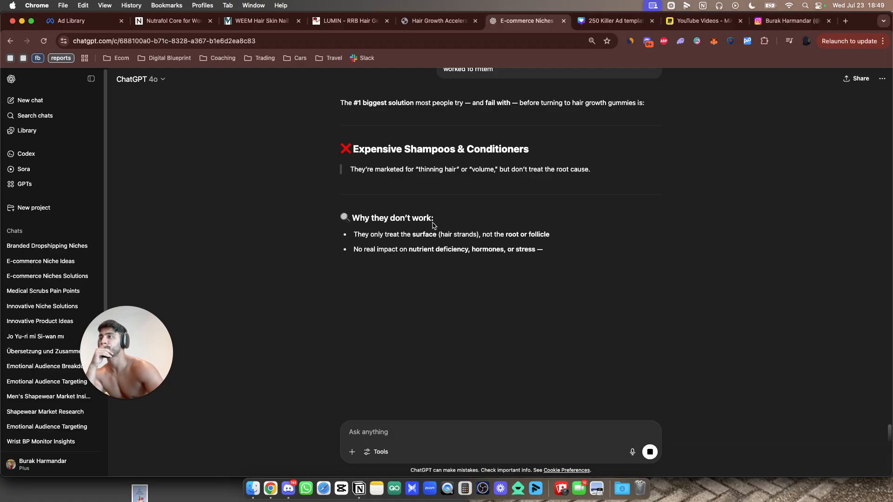
Copy “Expensive Shampoos” from ChatGPT's answer and paste it over “Product 1” on page 56 in Canva
{"action": "left_click_drag", "start_coordinate": [353, 149], "coordinate": [452, 151]}
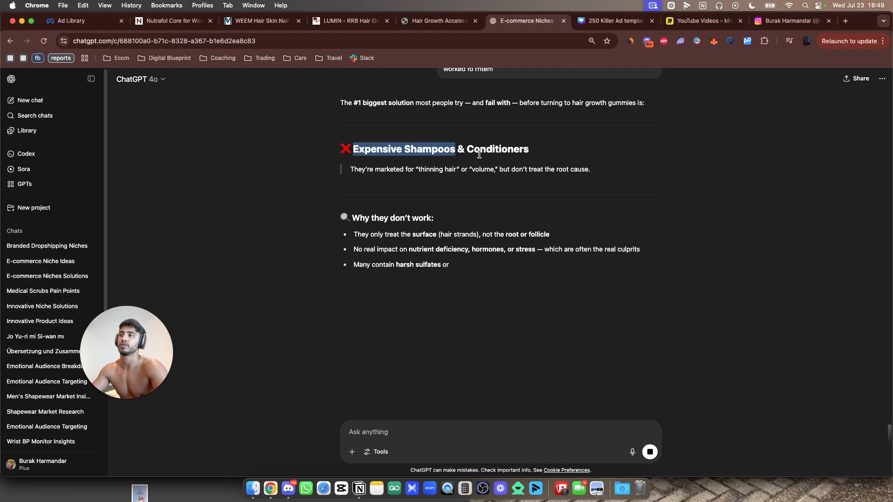
{"action": "key", "text": "ctrl+Tab"}
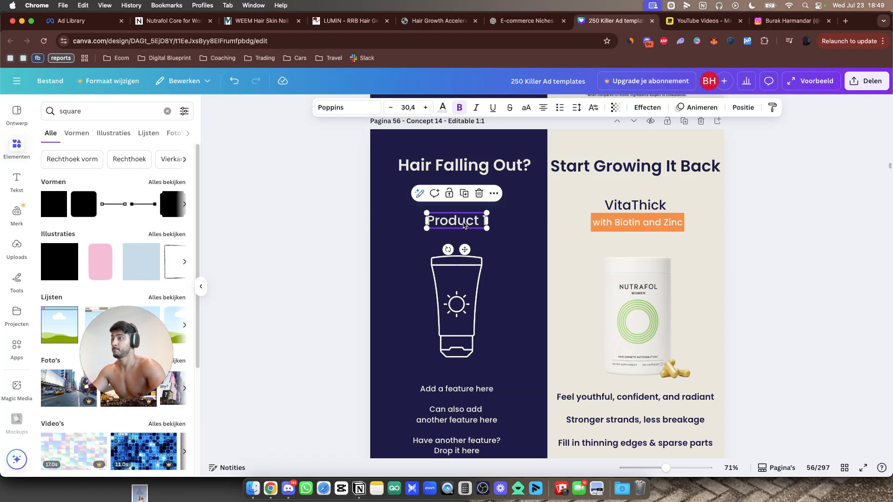
{"action": "left_click", "coordinate": [458, 240]}
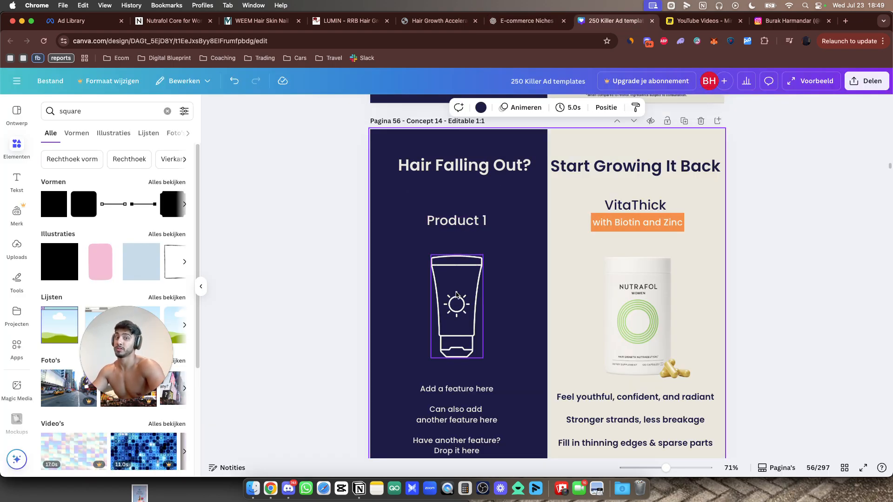
{"action": "double_click", "coordinate": [460, 220]}
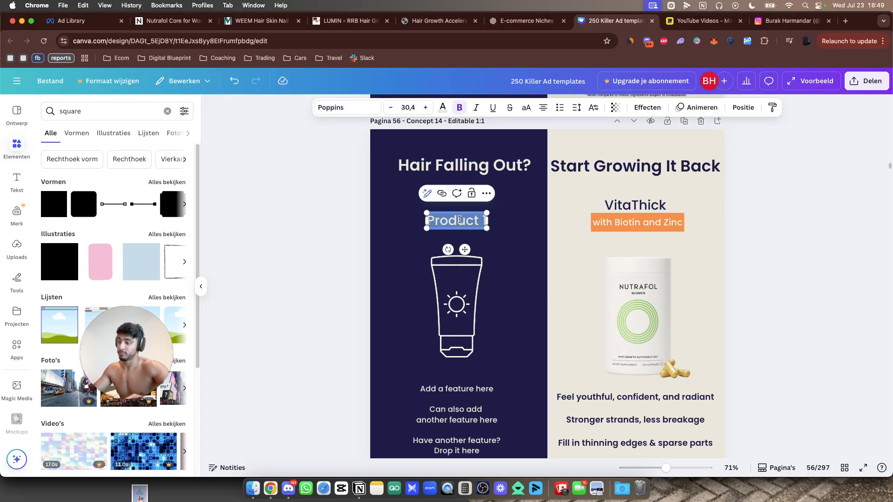
{"action": "type", "text": "Expensive Shampoos"}
{"action": "left_click", "coordinate": [509, 222]}
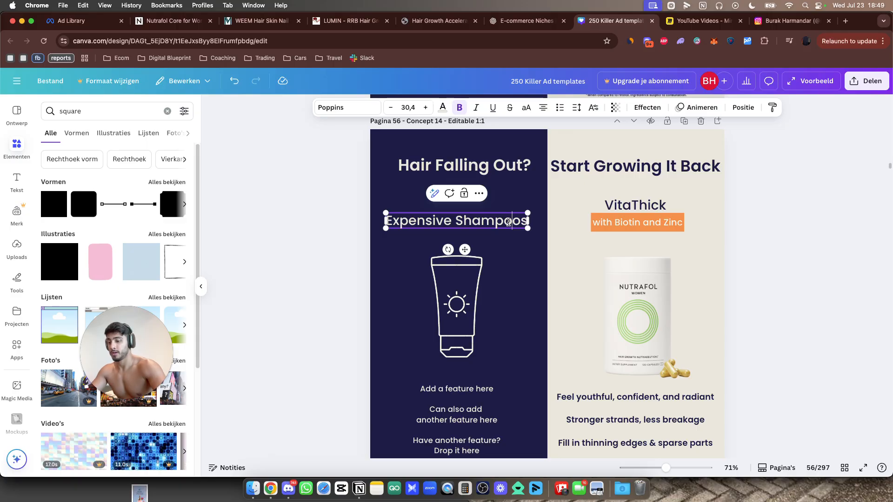
{"action": "left_click", "coordinate": [305, 240]}
Find the list of opposite benefits in ChatGPT and copy “Dull, frizzy hair that never looks healthy or full”
{"action": "scroll", "coordinate": [759, 300], "scroll_direction": "down", "scroll_amount": 2}
{"action": "scroll", "coordinate": [759, 300], "scroll_direction": "up", "scroll_amount": 6}
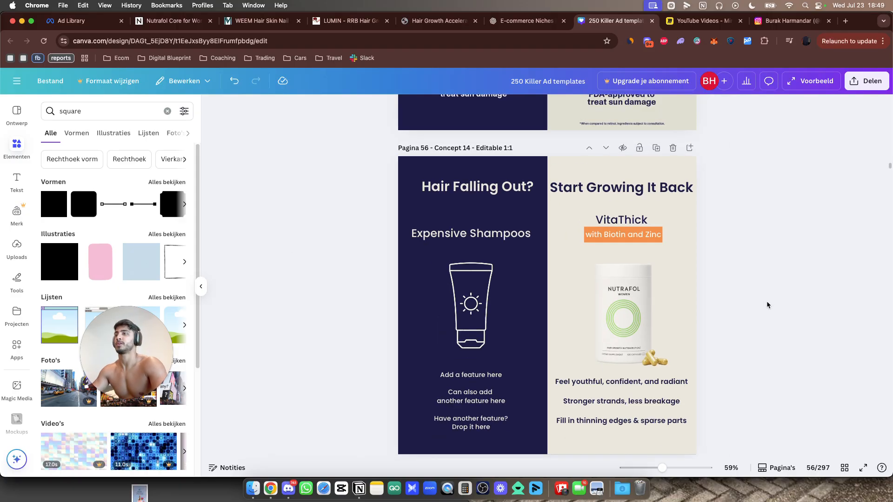
{"action": "scroll", "coordinate": [807, 306], "scroll_direction": "down", "scroll_amount": 5}
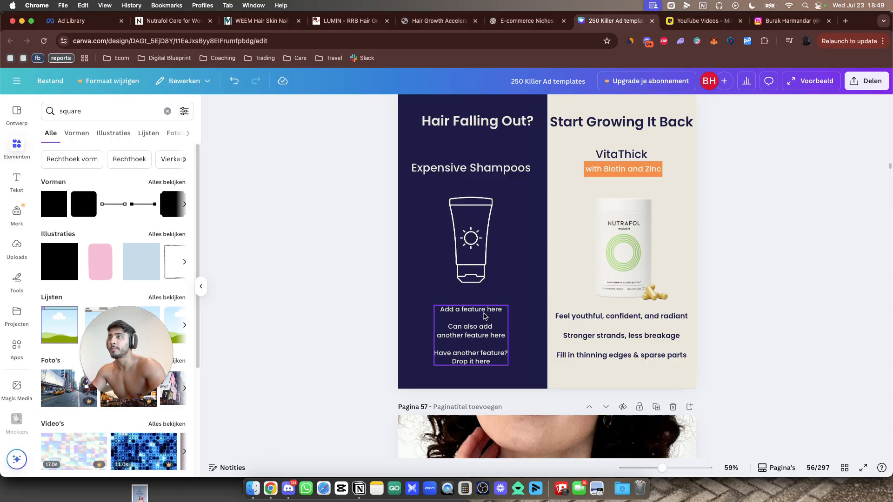
{"action": "key", "text": "ctrl+shift+Tab"}
{"action": "scroll", "coordinate": [496, 299], "scroll_direction": "up", "scroll_amount": 5}
{"action": "scroll", "coordinate": [496, 299], "scroll_direction": "up", "scroll_amount": 10}
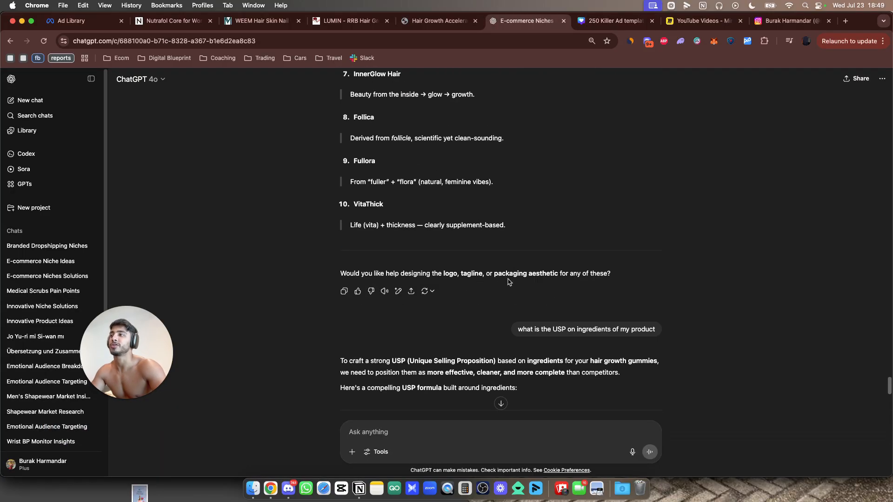
{"action": "scroll", "coordinate": [483, 252], "scroll_direction": "up", "scroll_amount": 10}
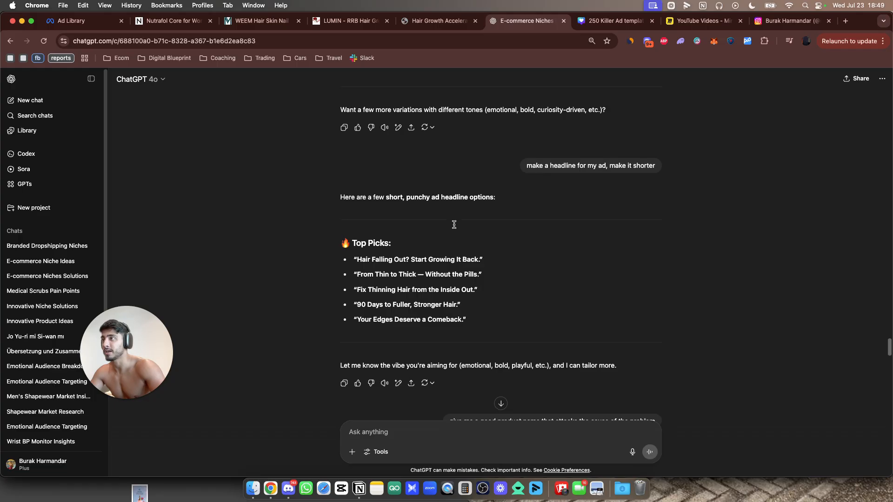
{"action": "scroll", "coordinate": [481, 216], "scroll_direction": "up", "scroll_amount": 1}
{"action": "left_click_drag", "start_coordinate": [360, 189], "coordinate": [516, 187]}
{"action": "key", "text": "super+c"}
{"action": "key", "text": "ctrl+Tab"}
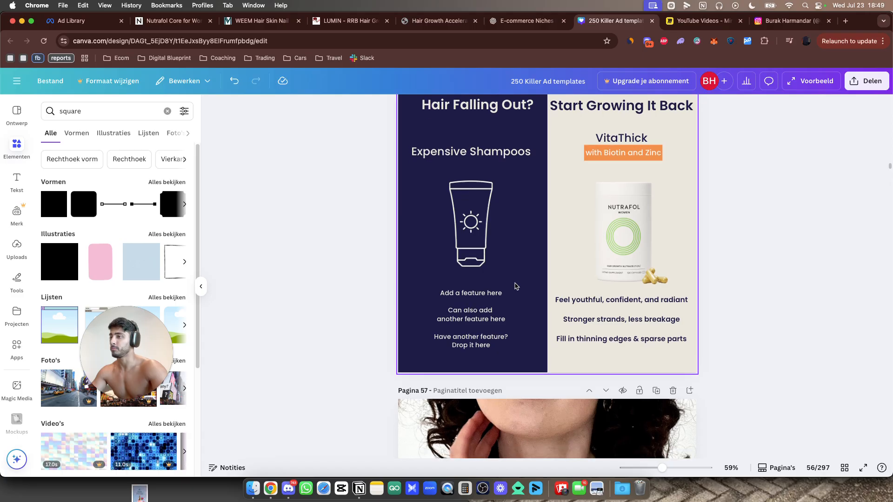
Replace the placeholder feature lines under the tube on page 56 with the copied “Dull, frizzy hair” line
{"action": "triple_click", "coordinate": [483, 339]}
{"action": "double_click", "coordinate": [482, 339]}
{"action": "left_click", "coordinate": [496, 345]}
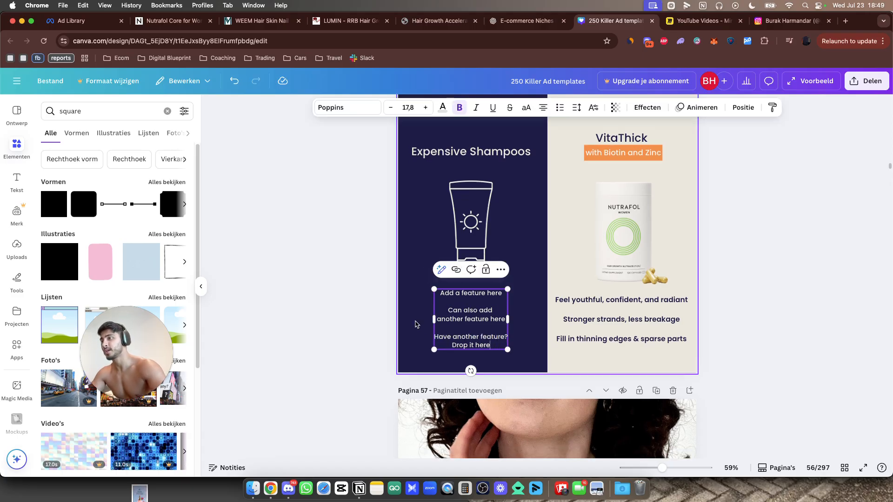
{"action": "triple_click", "coordinate": [438, 333]}
{"action": "key", "text": "super+v"}
{"action": "key", "text": "Return"}
{"action": "left_click_drag", "start_coordinate": [480, 345], "coordinate": [434, 336]}
{"action": "key", "text": "BackSpace"}
{"action": "left_click_drag", "start_coordinate": [506, 320], "coordinate": [419, 288]}
{"action": "key", "text": "BackSpace"}
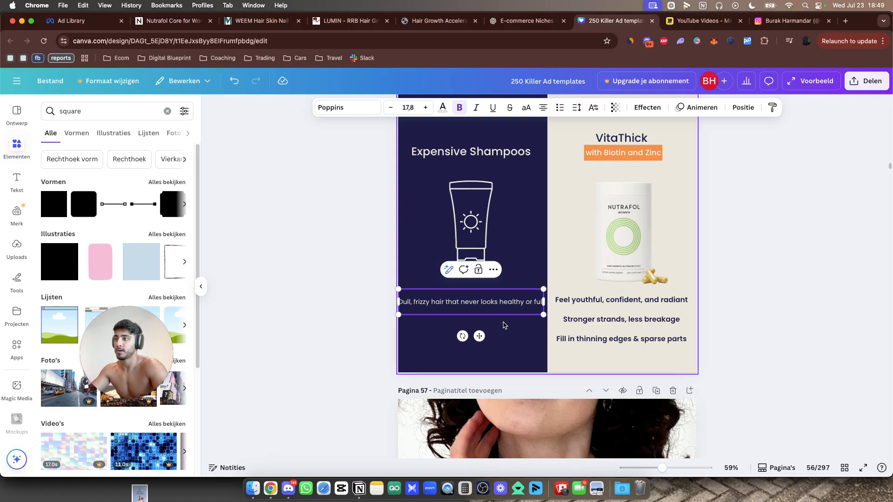
Copy “Weak, brittle strands that snap with every brush” from ChatGPT and paste it above the “Dull, frizzy hair” line in Canva
{"action": "key", "text": "ctrl+shift+Tab"}
{"action": "scroll", "coordinate": [511, 239], "scroll_direction": "up", "scroll_amount": 3}
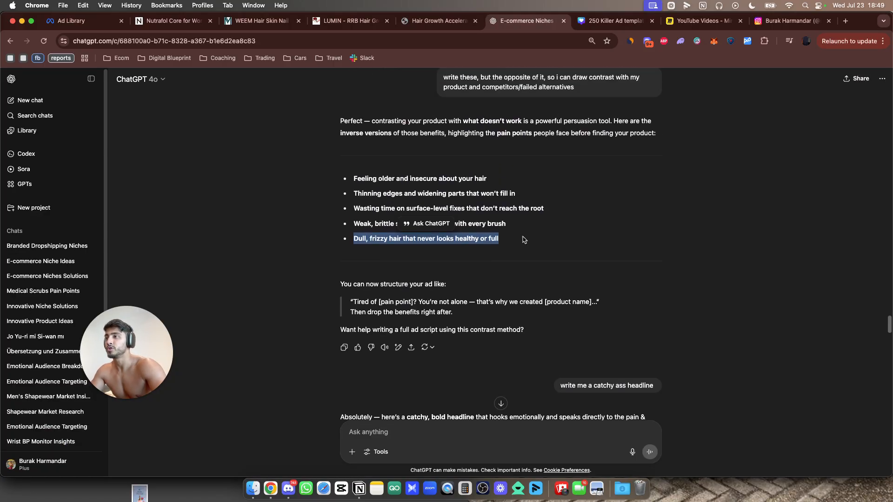
{"action": "triple_click", "coordinate": [539, 241]}
{"action": "key", "text": "super+c"}
{"action": "key", "text": "ctrl+Tab"}
{"action": "double_click", "coordinate": [522, 302]}
{"action": "left_click", "coordinate": [501, 303]}
{"action": "key", "text": "super+v"}
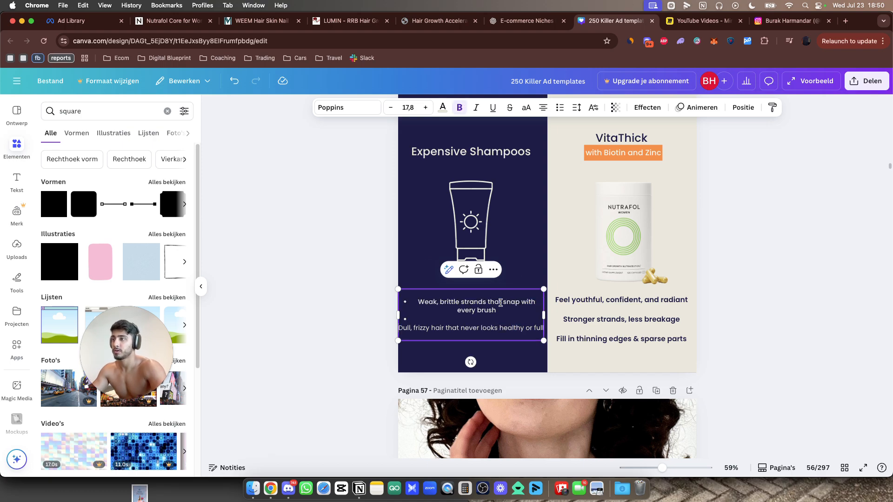
Remove the bullet formatting from the “Weak, brittle strands” line on page 56 and start an empty line below the “Dull, frizzy hair” line
{"action": "key", "text": "BackSpace"}
{"action": "key", "text": "Return"}
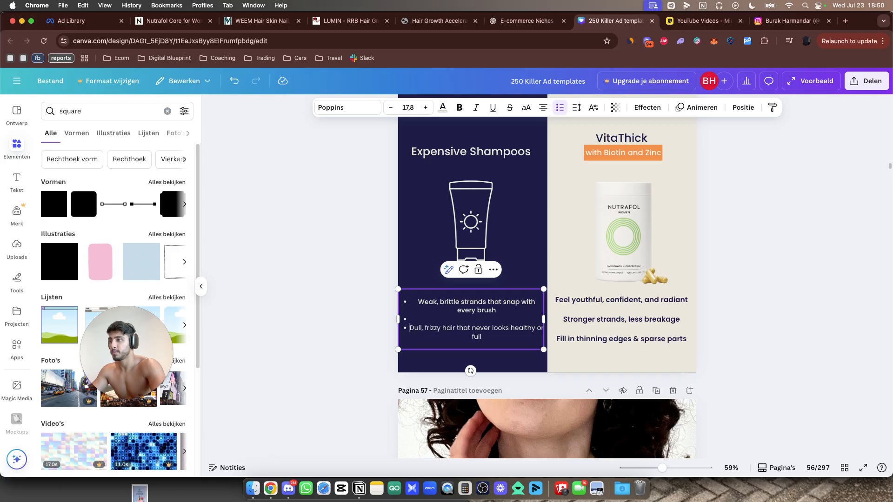
{"action": "key", "text": "BackSpace"}
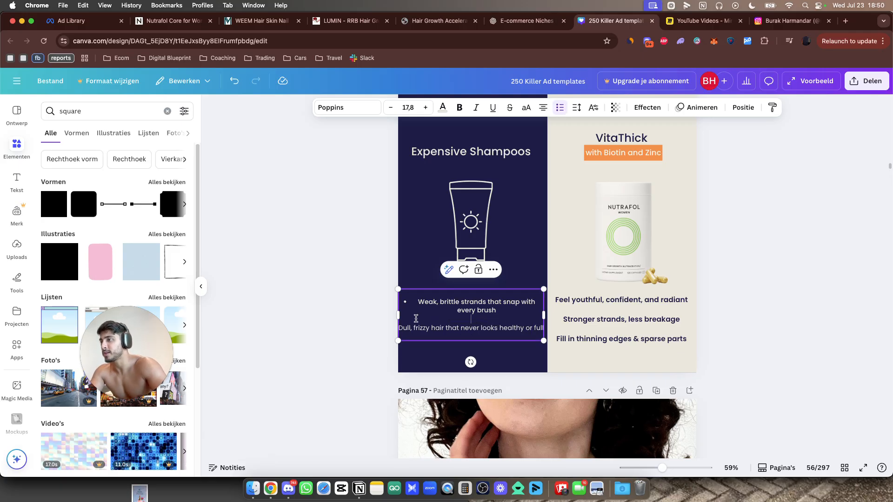
{"action": "key", "text": "BackSpace"}
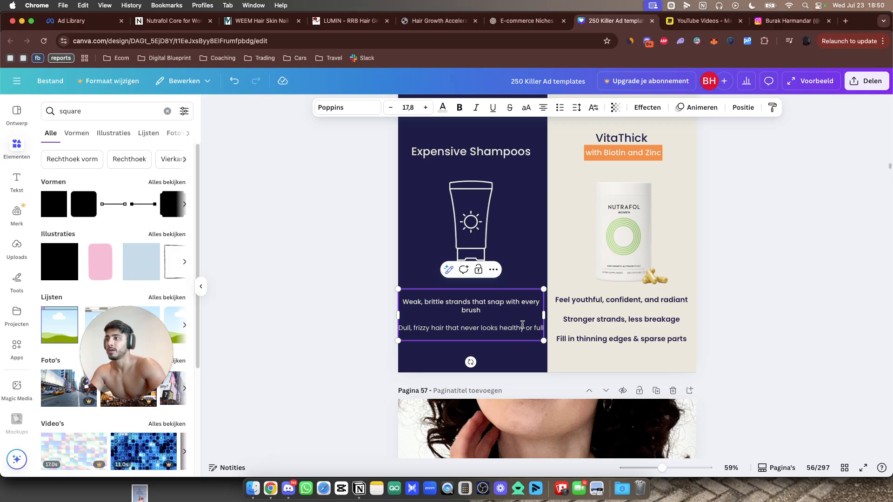
{"action": "key", "text": "super+a"}
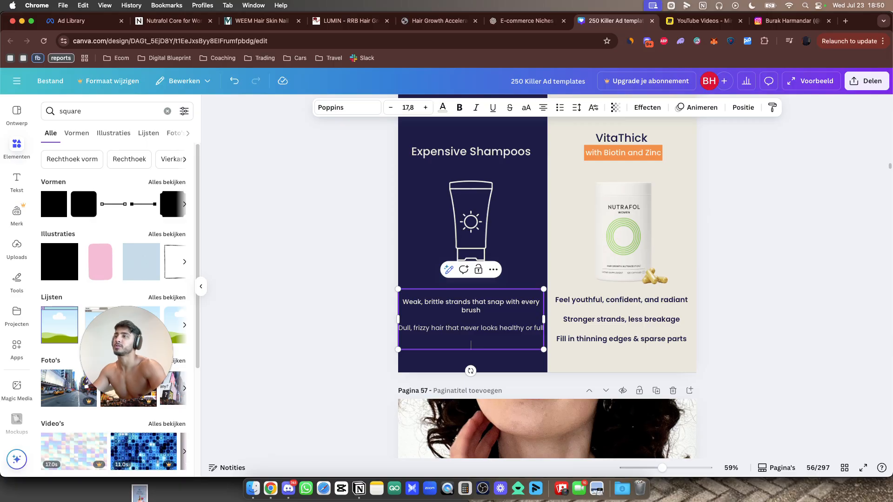
Copy “Thinning edges and widening parts” from ChatGPT, paste it as the third drawback line in Canva, and complete it with “that won’t fill in”
{"action": "key", "text": "super+alt+Left"}
{"action": "scroll", "coordinate": [525, 265], "scroll_direction": "up", "scroll_amount": 1}
{"action": "left_click", "coordinate": [476, 217]}
{"action": "left_click_drag", "start_coordinate": [424, 218], "coordinate": [349, 220]}
{"action": "key", "text": "super+c"}
{"action": "key", "text": "super+alt+Right"}
{"action": "left_click", "coordinate": [485, 344]}
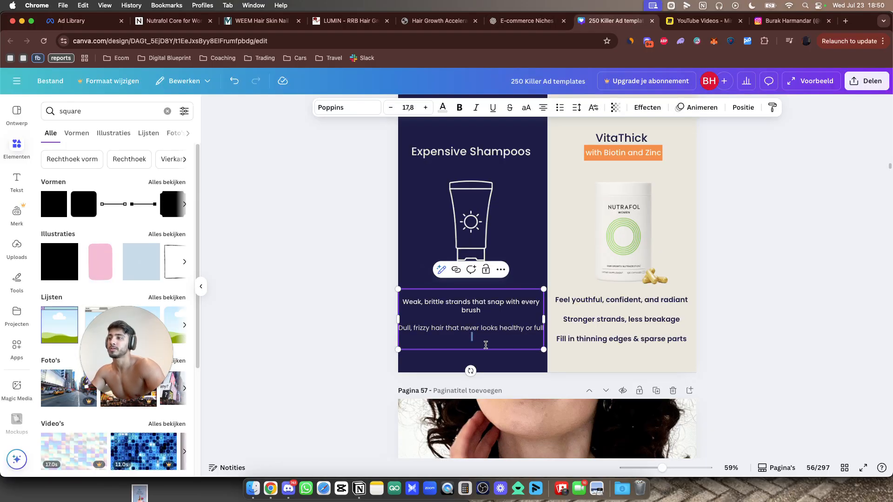
{"action": "key", "text": "super+v"}
{"action": "type", "text": "that won'"}
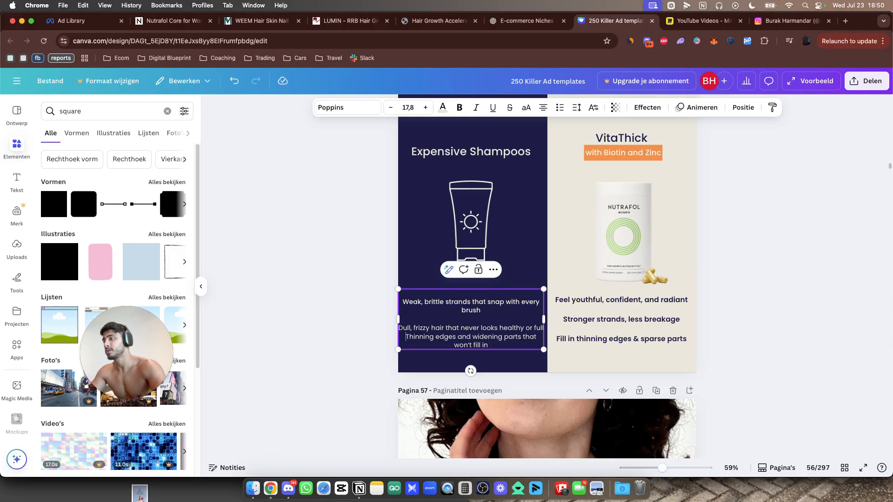
Copy the three drawback lines into ChatGPT and send them with the request “rewrite these, make them smaller”
{"action": "key", "text": "super+a"}
{"action": "key", "text": "super+c"}
{"action": "key", "text": "super+alt+Left"}
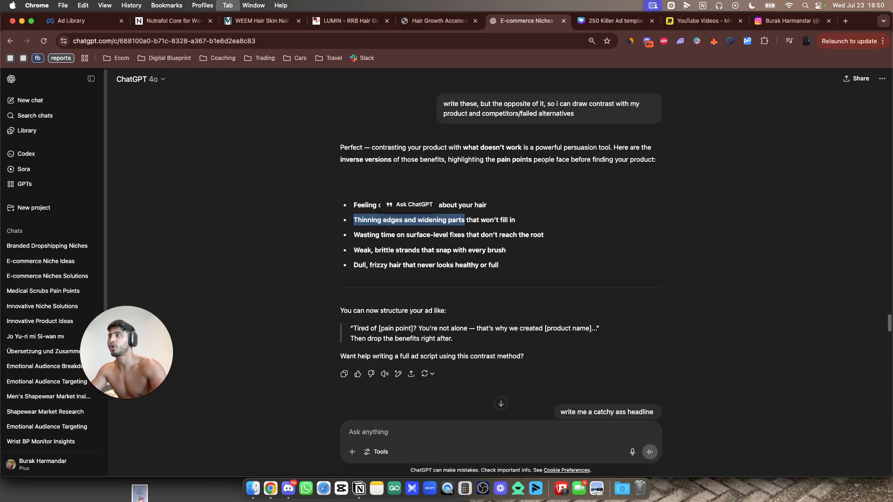
{"action": "left_click", "coordinate": [460, 440]}
{"action": "key", "text": "super+v"}
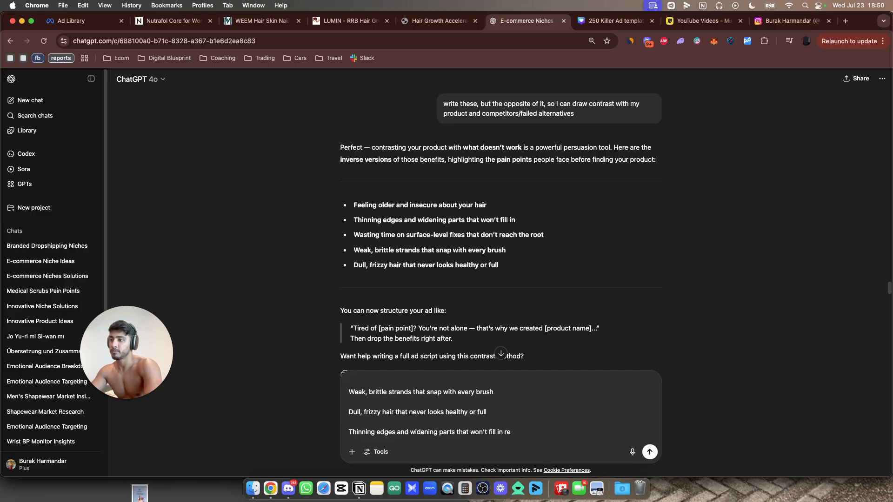
{"action": "key", "text": "BackSpace"}
{"action": "key", "text": "BackSpace"}
{"action": "key", "text": "shift+Return"}
{"action": "type", "text": "rewrite these, make t"}
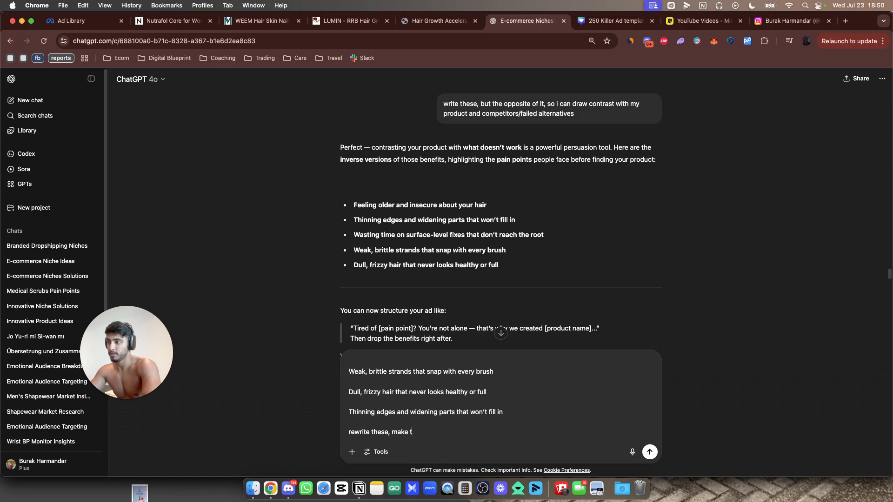
{"action": "type", "text": "hem smaller"}
{"action": "key", "text": "Return"}
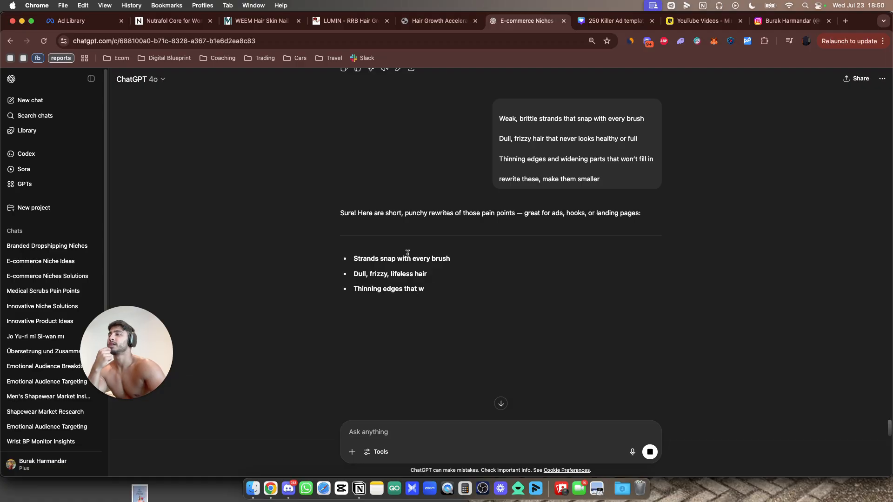
Copy “Dull, frizzy, lifeless hair” from ChatGPT's rewrites and paste it over the second drawback line in Canva
{"action": "left_click_drag", "start_coordinate": [354, 259], "coordinate": [452, 255]}
{"action": "left_click", "coordinate": [576, 269]}
{"action": "triple_click", "coordinate": [409, 276]}
{"action": "key", "text": "super+c"}
{"action": "key", "text": "ctrl+shift+Tab"}
{"action": "key", "text": "ctrl+Tab"}
{"action": "key", "text": "ctrl+Tab"}
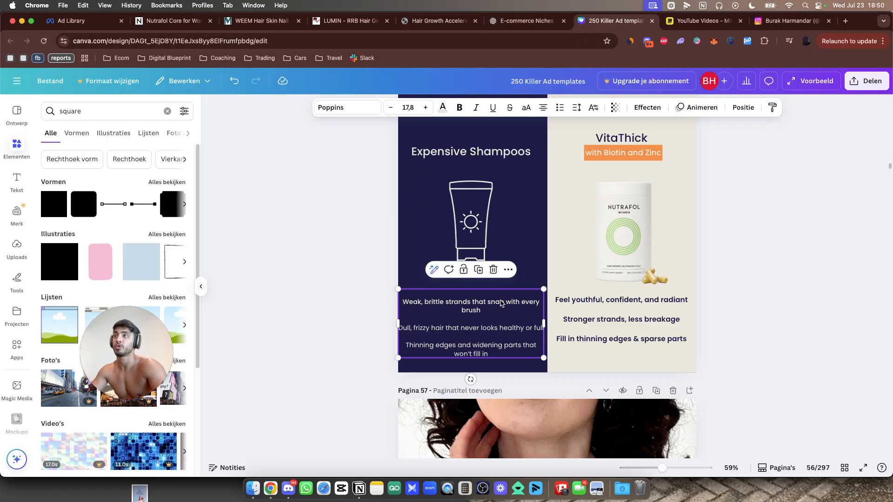
{"action": "triple_click", "coordinate": [449, 331]}
{"action": "key", "text": "super+v"}
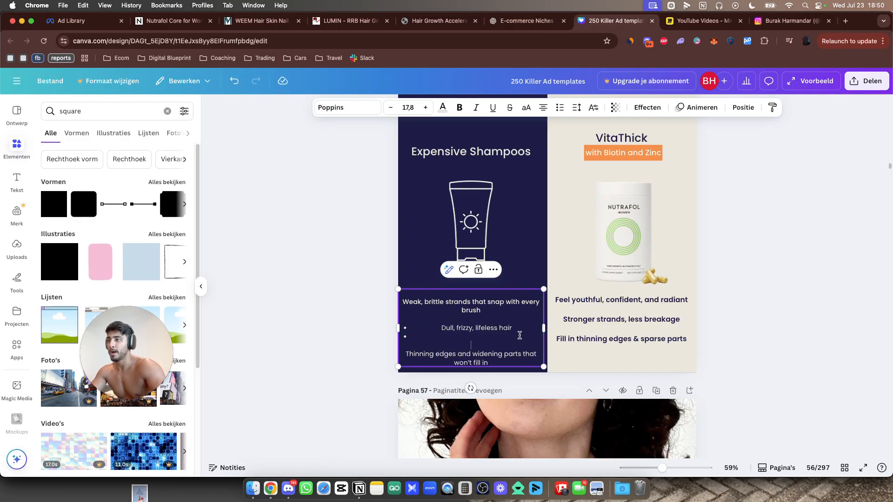
Copy “Thinning edges that won’t fill in” from ChatGPT and paste it over the third drawback line in Canva
{"action": "key", "text": "ctrl+shift+Tab"}
{"action": "left_click", "coordinate": [409, 296]}
{"action": "triple_click", "coordinate": [411, 290]}
{"action": "key", "text": "super+c"}
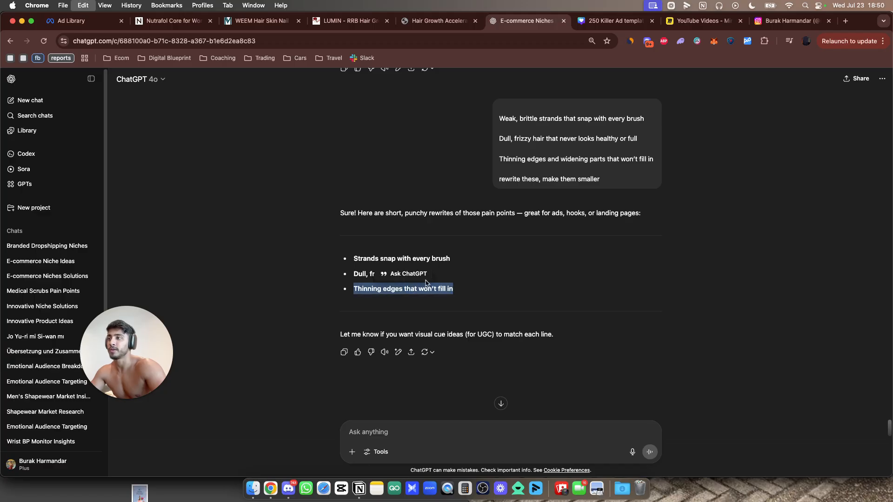
{"action": "key", "text": "ctrl+Tab"}
{"action": "triple_click", "coordinate": [469, 355]}
{"action": "key", "text": "super+v"}
Ask ChatGPT to “rewrite again”, then return to the Canva design
{"action": "key", "text": "ctrl+shift+Tab"}
{"action": "type", "text": "re"}
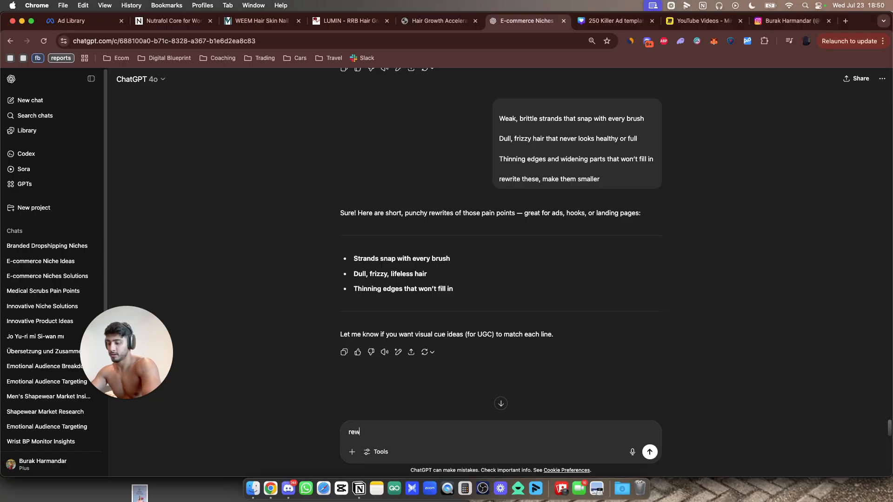
{"action": "key", "text": "Return"}
{"action": "key", "text": "ctrl+Tab"}
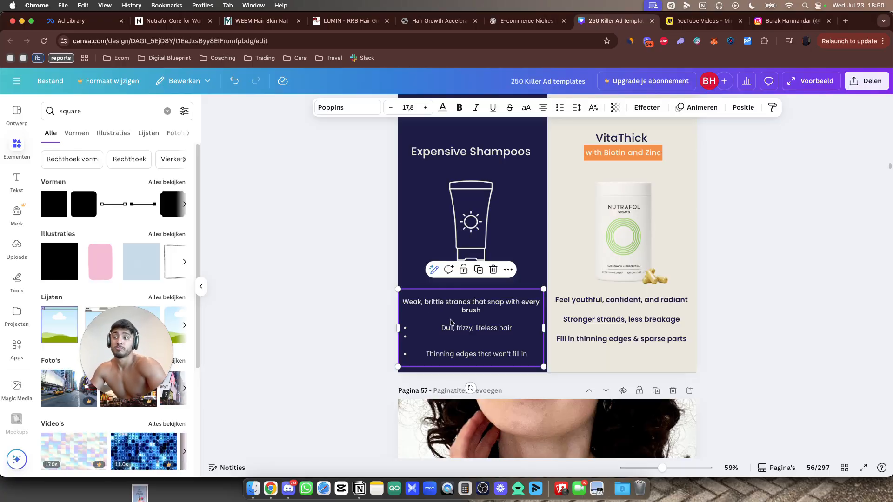
Remove the bullets from the “Dull, frizzy, lifeless hair” and “Thinning edges” lines under the tube
{"action": "left_click", "coordinate": [446, 359]}
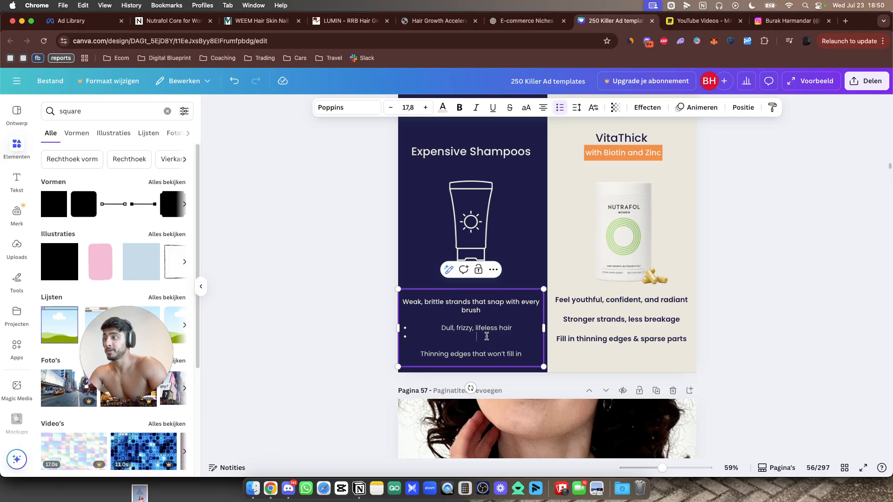
{"action": "key", "text": "BackSpace"}
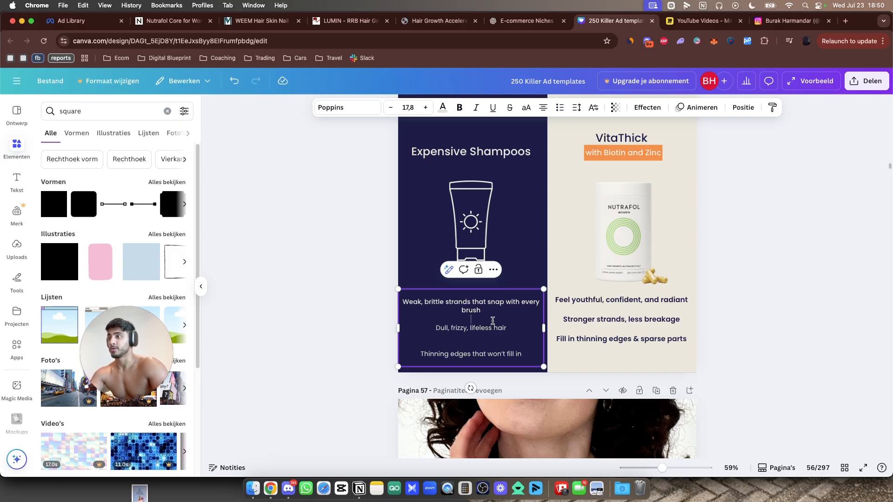
Try to replace the “Weak, brittle strands” line in Canva with ChatGPT's “Breaks every time you brush”
{"action": "key", "text": "ctrl+shift+Tab"}
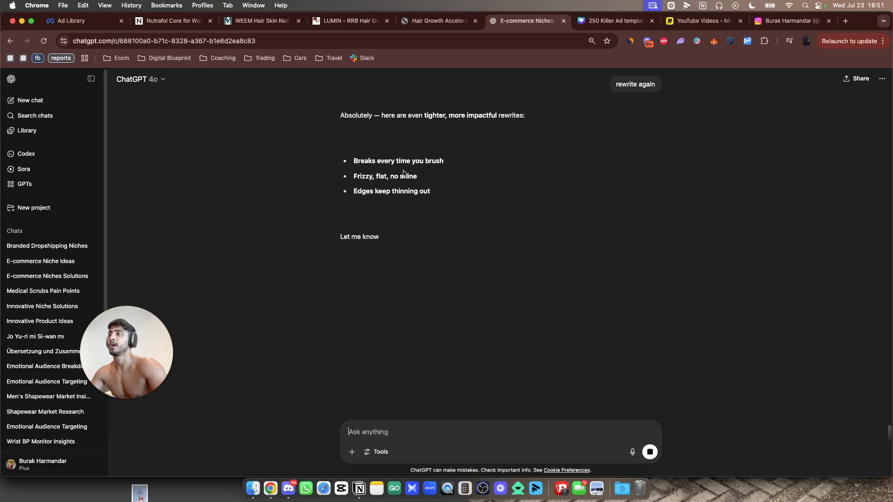
{"action": "triple_click", "coordinate": [407, 161]}
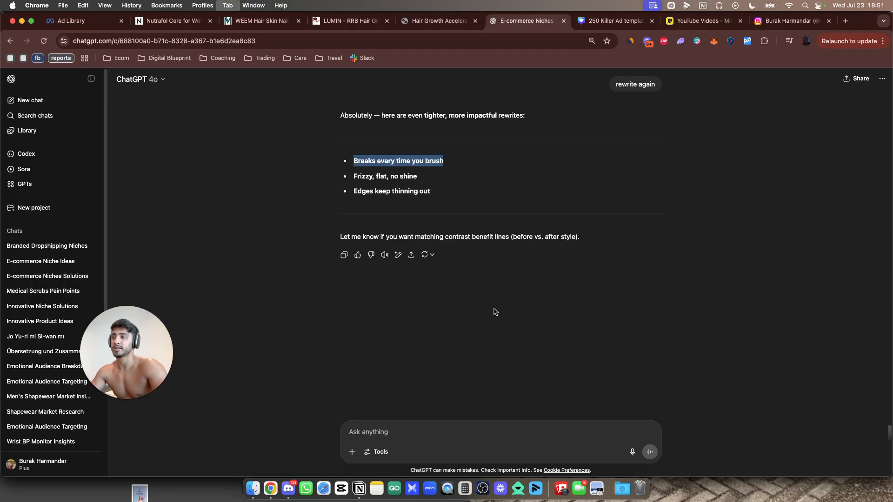
{"action": "key", "text": "ctrl+Tab"}
{"action": "triple_click", "coordinate": [473, 303]}
{"action": "left_click", "coordinate": [484, 308]}
{"action": "mouse_move", "coordinate": [485, 310]}
{"action": "left_mouse_down"}
{"action": "mouse_move", "coordinate": [470, 303]}
{"action": "mouse_move", "coordinate": [491, 310]}
{"action": "left_mouse_up"}
{"action": "double_click", "coordinate": [494, 302]}
{"action": "left_click", "coordinate": [511, 309]}
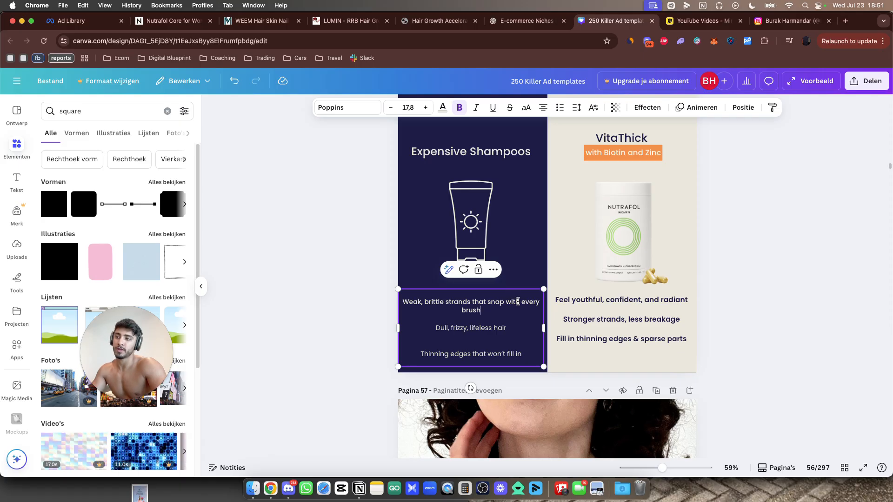
{"action": "double_click", "coordinate": [455, 302]}
{"action": "left_click", "coordinate": [485, 311]}
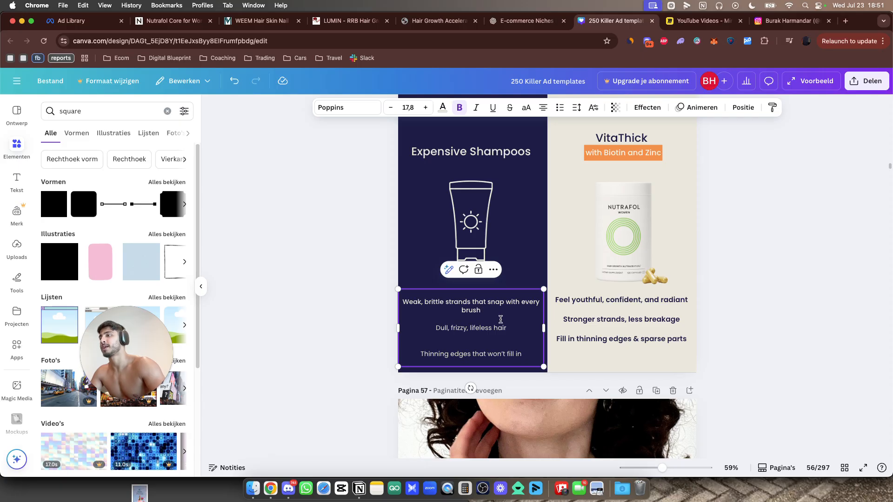
Find the original Retinol ad on page 55 and capture a screenshot of its white tube outline
{"action": "left_click", "coordinate": [692, 307]}
{"action": "scroll", "coordinate": [710, 309], "scroll_direction": "up", "scroll_amount": 3}
{"action": "left_click", "coordinate": [729, 334]}
{"action": "scroll", "coordinate": [708, 335], "scroll_direction": "up", "scroll_amount": 6}
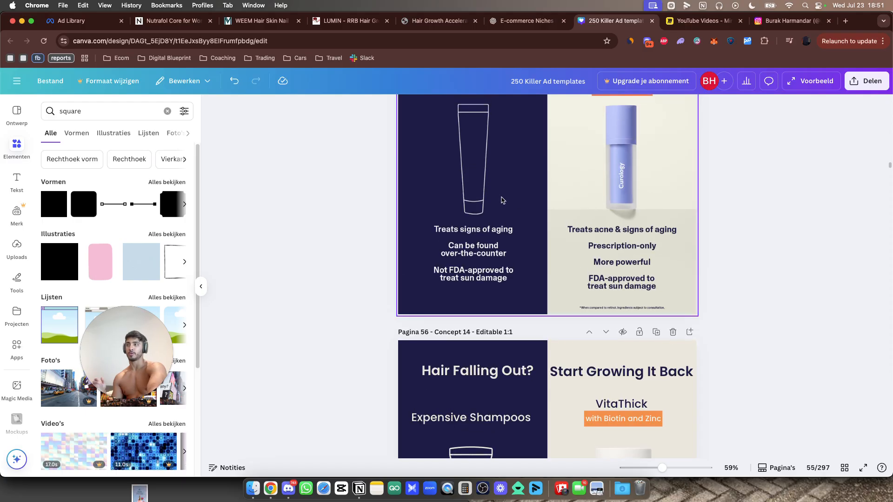
{"action": "left_click", "coordinate": [473, 187]}
{"action": "scroll", "coordinate": [503, 185], "scroll_direction": "up", "scroll_amount": 3}
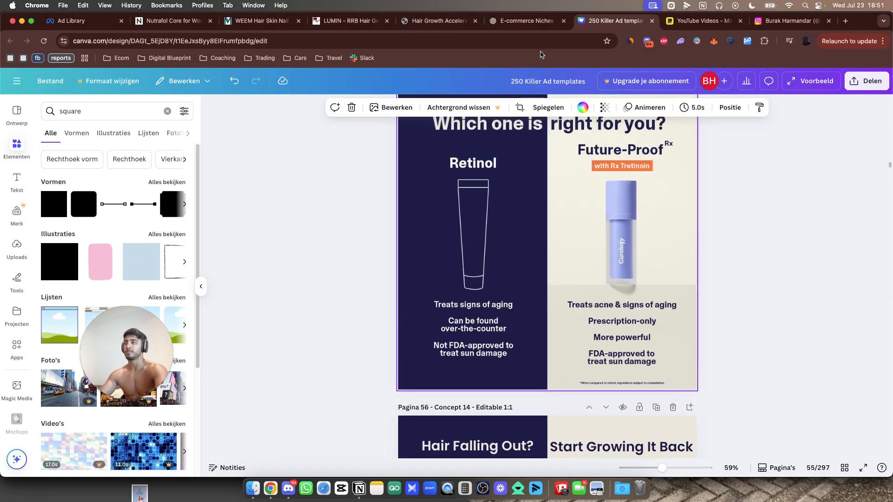
{"action": "key", "text": "super+shift+4"}
{"action": "left_click_drag", "start_coordinate": [489, 292], "coordinate": [457, 175]}
Place the captured tube image on page 56 and delete the old tube icon with the sun
{"action": "scroll", "coordinate": [502, 245], "scroll_direction": "down", "scroll_amount": 5}
{"action": "left_click_drag", "start_coordinate": [875, 459], "coordinate": [545, 372]}
{"action": "left_click", "coordinate": [475, 329]}
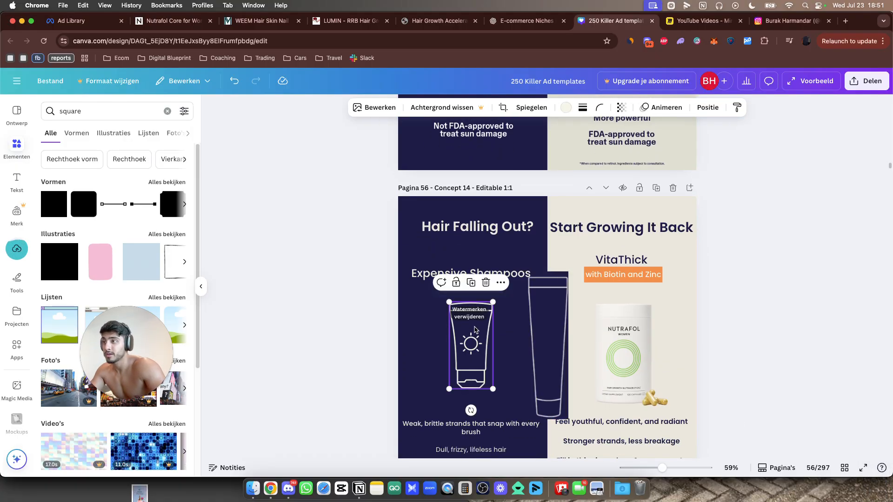
{"action": "scroll", "coordinate": [512, 302], "scroll_direction": "down", "scroll_amount": 2}
{"action": "key", "text": "Delete"}
Position the new tube outline under “Expensive Shampoos” and scale it down to fit above the drawback lines
{"action": "left_click_drag", "start_coordinate": [554, 268], "coordinate": [472, 271]}
{"action": "left_click_drag", "start_coordinate": [492, 356], "coordinate": [480, 314]}
{"action": "left_click_drag", "start_coordinate": [465, 289], "coordinate": [471, 302]}
{"action": "left_click", "coordinate": [761, 295]}
{"action": "scroll", "coordinate": [760, 299], "scroll_direction": "down", "scroll_amount": 2}
{"action": "scroll", "coordinate": [760, 298], "scroll_direction": "up", "scroll_amount": 3}
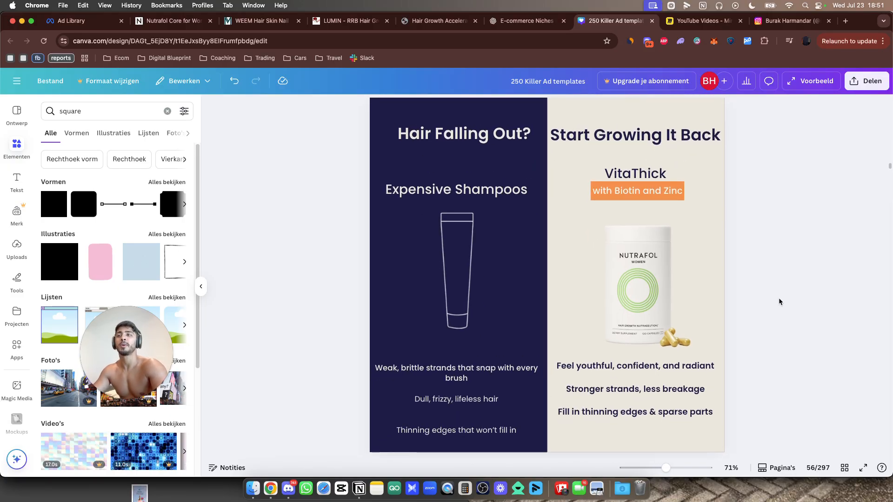
Examine the layout and copy of the comparison ad on page 56
{"action": "scroll", "coordinate": [780, 297], "scroll_direction": "down", "scroll_amount": 2}
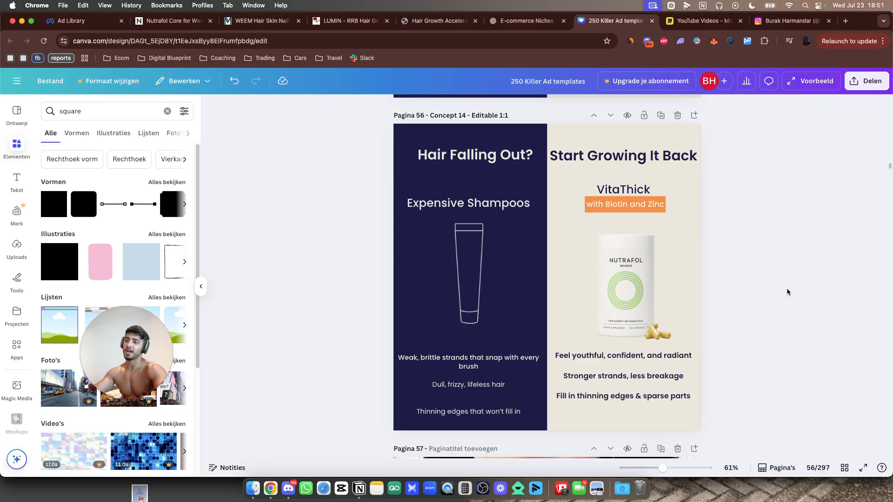
{"action": "scroll", "coordinate": [628, 298], "scroll_direction": "down", "scroll_amount": 2}
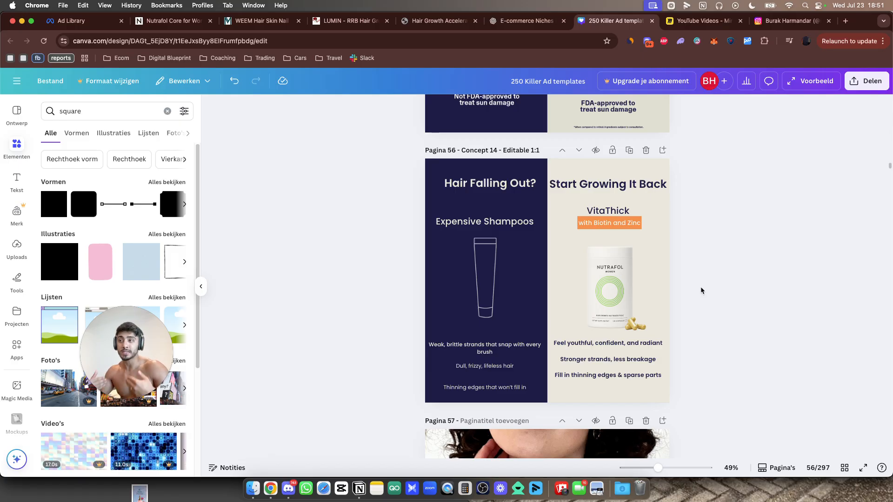
{"action": "scroll", "coordinate": [700, 287], "scroll_direction": "down", "scroll_amount": 10}
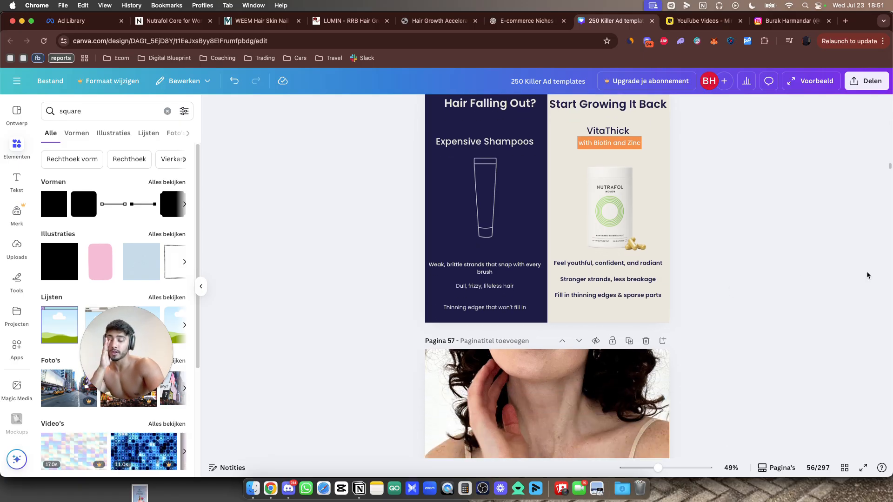
{"action": "scroll", "coordinate": [719, 255], "scroll_direction": "up", "scroll_amount": 8}
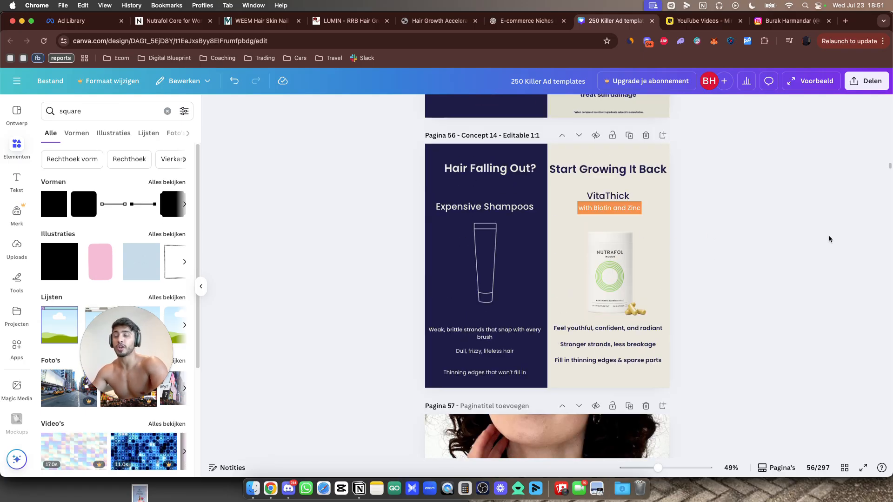
{"action": "key", "text": "super+minus"}
{"action": "key", "text": "super+plus"}
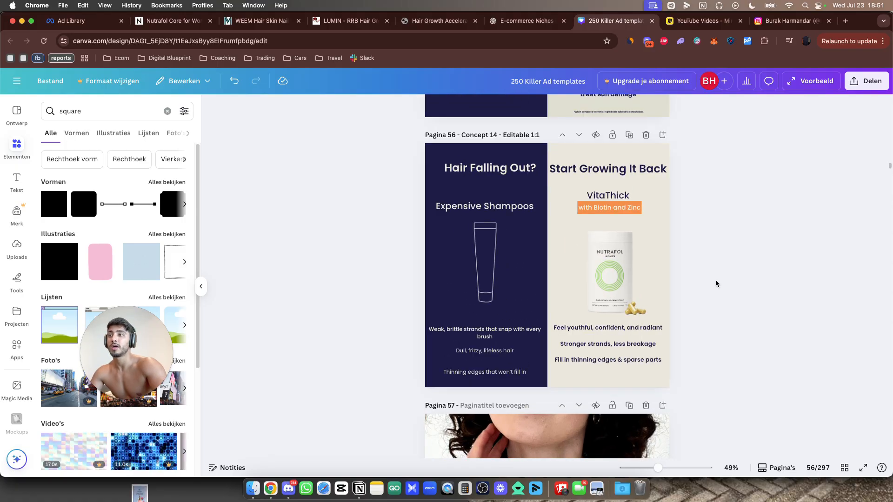
{"action": "key", "text": "super+plus"}
{"action": "scroll", "coordinate": [738, 278], "scroll_direction": "up", "scroll_amount": 2}
{"action": "key", "text": "super+minus"}
{"action": "scroll", "coordinate": [739, 278], "scroll_direction": "down", "scroll_amount": 1}
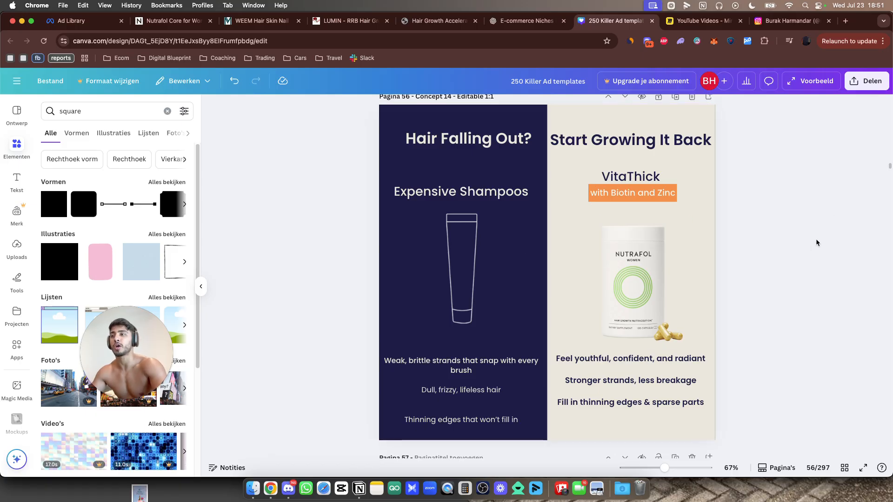
{"action": "left_click", "coordinate": [652, 276]}
{"action": "left_click", "coordinate": [837, 243]}
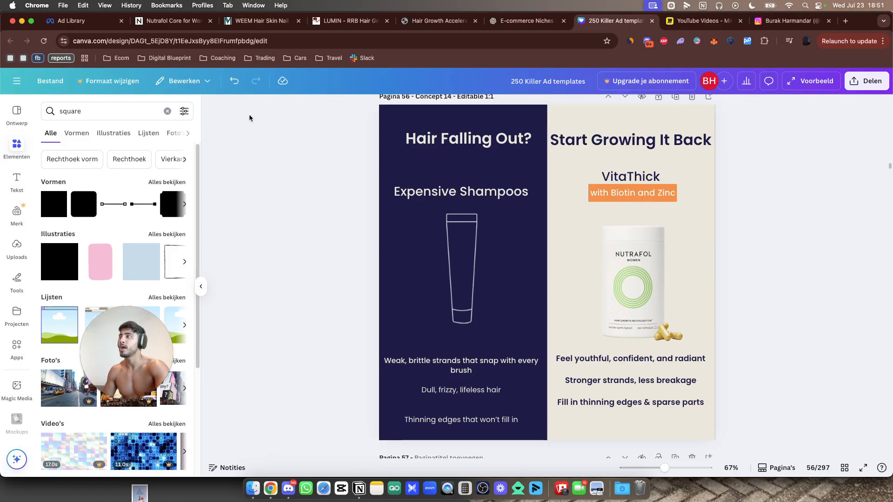
Review the open product research pages, then look back through the shampoo positioning answers in ChatGPT
{"action": "left_click", "coordinate": [165, 21]}
{"action": "left_click", "coordinate": [261, 21]}
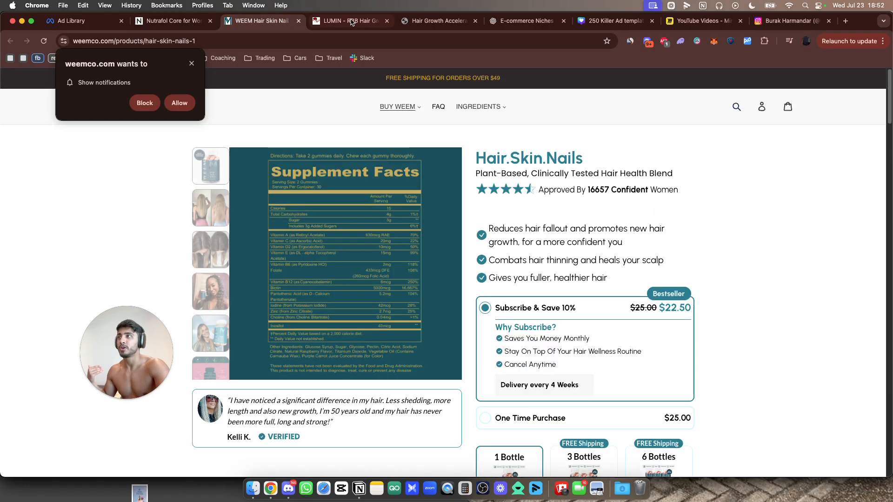
{"action": "left_click", "coordinate": [349, 21]}
{"action": "left_click", "coordinate": [438, 21]}
{"action": "left_click", "coordinate": [510, 23]}
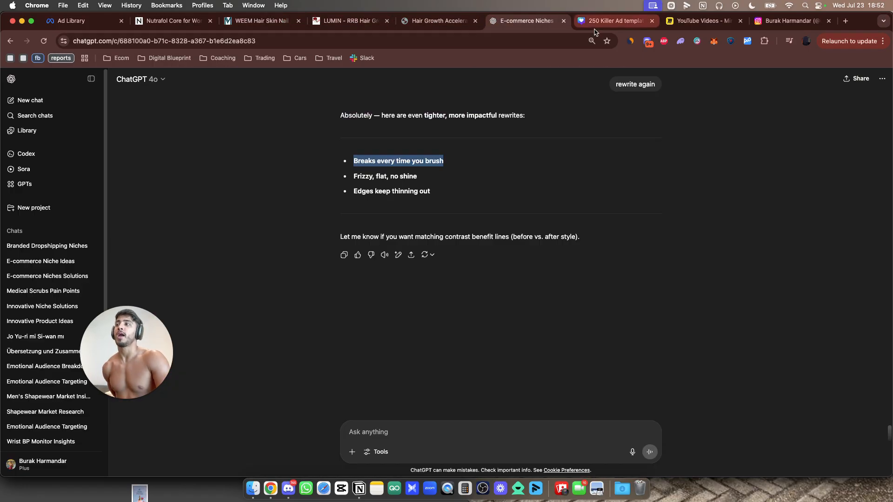
{"action": "scroll", "coordinate": [563, 287], "scroll_direction": "up", "scroll_amount": 5}
{"action": "scroll", "coordinate": [561, 283], "scroll_direction": "up", "scroll_amount": 4}
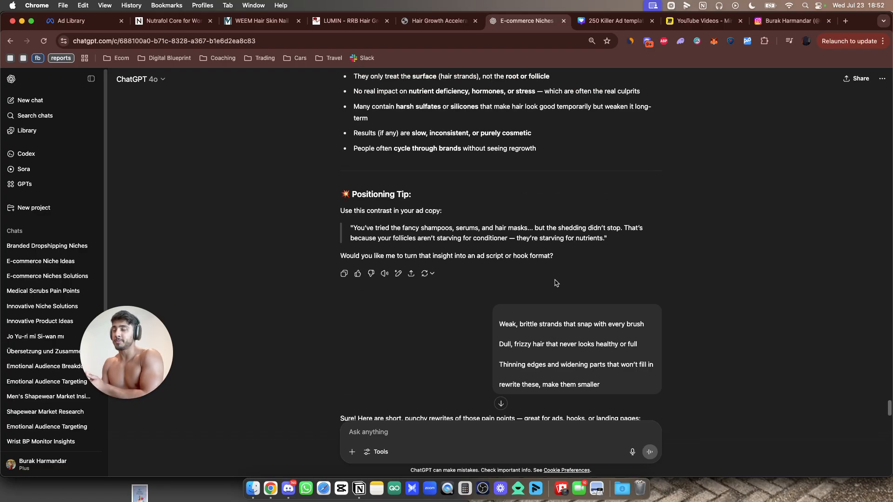
Switch to the Canva design and browse the ad templates from page 58 to page 67
{"action": "key", "text": "ctrl+Tab"}
{"action": "scroll", "coordinate": [682, 260], "scroll_direction": "down", "scroll_amount": 6}
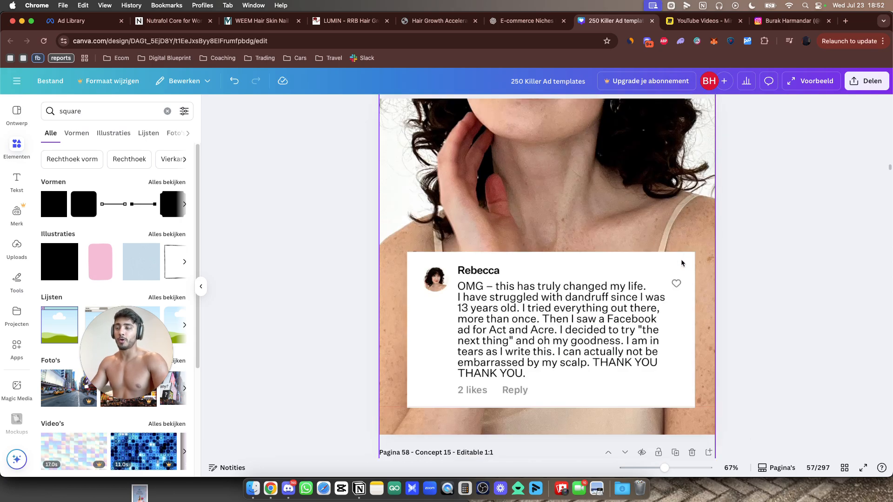
{"action": "scroll", "coordinate": [681, 261], "scroll_direction": "down", "scroll_amount": 4}
{"action": "scroll", "coordinate": [681, 260], "scroll_direction": "down", "scroll_amount": 10}
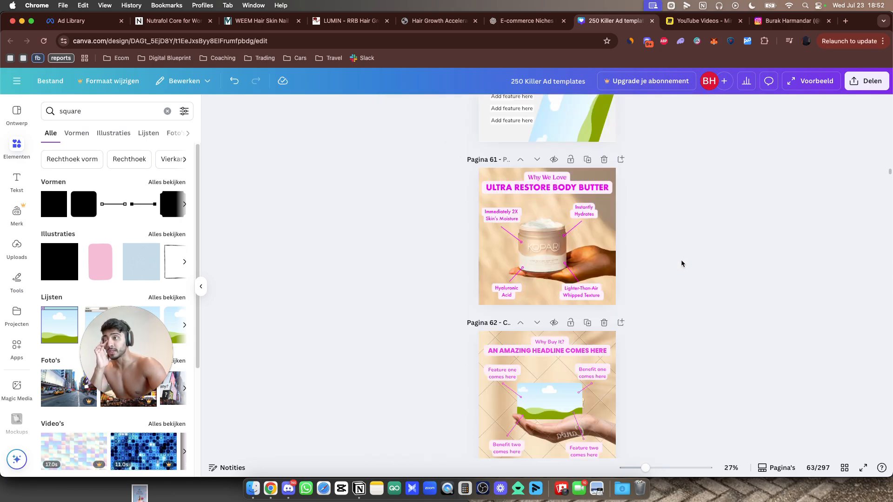
{"action": "scroll", "coordinate": [680, 264], "scroll_direction": "down", "scroll_amount": 10}
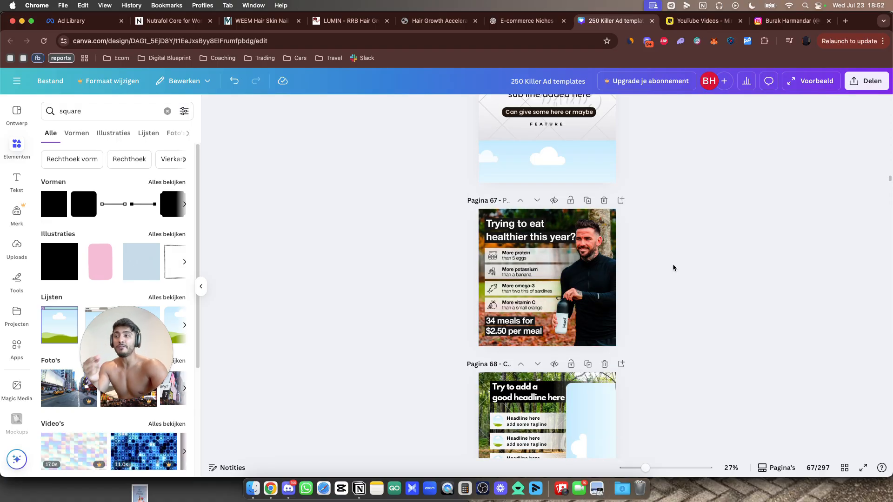
On the Miro board, circle the handwritten word “Silk” and the desire “preserving the styling of my hair”
{"action": "left_click", "coordinate": [690, 21]}
{"action": "scroll", "coordinate": [612, 279], "scroll_direction": "down", "scroll_amount": 10}
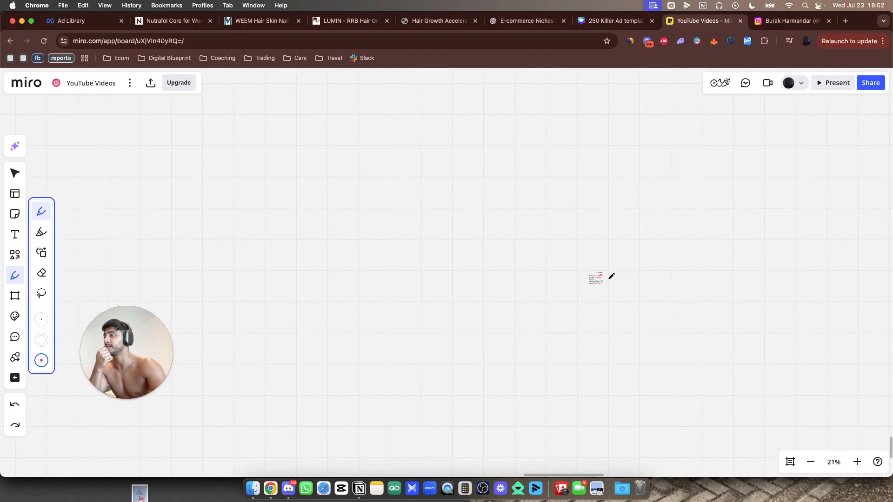
{"action": "scroll", "coordinate": [405, 302], "scroll_direction": "up", "scroll_amount": 12}
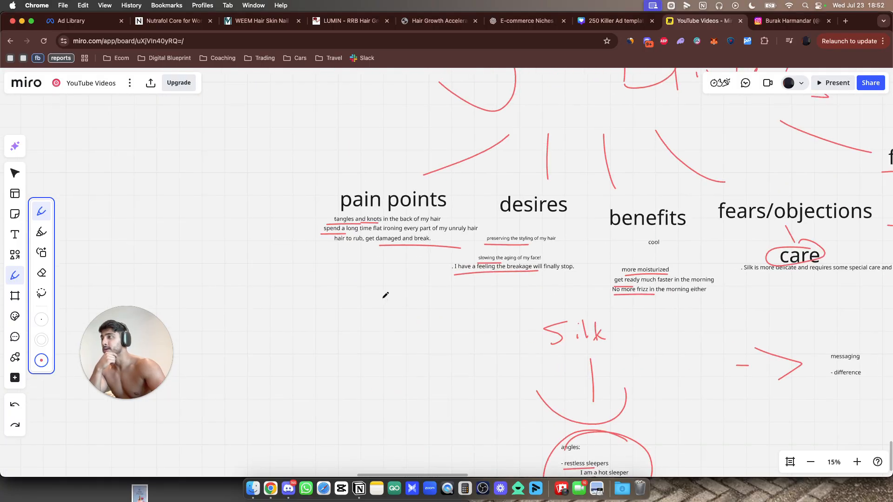
{"action": "scroll", "coordinate": [325, 296], "scroll_direction": "down", "scroll_amount": 2}
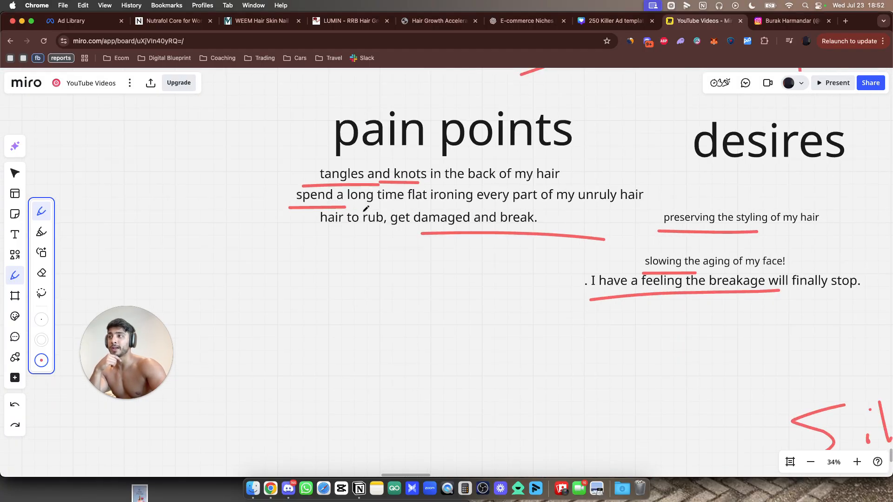
{"action": "scroll", "coordinate": [406, 211], "scroll_direction": "right", "scroll_amount": 10}
{"action": "scroll", "coordinate": [374, 224], "scroll_direction": "down", "scroll_amount": 2}
{"action": "scroll", "coordinate": [426, 226], "scroll_direction": "down", "scroll_amount": 4}
{"action": "left_click_drag", "start_coordinate": [483, 311], "coordinate": [443, 322]}
{"action": "scroll", "coordinate": [457, 357], "scroll_direction": "up", "scroll_amount": 3}
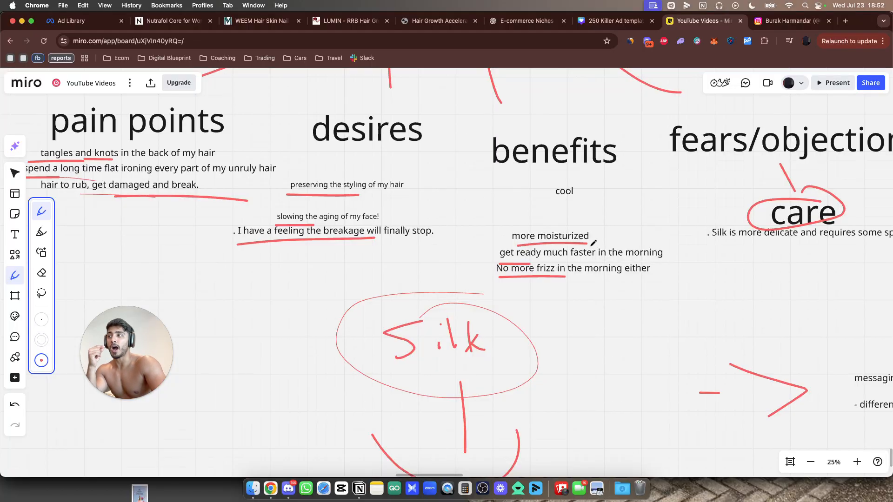
{"action": "left_click_drag", "start_coordinate": [431, 170], "coordinate": [293, 162]}
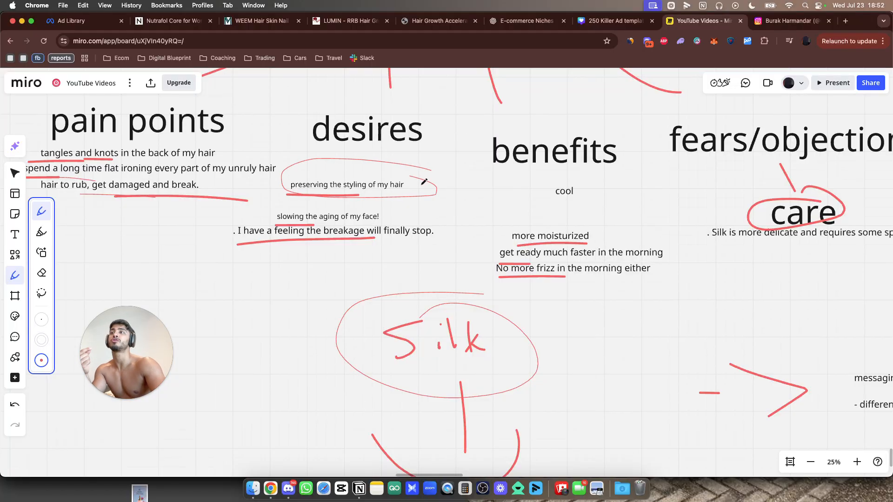
Return to the Canva design and browse the ad templates from page 70 to page 143
{"action": "left_click", "coordinate": [613, 20]}
{"action": "scroll", "coordinate": [574, 329], "scroll_direction": "down", "scroll_amount": 10}
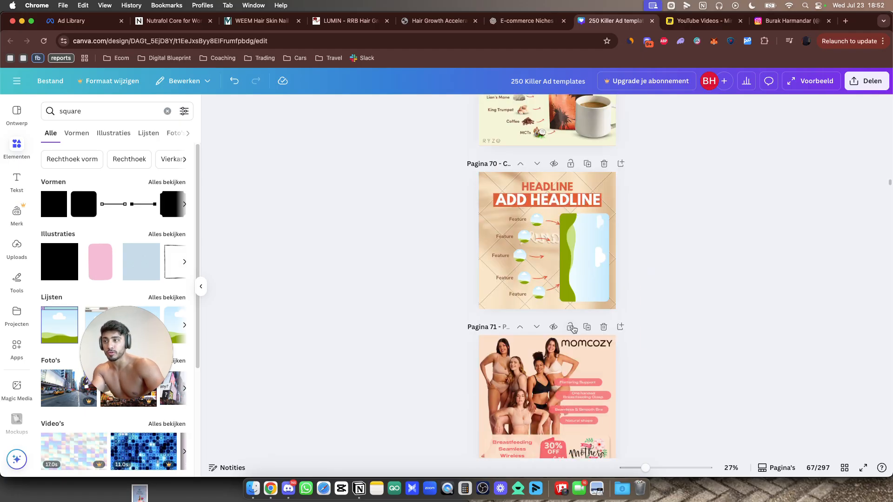
{"action": "scroll", "coordinate": [573, 329], "scroll_direction": "down", "scroll_amount": 10}
{"action": "scroll", "coordinate": [589, 307], "scroll_direction": "down", "scroll_amount": 20}
{"action": "scroll", "coordinate": [594, 241], "scroll_direction": "down", "scroll_amount": 3}
{"action": "scroll", "coordinate": [605, 288], "scroll_direction": "up", "scroll_amount": 5}
{"action": "scroll", "coordinate": [607, 321], "scroll_direction": "up", "scroll_amount": 3}
{"action": "scroll", "coordinate": [604, 328], "scroll_direction": "down", "scroll_amount": 16}
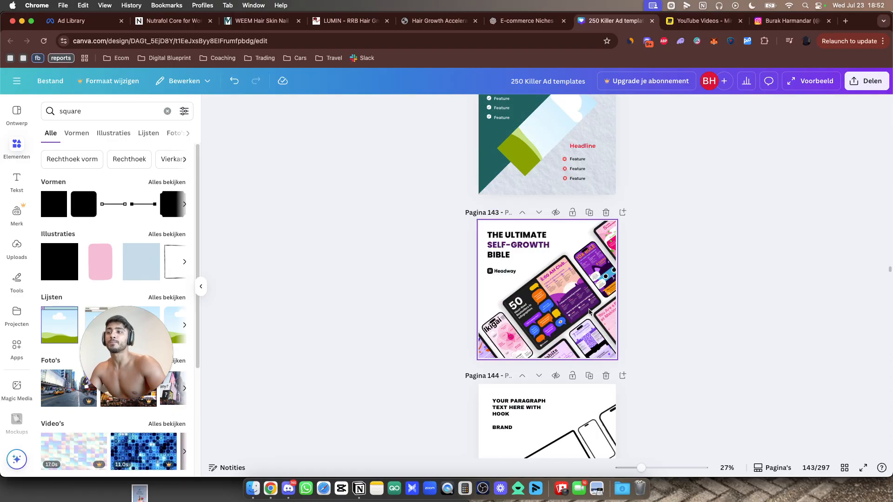
Examine the wellnesse toothpaste comparison ad on page 141 and its blank template on page 142
{"action": "scroll", "coordinate": [589, 311], "scroll_direction": "up", "scroll_amount": 4}
{"action": "scroll", "coordinate": [553, 223], "scroll_direction": "up", "scroll_amount": 2}
{"action": "scroll", "coordinate": [553, 224], "scroll_direction": "down", "scroll_amount": 5}
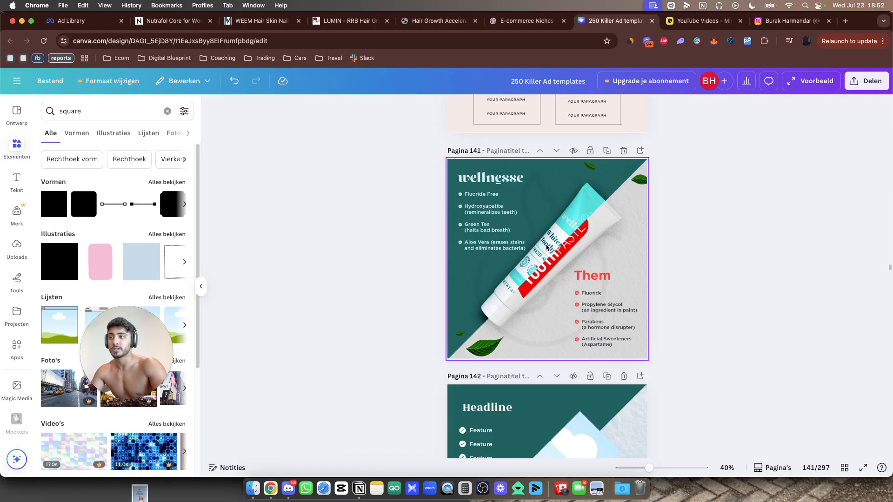
{"action": "scroll", "coordinate": [548, 246], "scroll_direction": "up", "scroll_amount": 3}
{"action": "scroll", "coordinate": [563, 247], "scroll_direction": "down", "scroll_amount": 3}
{"action": "scroll", "coordinate": [562, 242], "scroll_direction": "down", "scroll_amount": 15}
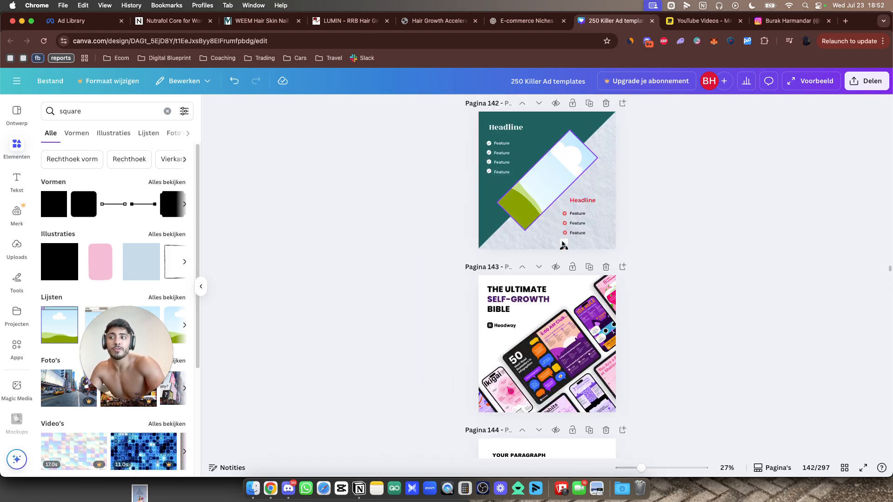
Find the Trimmer vs Dudepruner comparison ad on page 153 and compare it with its blank template on page 154
{"action": "scroll", "coordinate": [562, 243], "scroll_direction": "down", "scroll_amount": 5}
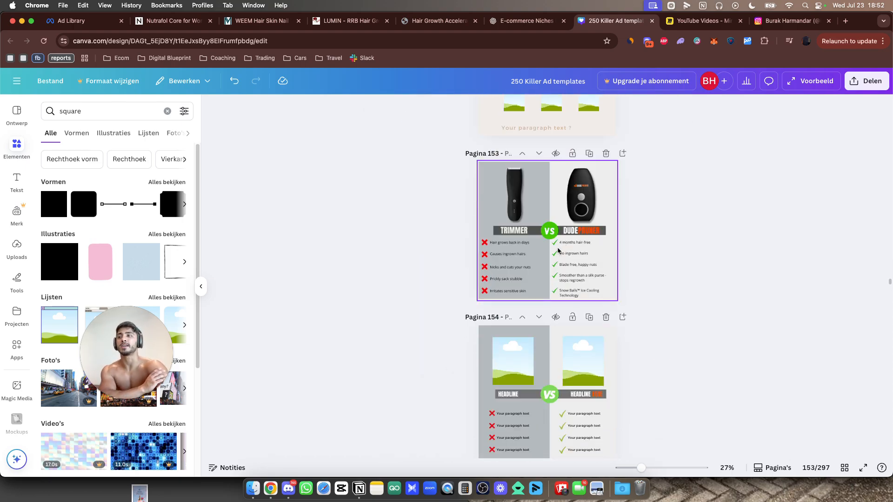
{"action": "scroll", "coordinate": [557, 247], "scroll_direction": "up", "scroll_amount": 2}
{"action": "scroll", "coordinate": [557, 247], "scroll_direction": "down", "scroll_amount": 2}
{"action": "scroll", "coordinate": [556, 251], "scroll_direction": "up", "scroll_amount": 2}
{"action": "scroll", "coordinate": [554, 254], "scroll_direction": "up", "scroll_amount": 3}
{"action": "scroll", "coordinate": [541, 273], "scroll_direction": "down", "scroll_amount": 4}
{"action": "scroll", "coordinate": [586, 255], "scroll_direction": "up", "scroll_amount": 2}
{"action": "scroll", "coordinate": [585, 252], "scroll_direction": "down", "scroll_amount": 2}
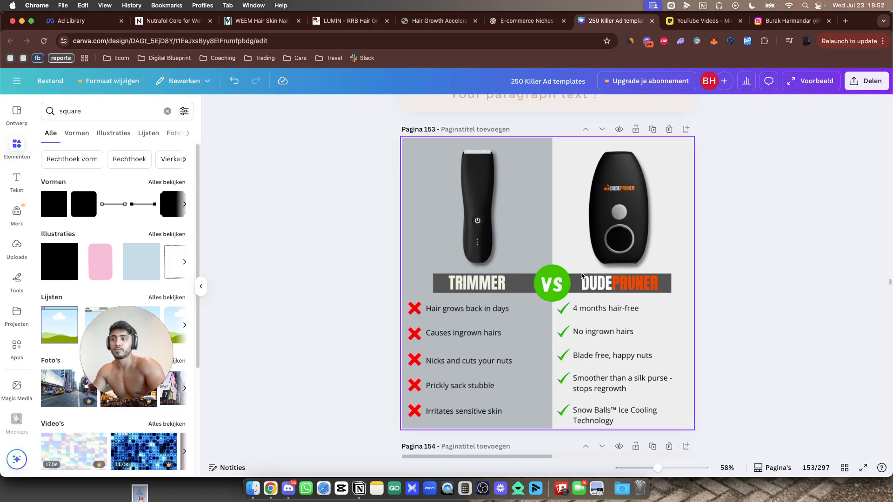
{"action": "scroll", "coordinate": [559, 273], "scroll_direction": "down", "scroll_amount": 5}
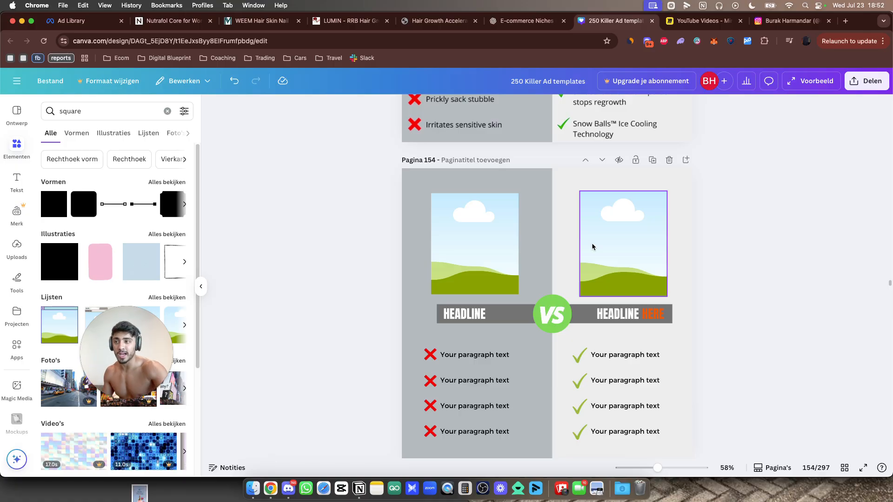
{"action": "scroll", "coordinate": [689, 288], "scroll_direction": "up", "scroll_amount": 8}
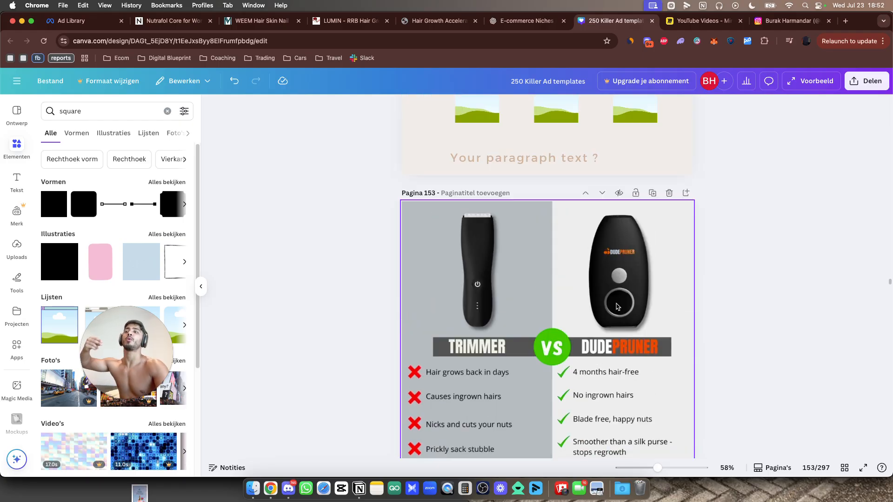
{"action": "scroll", "coordinate": [604, 336], "scroll_direction": "down", "scroll_amount": 8}
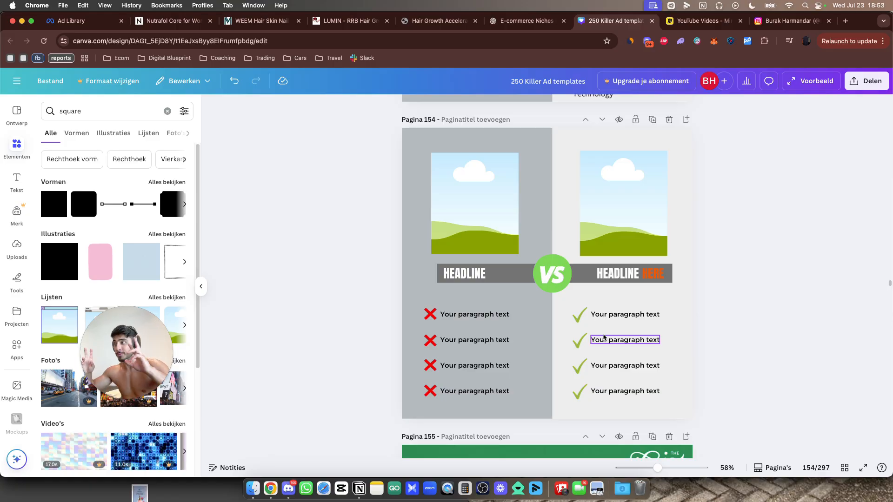
Select the image frame above the plain “HEADLINE” on page 154 and look over the template's layout
{"action": "left_click", "coordinate": [473, 187]}
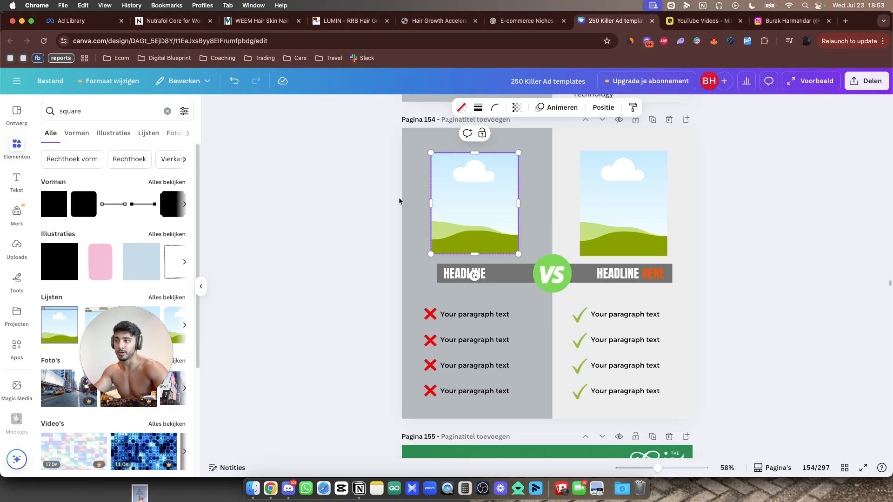
{"action": "scroll", "coordinate": [670, 213], "scroll_direction": "down", "scroll_amount": 5}
{"action": "scroll", "coordinate": [663, 210], "scroll_direction": "down", "scroll_amount": 3}
{"action": "scroll", "coordinate": [664, 209], "scroll_direction": "down", "scroll_amount": 2}
{"action": "scroll", "coordinate": [586, 279], "scroll_direction": "up", "scroll_amount": 6}
{"action": "scroll", "coordinate": [572, 337], "scroll_direction": "down", "scroll_amount": 5}
{"action": "scroll", "coordinate": [567, 335], "scroll_direction": "up", "scroll_amount": 4}
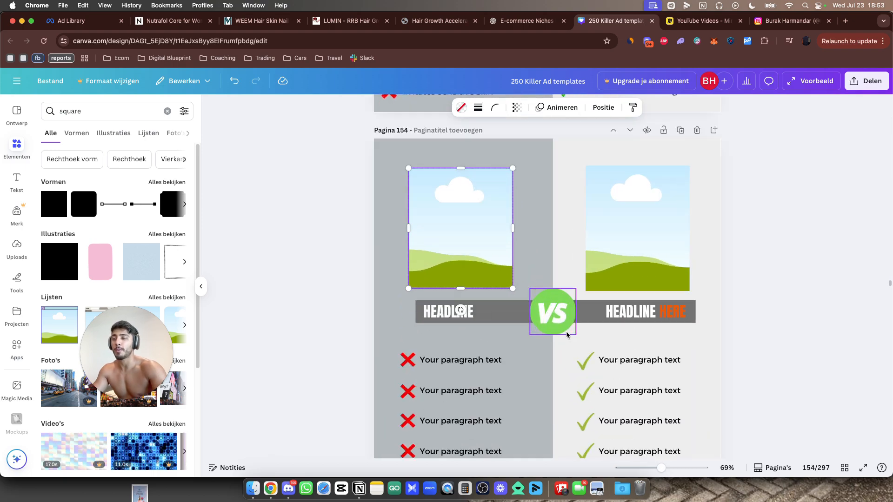
{"action": "scroll", "coordinate": [569, 337], "scroll_direction": "down", "scroll_amount": 2}
In ChatGPT, ask “what is the emotional benefits of jamaican castor oil against”
{"action": "left_click", "coordinate": [514, 20]}
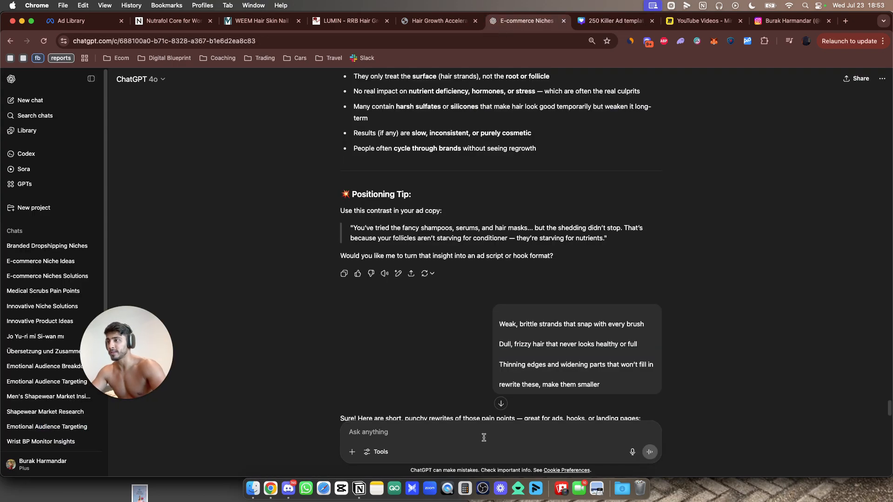
{"action": "type", "text": "what is the emotional benefits of jamaican castor oil against"}
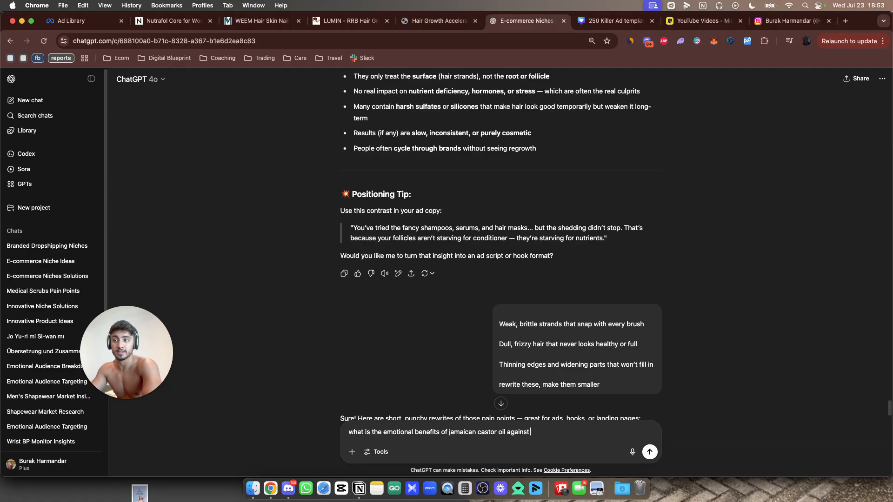
{"action": "key", "text": "Return"}
Go back to the Canva design, browse to page 175 and examine the Collagenic Burn customer review ad
{"action": "key", "text": "ctrl+Tab"}
{"action": "scroll", "coordinate": [546, 346], "scroll_direction": "down", "scroll_amount": 15}
{"action": "scroll", "coordinate": [542, 352], "scroll_direction": "down", "scroll_amount": 20}
{"action": "scroll", "coordinate": [544, 347], "scroll_direction": "down", "scroll_amount": 12}
{"action": "scroll", "coordinate": [629, 335], "scroll_direction": "down", "scroll_amount": 10}
{"action": "scroll", "coordinate": [619, 344], "scroll_direction": "down", "scroll_amount": 10}
{"action": "scroll", "coordinate": [607, 334], "scroll_direction": "down", "scroll_amount": 6}
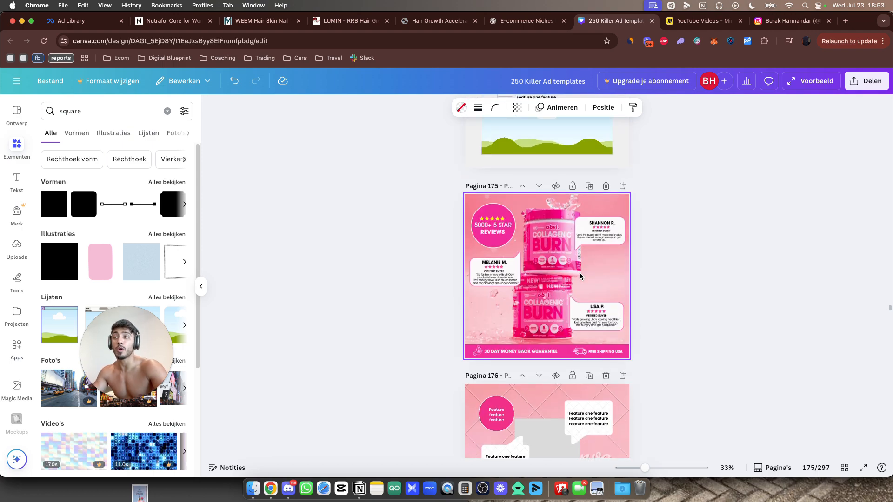
{"action": "scroll", "coordinate": [596, 259], "scroll_direction": "up", "scroll_amount": 5}
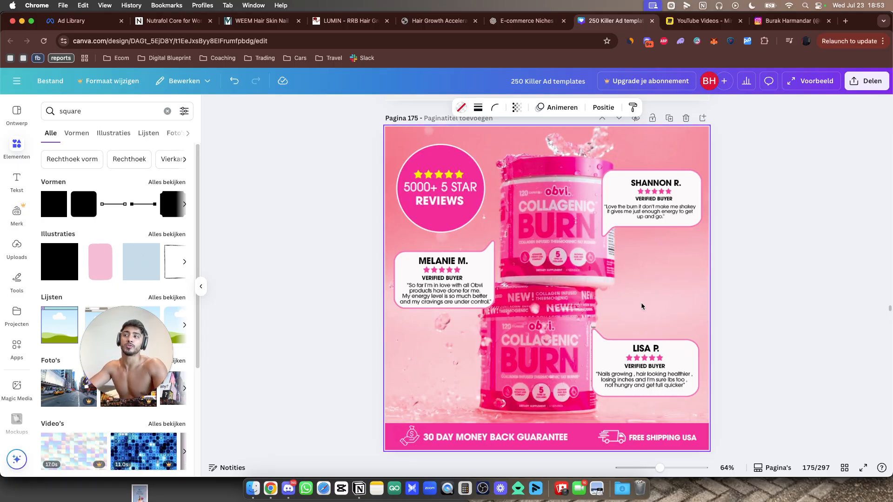
{"action": "scroll", "coordinate": [641, 303], "scroll_direction": "down", "scroll_amount": 5}
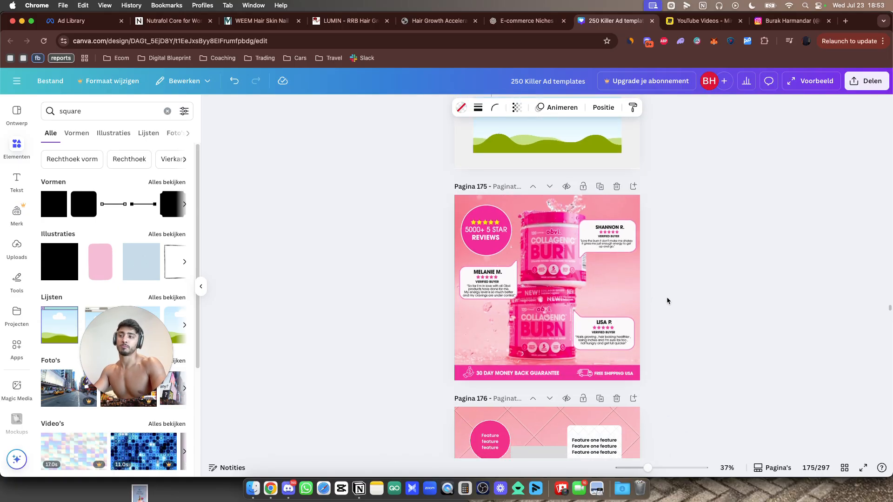
Look at the Athletic Greens vs Outlive 100 comparison on page 177 and browse on to page 185
{"action": "scroll", "coordinate": [636, 335], "scroll_direction": "down", "scroll_amount": 1}
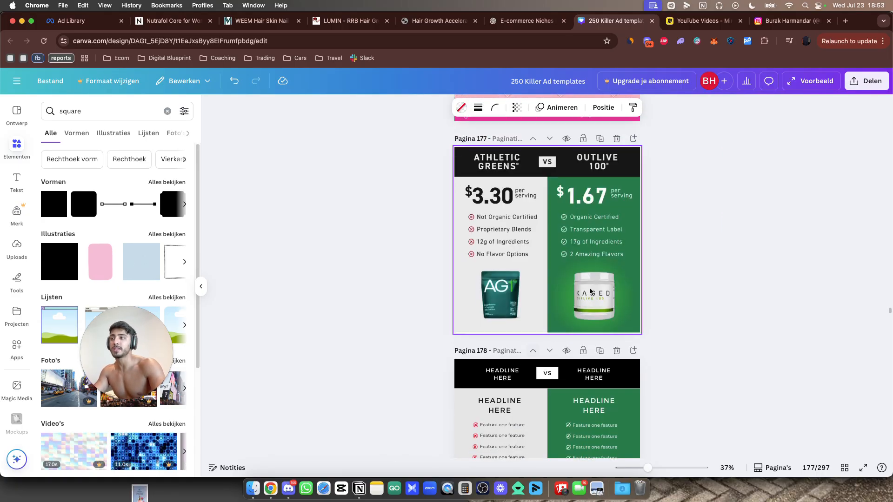
{"action": "mouse_move", "coordinate": [729, 273]}
{"action": "left_mouse_down"}
{"action": "mouse_move", "coordinate": [365, 231]}
{"action": "mouse_move", "coordinate": [436, 241]}
{"action": "mouse_move", "coordinate": [695, 321]}
{"action": "mouse_move", "coordinate": [726, 260]}
{"action": "left_mouse_up"}
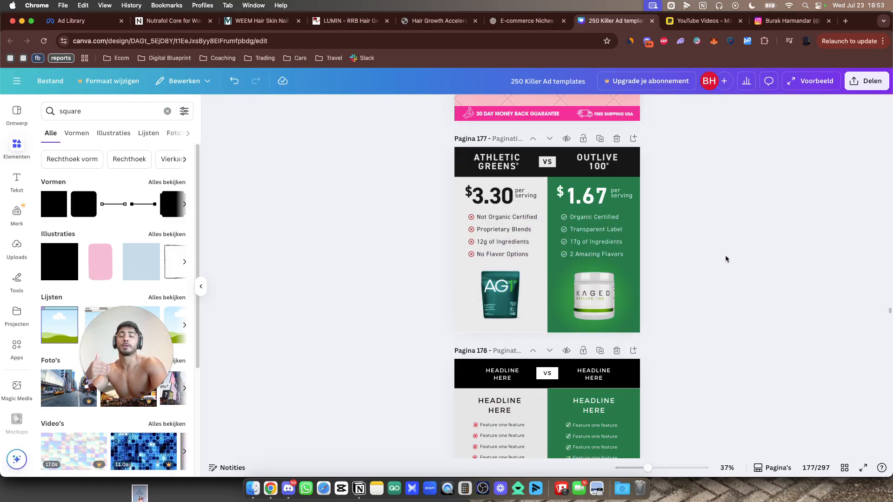
{"action": "scroll", "coordinate": [733, 297], "scroll_direction": "down", "scroll_amount": 20}
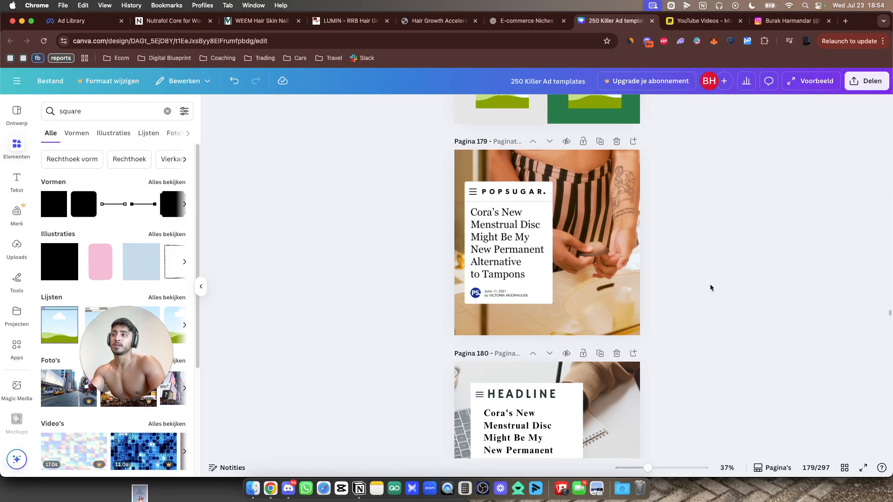
{"action": "scroll", "coordinate": [710, 278], "scroll_direction": "down", "scroll_amount": 12}
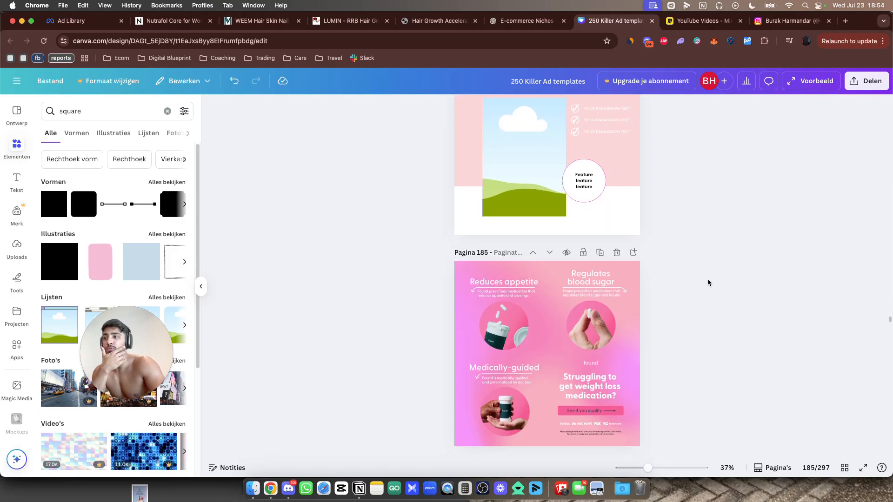
{"action": "scroll", "coordinate": [529, 232], "scroll_direction": "up", "scroll_amount": 1}
{"action": "scroll", "coordinate": [560, 274], "scroll_direction": "down", "scroll_amount": 3}
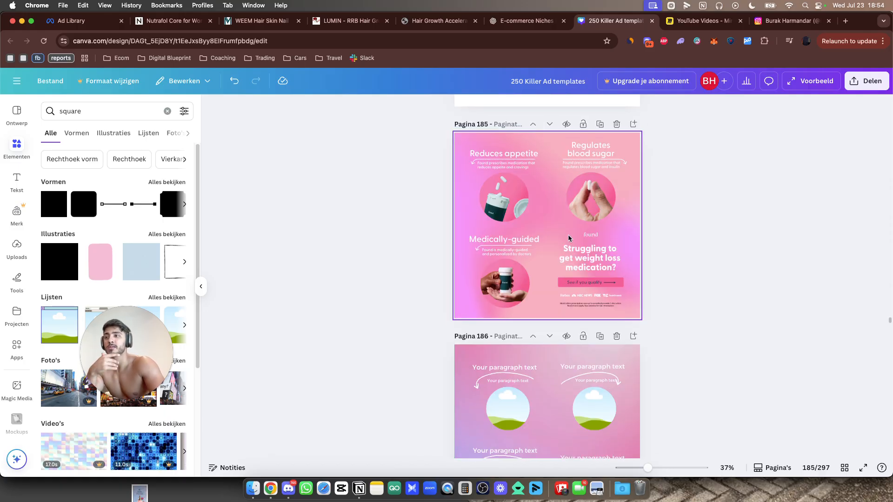
Examine the headlines, circular product images and call to action of the weight loss medication ad on page 185
{"action": "scroll", "coordinate": [563, 256], "scroll_direction": "up", "scroll_amount": 2}
{"action": "scroll", "coordinate": [565, 238], "scroll_direction": "up", "scroll_amount": 3}
{"action": "scroll", "coordinate": [557, 251], "scroll_direction": "down", "scroll_amount": 2}
{"action": "scroll", "coordinate": [555, 258], "scroll_direction": "up", "scroll_amount": 3}
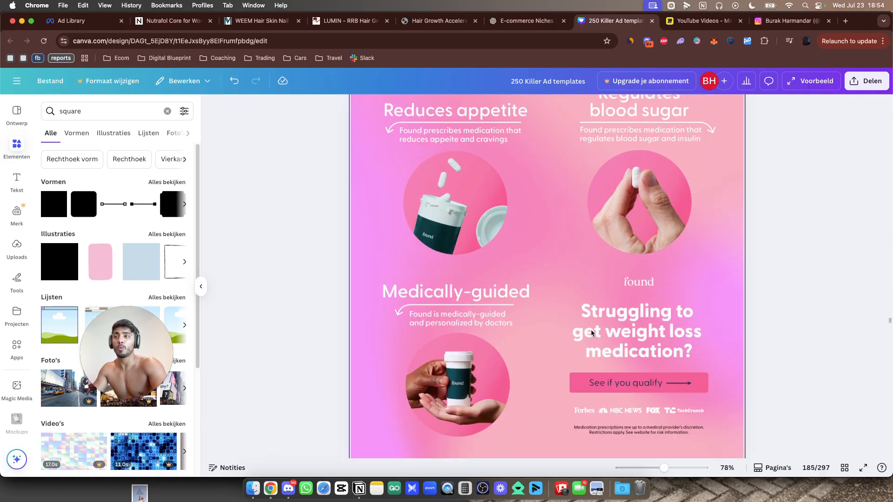
{"action": "scroll", "coordinate": [691, 295], "scroll_direction": "down", "scroll_amount": 2}
{"action": "left_click_drag", "start_coordinate": [824, 258], "coordinate": [552, 306]}
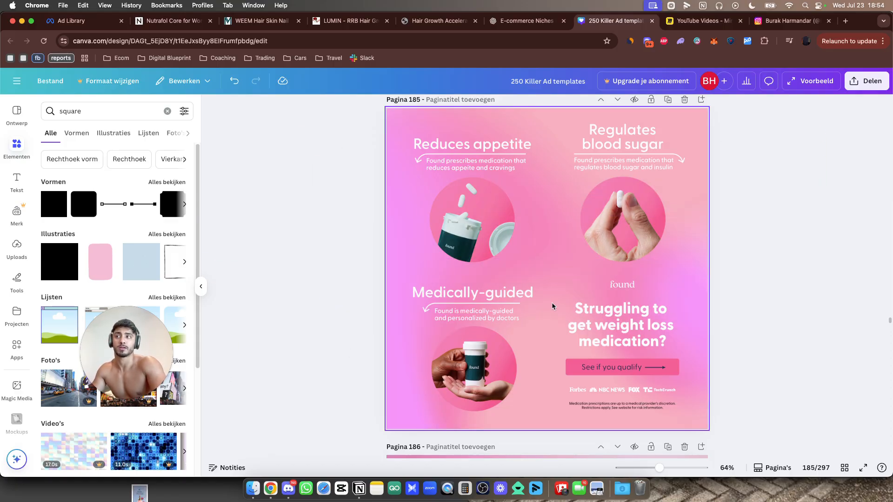
{"action": "left_click", "coordinate": [440, 158]}
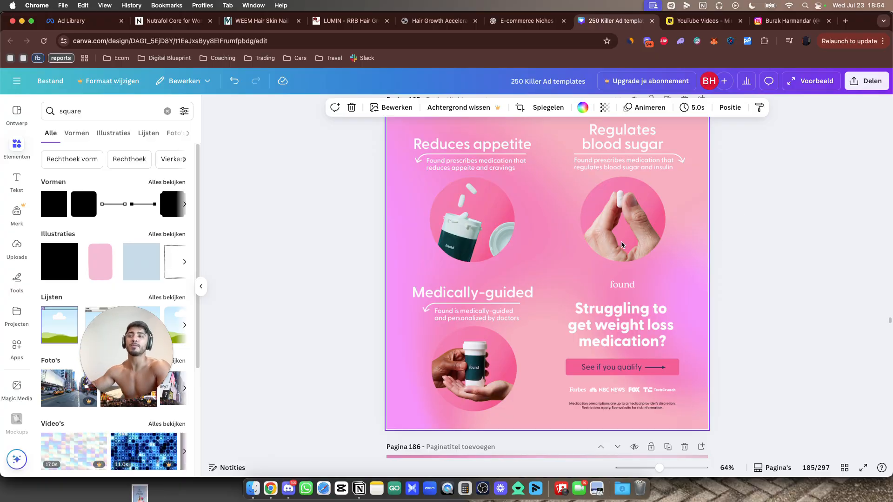
{"action": "scroll", "coordinate": [483, 354], "scroll_direction": "up", "scroll_amount": 3}
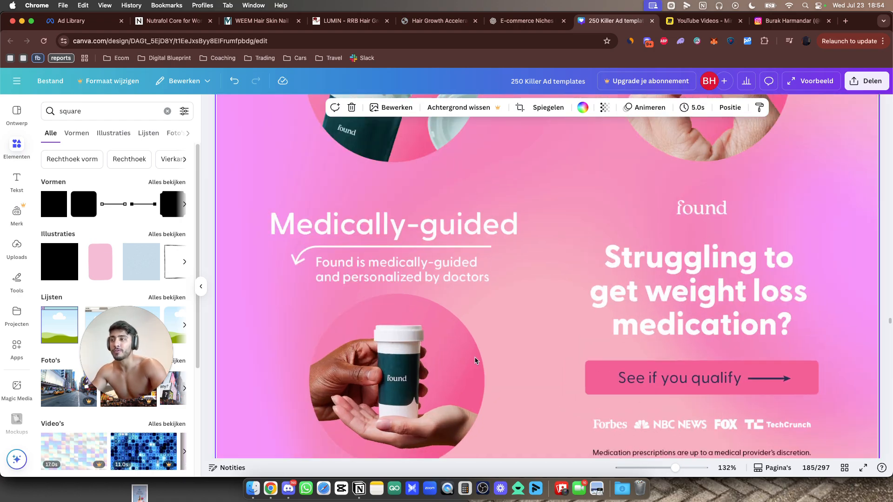
{"action": "scroll", "coordinate": [627, 307], "scroll_direction": "down", "scroll_amount": 5}
Examine the three-way collagen powder comparison ad on page 187 and its blank template on page 188
{"action": "scroll", "coordinate": [708, 277], "scroll_direction": "down", "scroll_amount": 8}
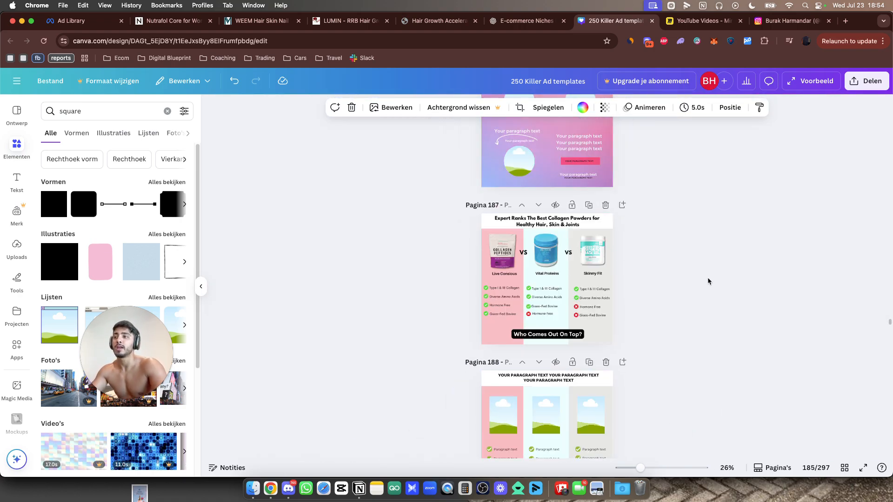
{"action": "scroll", "coordinate": [708, 277], "scroll_direction": "up", "scroll_amount": 1}
{"action": "scroll", "coordinate": [557, 285], "scroll_direction": "up", "scroll_amount": 4}
{"action": "scroll", "coordinate": [557, 286], "scroll_direction": "up", "scroll_amount": 2}
{"action": "left_click_drag", "start_coordinate": [802, 254], "coordinate": [715, 323]}
{"action": "scroll", "coordinate": [715, 325], "scroll_direction": "down", "scroll_amount": 1}
{"action": "scroll", "coordinate": [725, 324], "scroll_direction": "down", "scroll_amount": 6}
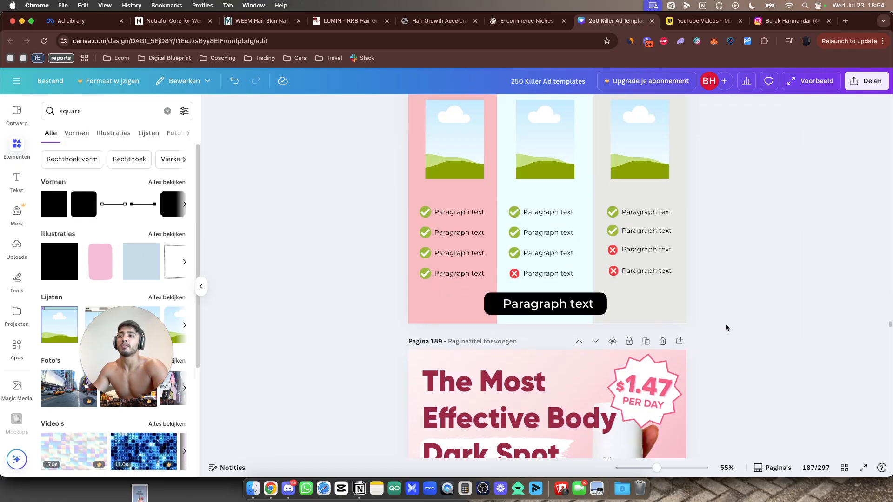
Browse on to page 195 and examine the natural glow serum ad's headline, product image and surrounding benefit icons
{"action": "scroll", "coordinate": [726, 324], "scroll_direction": "down", "scroll_amount": 15}
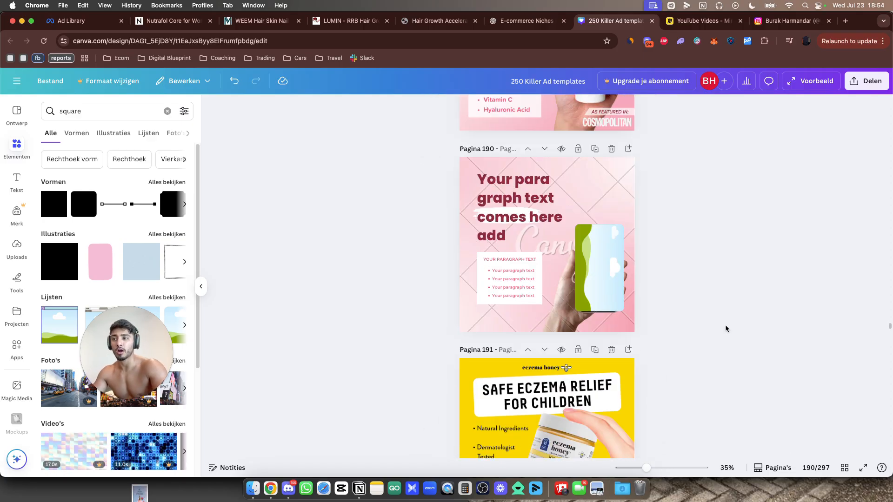
{"action": "scroll", "coordinate": [723, 330], "scroll_direction": "down", "scroll_amount": 10}
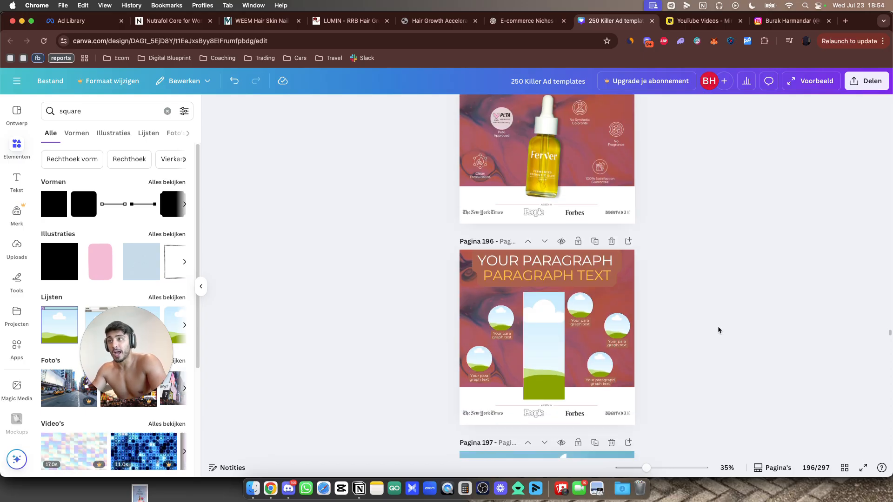
{"action": "scroll", "coordinate": [718, 328], "scroll_direction": "up", "scroll_amount": 3}
{"action": "scroll", "coordinate": [540, 298], "scroll_direction": "up", "scroll_amount": 5}
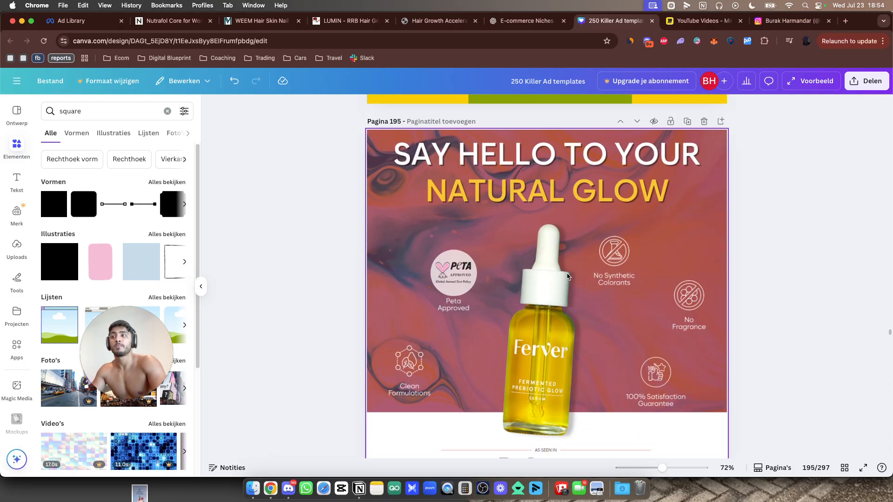
{"action": "scroll", "coordinate": [560, 318], "scroll_direction": "down", "scroll_amount": 2}
{"action": "scroll", "coordinate": [572, 382], "scroll_direction": "down", "scroll_amount": 2}
{"action": "scroll", "coordinate": [593, 321], "scroll_direction": "up", "scroll_amount": 4}
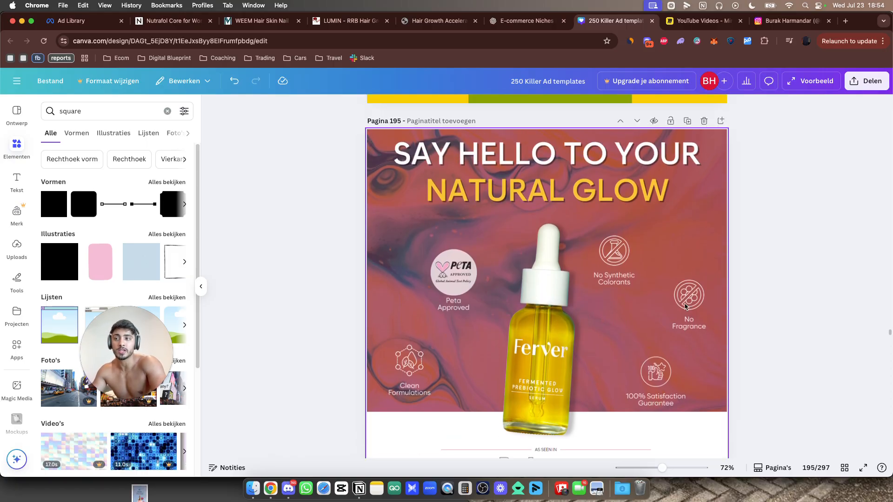
Examine the Eva Naturals best sellers ad on page 197, including its three bottles and the arrows to the benefit icons
{"action": "scroll", "coordinate": [563, 309], "scroll_direction": "down", "scroll_amount": 5}
{"action": "scroll", "coordinate": [603, 308], "scroll_direction": "down", "scroll_amount": 5}
{"action": "scroll", "coordinate": [629, 321], "scroll_direction": "down", "scroll_amount": 3}
{"action": "scroll", "coordinate": [604, 316], "scroll_direction": "down", "scroll_amount": 3}
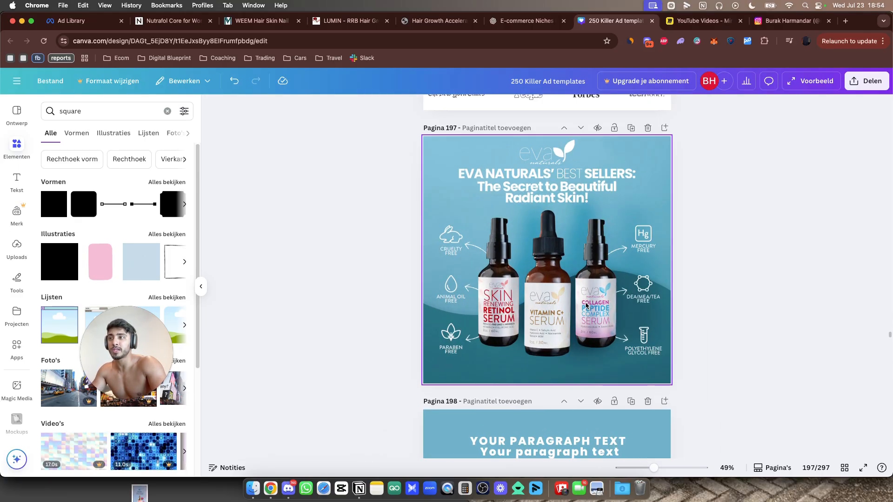
{"action": "scroll", "coordinate": [582, 307], "scroll_direction": "up", "scroll_amount": 4}
{"action": "scroll", "coordinate": [482, 309], "scroll_direction": "up", "scroll_amount": 5}
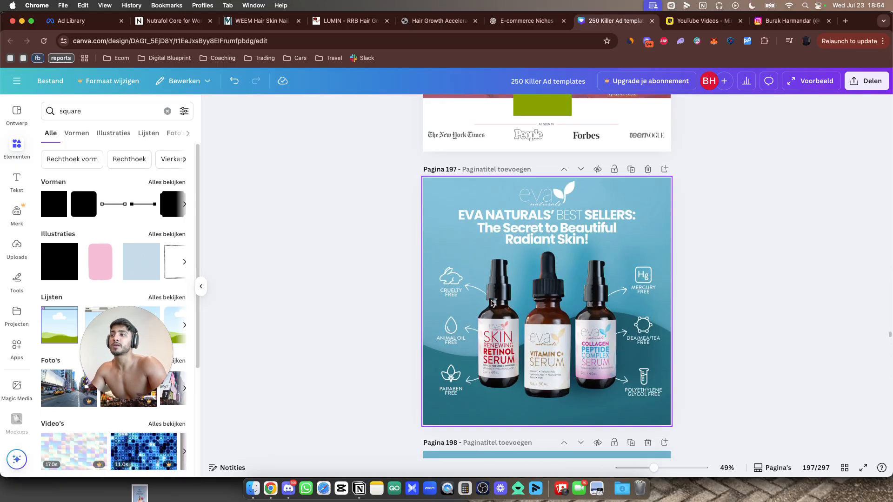
{"action": "scroll", "coordinate": [421, 325], "scroll_direction": "up", "scroll_amount": 2}
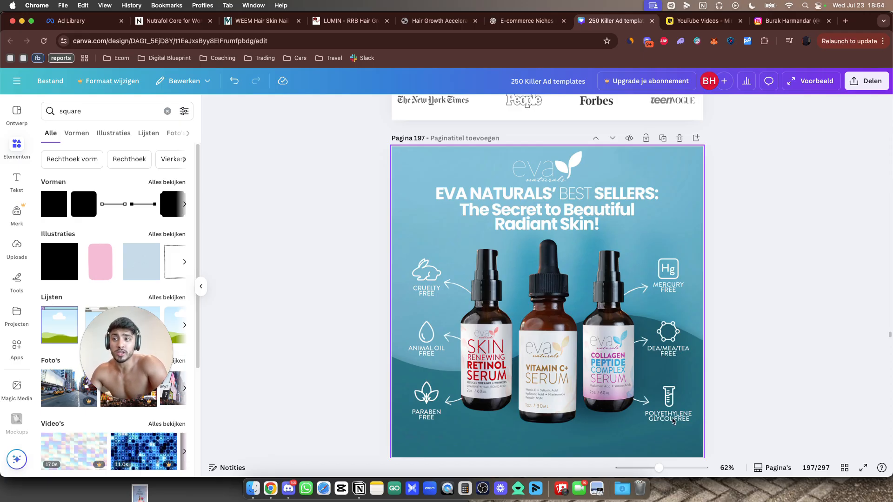
{"action": "scroll", "coordinate": [735, 410], "scroll_direction": "up", "scroll_amount": 1}
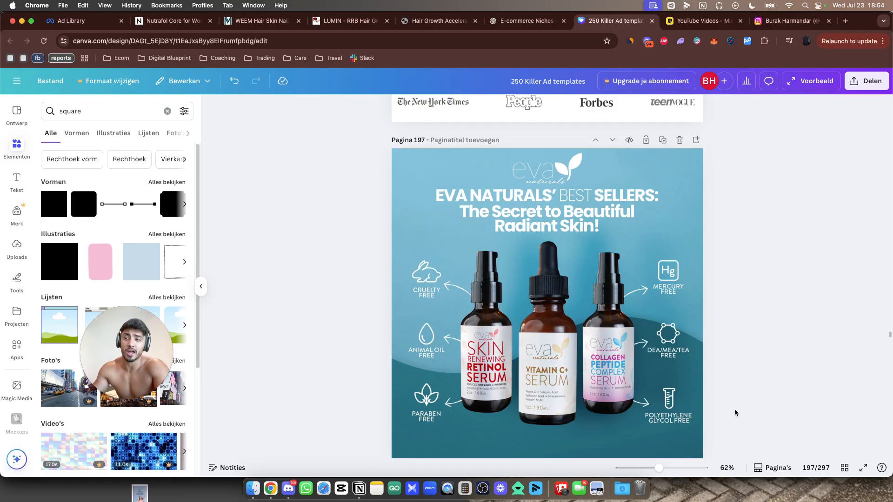
{"action": "scroll", "coordinate": [722, 406], "scroll_direction": "down", "scroll_amount": 1}
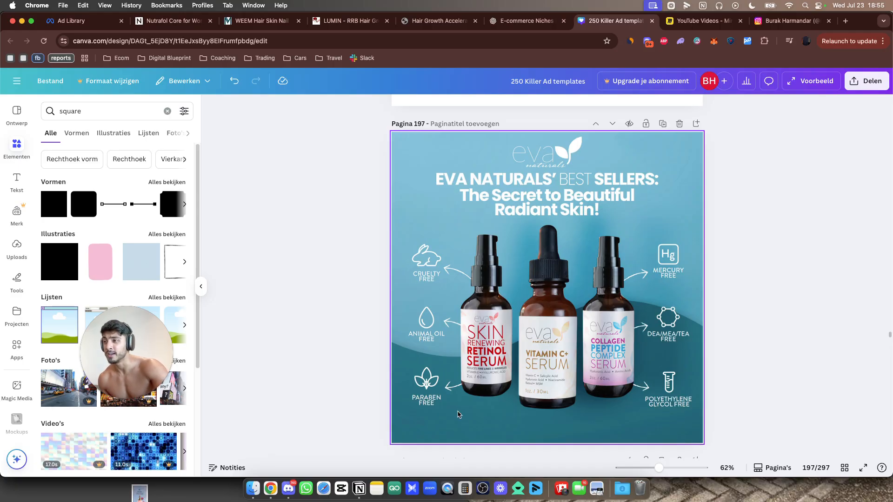
Look at the blank template of the three-serum ad on page 198 and browse on to page 201
{"action": "scroll", "coordinate": [673, 409], "scroll_direction": "down", "scroll_amount": 4}
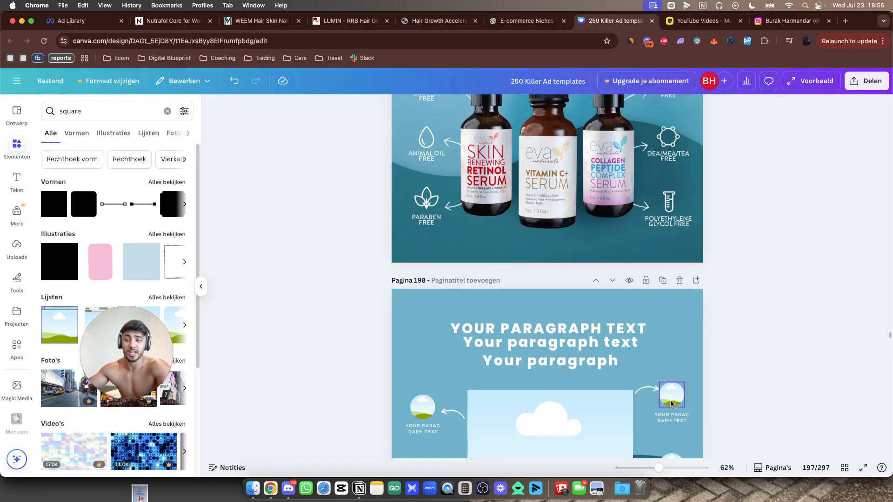
{"action": "scroll", "coordinate": [672, 386], "scroll_direction": "down", "scroll_amount": 1}
{"action": "scroll", "coordinate": [677, 379], "scroll_direction": "down", "scroll_amount": 3}
{"action": "scroll", "coordinate": [678, 379], "scroll_direction": "down", "scroll_amount": 6}
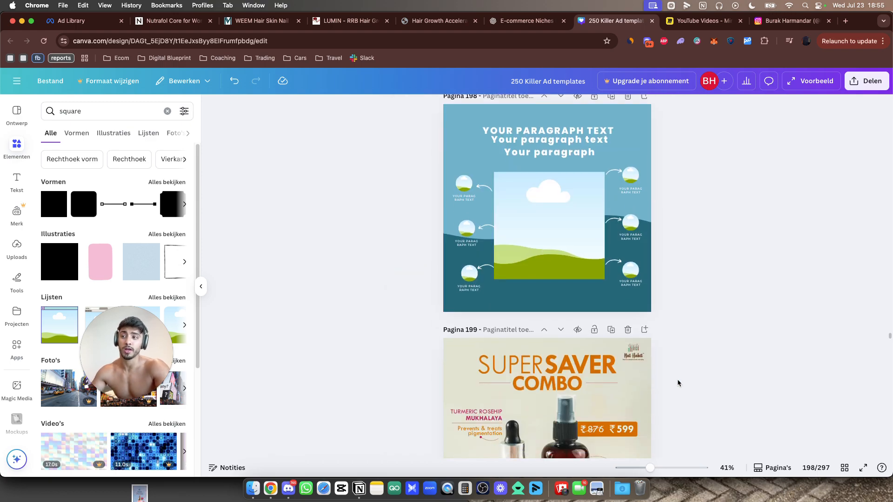
{"action": "scroll", "coordinate": [677, 379], "scroll_direction": "down", "scroll_amount": 2}
{"action": "scroll", "coordinate": [720, 395], "scroll_direction": "down", "scroll_amount": 8}
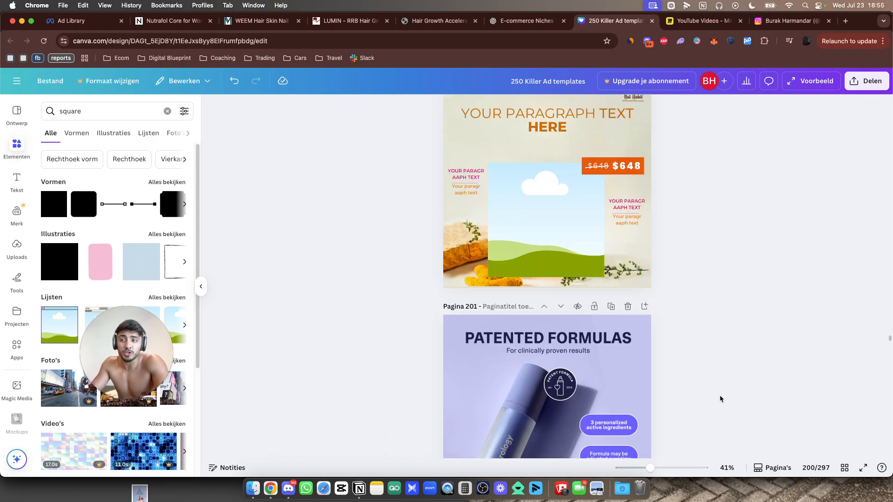
Browse the discount, product and store promotion templates from page 201 to page 218
{"action": "scroll", "coordinate": [730, 382], "scroll_direction": "down", "scroll_amount": 10}
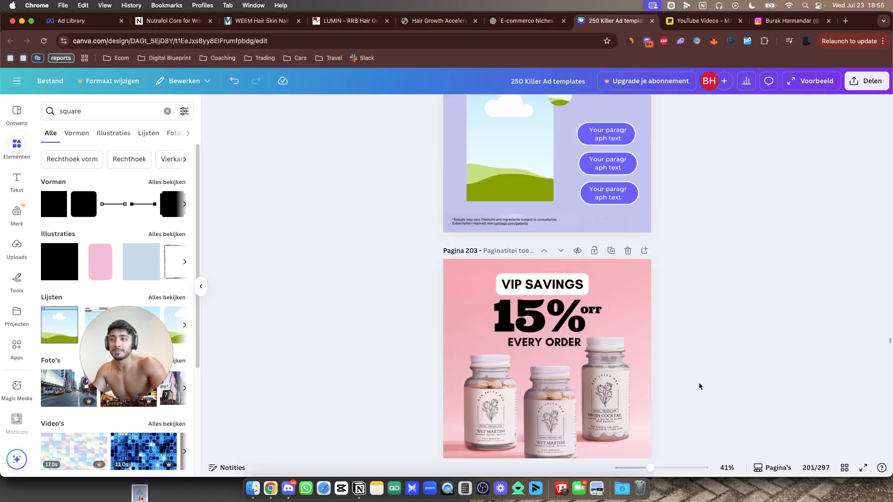
{"action": "scroll", "coordinate": [730, 380], "scroll_direction": "down", "scroll_amount": 5}
{"action": "scroll", "coordinate": [701, 394], "scroll_direction": "down", "scroll_amount": 10}
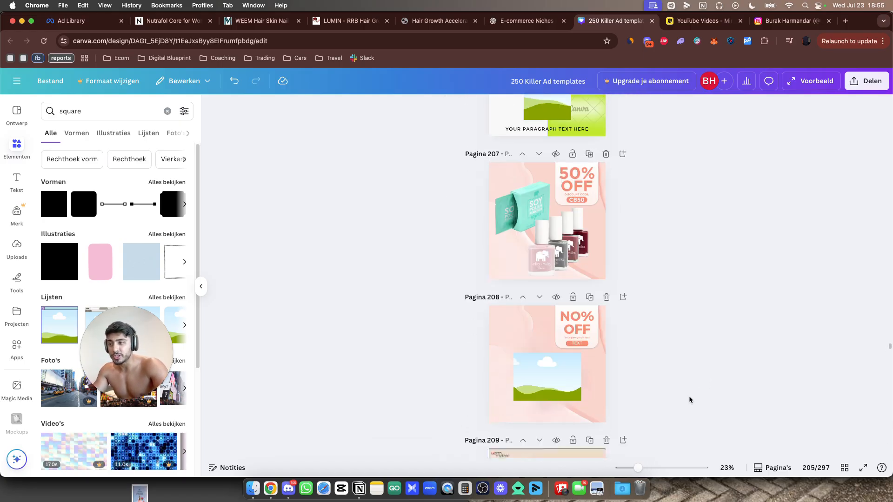
{"action": "scroll", "coordinate": [688, 399], "scroll_direction": "down", "scroll_amount": 10}
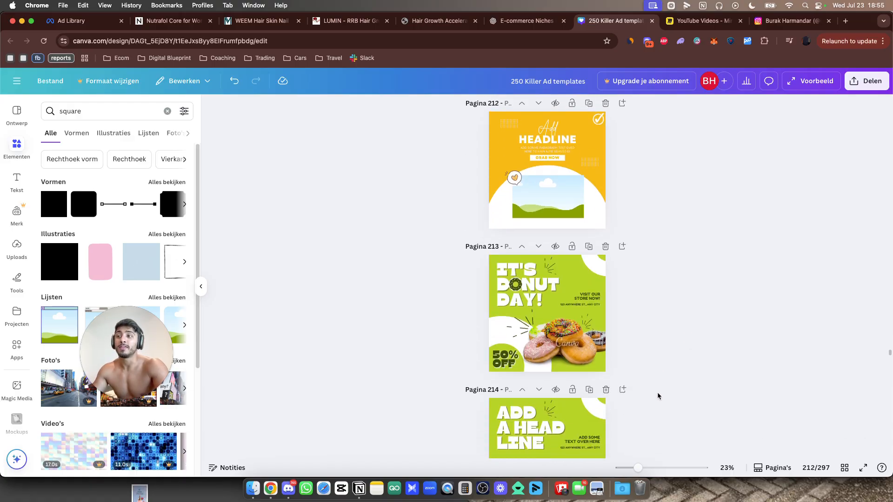
{"action": "scroll", "coordinate": [658, 396], "scroll_direction": "down", "scroll_amount": 8}
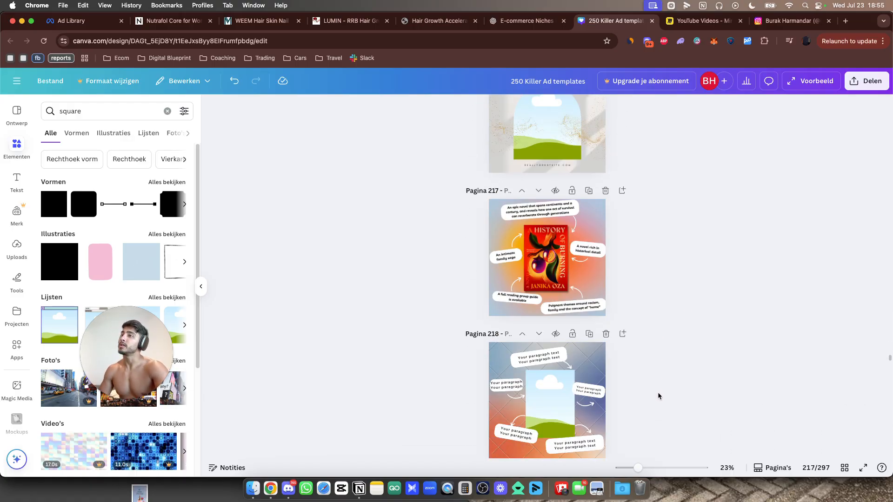
Go back to page 215 and examine the jewelry new collection ad up close
{"action": "scroll", "coordinate": [650, 393], "scroll_direction": "up", "scroll_amount": 5}
{"action": "scroll", "coordinate": [642, 353], "scroll_direction": "up", "scroll_amount": 6}
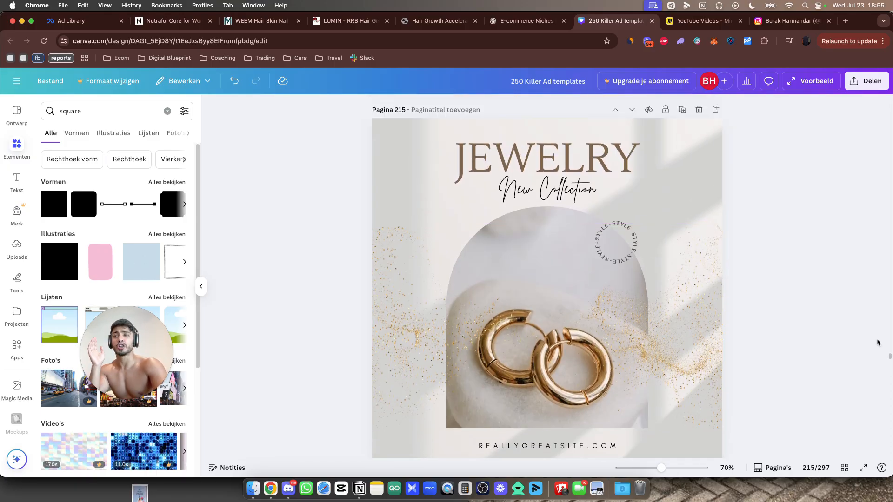
{"action": "scroll", "coordinate": [822, 340], "scroll_direction": "down", "scroll_amount": 1}
{"action": "scroll", "coordinate": [800, 342], "scroll_direction": "up", "scroll_amount": 1}
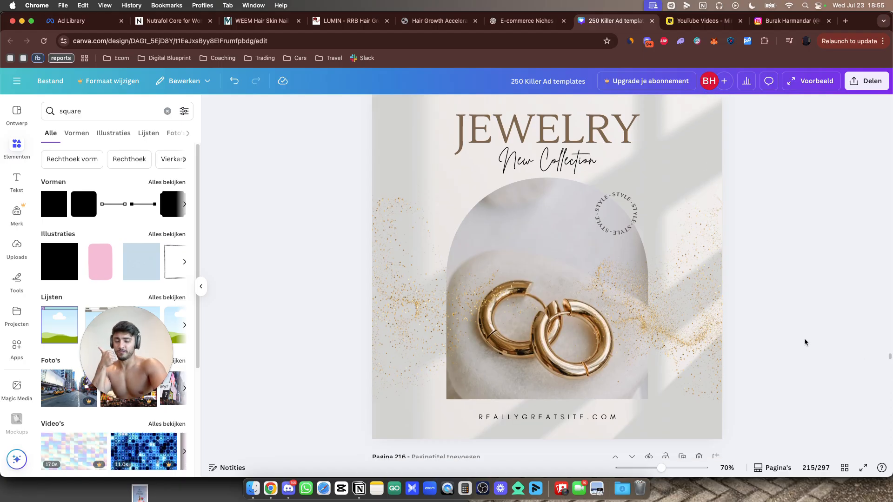
Look at the book ad with arrowed text callouts on page 217 and browse on to the sleep gummies ad on page 223
{"action": "scroll", "coordinate": [755, 393], "scroll_direction": "down", "scroll_amount": 10}
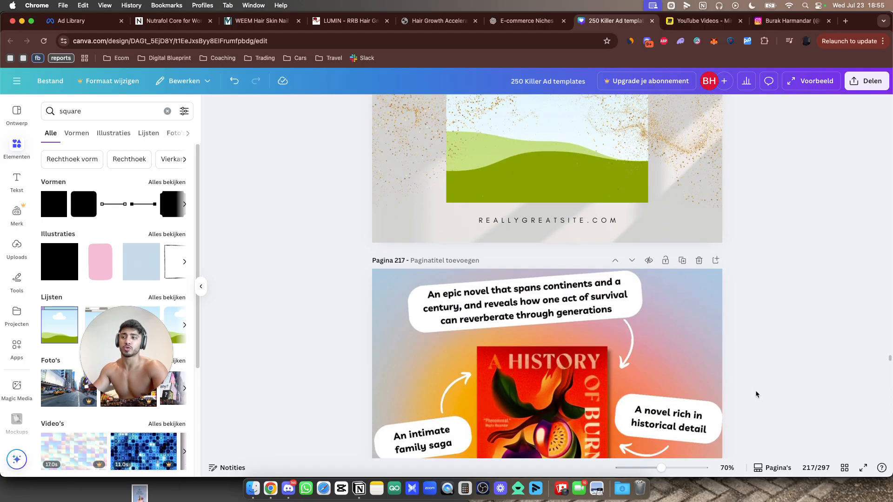
{"action": "scroll", "coordinate": [756, 390], "scroll_direction": "down", "scroll_amount": 5}
{"action": "scroll", "coordinate": [756, 395], "scroll_direction": "down", "scroll_amount": 5}
{"action": "scroll", "coordinate": [644, 371], "scroll_direction": "up", "scroll_amount": 3}
{"action": "scroll", "coordinate": [547, 327], "scroll_direction": "up", "scroll_amount": 3}
{"action": "scroll", "coordinate": [541, 326], "scroll_direction": "down", "scroll_amount": 10}
{"action": "scroll", "coordinate": [542, 328], "scroll_direction": "down", "scroll_amount": 8}
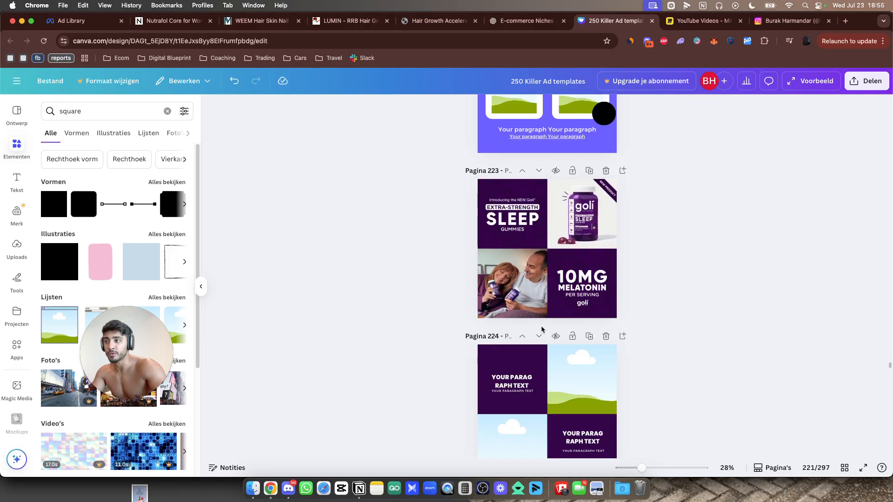
Examine the Goli ashwagandha gummies ad on page 225, including its headline, benefit callouts and closing banner
{"action": "scroll", "coordinate": [541, 328], "scroll_direction": "down", "scroll_amount": 8}
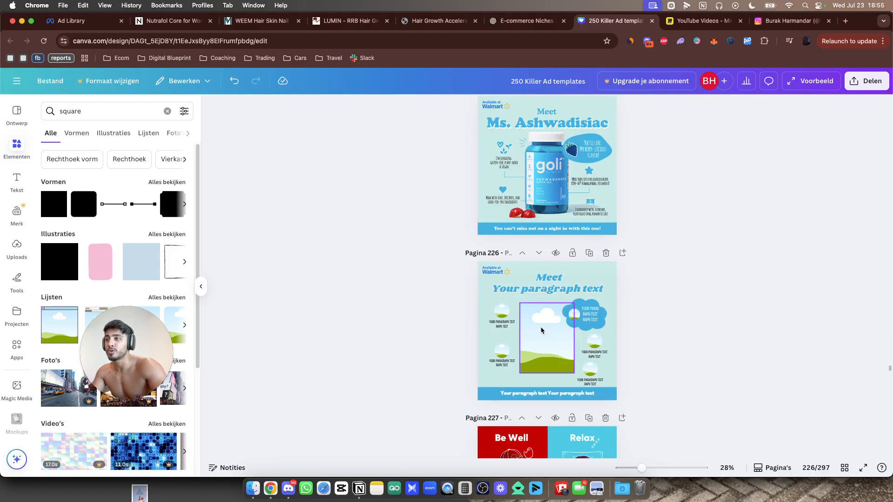
{"action": "scroll", "coordinate": [540, 328], "scroll_direction": "up", "scroll_amount": 3}
{"action": "scroll", "coordinate": [543, 326], "scroll_direction": "up", "scroll_amount": 5}
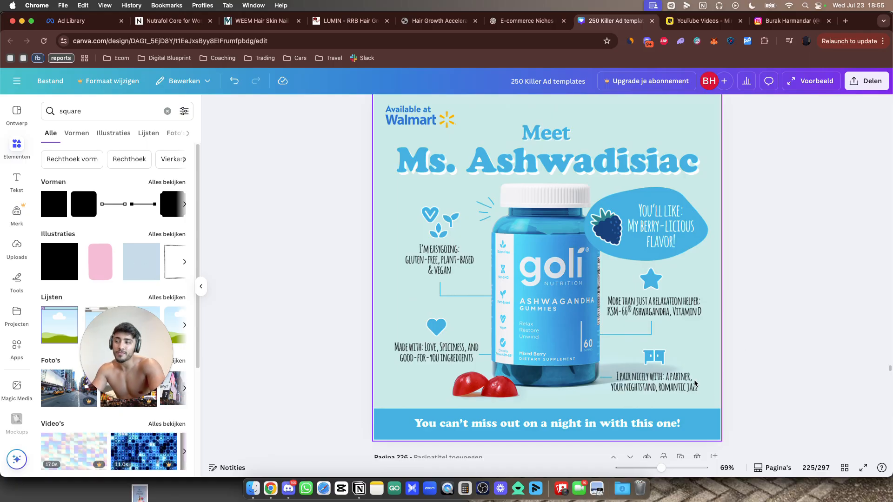
{"action": "scroll", "coordinate": [739, 396], "scroll_direction": "down", "scroll_amount": 1}
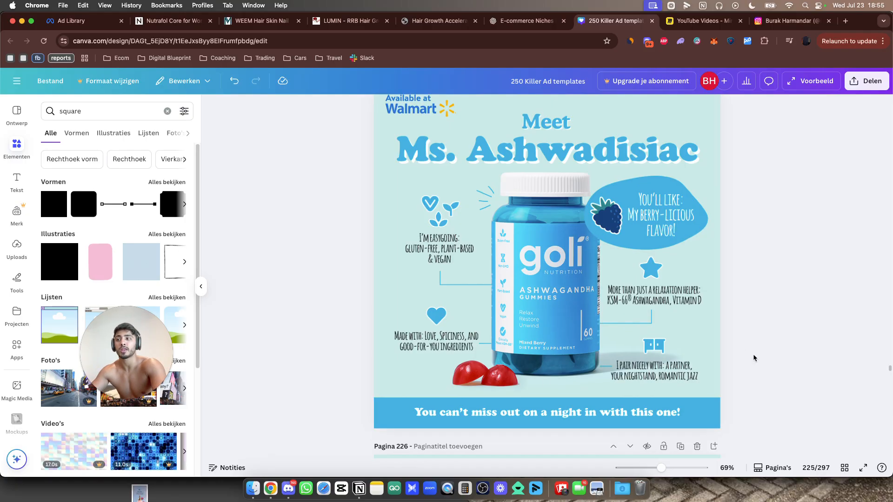
Browse on to page 229 and examine the Dreamy Sleep Gummies ad with its key ingredient icons
{"action": "scroll", "coordinate": [753, 354], "scroll_direction": "down", "scroll_amount": 5}
{"action": "scroll", "coordinate": [729, 366], "scroll_direction": "down", "scroll_amount": 10}
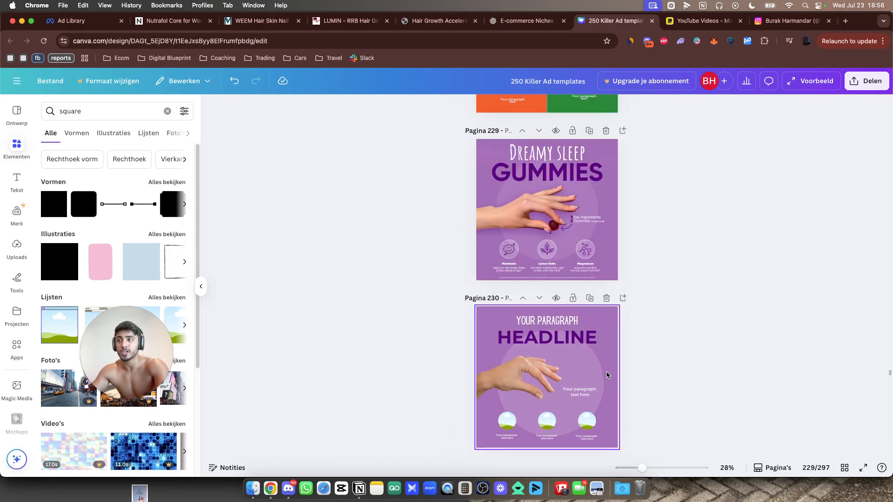
{"action": "scroll", "coordinate": [607, 389], "scroll_direction": "up", "scroll_amount": 4}
{"action": "scroll", "coordinate": [566, 376], "scroll_direction": "up", "scroll_amount": 3}
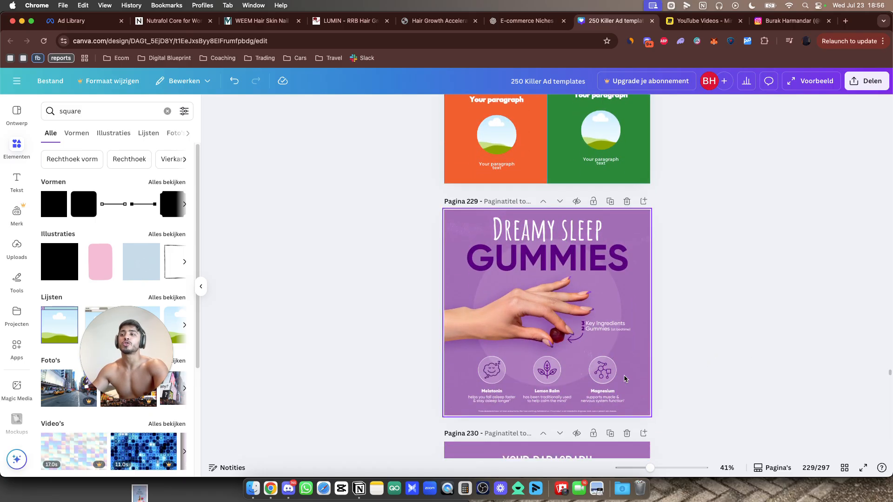
Browse the templates after page 230 through the two-column comparison on page 236 and the gummies ad on page 237
{"action": "scroll", "coordinate": [624, 379], "scroll_direction": "down", "scroll_amount": 3}
{"action": "scroll", "coordinate": [621, 374], "scroll_direction": "down", "scroll_amount": 4}
{"action": "scroll", "coordinate": [624, 380], "scroll_direction": "down", "scroll_amount": 10}
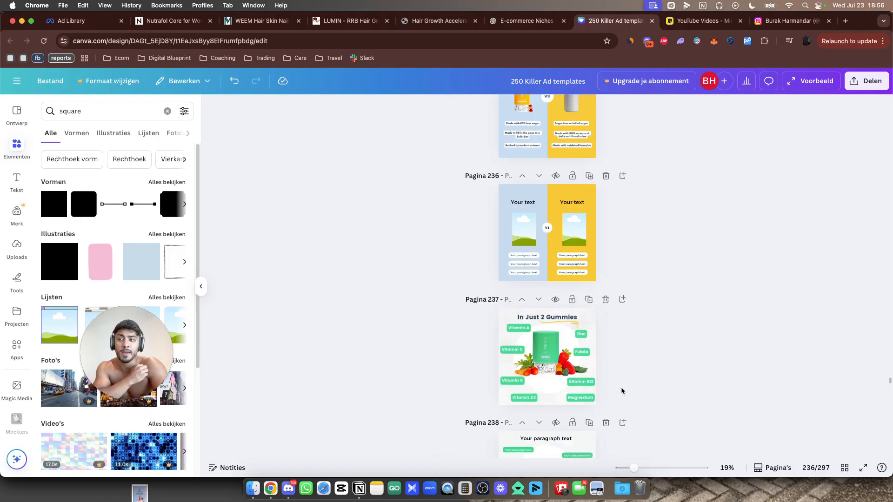
{"action": "scroll", "coordinate": [624, 382], "scroll_direction": "down", "scroll_amount": 4}
Check the Glamara Hair Growth Accelerator product page and the ChatGPT conversation, and return to the Canva design
{"action": "left_click", "coordinate": [440, 21]}
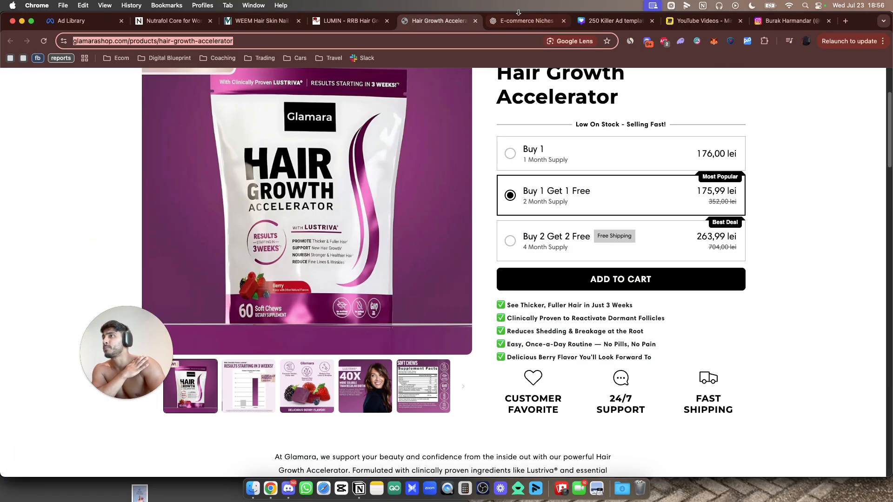
{"action": "left_click", "coordinate": [525, 21]}
{"action": "scroll", "coordinate": [621, 173], "scroll_direction": "down", "scroll_amount": 2}
{"action": "scroll", "coordinate": [620, 173], "scroll_direction": "down", "scroll_amount": 3}
{"action": "key", "text": "ctrl+Tab"}
Go back to the Trimmer vs DudePruner comparison on page 153 and examine its blank template on page 154
{"action": "scroll", "coordinate": [772, 289], "scroll_direction": "up", "scroll_amount": 20}
{"action": "left_click_drag", "start_coordinate": [885, 359], "coordinate": [884, 288]}
{"action": "scroll", "coordinate": [673, 350], "scroll_direction": "up", "scroll_amount": 15}
{"action": "scroll", "coordinate": [673, 351], "scroll_direction": "down", "scroll_amount": 7}
{"action": "scroll", "coordinate": [547, 180], "scroll_direction": "up", "scroll_amount": 5}
{"action": "scroll", "coordinate": [542, 388], "scroll_direction": "up", "scroll_amount": 5}
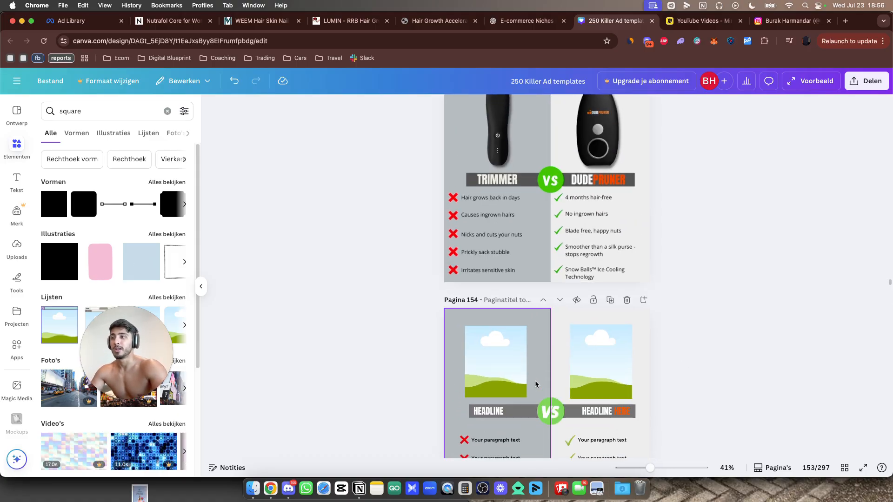
{"action": "scroll", "coordinate": [536, 385], "scroll_direction": "up", "scroll_amount": 10}
{"action": "scroll", "coordinate": [537, 383], "scroll_direction": "up", "scroll_amount": 5}
{"action": "scroll", "coordinate": [539, 379], "scroll_direction": "down", "scroll_amount": 8}
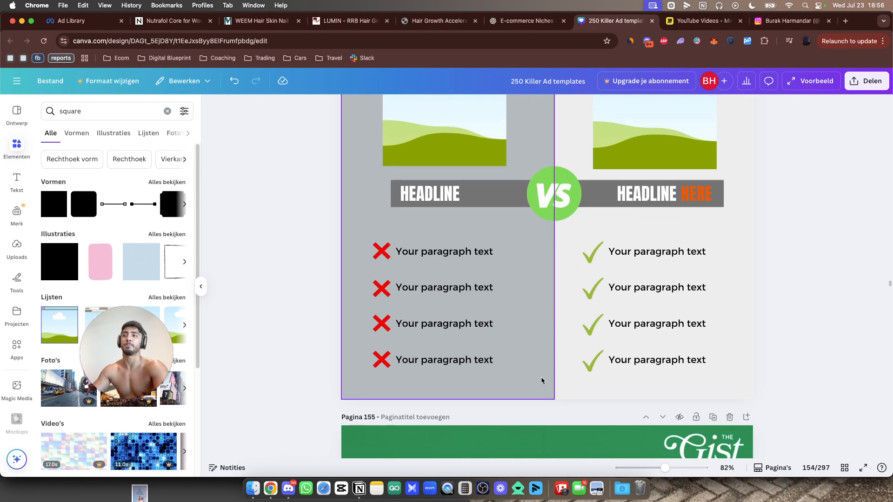
{"action": "scroll", "coordinate": [541, 377], "scroll_direction": "down", "scroll_amount": 5}
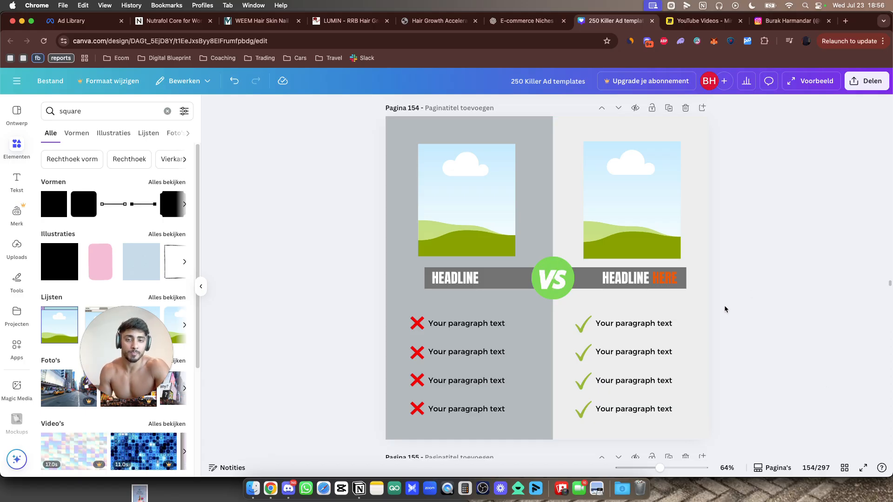
Switch to ChatGPT and review the emotional comparison between Jamaican Black Castor Oil and Minoxidil
{"action": "left_click", "coordinate": [535, 21]}
{"action": "scroll", "coordinate": [623, 220], "scroll_direction": "up", "scroll_amount": 1}
{"action": "scroll", "coordinate": [623, 219], "scroll_direction": "down", "scroll_amount": 1}
{"action": "left_click_drag", "start_coordinate": [421, 226], "coordinate": [353, 227]}
{"action": "left_click", "coordinate": [534, 239]}
{"action": "left_click_drag", "start_coordinate": [422, 227], "coordinate": [549, 225]}
{"action": "left_click", "coordinate": [375, 122]}
{"action": "left_click", "coordinate": [549, 225]}
{"action": "scroll", "coordinate": [547, 225], "scroll_direction": "up", "scroll_amount": 2}
{"action": "scroll", "coordinate": [546, 226], "scroll_direction": "down", "scroll_amount": 5}
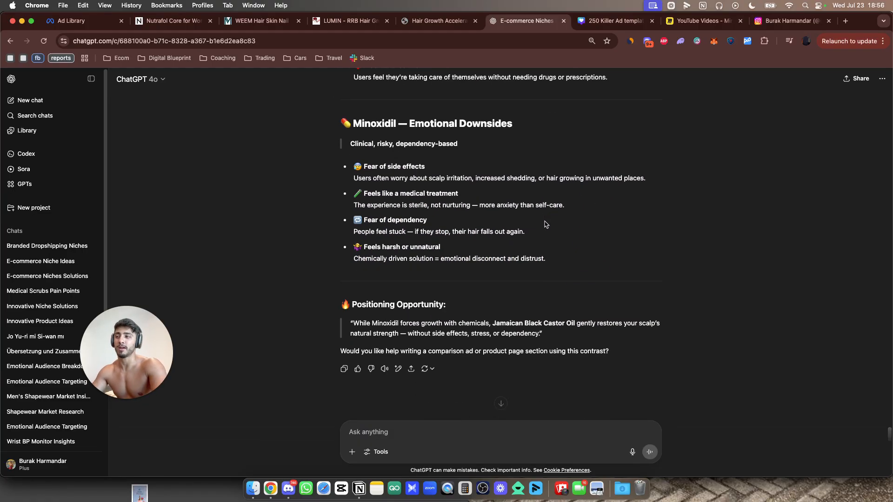
Ask ChatGPT to "make this for a male audience"
{"action": "type", "text": "make this for a male audi"}
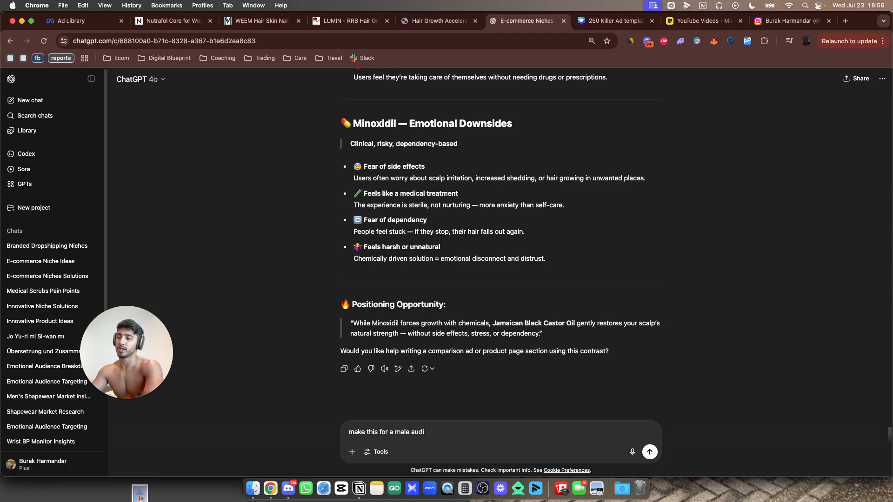
{"action": "type", "text": "ence"}
{"action": "key", "text": "Return"}
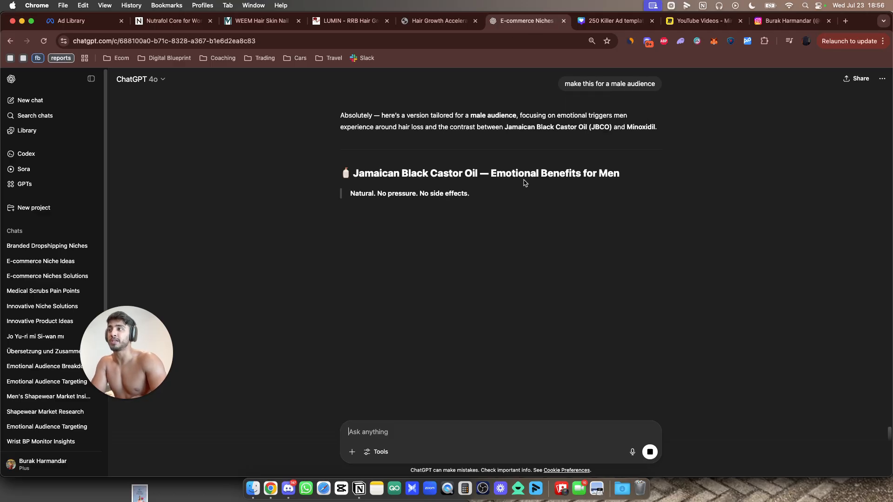
Read the emotional benefits of castor oil for men in the new reply and return to the earlier Minoxidil downsides
{"action": "left_click_drag", "start_coordinate": [441, 241], "coordinate": [363, 241]}
{"action": "left_click", "coordinate": [456, 236]}
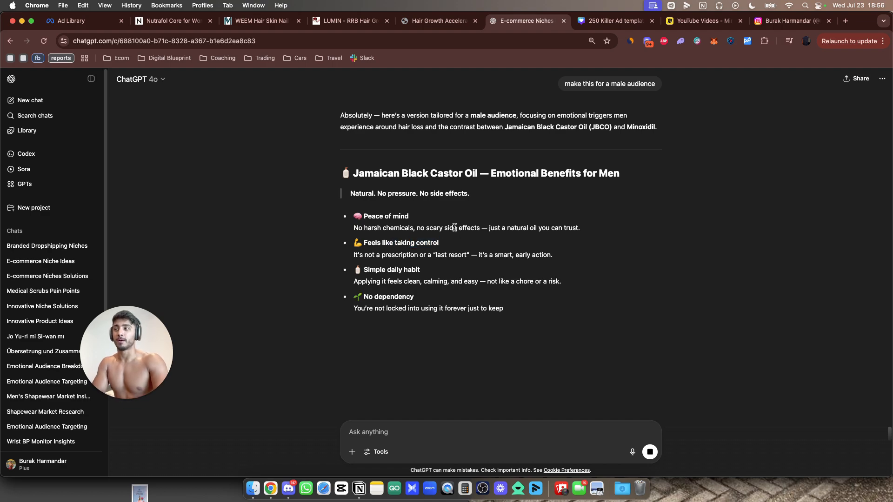
{"action": "scroll", "coordinate": [458, 223], "scroll_direction": "up", "scroll_amount": 1}
{"action": "scroll", "coordinate": [458, 225], "scroll_direction": "down", "scroll_amount": 1}
{"action": "left_click_drag", "start_coordinate": [439, 310], "coordinate": [354, 310]}
{"action": "left_click", "coordinate": [459, 296]}
{"action": "scroll", "coordinate": [460, 295], "scroll_direction": "up", "scroll_amount": 10}
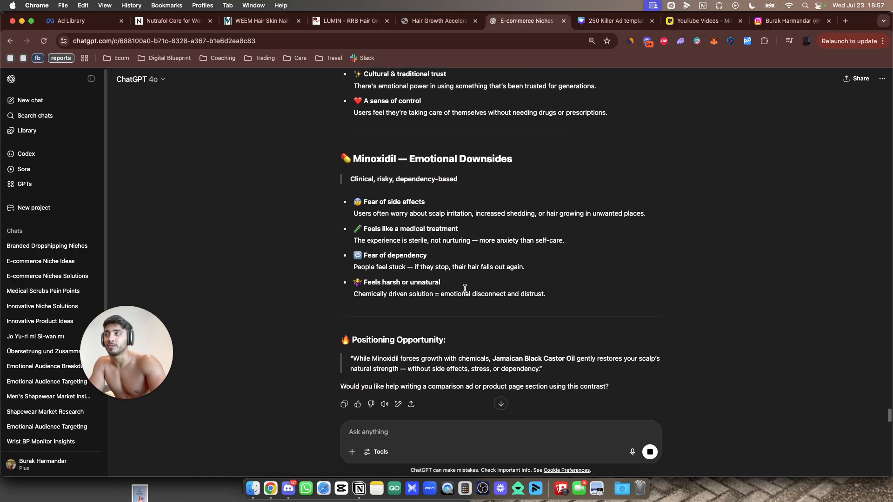
Read ChatGPT's male-audience version, covering the castor oil benefits and the Minoxidil downsides, and return to the earlier shampoo replies
{"action": "scroll", "coordinate": [484, 200], "scroll_direction": "down", "scroll_amount": 5}
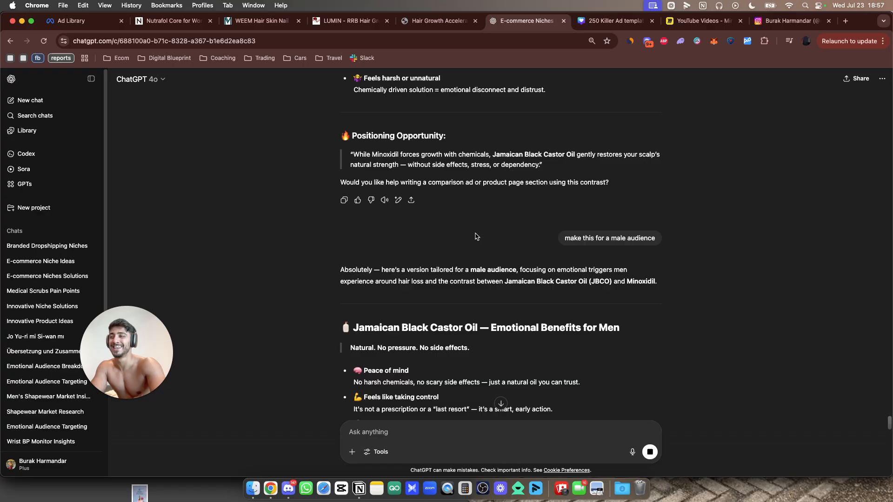
{"action": "scroll", "coordinate": [476, 237], "scroll_direction": "down", "scroll_amount": 4}
{"action": "triple_click", "coordinate": [407, 313]}
{"action": "left_click", "coordinate": [422, 302]}
{"action": "left_click_drag", "start_coordinate": [446, 229], "coordinate": [354, 228]}
{"action": "left_click", "coordinate": [471, 369]}
{"action": "scroll", "coordinate": [471, 368], "scroll_direction": "down", "scroll_amount": 2}
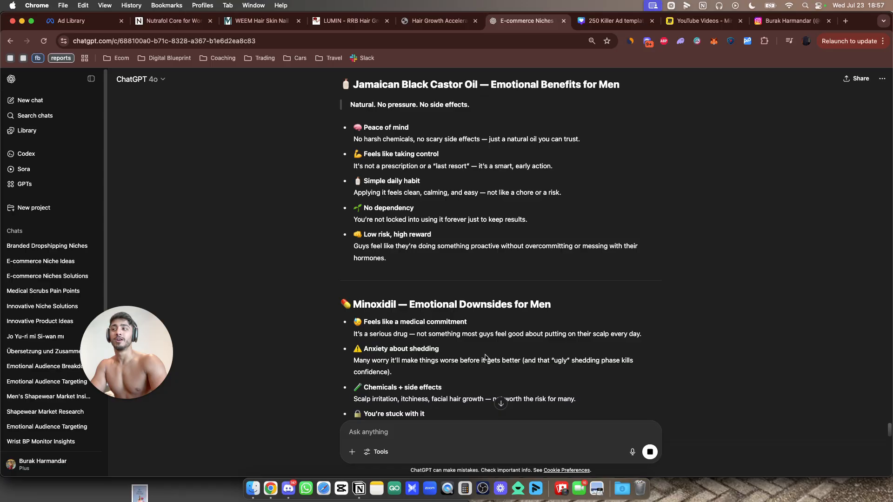
{"action": "scroll", "coordinate": [497, 375], "scroll_direction": "up", "scroll_amount": 20}
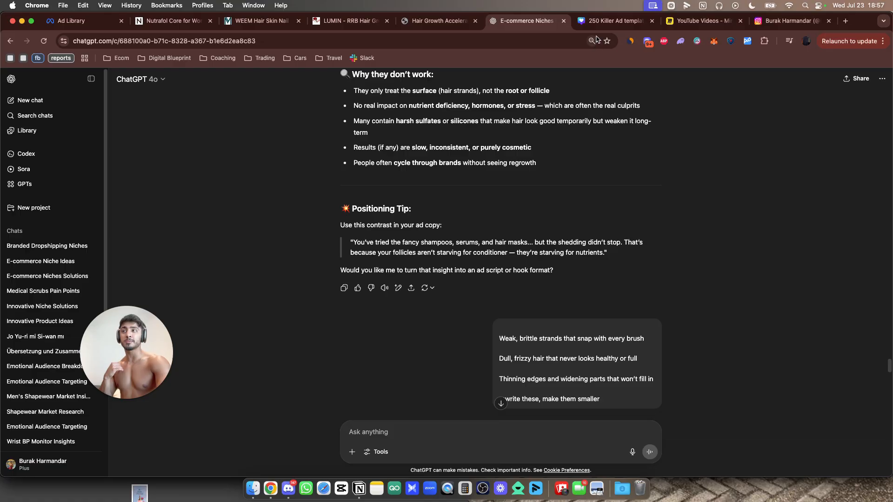
Switch to the Canva ad templates and browse back from page 155 to page 95
{"action": "left_click", "coordinate": [615, 20]}
{"action": "scroll", "coordinate": [656, 201], "scroll_direction": "down", "scroll_amount": 5}
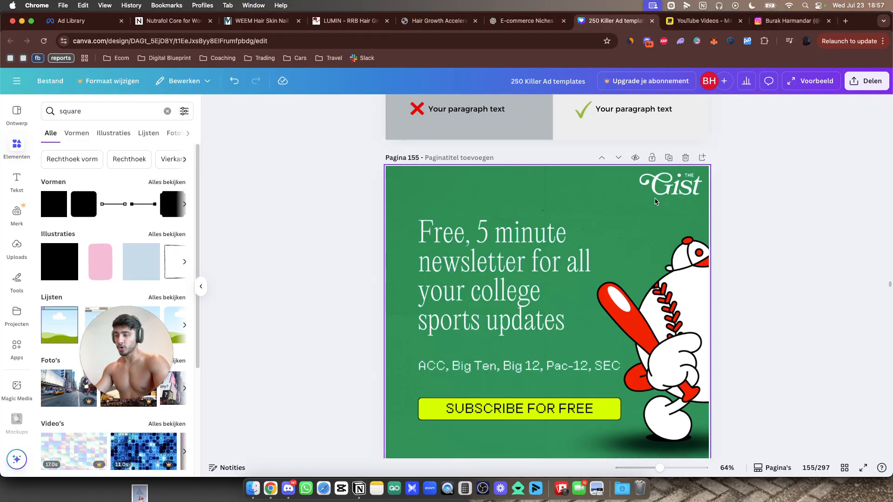
{"action": "scroll", "coordinate": [655, 200], "scroll_direction": "down", "scroll_amount": 5}
{"action": "scroll", "coordinate": [641, 172], "scroll_direction": "up", "scroll_amount": 20}
{"action": "scroll", "coordinate": [641, 157], "scroll_direction": "up", "scroll_amount": 20}
{"action": "scroll", "coordinate": [613, 130], "scroll_direction": "up", "scroll_amount": 10}
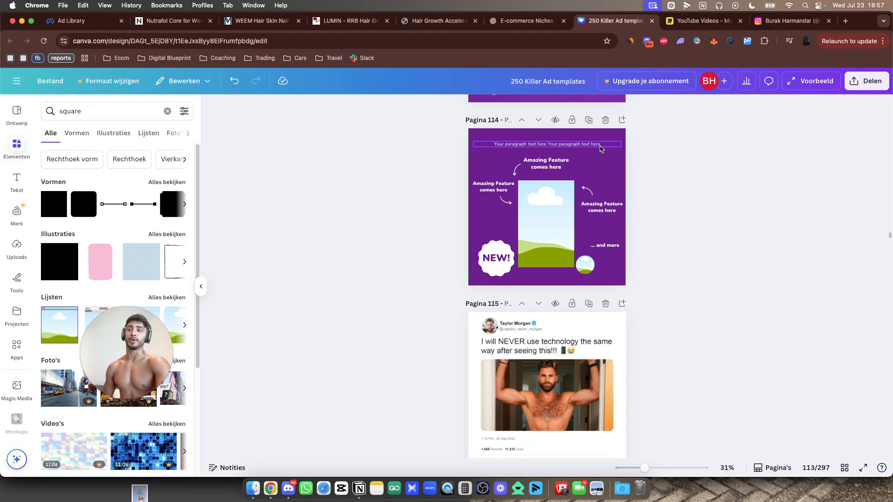
{"action": "scroll", "coordinate": [602, 154], "scroll_direction": "up", "scroll_amount": 4}
{"action": "scroll", "coordinate": [556, 221], "scroll_direction": "down", "scroll_amount": 4}
{"action": "scroll", "coordinate": [557, 218], "scroll_direction": "up", "scroll_amount": 20}
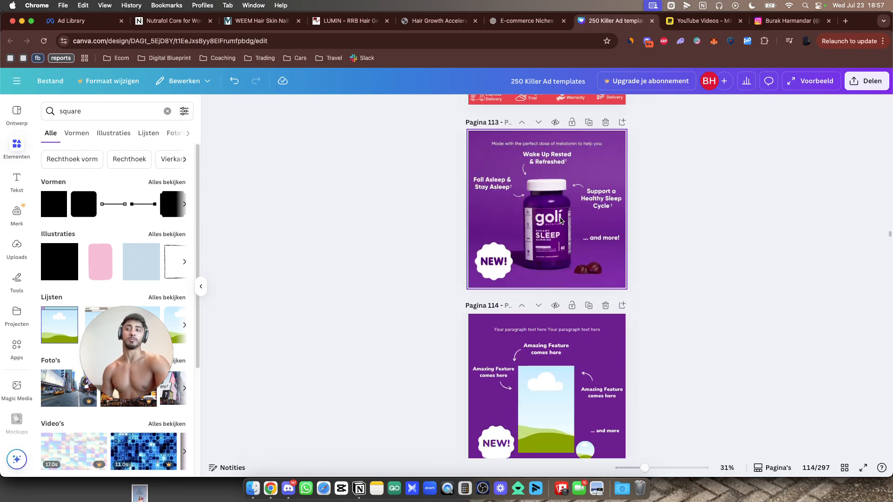
{"action": "scroll", "coordinate": [575, 217], "scroll_direction": "up", "scroll_amount": 20}
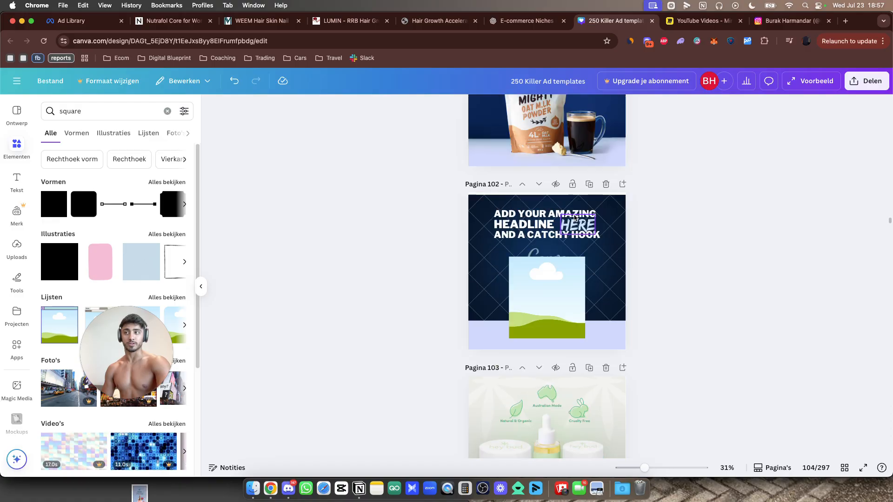
{"action": "scroll", "coordinate": [573, 214], "scroll_direction": "up", "scroll_amount": 20}
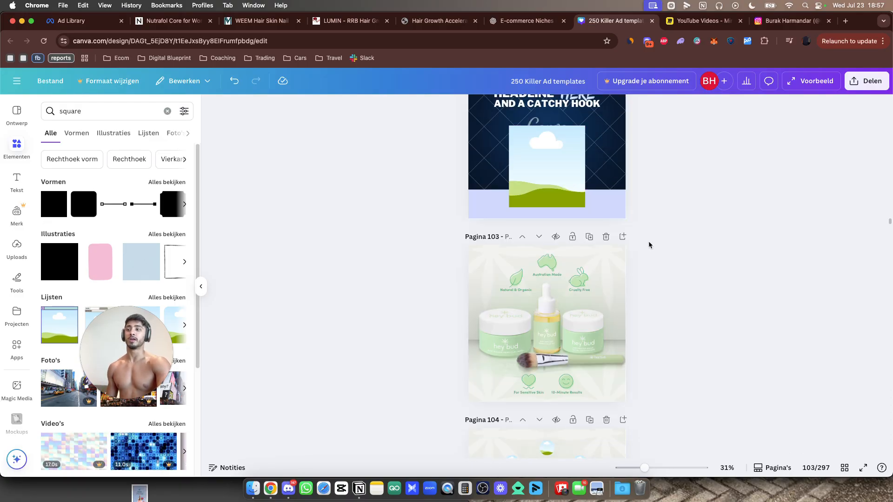
{"action": "scroll", "coordinate": [690, 235], "scroll_direction": "up", "scroll_amount": 10}
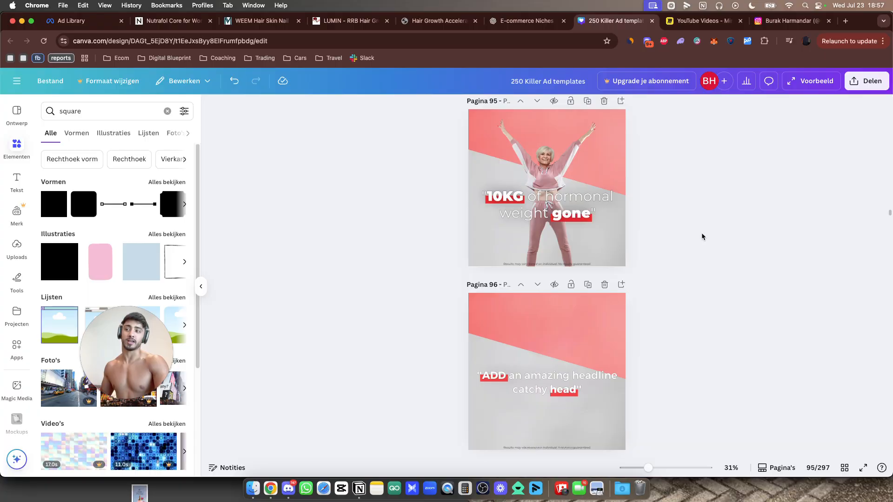
Examine the "Day 01 vs Day 30" protein coffee comparison on page 93 and the neighbouring template on page 92
{"action": "scroll", "coordinate": [633, 251], "scroll_direction": "up", "scroll_amount": 9}
{"action": "scroll", "coordinate": [618, 258], "scroll_direction": "down", "scroll_amount": 13}
{"action": "scroll", "coordinate": [586, 301], "scroll_direction": "up", "scroll_amount": 5}
{"action": "scroll", "coordinate": [547, 139], "scroll_direction": "down", "scroll_amount": 3}
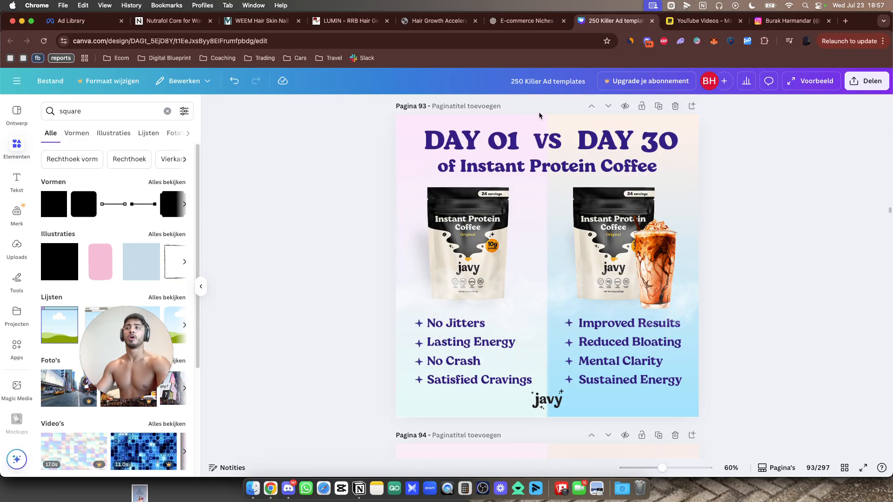
{"action": "left_click", "coordinate": [570, 150]}
{"action": "left_click_drag", "start_coordinate": [783, 192], "coordinate": [354, 120]}
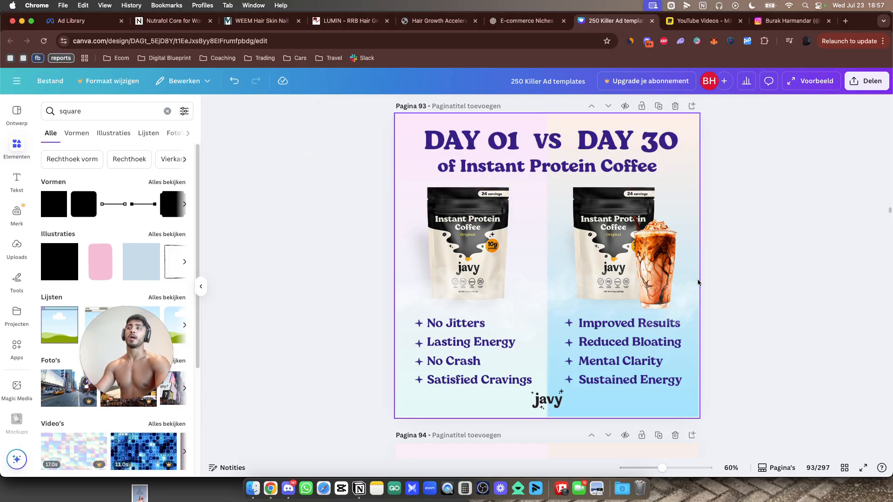
{"action": "scroll", "coordinate": [810, 322], "scroll_direction": "up", "scroll_amount": 1}
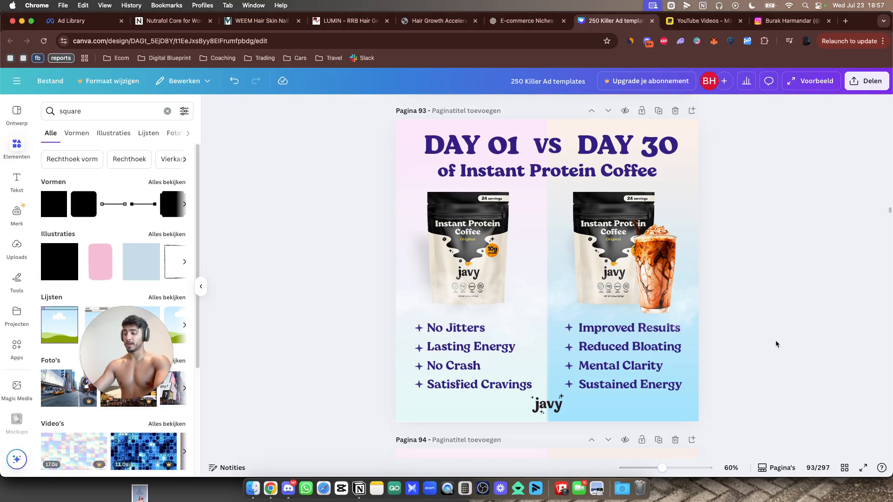
{"action": "scroll", "coordinate": [759, 320], "scroll_direction": "down", "scroll_amount": 1}
{"action": "scroll", "coordinate": [727, 329], "scroll_direction": "down", "scroll_amount": 1}
{"action": "left_click_drag", "start_coordinate": [753, 243], "coordinate": [347, 118]}
{"action": "scroll", "coordinate": [811, 247], "scroll_direction": "up", "scroll_amount": 5}
{"action": "scroll", "coordinate": [787, 292], "scroll_direction": "down", "scroll_amount": 5}
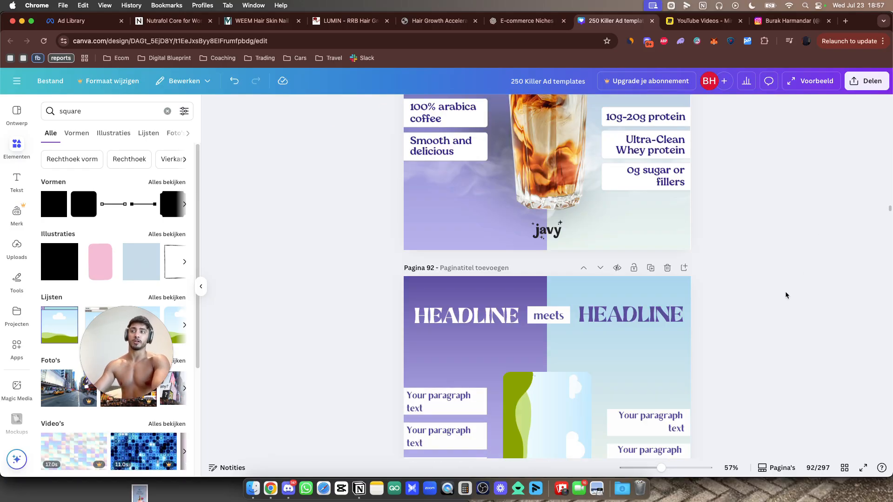
Browse back through the ad templates to the edited hair-loss comparison on page 56
{"action": "scroll", "coordinate": [781, 290], "scroll_direction": "up", "scroll_amount": 5}
{"action": "scroll", "coordinate": [778, 292], "scroll_direction": "up", "scroll_amount": 10}
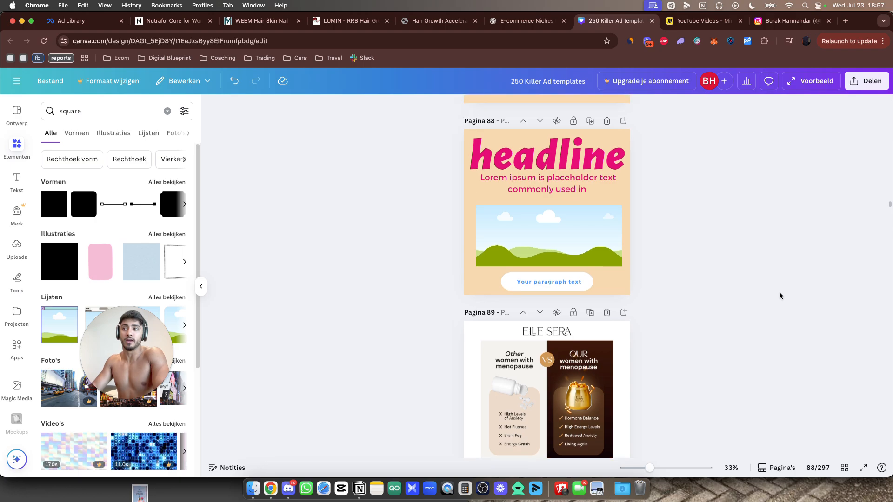
{"action": "scroll", "coordinate": [770, 300], "scroll_direction": "up", "scroll_amount": 10}
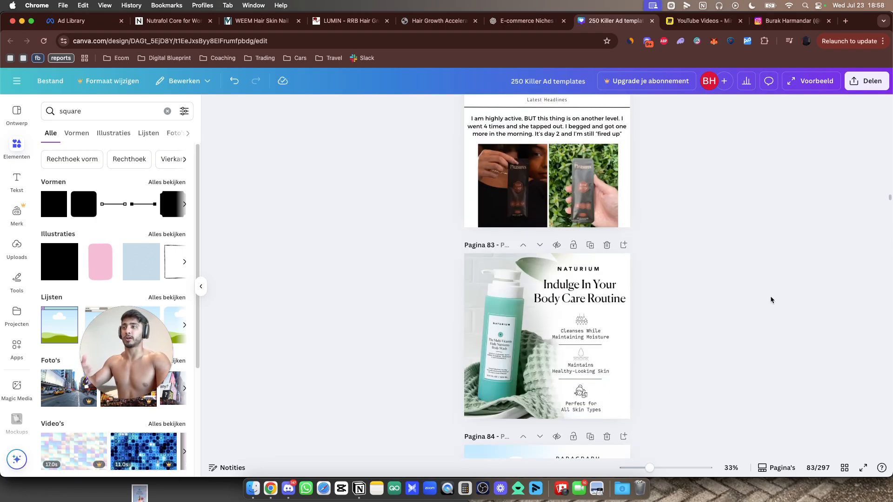
{"action": "scroll", "coordinate": [766, 296], "scroll_direction": "up", "scroll_amount": 15}
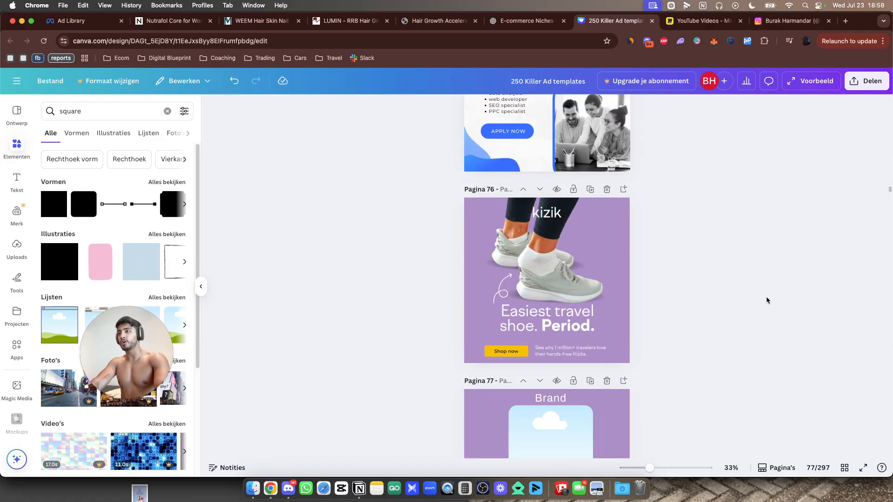
{"action": "scroll", "coordinate": [637, 287], "scroll_direction": "up", "scroll_amount": 12}
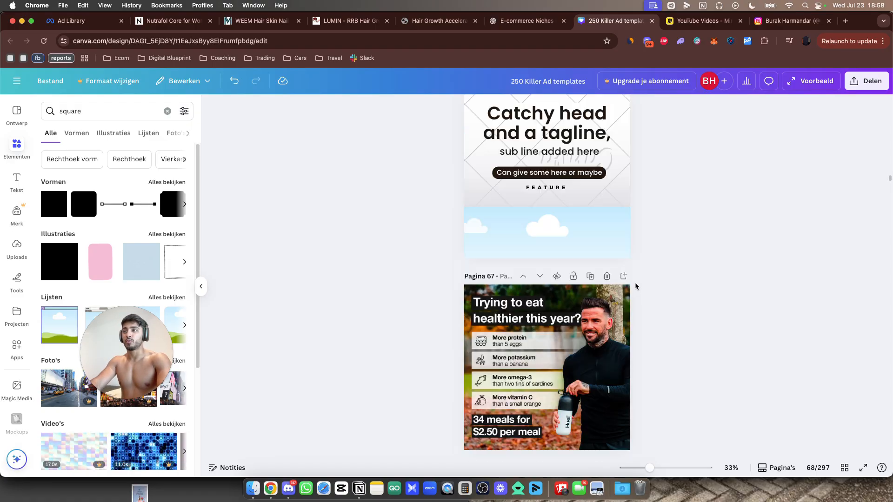
{"action": "scroll", "coordinate": [638, 279], "scroll_direction": "up", "scroll_amount": 12}
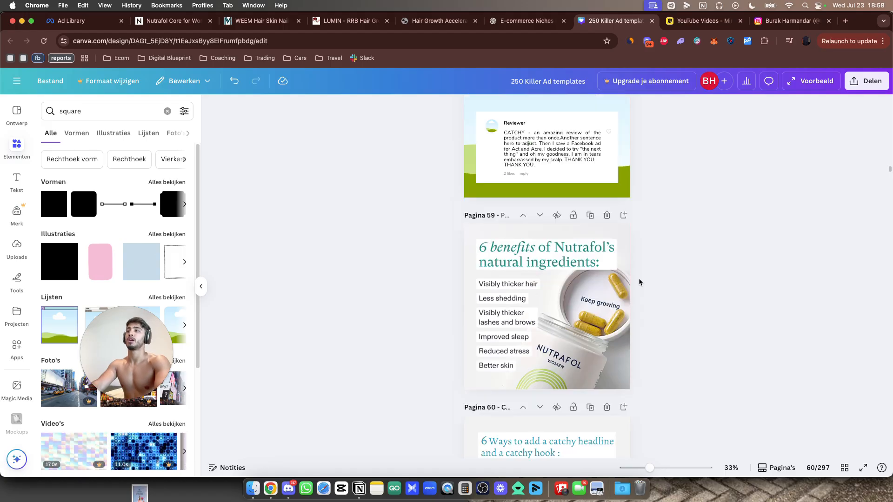
{"action": "scroll", "coordinate": [563, 316], "scroll_direction": "up", "scroll_amount": 10}
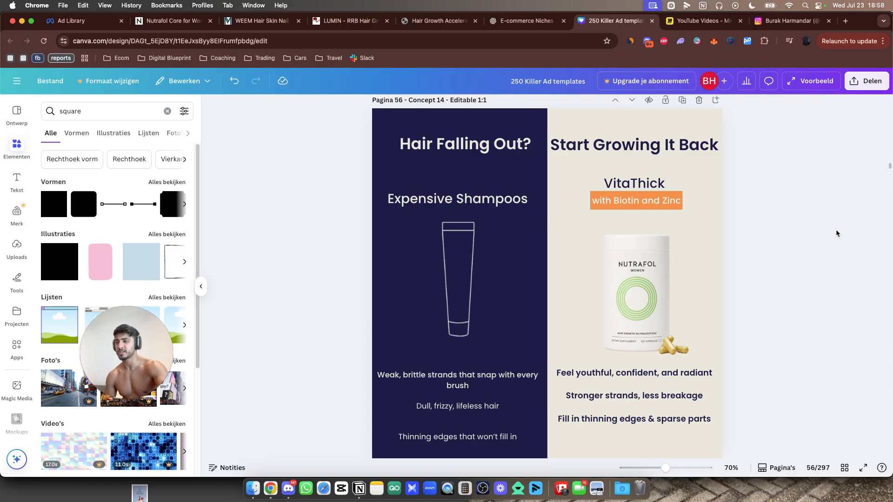
Put an X before "Dull, frizzy, lifeless hair" and "Thinning edges that won't fill in", removing the extra blank line between them
{"action": "left_click", "coordinate": [440, 451]}
{"action": "left_click", "coordinate": [439, 450]}
{"action": "type", "text": "X"}
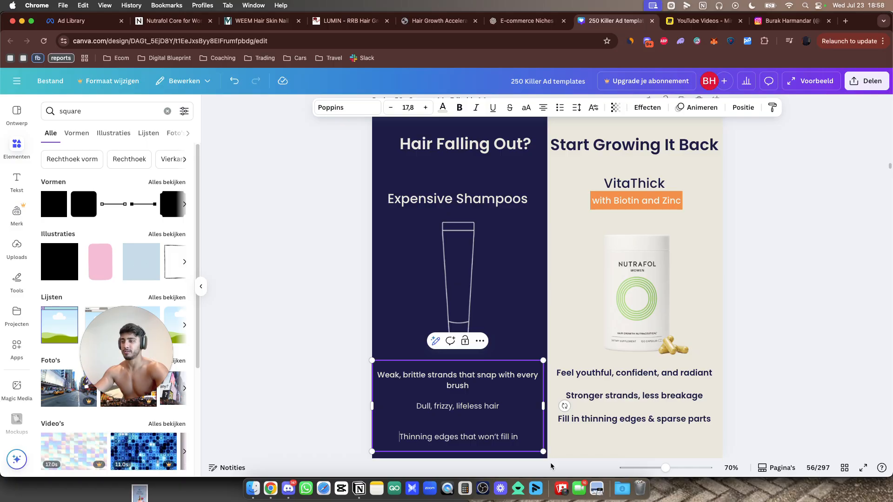
{"action": "type", "text": "X"}
{"action": "key", "text": "Down"}
{"action": "key", "text": "BackSpace"}
{"action": "key", "text": "super+a"}
{"action": "left_click", "coordinate": [395, 375]}
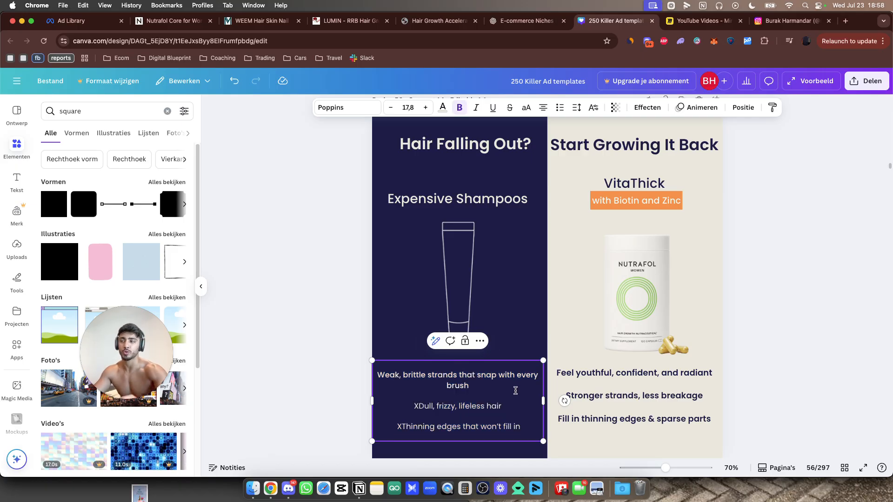
{"action": "left_click", "coordinate": [746, 250]}
{"action": "scroll", "coordinate": [740, 246], "scroll_direction": "down", "scroll_amount": 2}
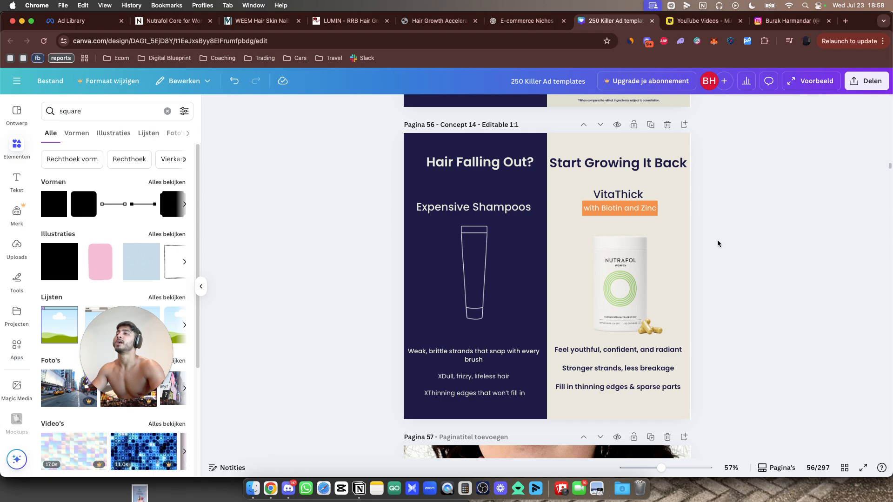
{"action": "scroll", "coordinate": [394, 167], "scroll_direction": "up", "scroll_amount": 2}
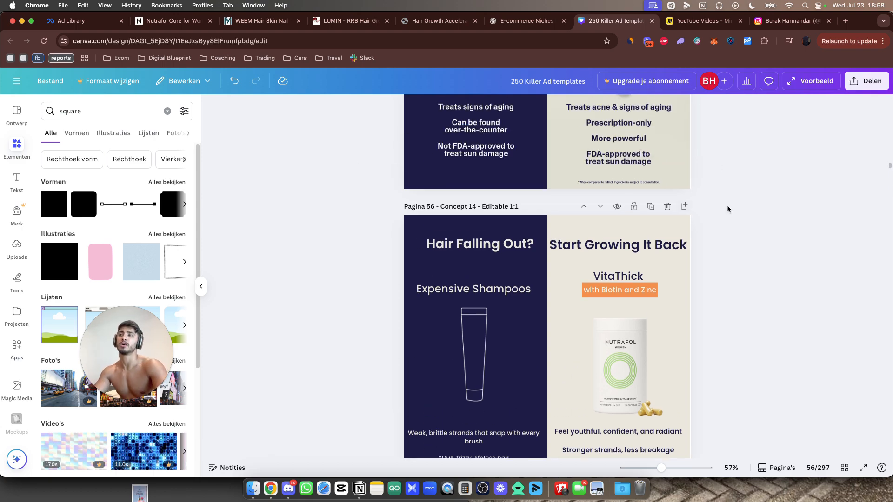
{"action": "scroll", "coordinate": [744, 195], "scroll_direction": "down", "scroll_amount": 4}
{"action": "scroll", "coordinate": [688, 188], "scroll_direction": "down", "scroll_amount": 3}
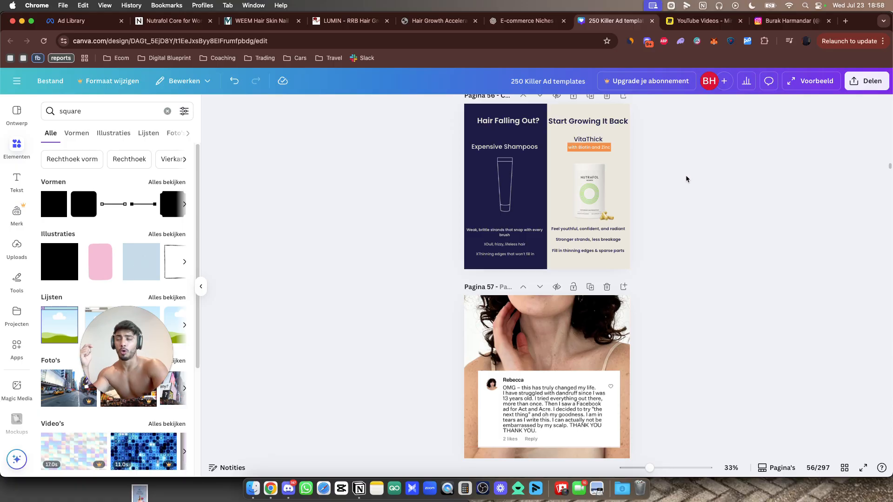
Switch to the Instagram profile page and return to the Canva ad templates
{"action": "left_click", "coordinate": [791, 21]}
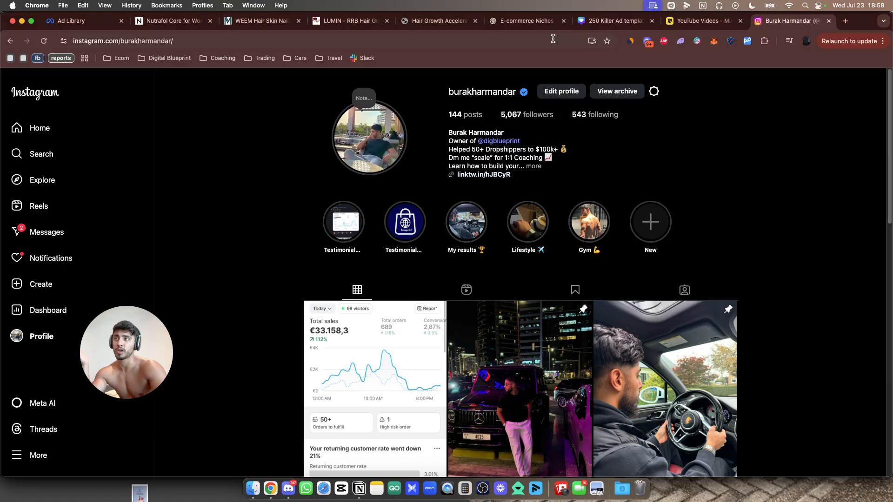
{"action": "key", "text": "super+6"}
{"action": "key", "text": "super+7"}
{"action": "scroll", "coordinate": [749, 223], "scroll_direction": "up", "scroll_amount": 2}
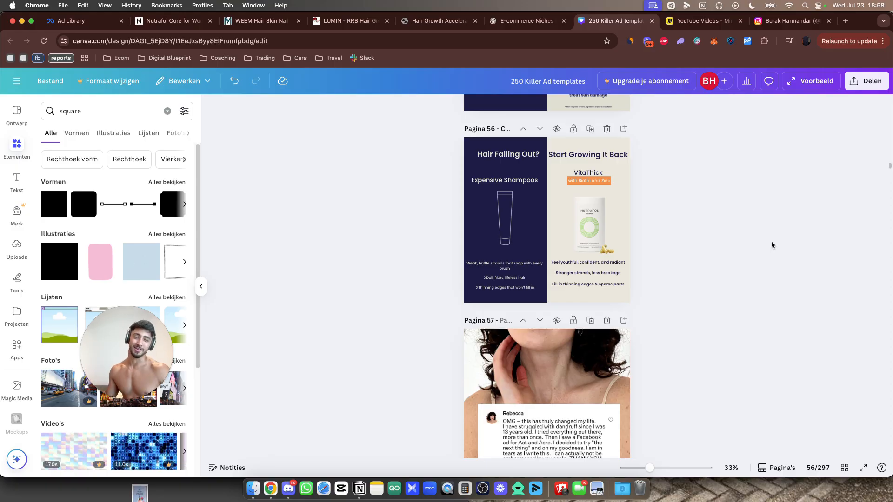
Examine the hair-loss comparison on page 56 and the templates before it back to page 51
{"action": "scroll", "coordinate": [704, 246], "scroll_direction": "up", "scroll_amount": 5}
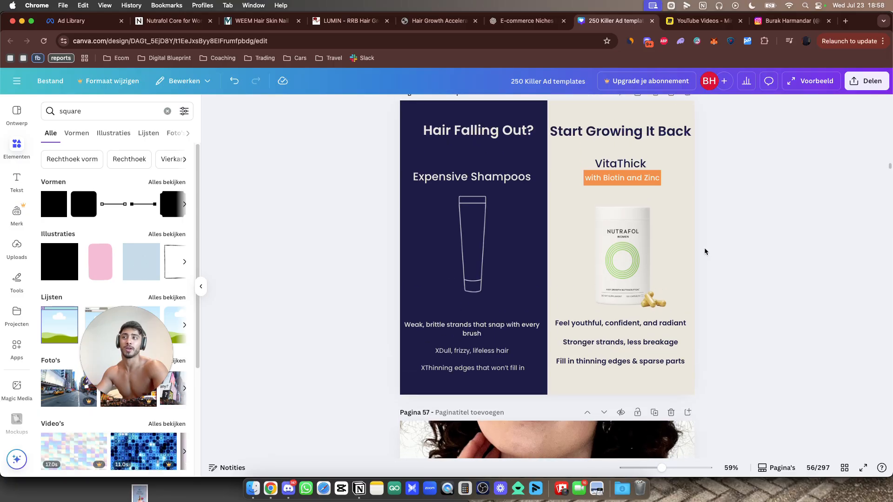
{"action": "left_click_drag", "start_coordinate": [798, 184], "coordinate": [251, 271]}
{"action": "left_click", "coordinate": [389, 278]}
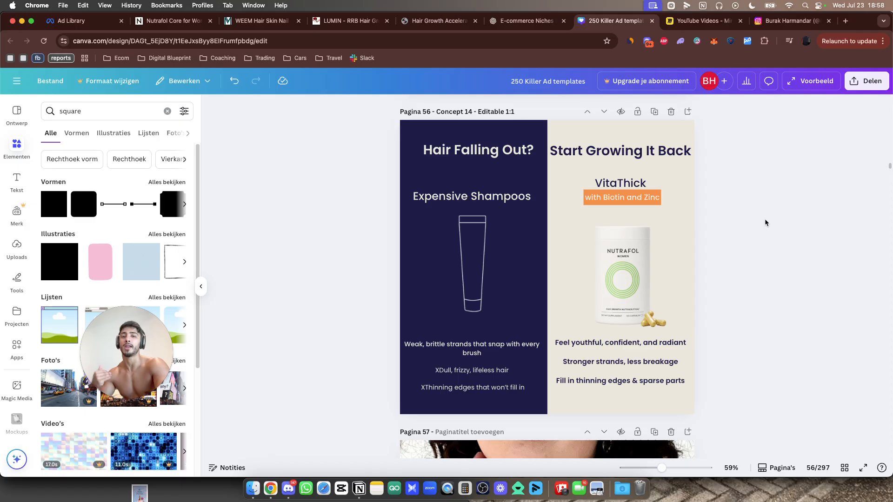
{"action": "scroll", "coordinate": [770, 240], "scroll_direction": "up", "scroll_amount": 20}
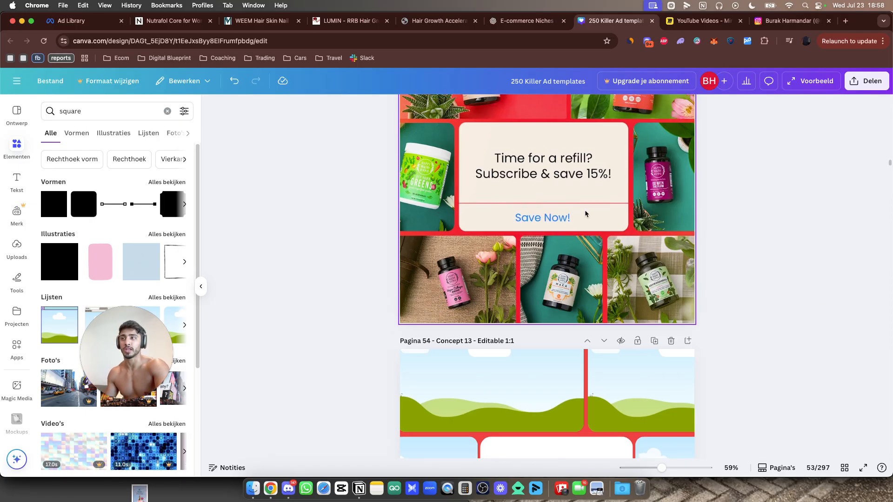
{"action": "scroll", "coordinate": [604, 228], "scroll_direction": "up", "scroll_amount": 20}
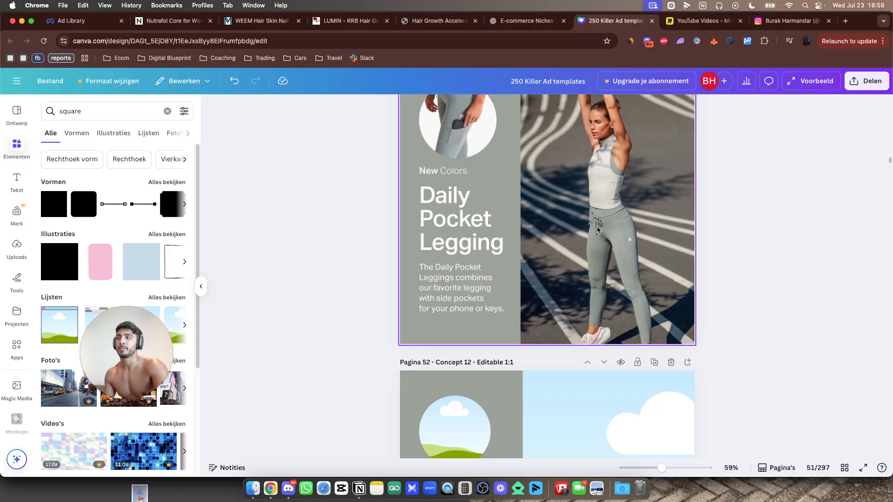
{"action": "scroll", "coordinate": [649, 221], "scroll_direction": "down", "scroll_amount": 20}
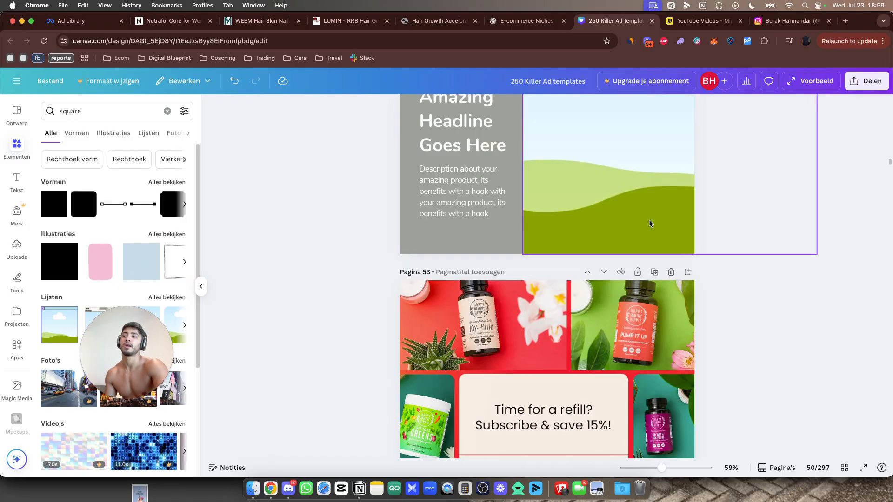
{"action": "scroll", "coordinate": [649, 224], "scroll_direction": "down", "scroll_amount": 20}
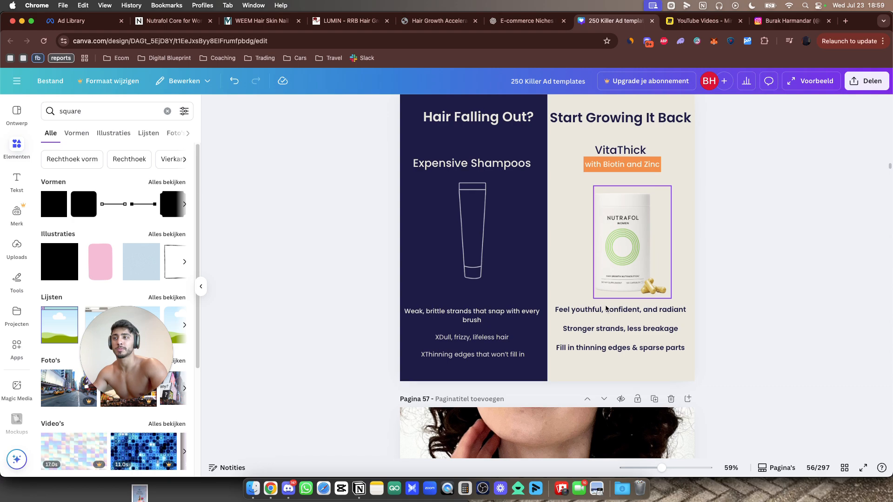
Try to move the benefits text block under the supplement bottle on page 56 and undo the moves
{"action": "left_click_drag", "start_coordinate": [617, 331], "coordinate": [609, 329]}
{"action": "key", "text": "super+z"}
{"action": "left_click_drag", "start_coordinate": [715, 346], "coordinate": [493, 317]}
{"action": "scroll", "coordinate": [574, 274], "scroll_direction": "up", "scroll_amount": 2}
{"action": "left_click", "coordinate": [734, 163]}
{"action": "left_click_drag", "start_coordinate": [744, 156], "coordinate": [439, 134]}
{"action": "left_click_drag", "start_coordinate": [583, 345], "coordinate": [534, 339]}
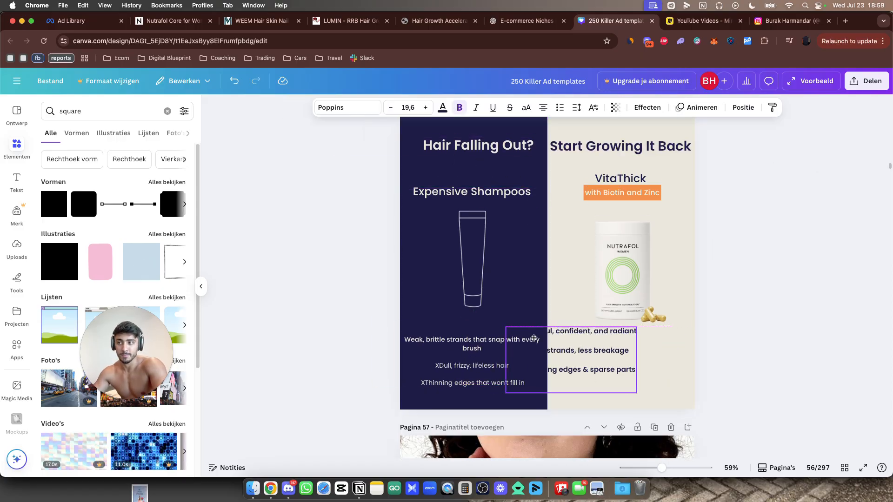
{"action": "key", "text": "super+z"}
{"action": "left_click", "coordinate": [791, 232]}
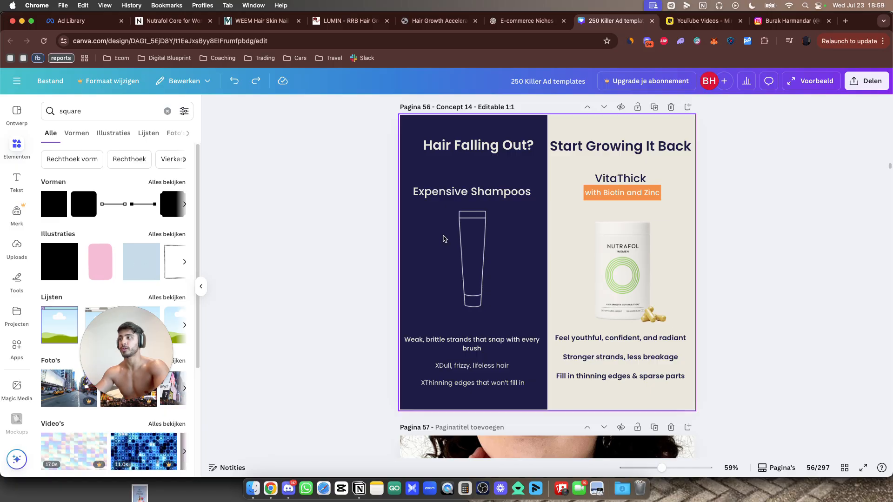